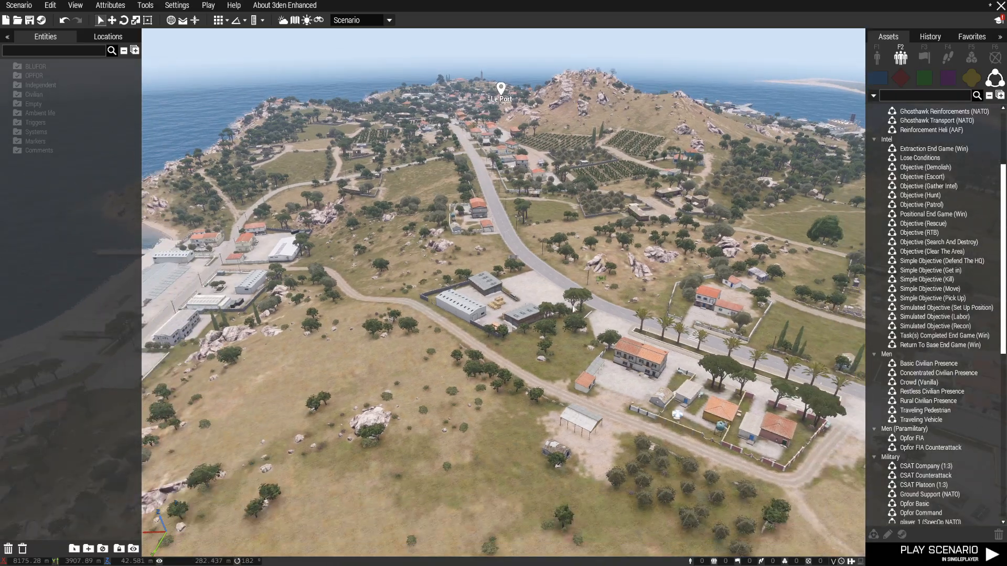
pyautogui.moveTo(576, 309); pyautogui.dragTo(721, 297, button='right')
pyautogui.scroll(-3, 576, 329)
pyautogui.press('w')
pyautogui.press('s')
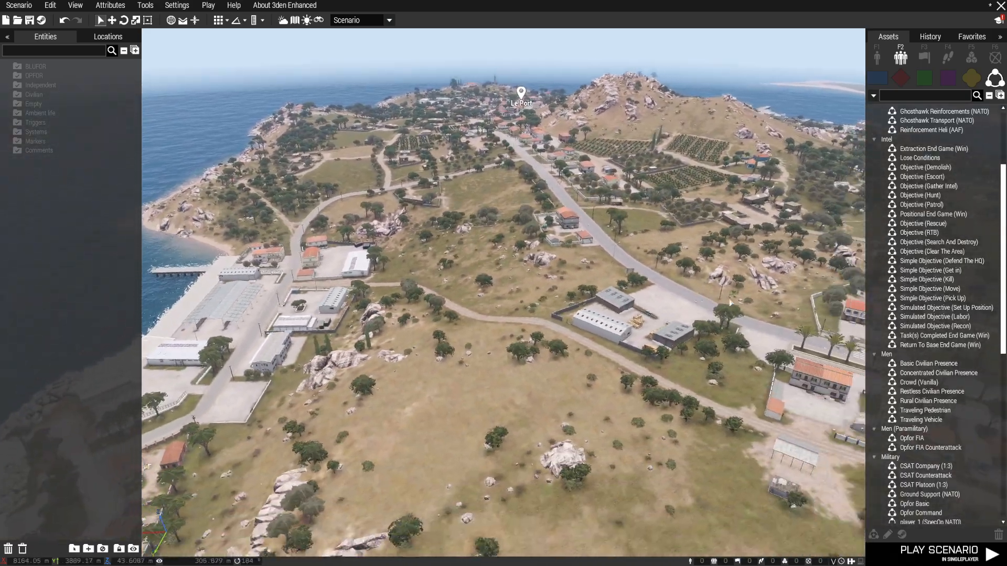
pyautogui.press('d')
pyautogui.moveTo(647, 305); pyautogui.dragTo(609, 307, button='right')
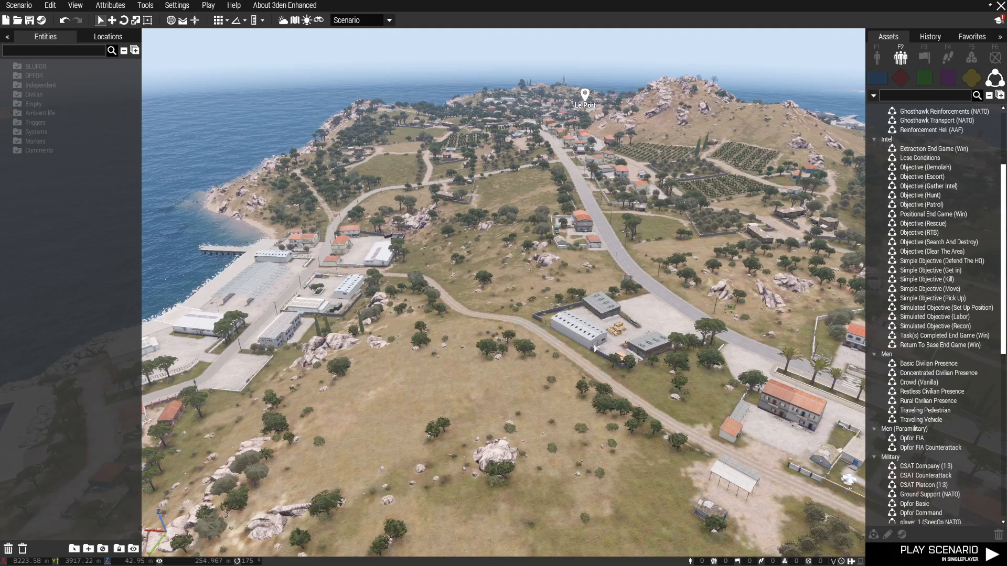
pyautogui.press('w')
pyautogui.press('s')
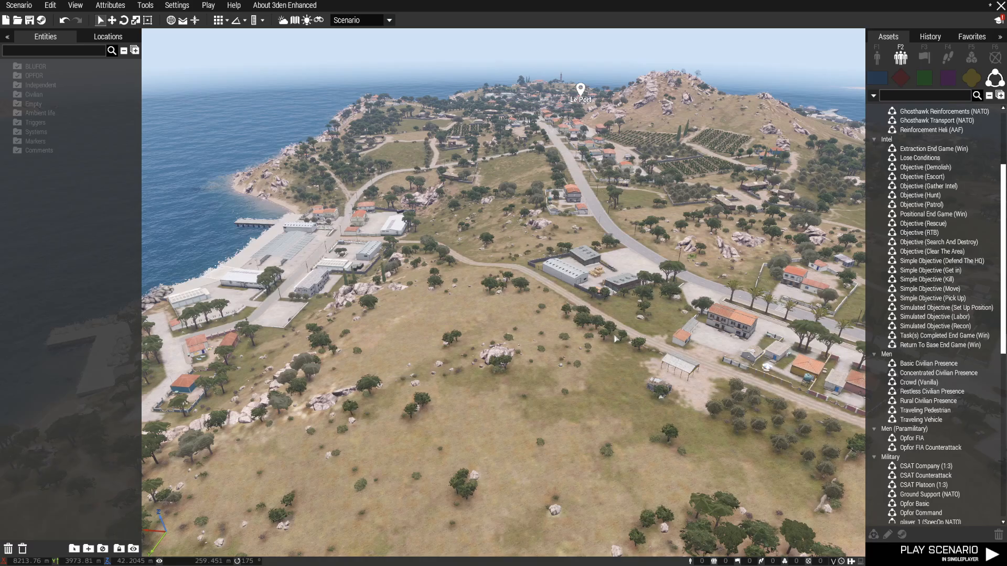
pyautogui.press('w')
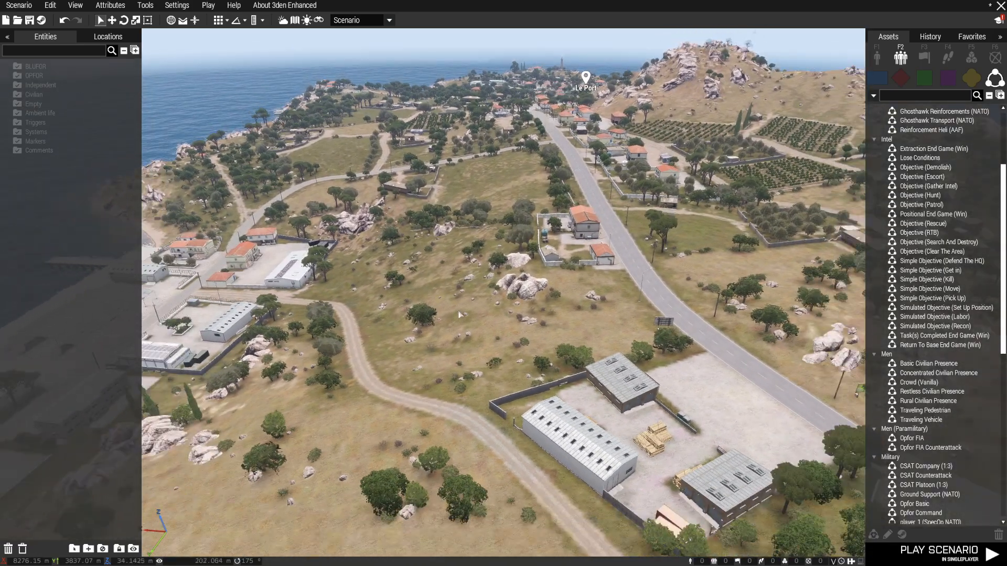
pyautogui.press('s')
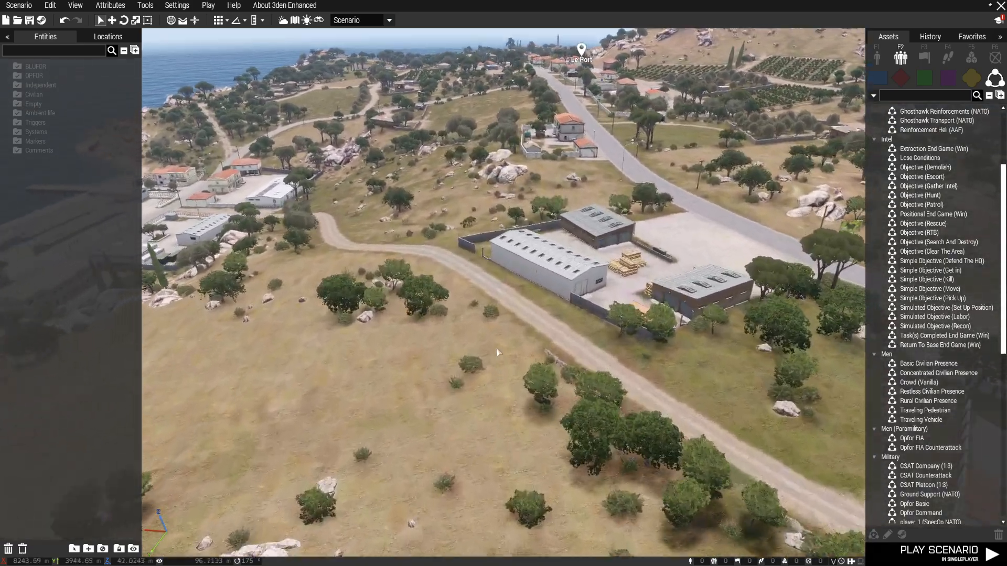
pyautogui.press('w')
pyautogui.press('a')
pyautogui.press('s')
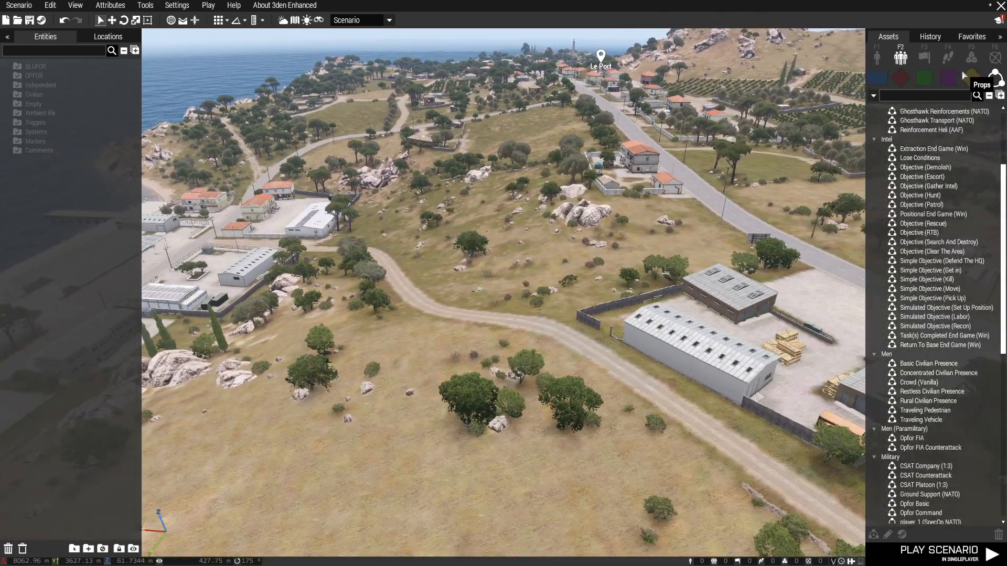
# Step: Search the systems modules for "create" and choose the Create Task module for placement
pyautogui.press('F5')
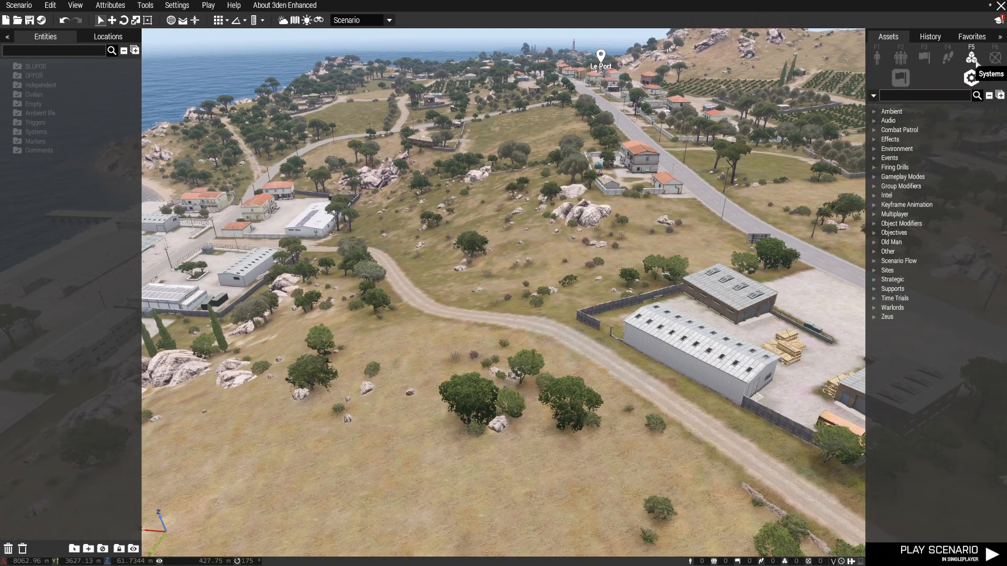
pyautogui.click(921, 97)
pyautogui.write('create')
pyautogui.click(915, 129)
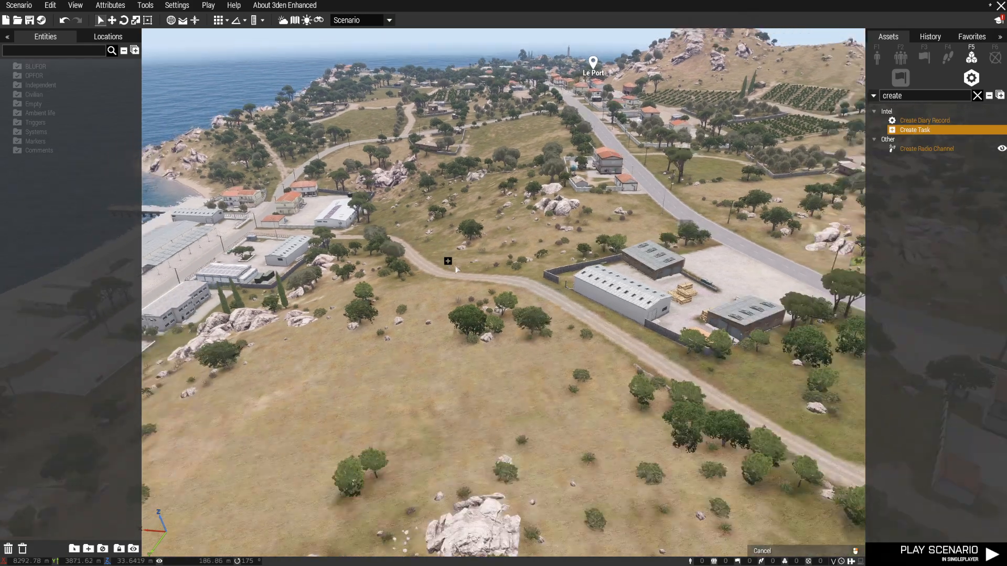
# Step: Place the Create Task module in the open dry field enclosed by stone walls and trees, inland from the bay
pyautogui.press('s')
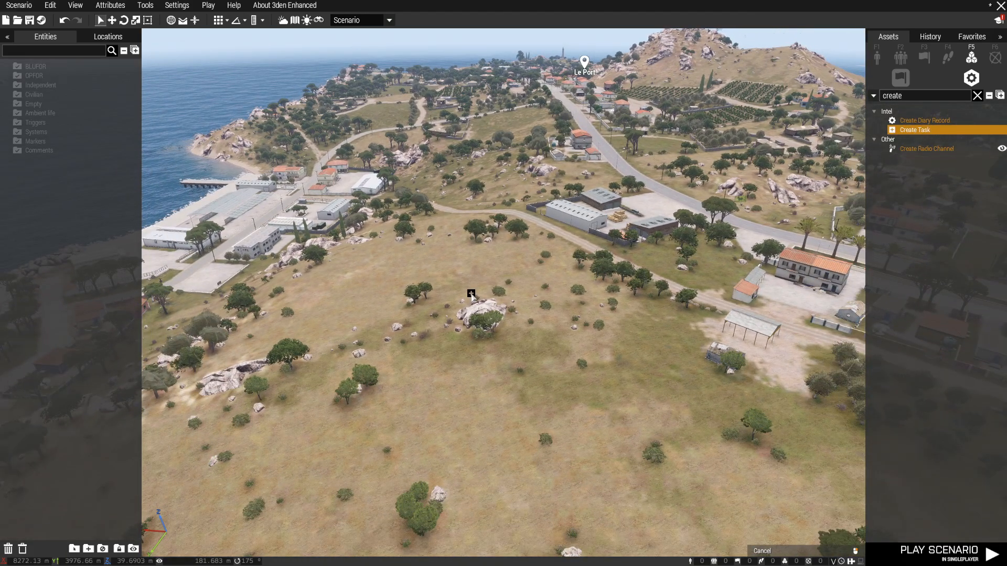
pyautogui.press('s')
pyautogui.press('w')
pyautogui.moveTo(470, 272); pyautogui.dragTo(503, 277, button='right')
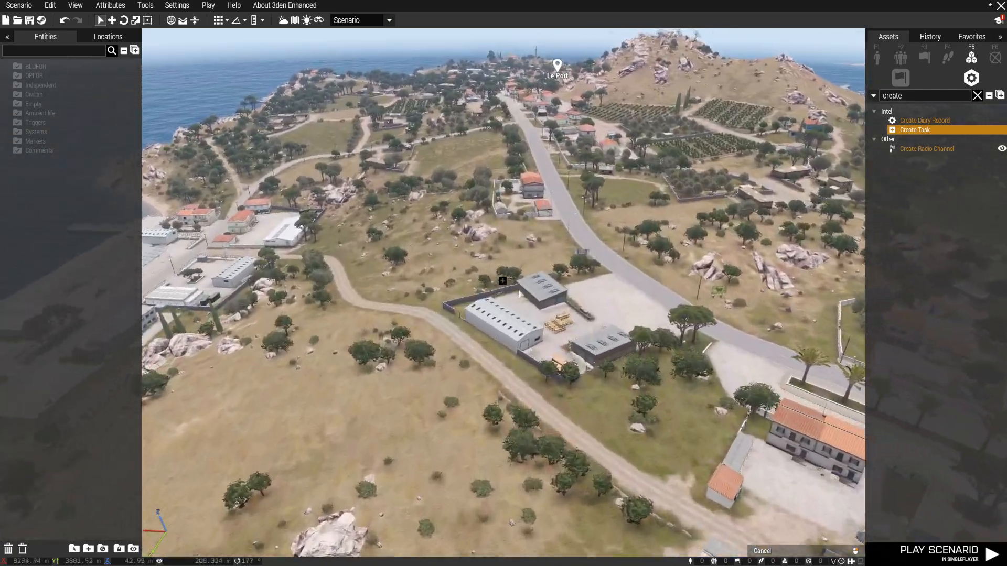
pyautogui.press('s')
pyautogui.press('a')
pyautogui.moveTo(546, 394); pyautogui.dragTo(488, 384)
pyautogui.moveTo(488, 385); pyautogui.dragTo(872, 378, button='right')
pyautogui.press('w')
pyautogui.press('w')
pyautogui.press('s')
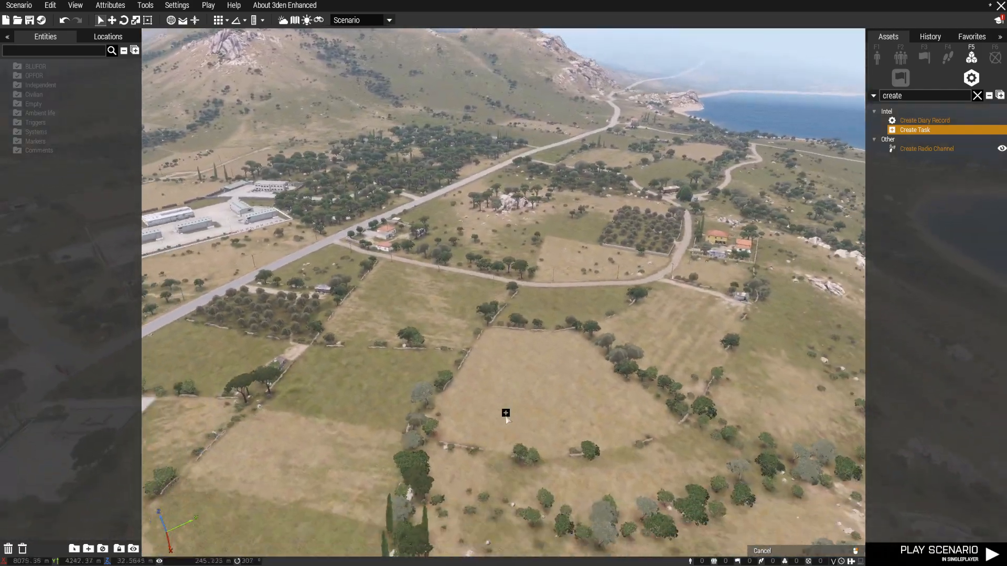
pyautogui.click(519, 388)
pyautogui.press('w')
pyautogui.moveTo(460, 404); pyautogui.dragTo(541, 377, button='right')
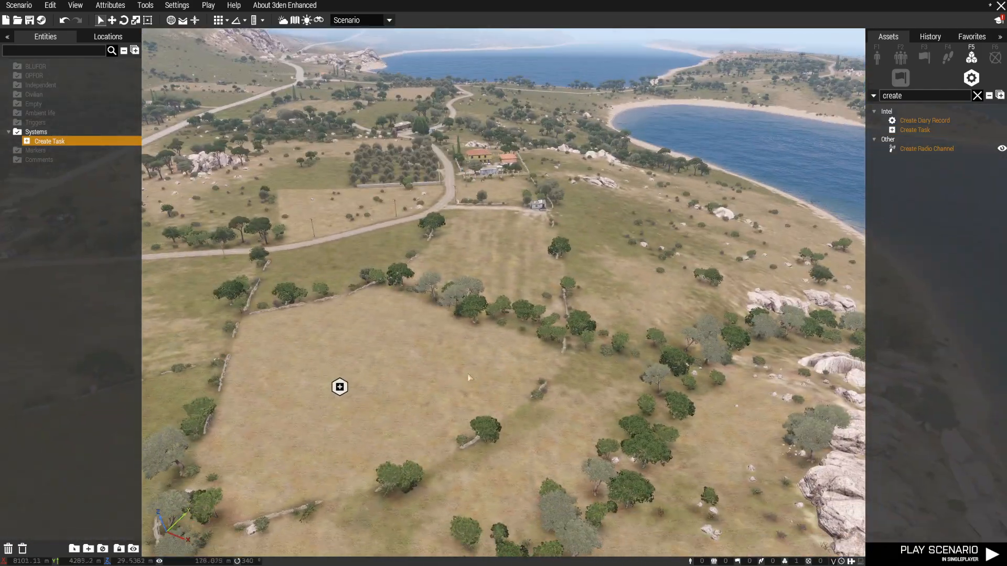
pyautogui.moveTo(431, 376); pyautogui.dragTo(406, 375, button='right')
pyautogui.press('a')
pyautogui.press('w')
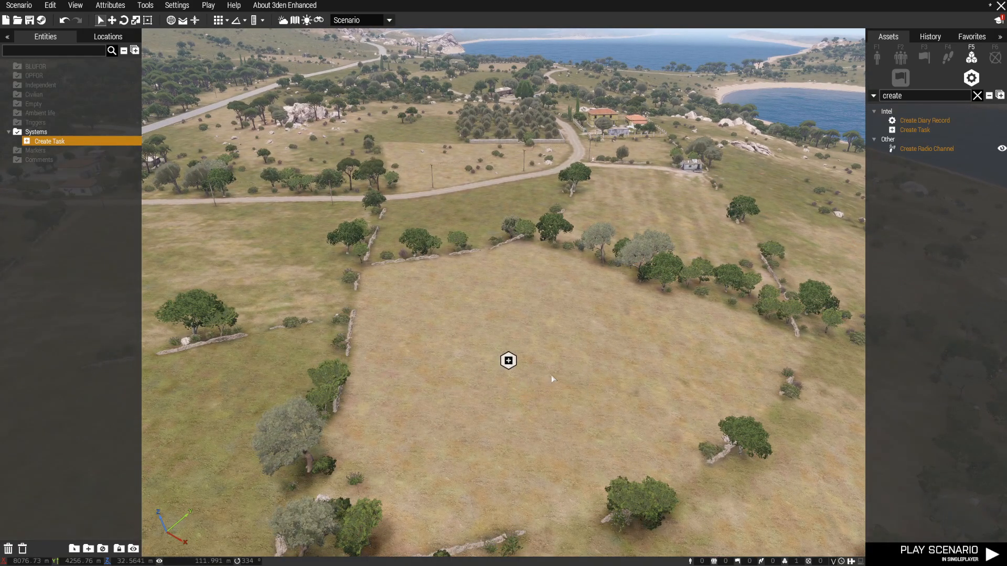
pyautogui.press('w')
pyautogui.press('q')
pyautogui.press('s')
pyautogui.press('z')
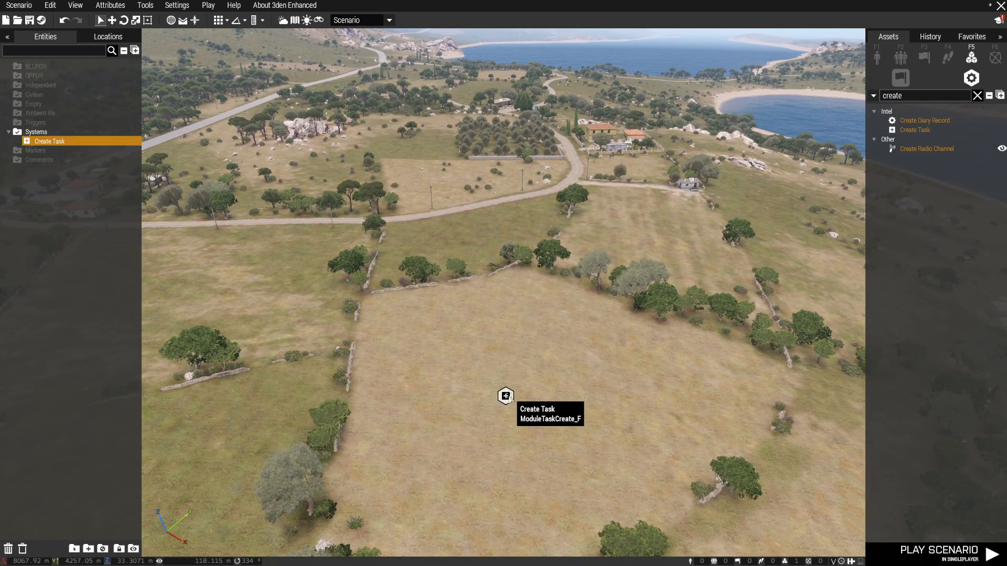
pyautogui.press('w')
pyautogui.press('z')
pyautogui.press('q')
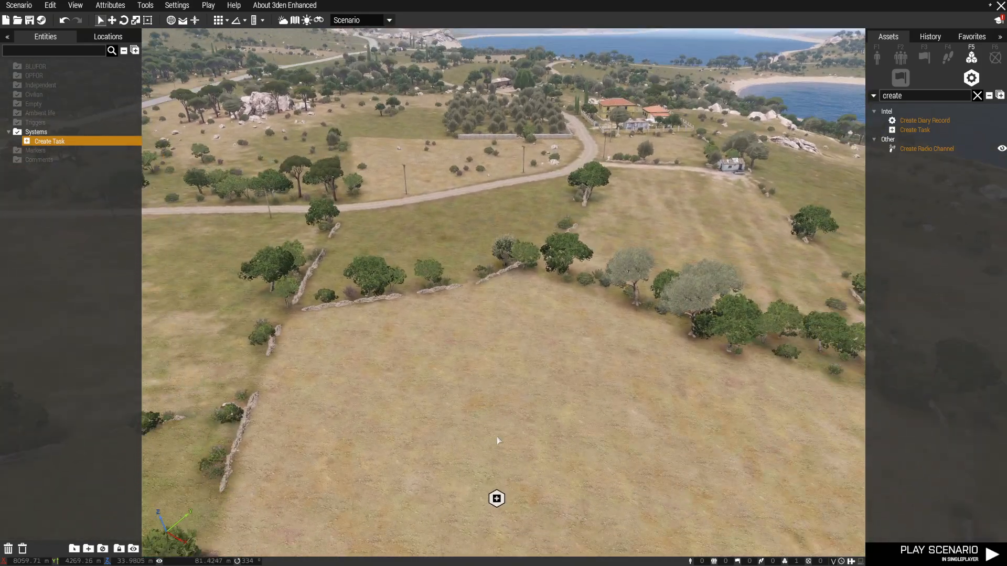
pyautogui.press('s')
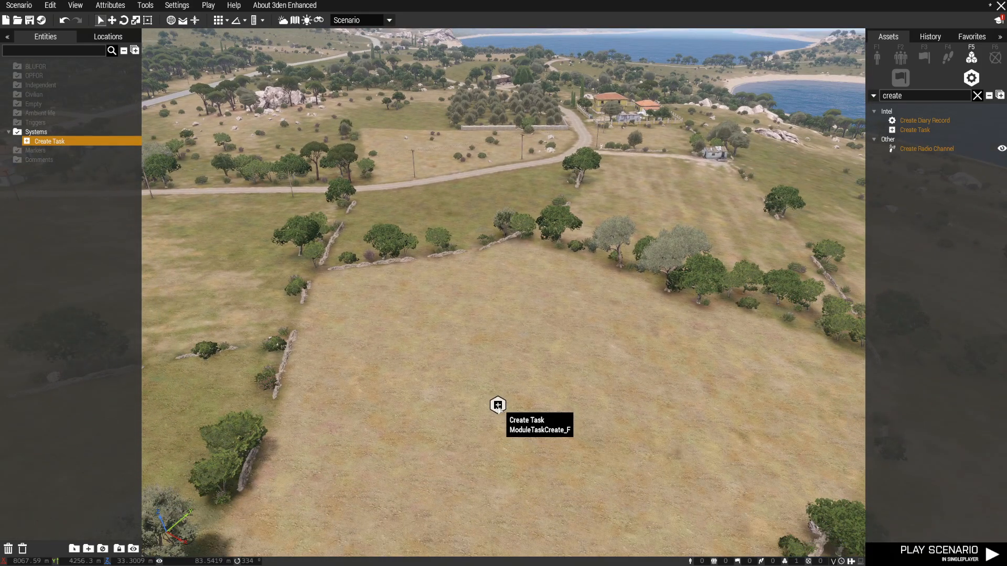
# Step: Title the placed Create Task module "Rescue" and set its destination to Synchronized object
pyautogui.doubleClick(497, 406)
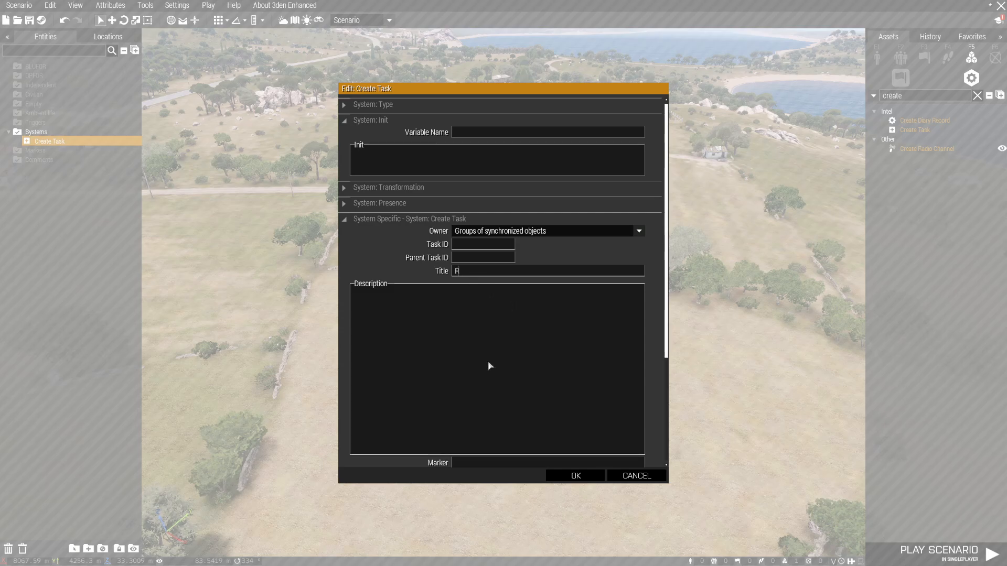
pyautogui.scroll(-5, 489, 366)
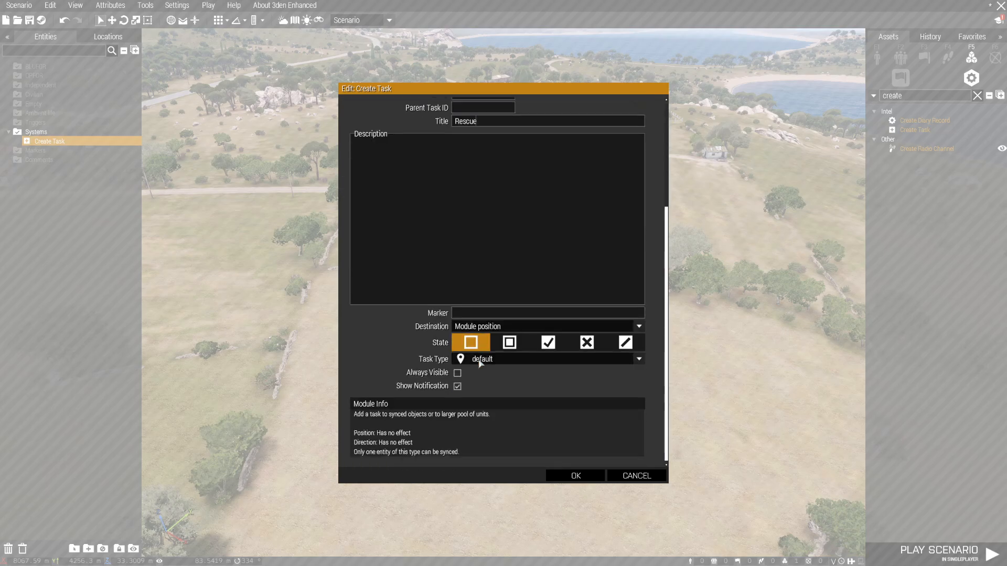
pyautogui.click(491, 328)
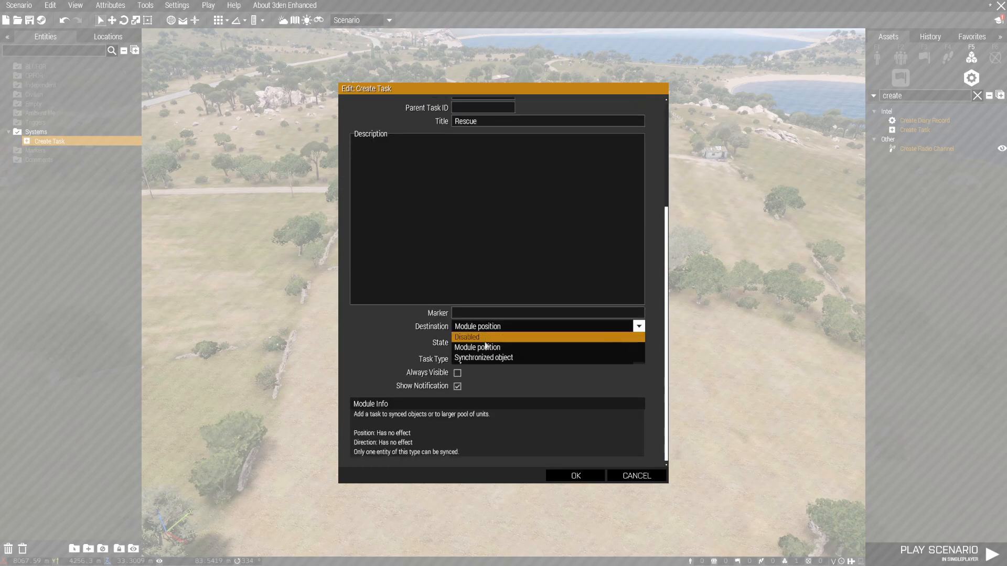
pyautogui.click(482, 358)
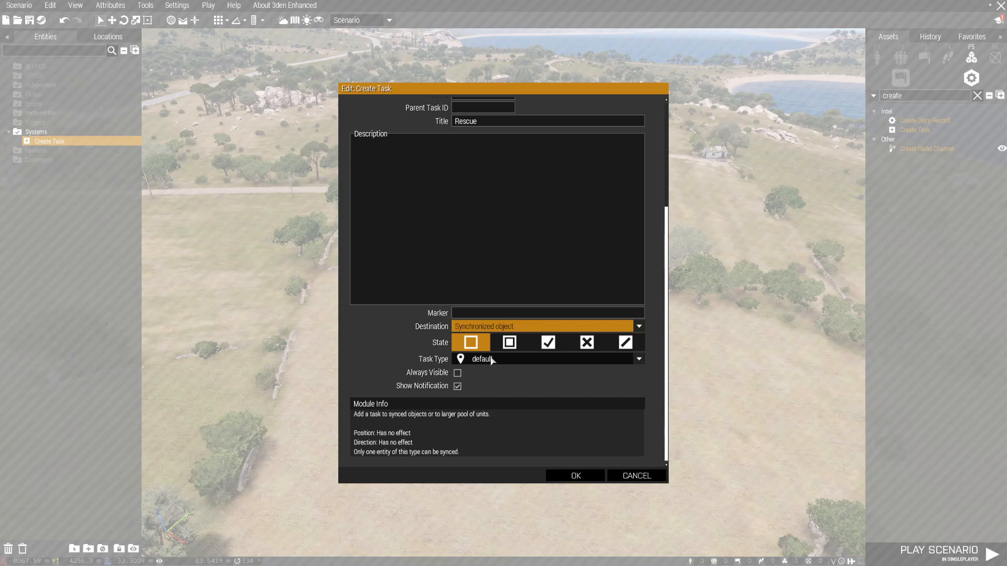
# Step: Set the Rescue task's type to help
pyautogui.click(492, 360)
pyautogui.click(492, 360)
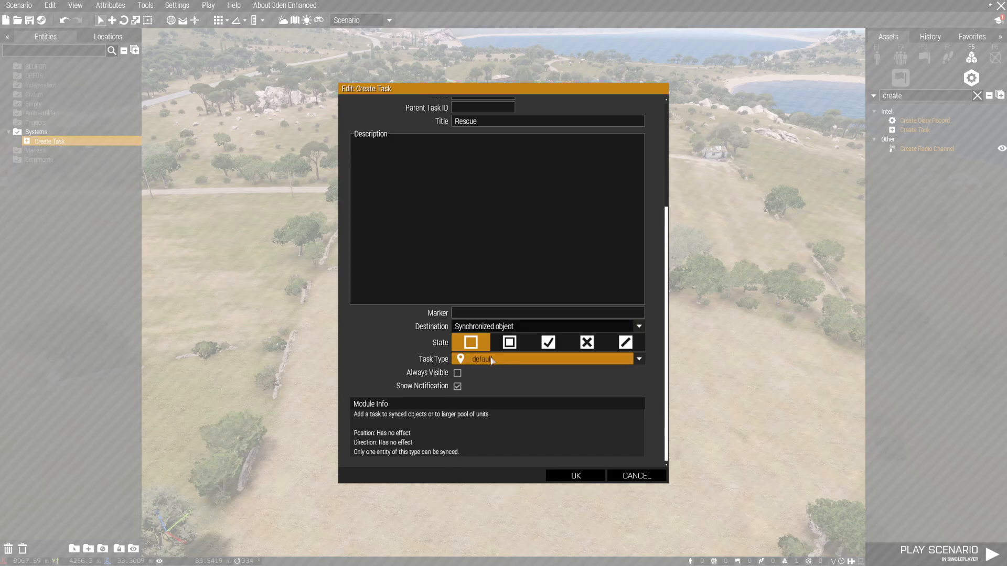
pyautogui.click(493, 359)
pyautogui.scroll(-5, 527, 436)
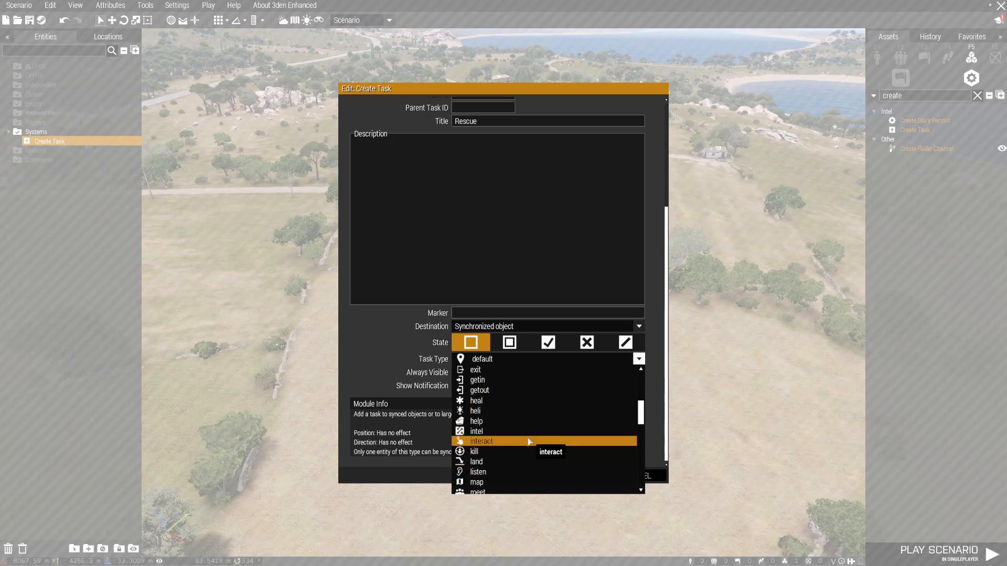
pyautogui.scroll(-8, 527, 437)
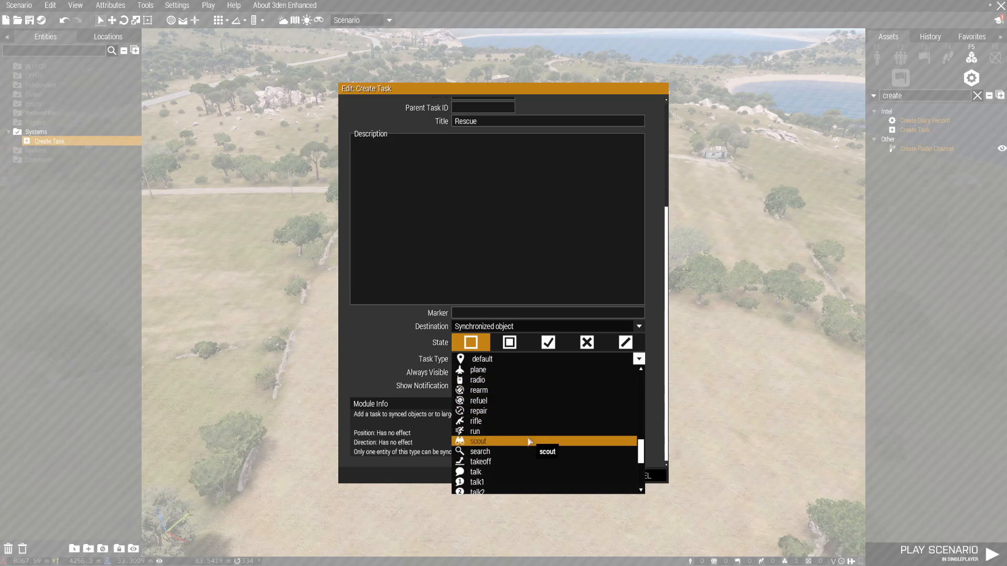
pyautogui.scroll(-6, 528, 438)
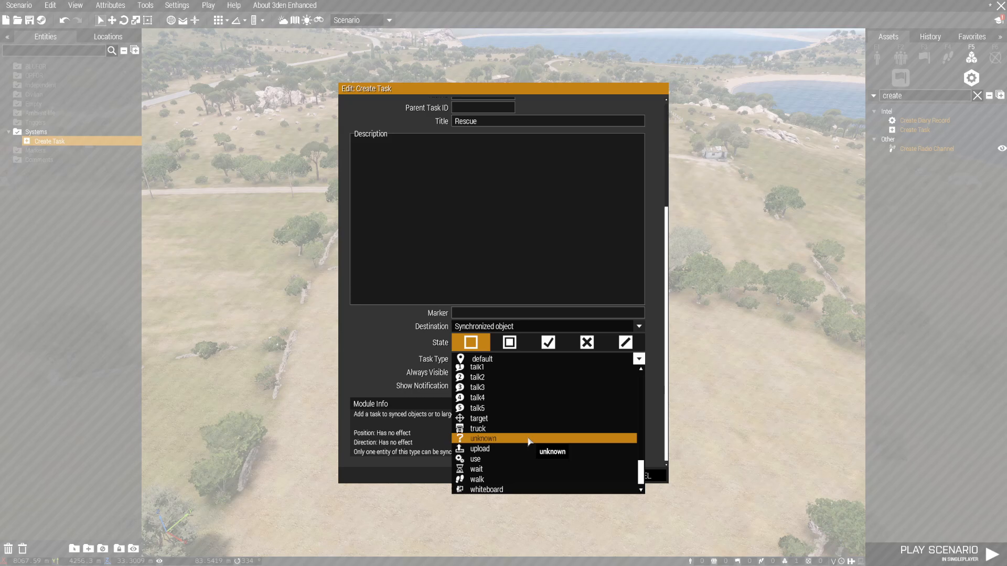
pyautogui.scroll(15, 491, 412)
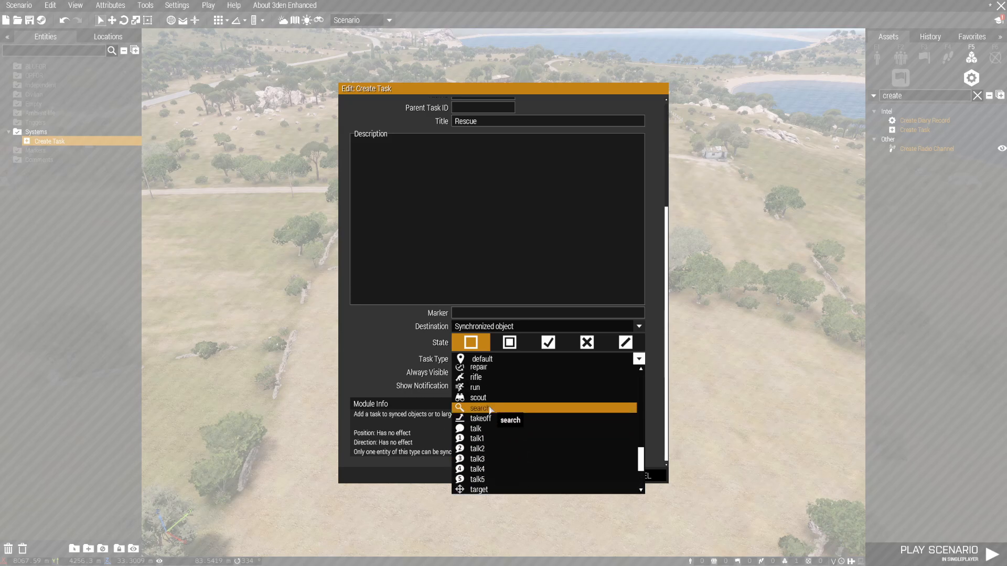
pyautogui.scroll(5, 492, 410)
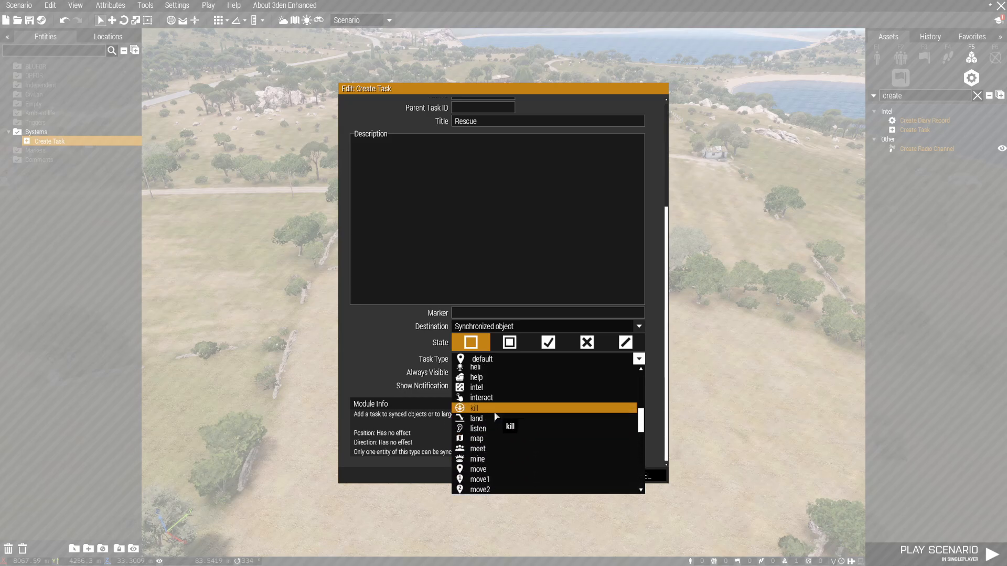
pyautogui.scroll(1, 494, 413)
pyautogui.click(495, 429)
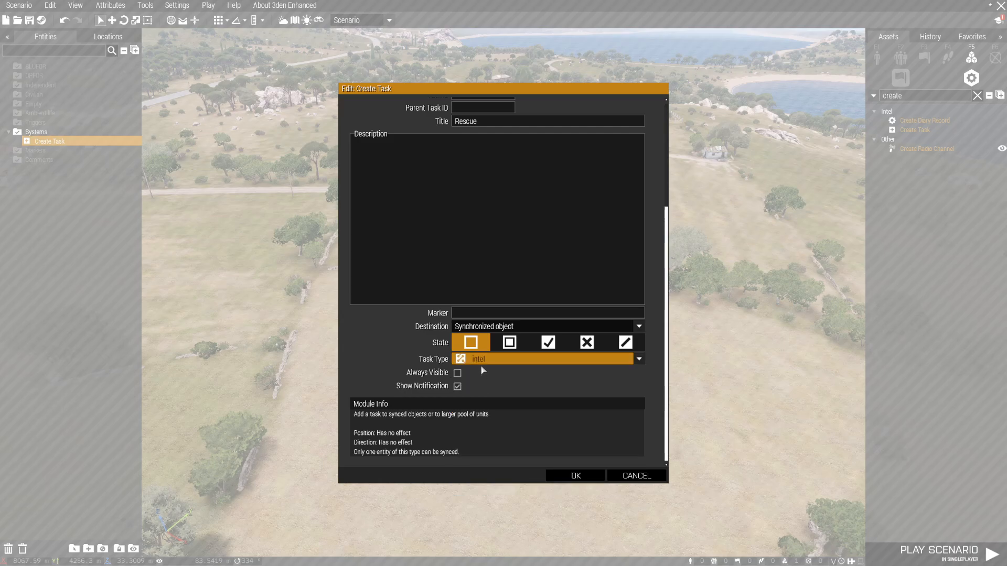
pyautogui.click(481, 362)
pyautogui.click(476, 420)
# Step: Assign the Rescue task to All playable units as its owner and accept the module's attributes
pyautogui.scroll(3, 404, 319)
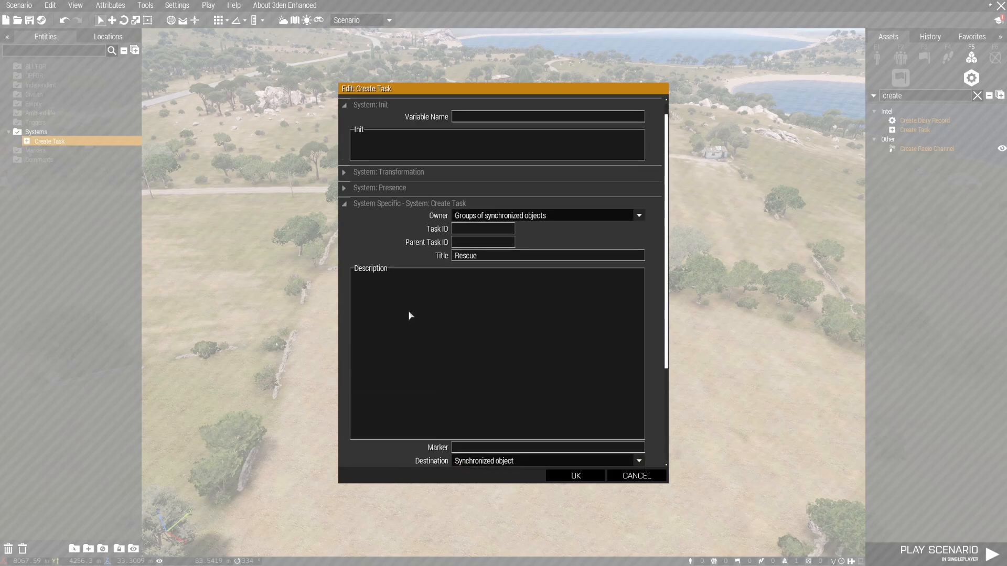
pyautogui.click(504, 218)
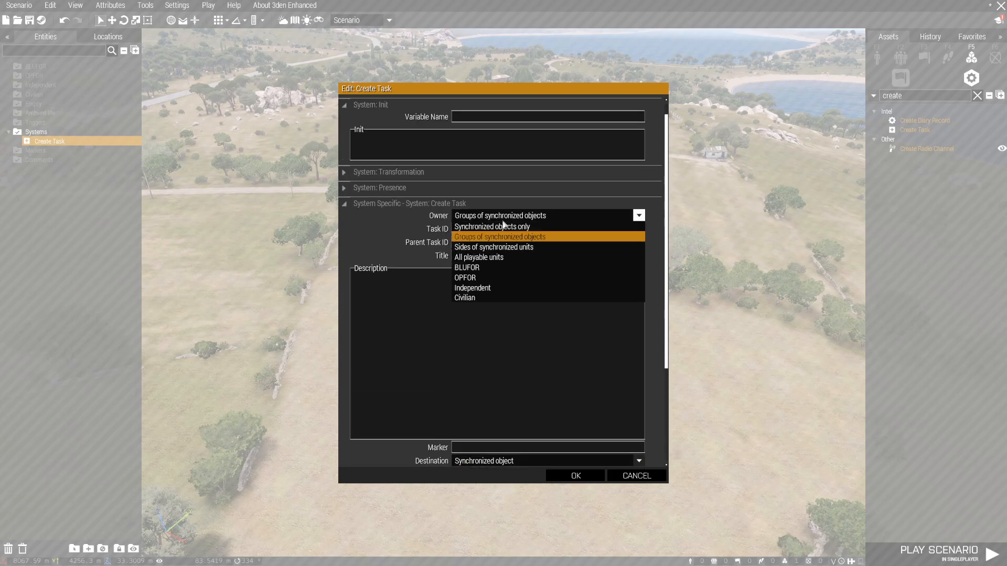
pyautogui.click(483, 258)
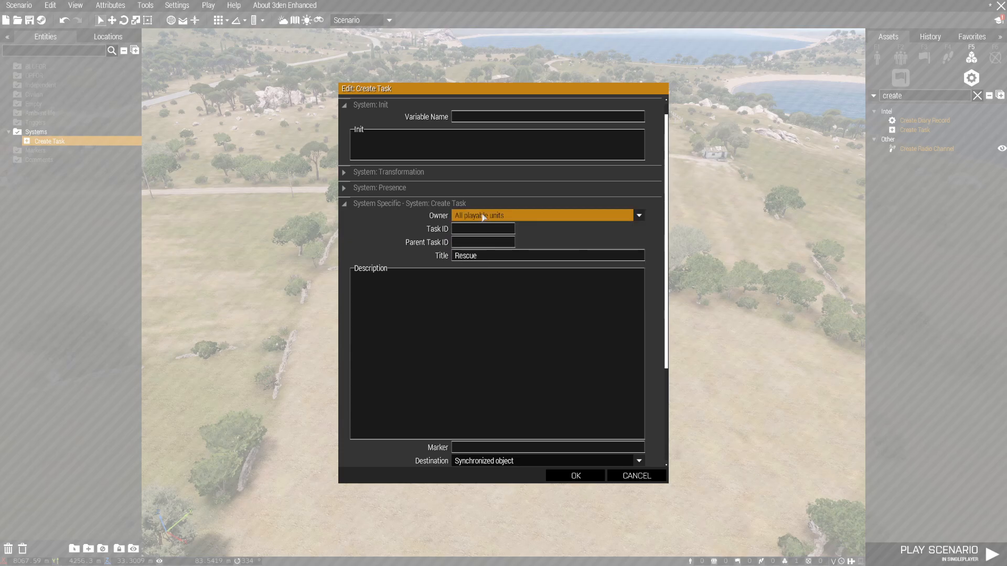
pyautogui.click(576, 476)
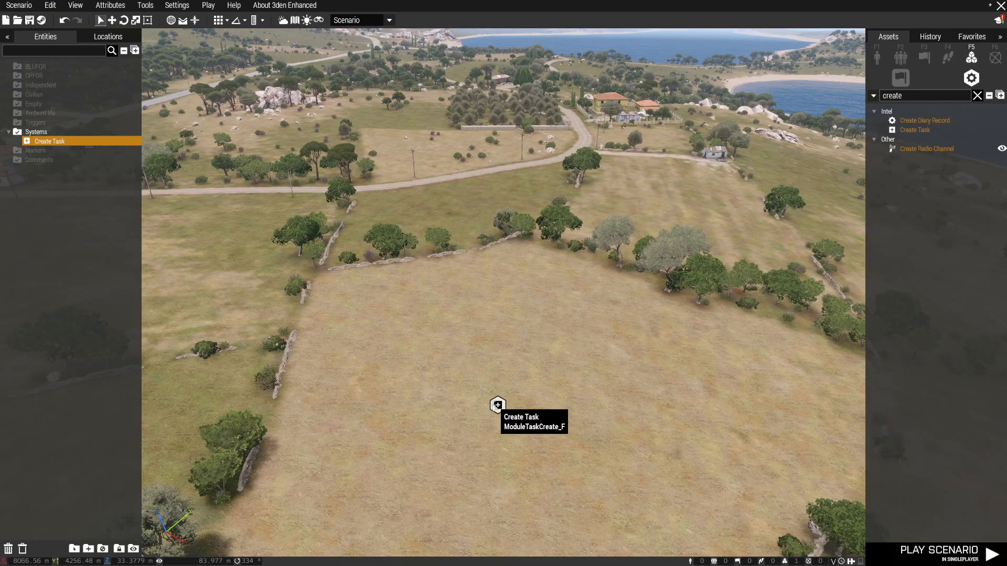
# Step: Reopen the Create Task module's attributes to review its destination, state and task type, and close them
pyautogui.press('s')
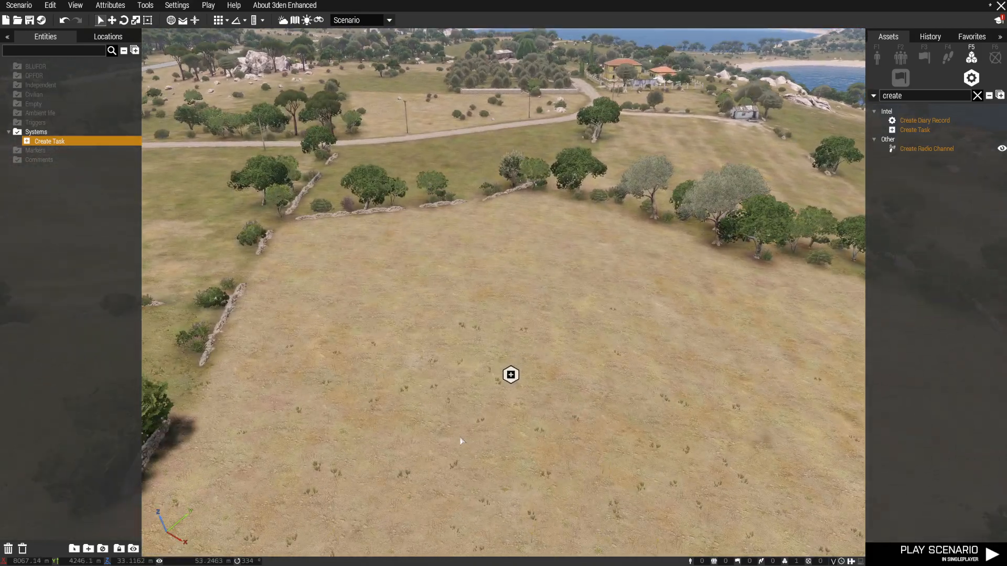
pyautogui.press('w')
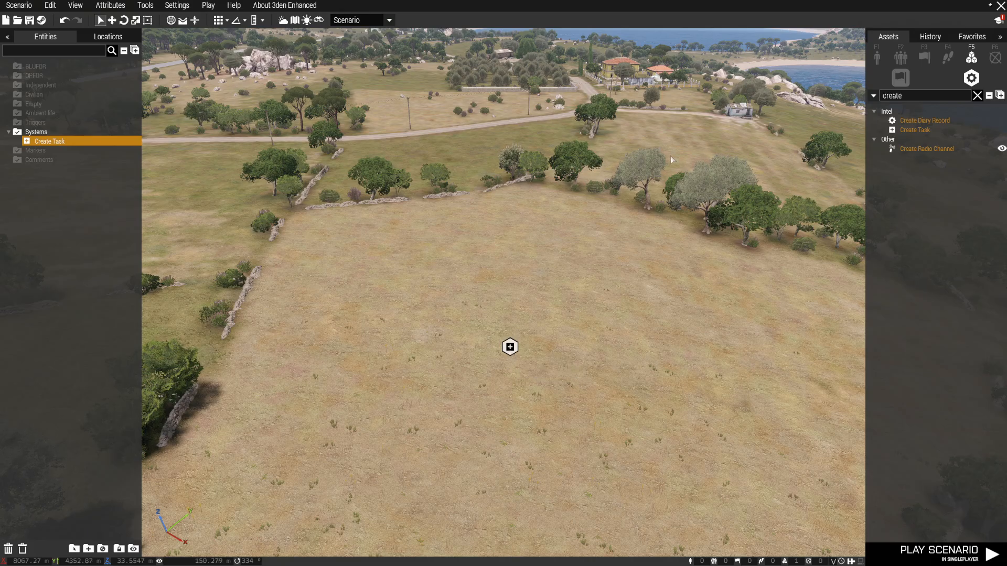
pyautogui.doubleClick(510, 347)
pyautogui.scroll(-3, 472, 296)
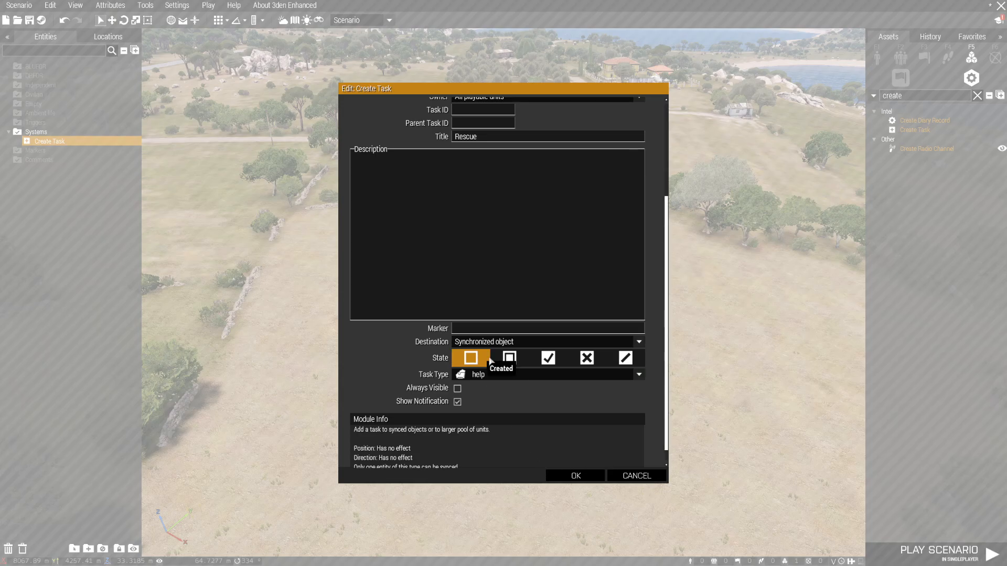
pyautogui.click(576, 476)
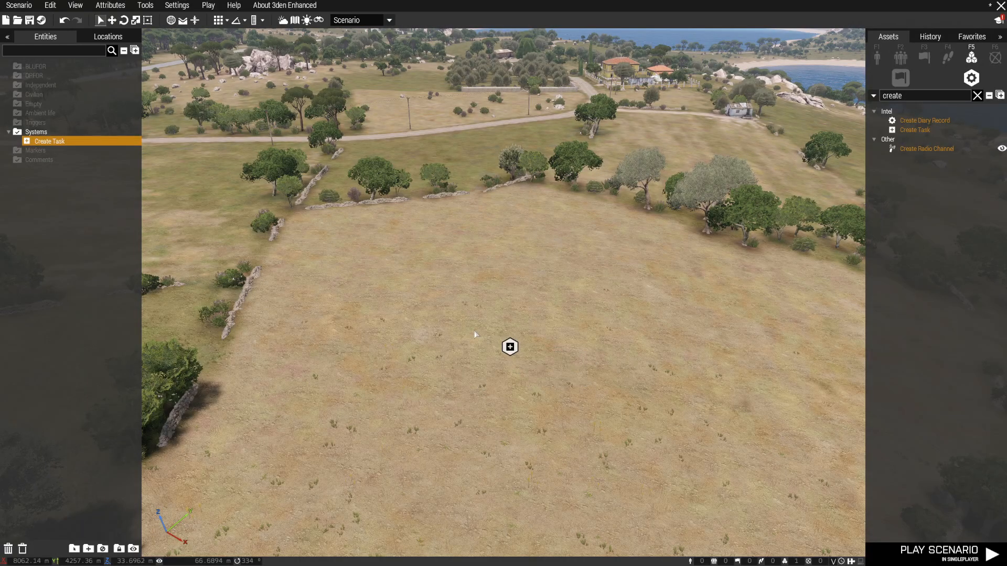
# Step: Find the FIA Survivor among the BLUFOR units with the search "surviv" and place one beside the Create Task module
pyautogui.click(878, 58)
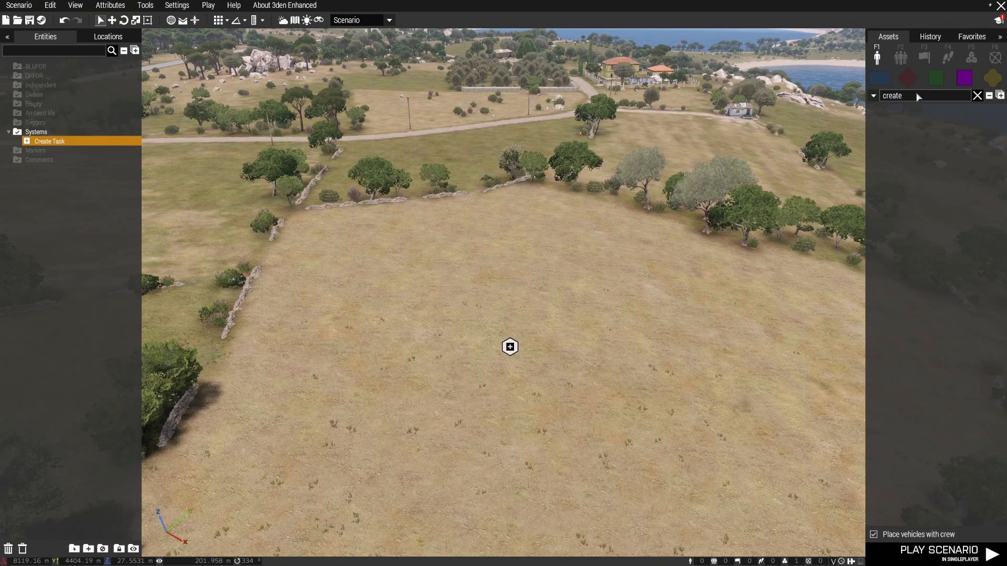
pyautogui.moveTo(916, 93); pyautogui.dragTo(875, 103)
pyautogui.click(883, 82)
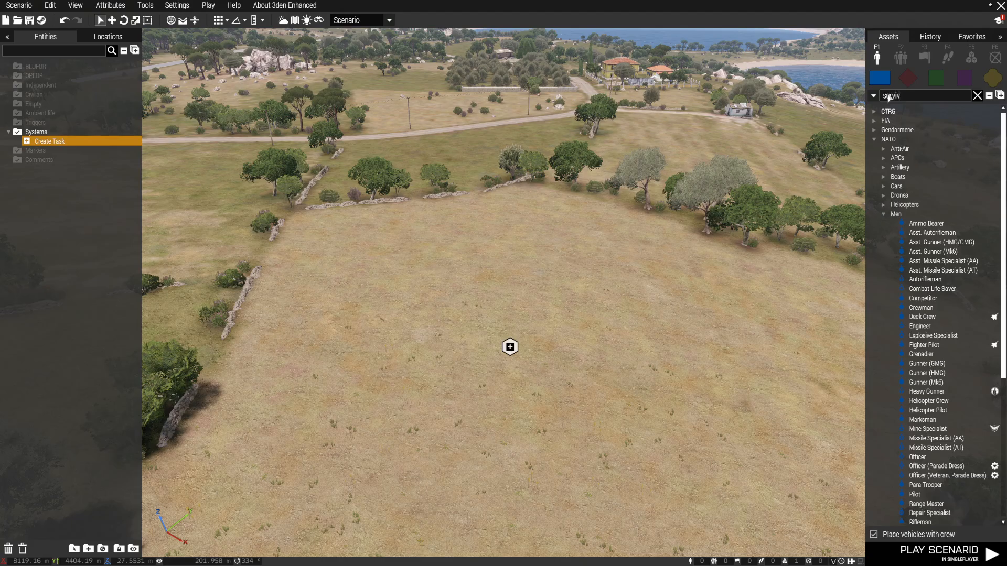
pyautogui.click(918, 132)
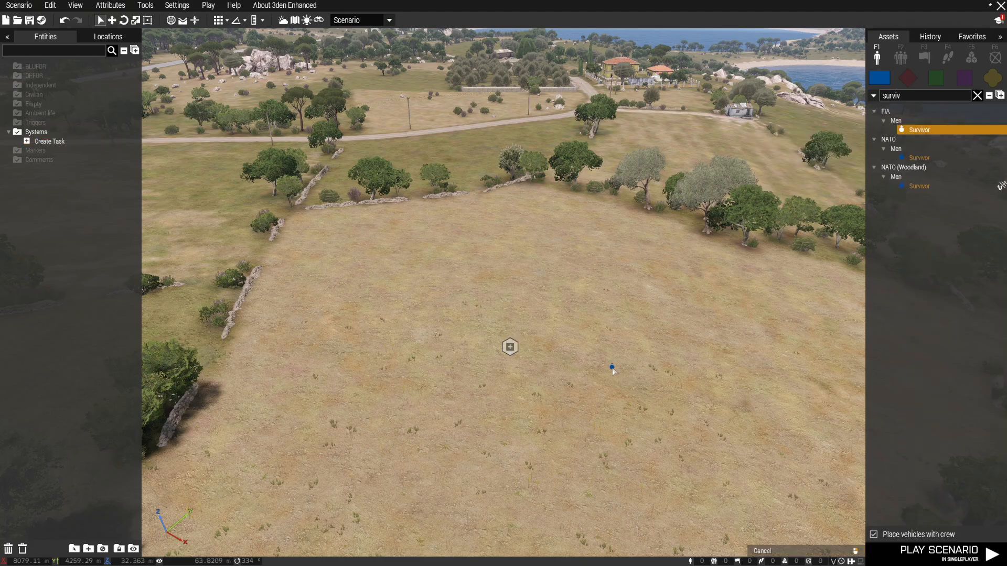
pyautogui.scroll(1, 612, 367)
pyautogui.click(517, 347)
pyautogui.scroll(3, 517, 366)
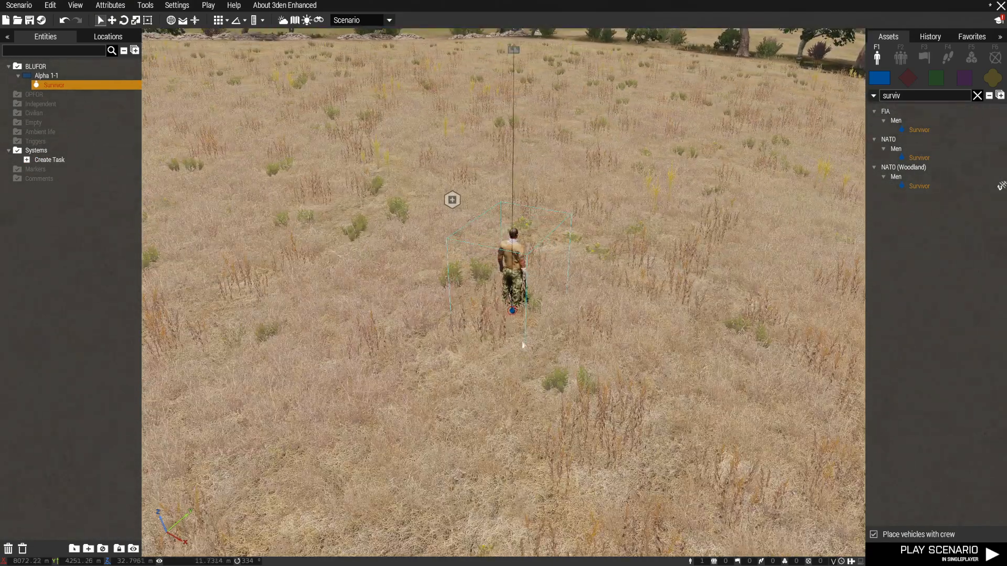
# Step: Clear the Survivor's Player option, accept the attributes, and move the unit slightly across the field
pyautogui.doubleClick(516, 313)
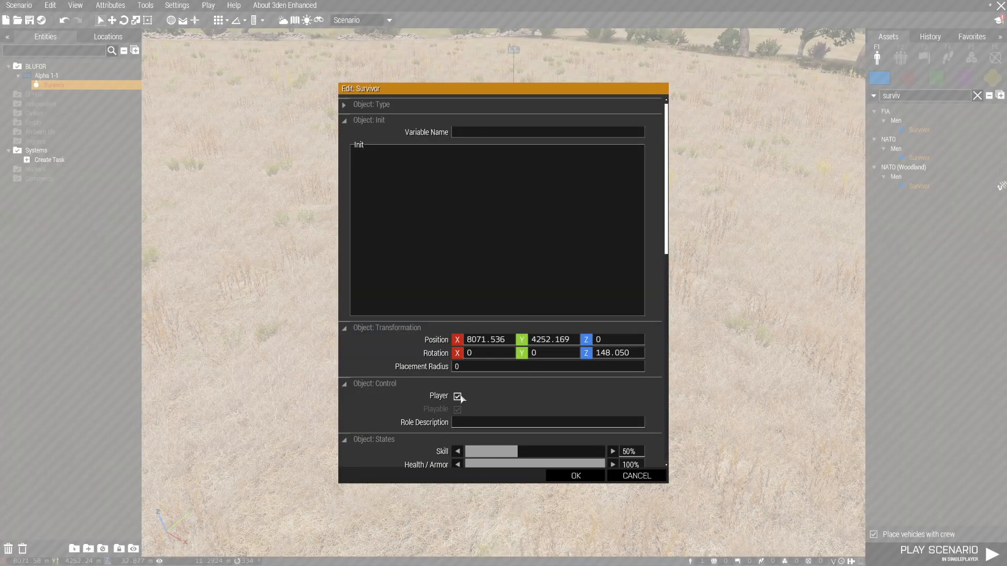
pyautogui.click(576, 475)
pyautogui.scroll(-2, 520, 313)
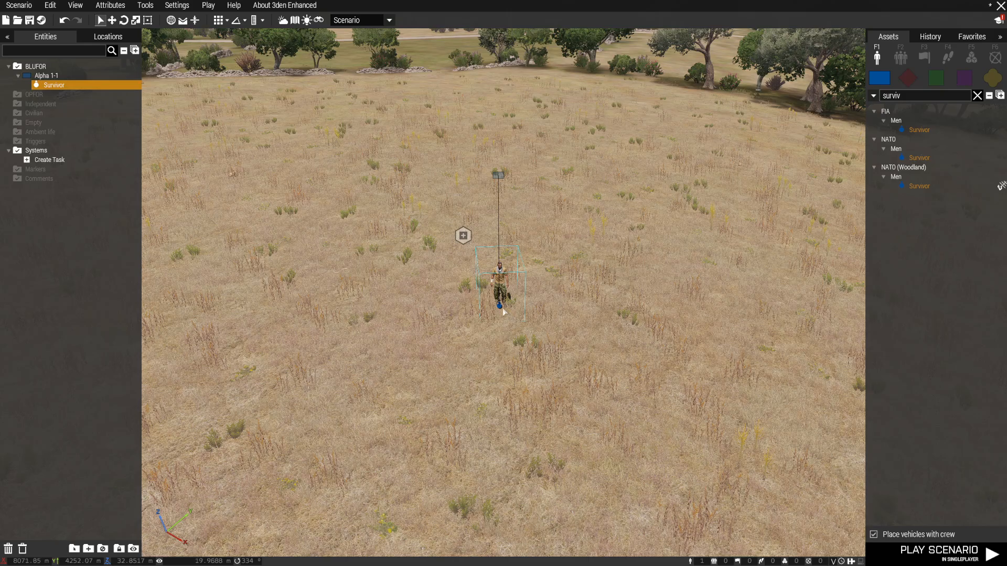
pyautogui.moveTo(502, 309); pyautogui.dragTo(531, 273)
pyautogui.press('w')
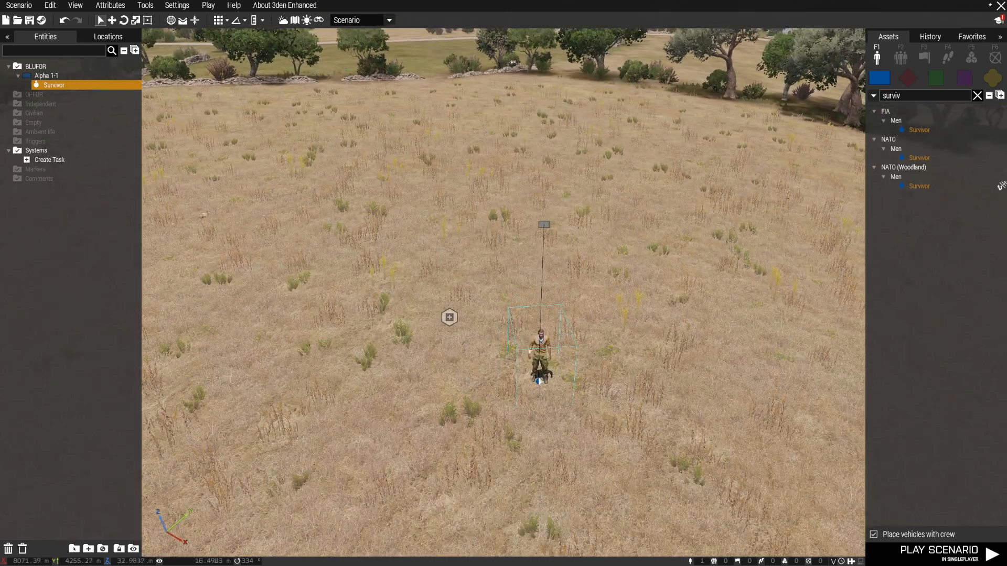
# Step: Turn on Enable Captive Mode and Make Hostage in the Survivor's special states and accept the attributes
pyautogui.rightClick(538, 278)
pyautogui.click(581, 527)
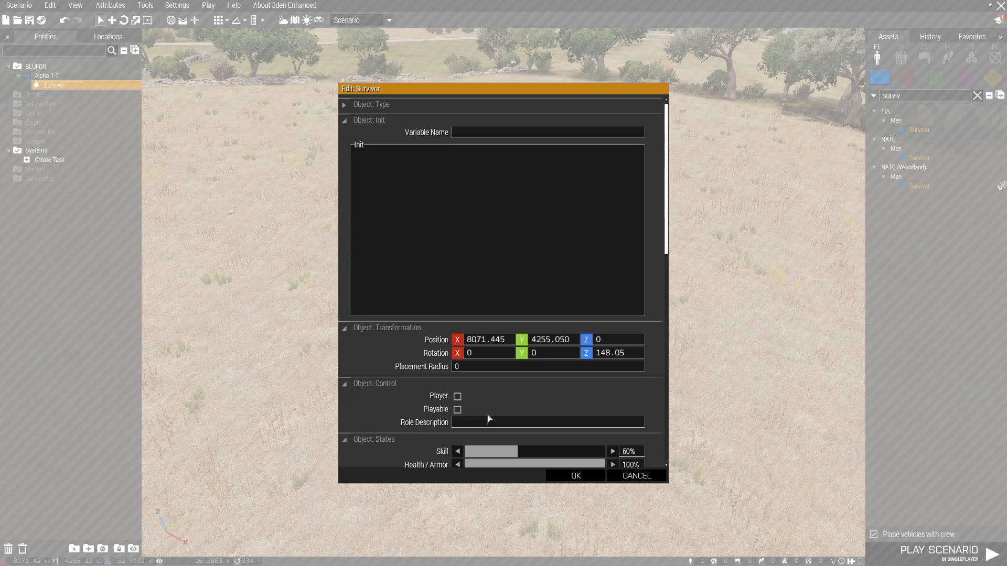
pyautogui.scroll(-6, 489, 418)
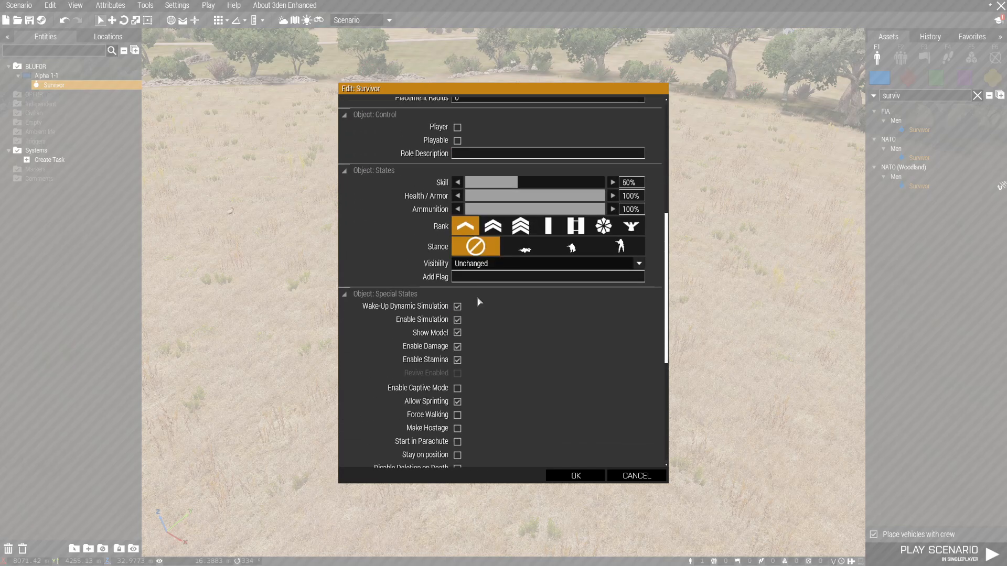
pyautogui.scroll(-2, 479, 302)
pyautogui.scroll(-2, 511, 366)
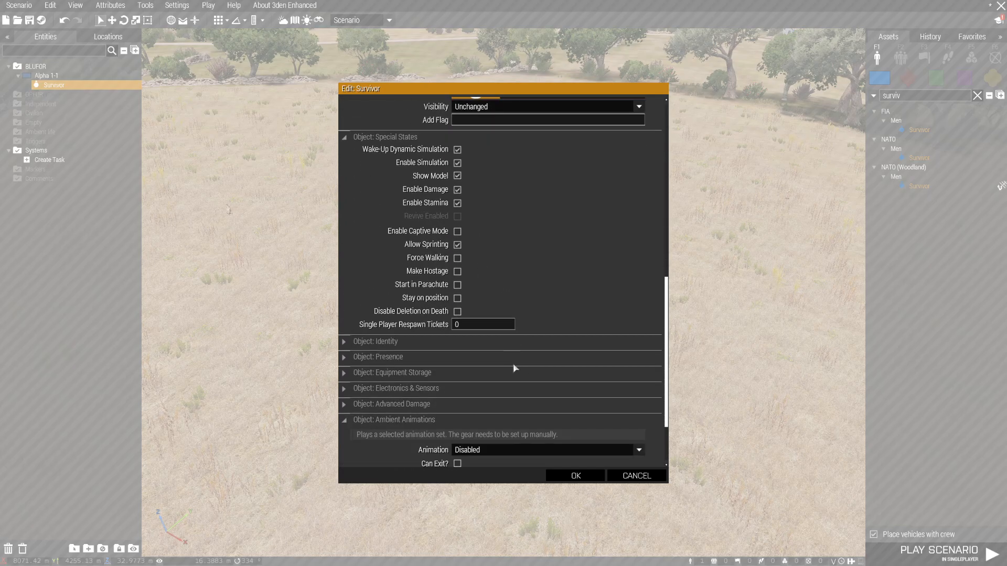
pyautogui.scroll(3, 536, 374)
pyautogui.scroll(-3, 497, 372)
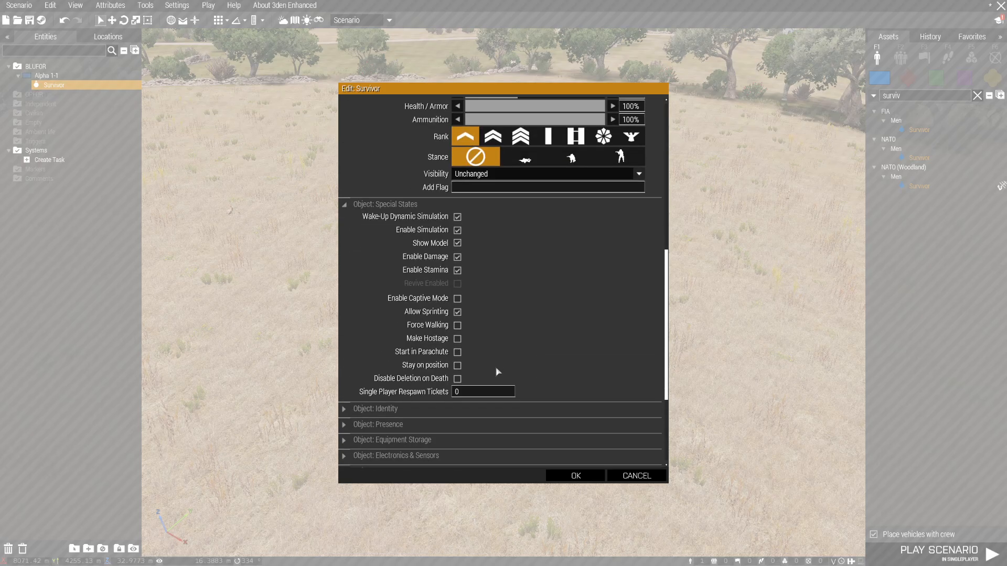
pyautogui.scroll(3, 511, 388)
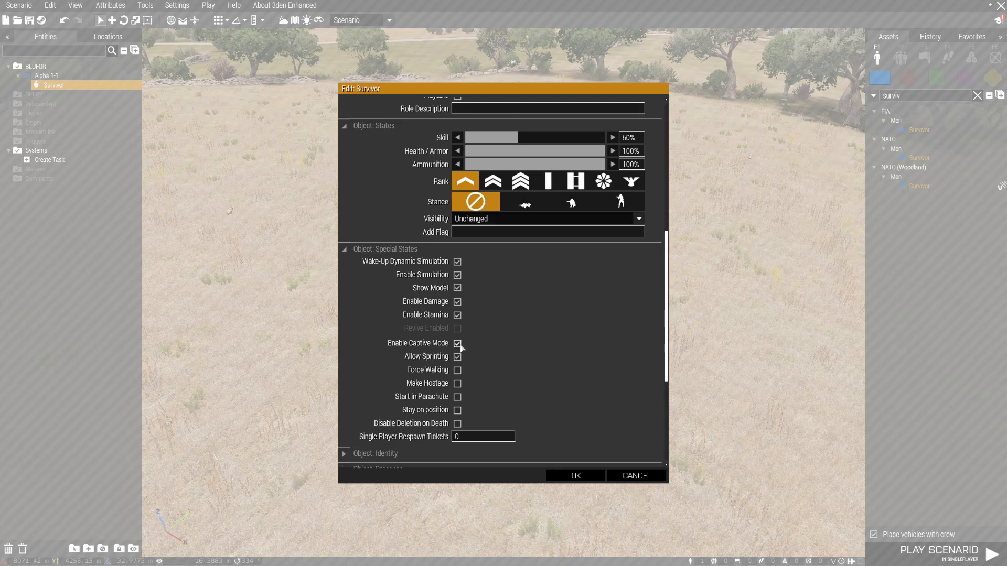
pyautogui.click(458, 384)
pyautogui.click(570, 476)
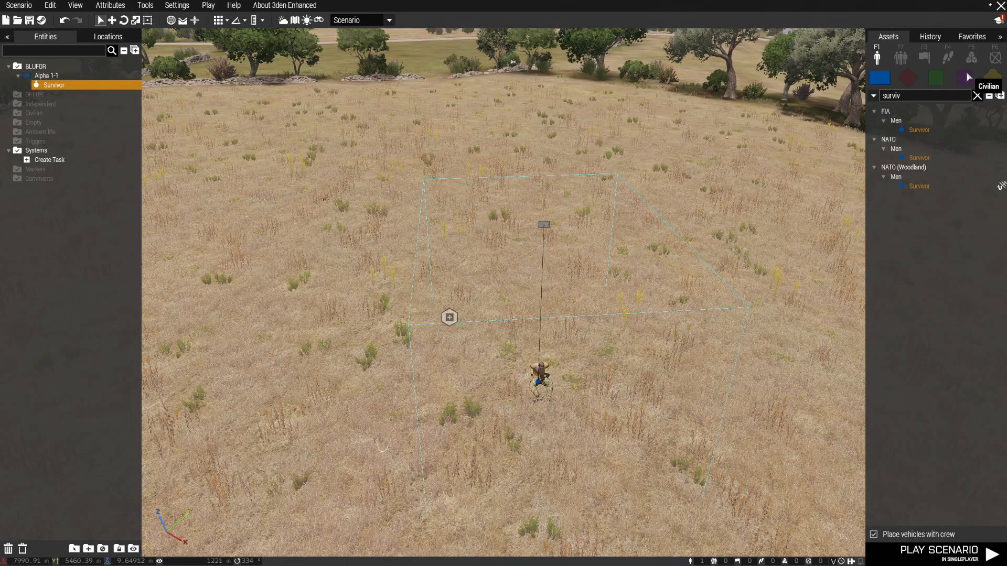
# Step: Place a Civilian from the civilian faction next to the Survivor and group the Survivor with it
pyautogui.moveTo(915, 95); pyautogui.dragTo(882, 100)
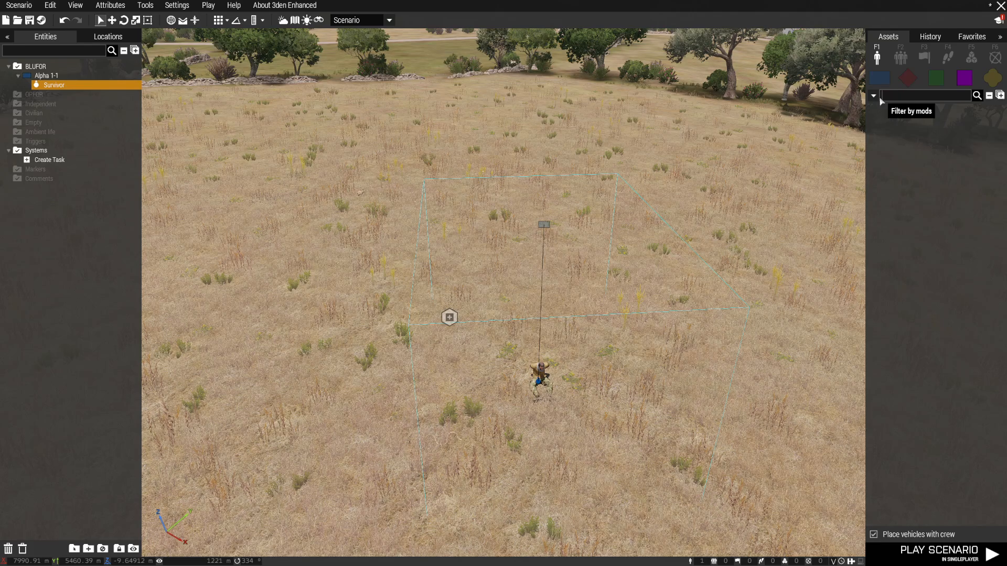
pyautogui.click(918, 177)
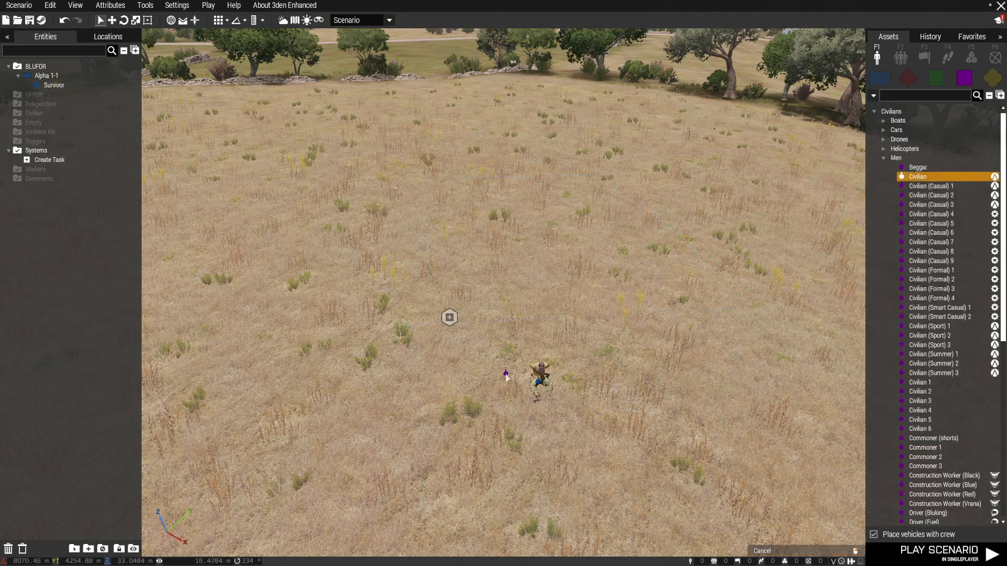
pyautogui.click(506, 375)
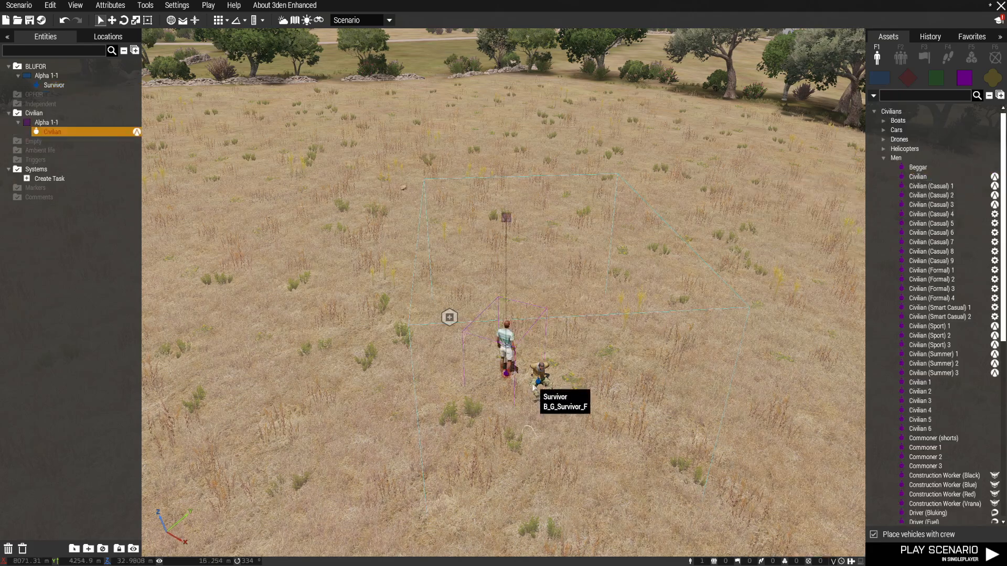
pyautogui.keyDown('ctrl'); pyautogui.moveTo(507, 378); pyautogui.dragTo(507, 377); pyautogui.keyUp('ctrl')
pyautogui.click(507, 376)
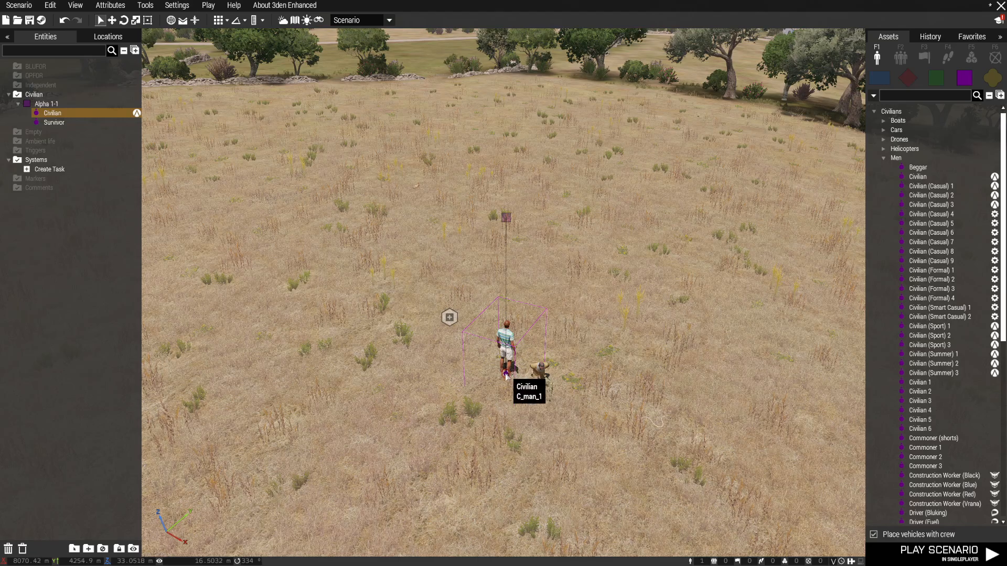
# Step: Delete the Civilian from the shared group and select the remaining Survivor
pyautogui.moveTo(507, 376); pyautogui.dragTo(478, 405)
pyautogui.press('Delete')
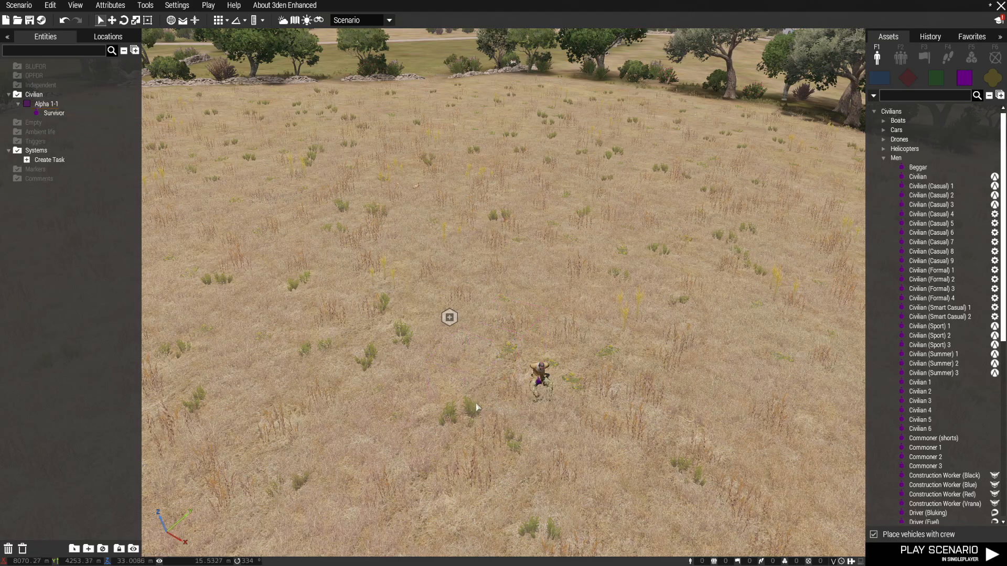
pyautogui.click(537, 382)
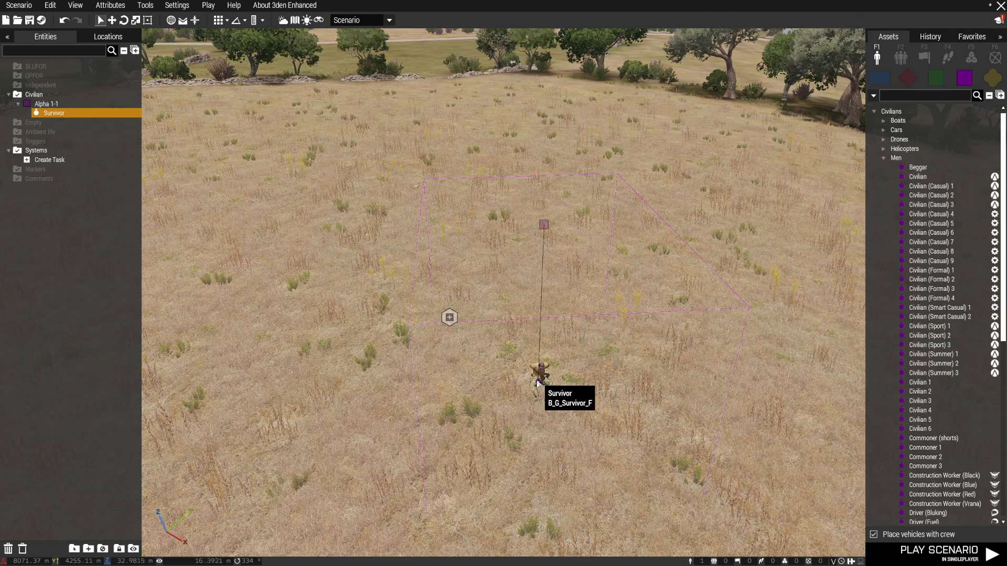
# Step: Give the Survivor the variable name "hostage" and accept its attributes
pyautogui.doubleClick(538, 382)
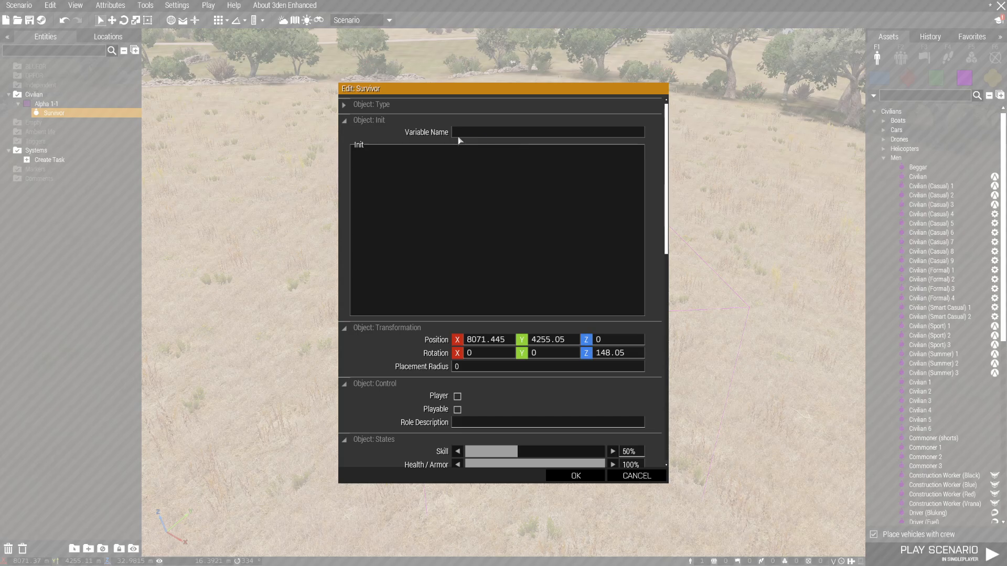
pyautogui.write('hosdt')
pyautogui.press('BackSpace')
pyautogui.write('tage')
pyautogui.moveTo(429, 133)
pyautogui.click(575, 476)
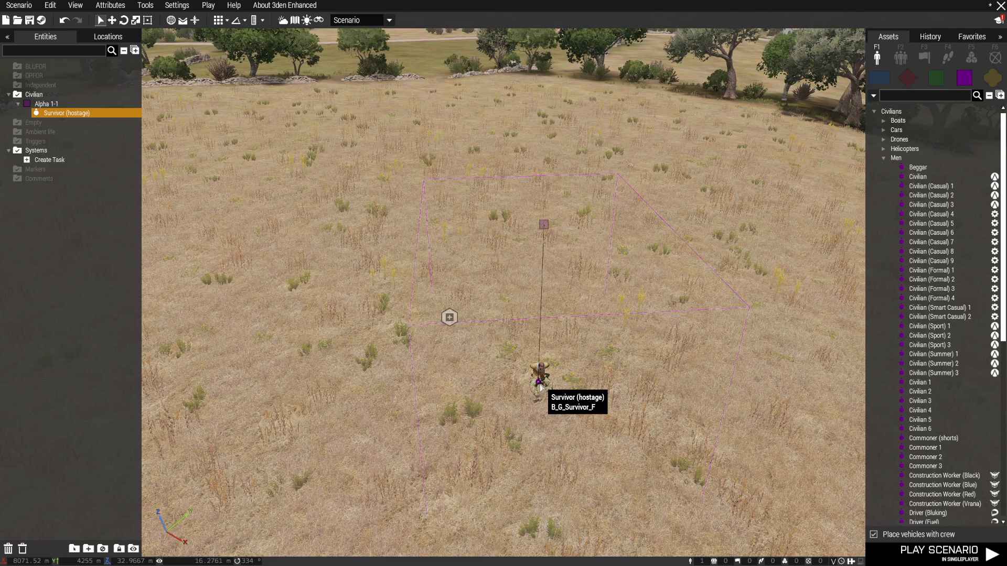
# Step: Reopen the hostage Survivor's attributes to review its variable name, empty Init field and states, and close them
pyautogui.press('s')
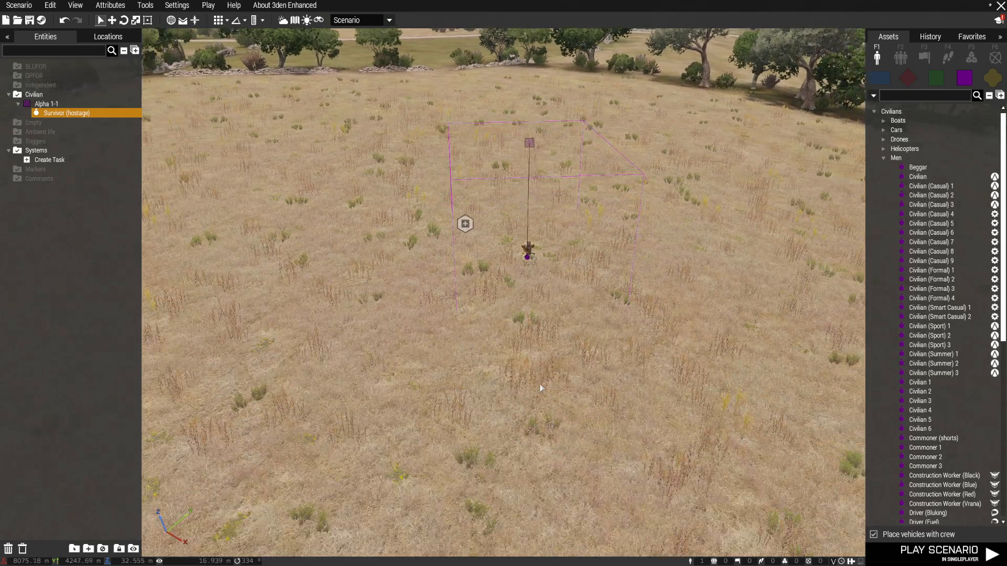
pyautogui.press('w')
pyautogui.scroll(2, 537, 399)
pyautogui.press('s')
pyautogui.scroll(-2, 542, 411)
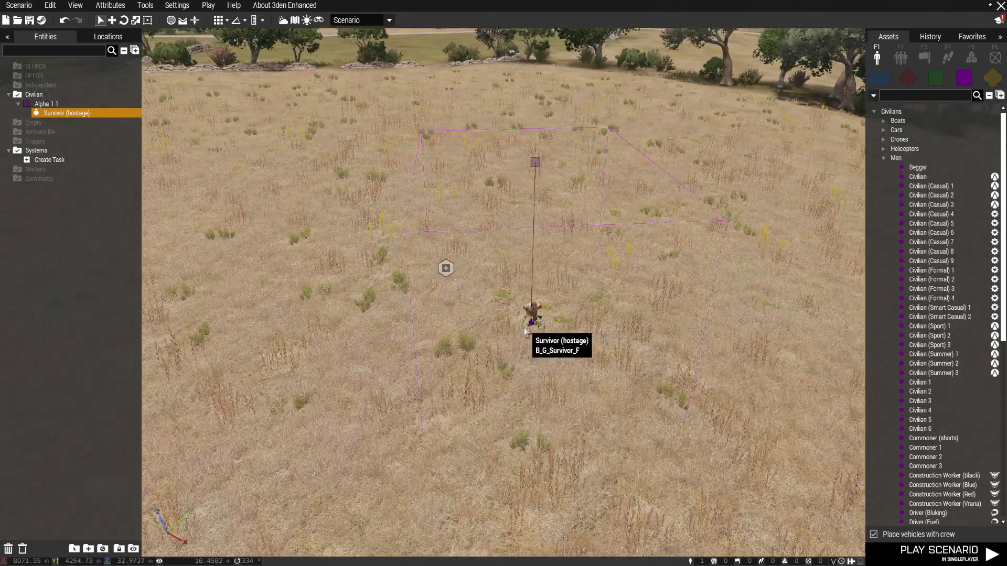
pyautogui.doubleClick(533, 317)
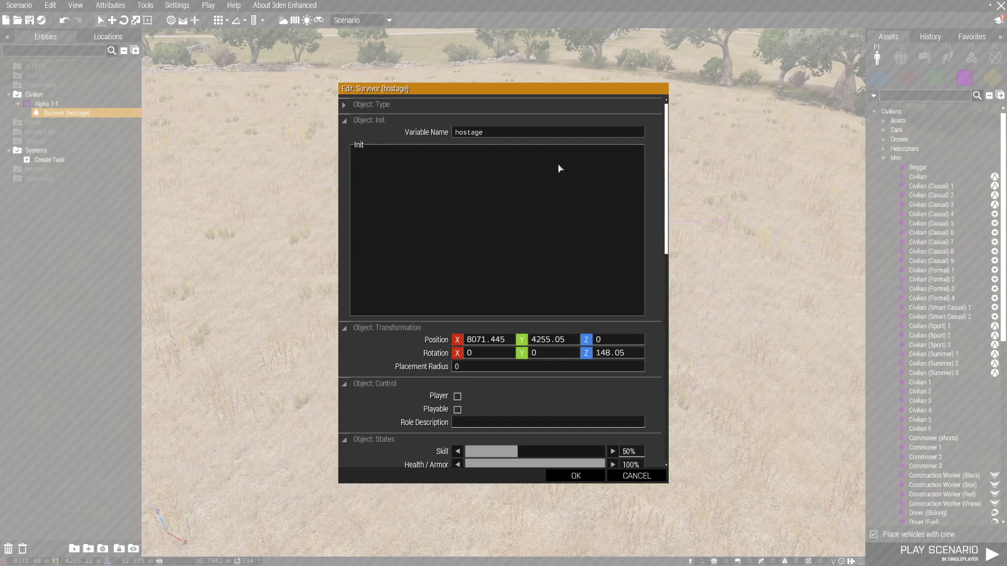
pyautogui.scroll(-3, 402, 171)
pyautogui.scroll(3, 423, 198)
pyautogui.click(574, 475)
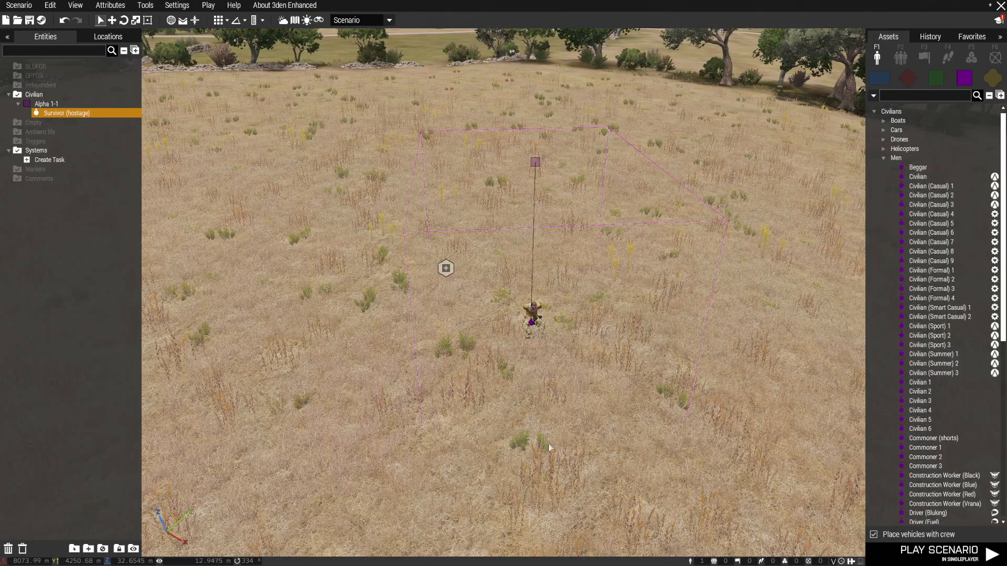
# Step: Place the custom composition Objective (Rescue) in the open terrain away from the hostage
pyautogui.click(901, 57)
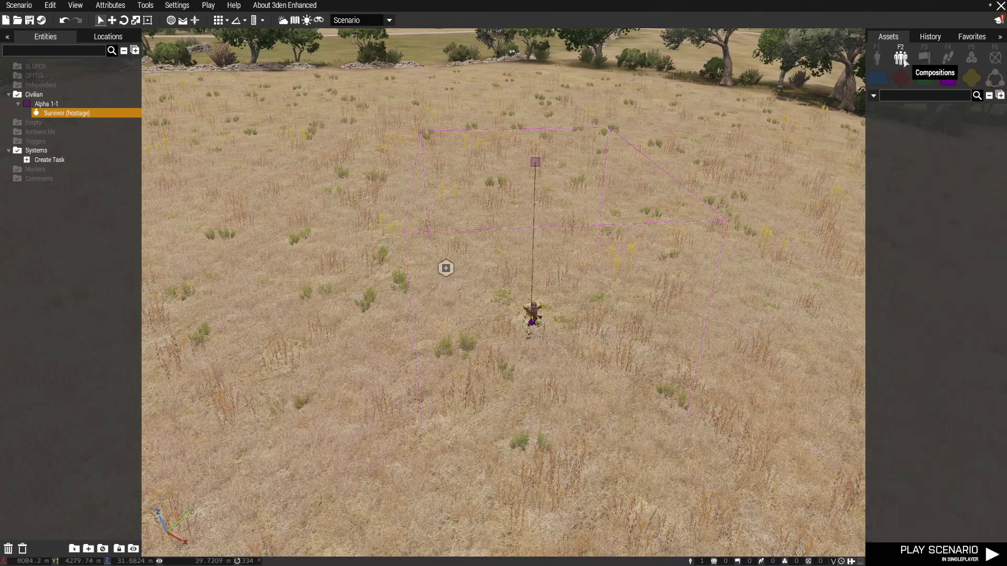
pyautogui.click(989, 81)
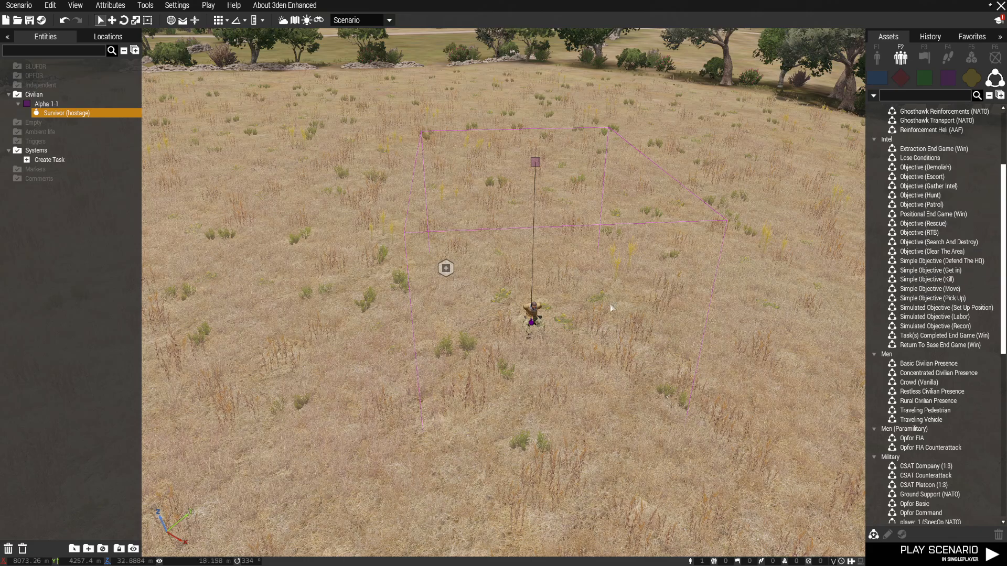
pyautogui.scroll(-5, 611, 308)
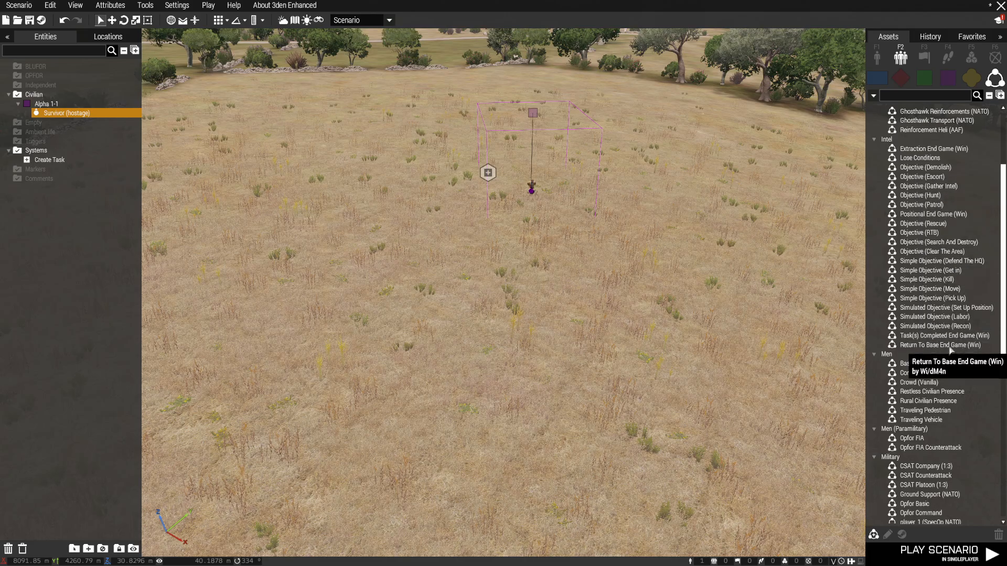
pyautogui.scroll(-3, 952, 367)
pyautogui.scroll(5, 952, 367)
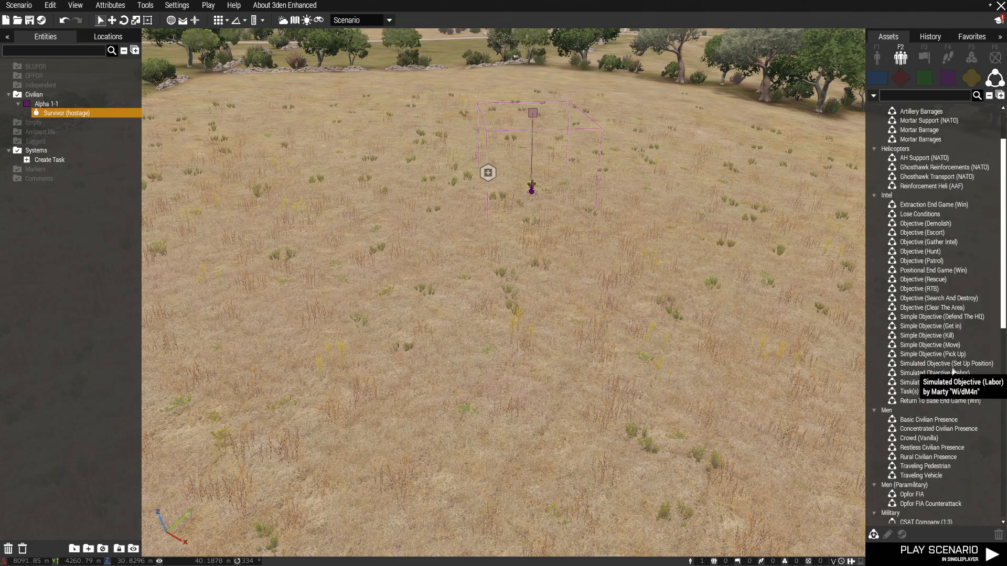
pyautogui.click(923, 280)
pyautogui.scroll(-5, 543, 284)
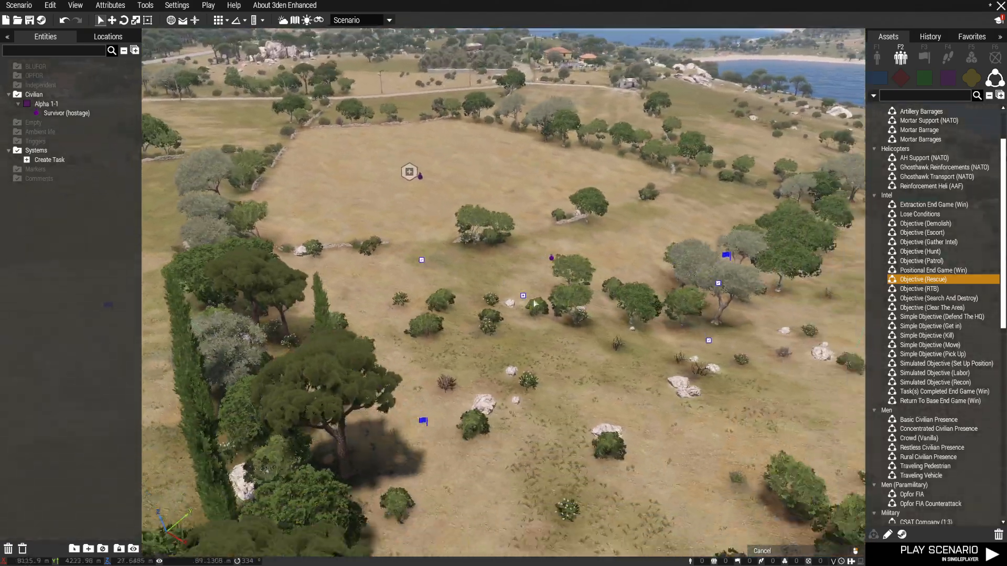
pyautogui.scroll(-3, 535, 303)
pyautogui.click(555, 296)
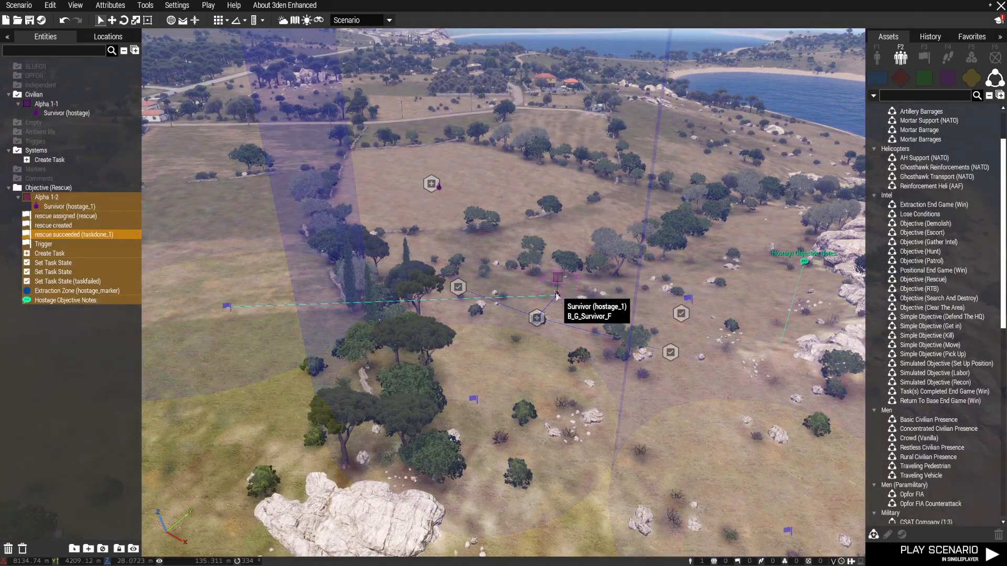
# Step: Copy the complete Follow/Wait addAction code from the Init field of the composition's hostage_1 Survivor and discard the dialog
pyautogui.doubleClick(557, 295)
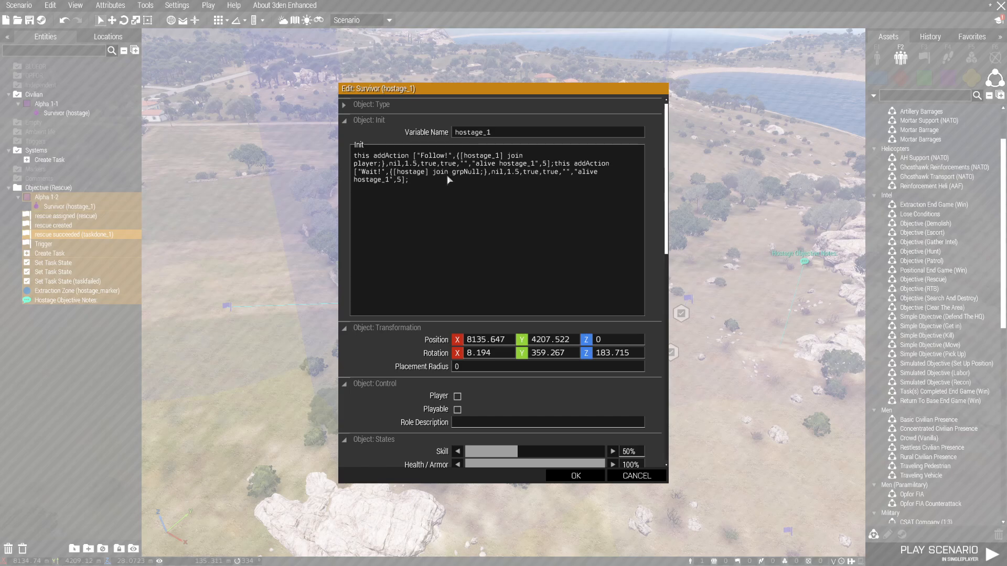
pyautogui.moveTo(434, 186); pyautogui.dragTo(351, 157)
pyautogui.hotkey('ctrl', 'c')
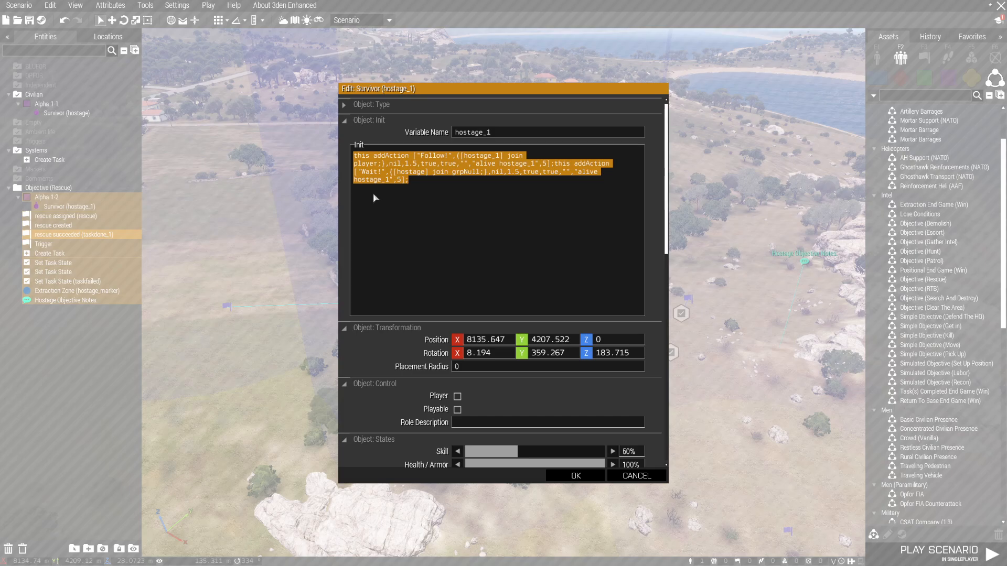
pyautogui.click(635, 476)
# Step: Delete the whole Objective (Rescue) composition from the scenario
pyautogui.doubleClick(54, 206)
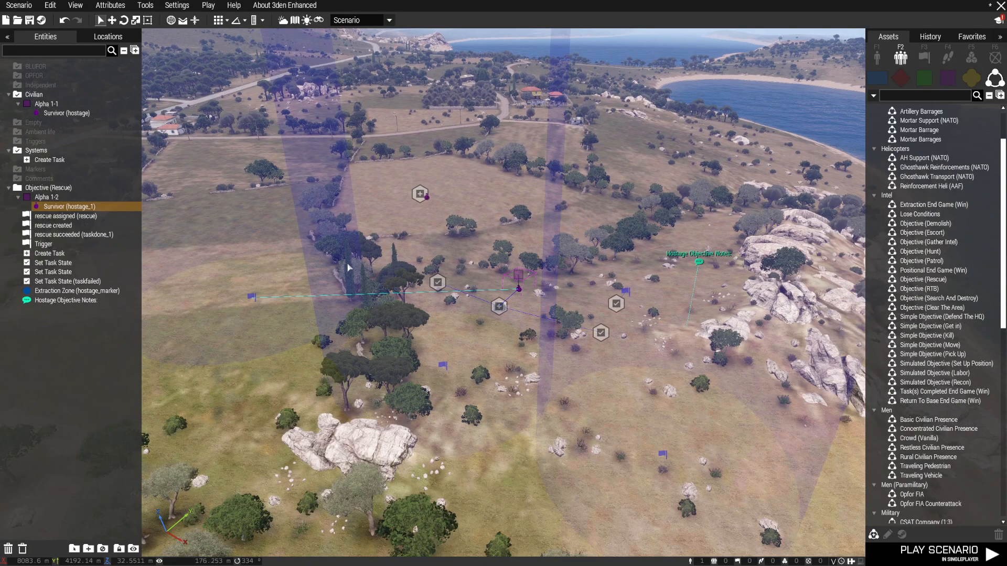
pyautogui.click(62, 190)
pyautogui.press('Delete')
pyautogui.scroll(5, 423, 196)
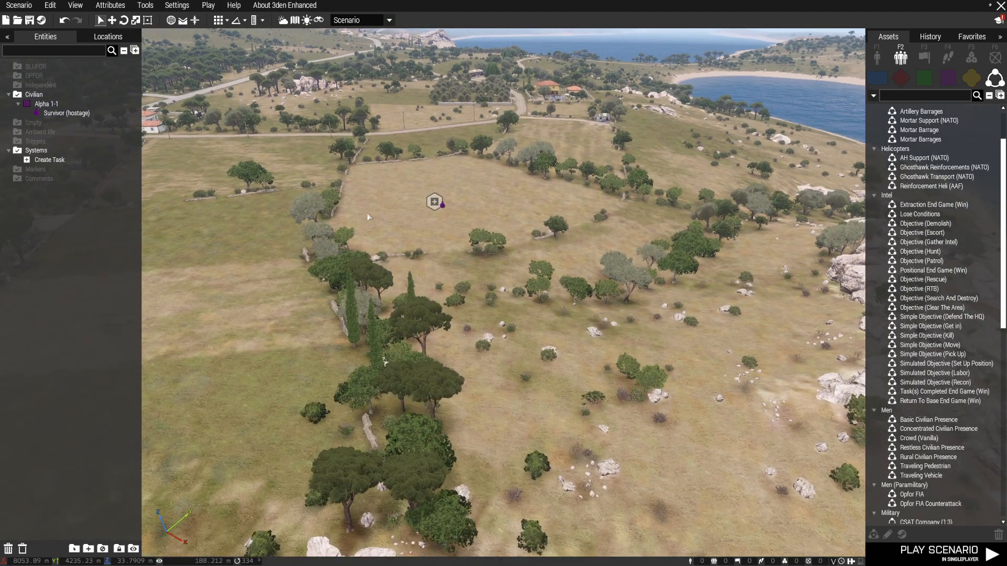
# Step: Paste the copied Follow/Wait addAction code into the Init field of the hostage Survivor's attributes
pyautogui.press('w')
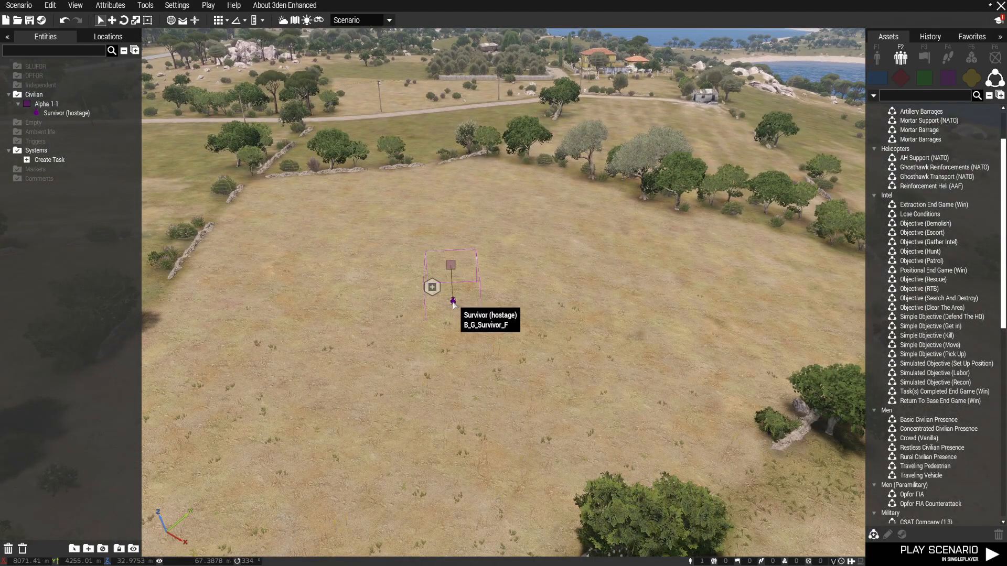
pyautogui.doubleClick(448, 265)
pyautogui.click(440, 173)
pyautogui.hotkey('ctrl', 'v')
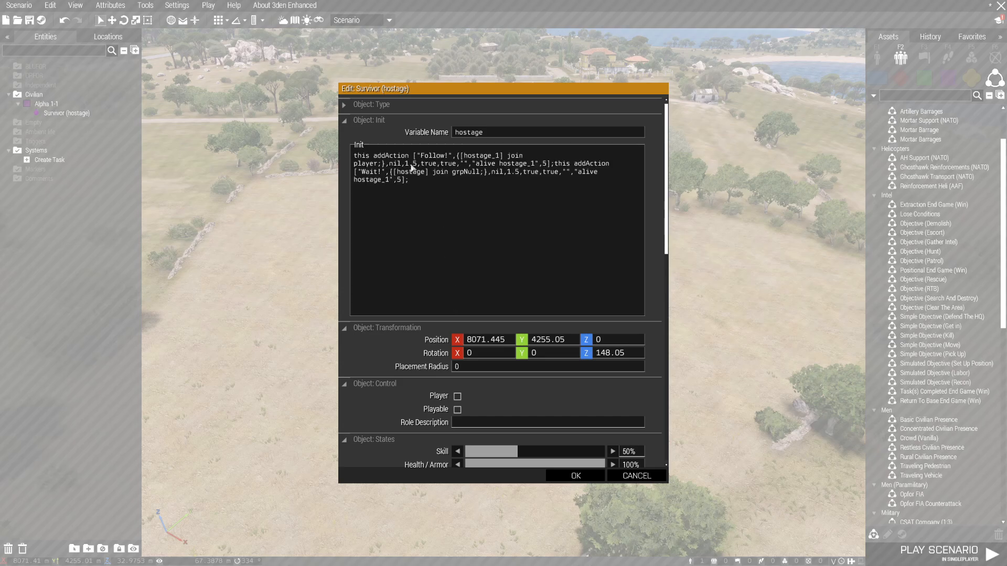
# Step: Replace the remaining hostage_1 references in the Init code with hostage and accept the Survivor's attributes
pyautogui.moveTo(499, 157); pyautogui.dragTo(496, 158)
pyautogui.press('BackSpace')
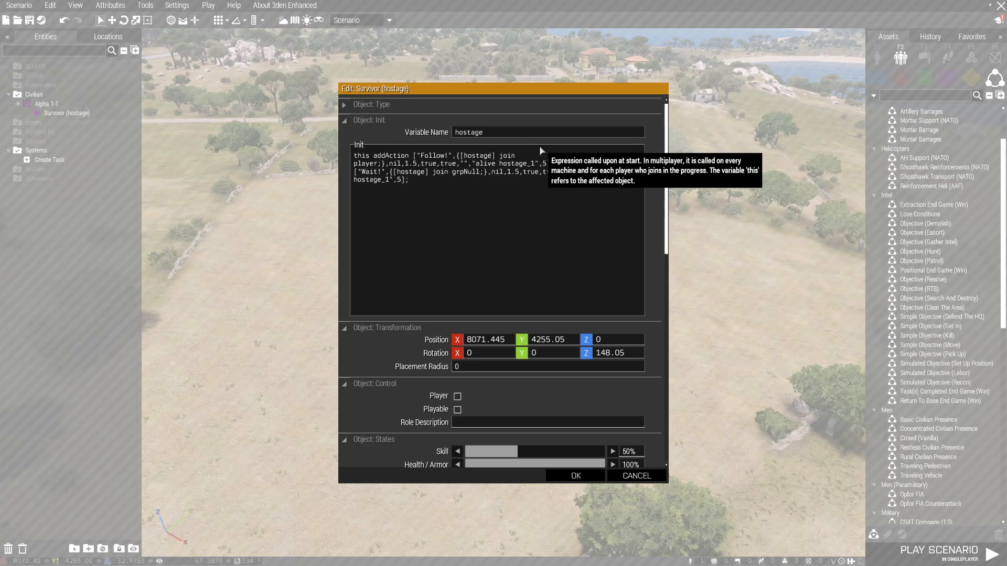
pyautogui.moveTo(537, 166); pyautogui.dragTo(527, 167)
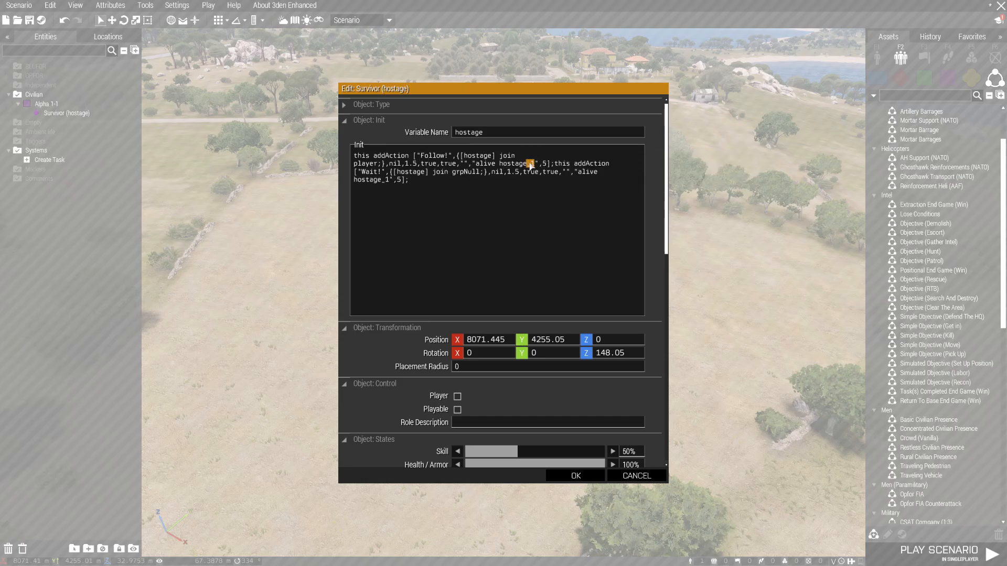
pyautogui.press('BackSpace')
pyautogui.moveTo(389, 181); pyautogui.dragTo(382, 181)
pyautogui.press('BackSpace')
pyautogui.click(576, 475)
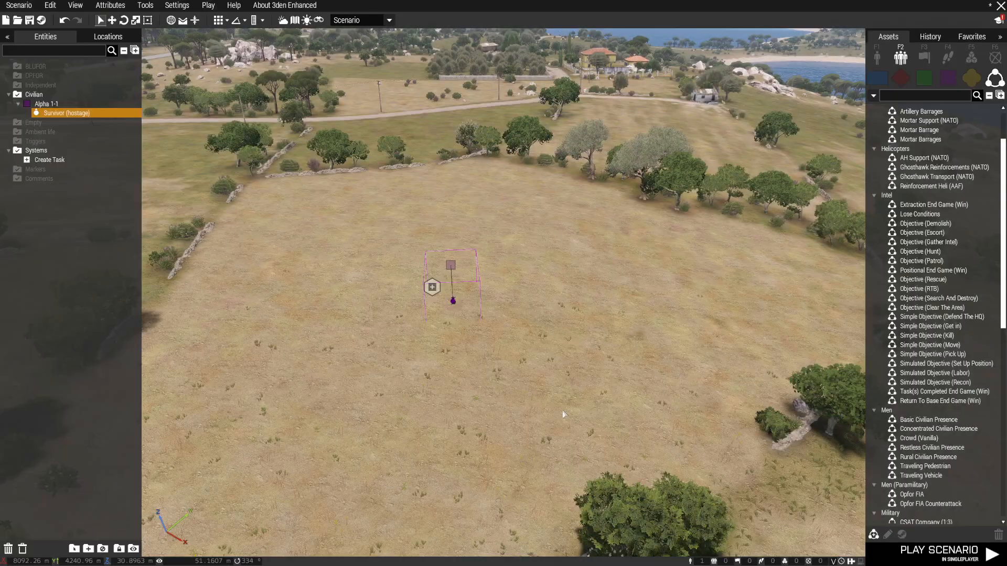
pyautogui.scroll(6, 455, 309)
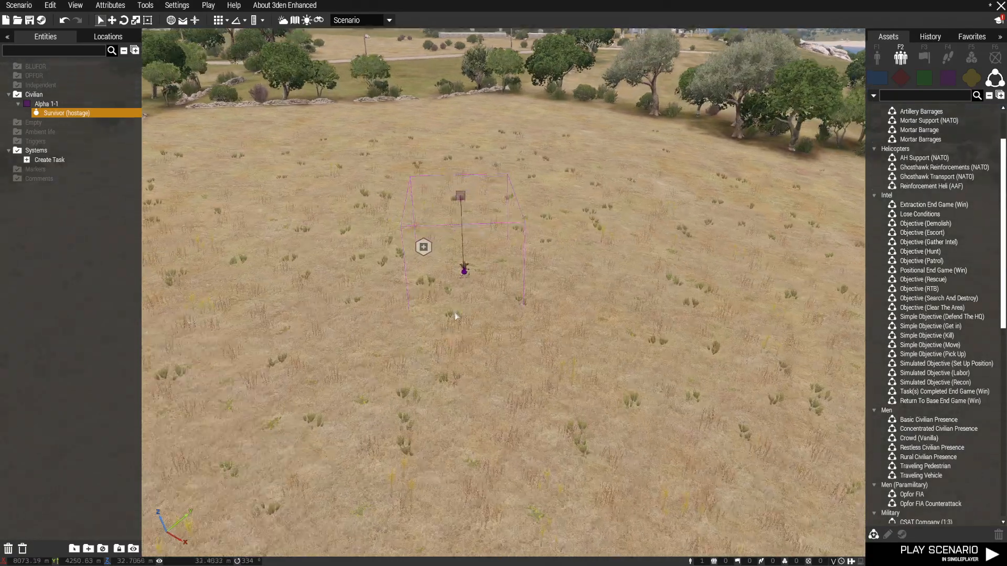
pyautogui.press('w')
pyautogui.scroll(-2, 467, 311)
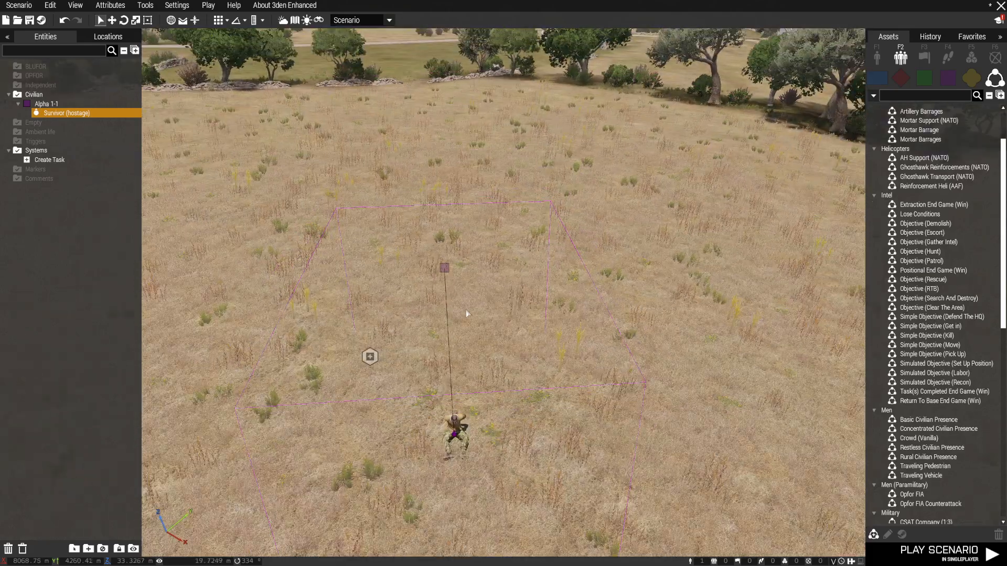
pyautogui.scroll(-2, 466, 310)
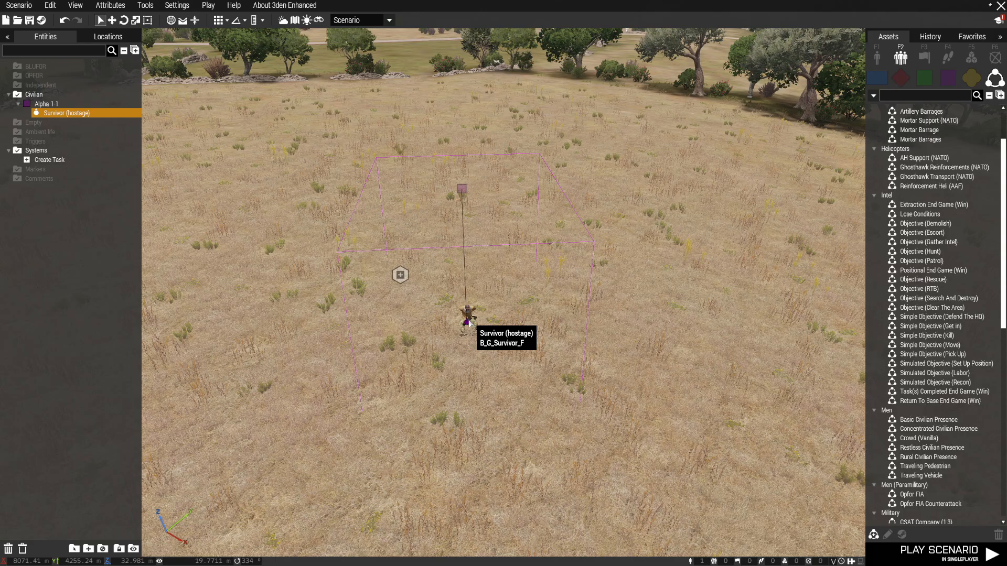
pyautogui.press('s')
pyautogui.scroll(-2, 482, 310)
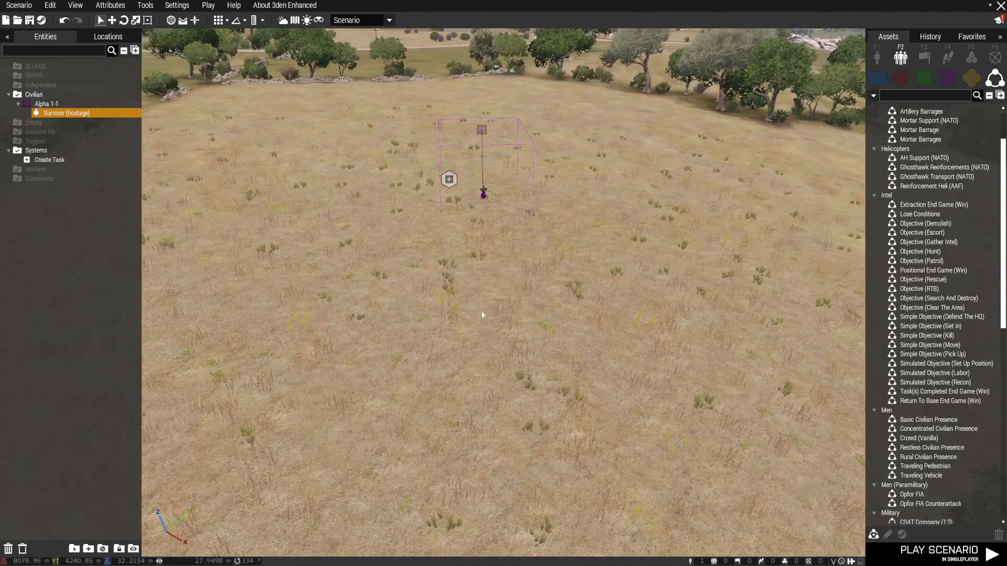
pyautogui.press('w')
pyautogui.click(417, 286)
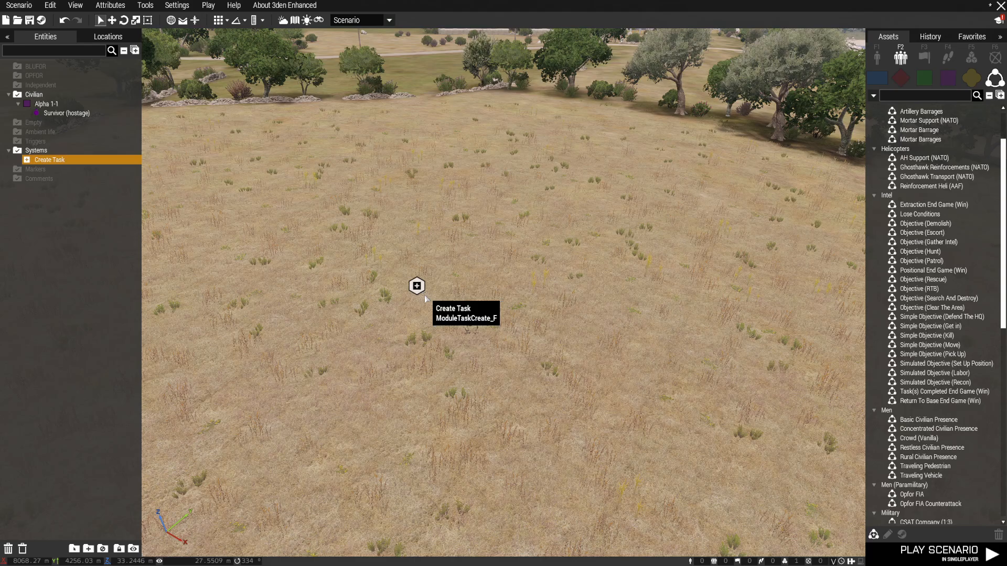
pyautogui.press('s')
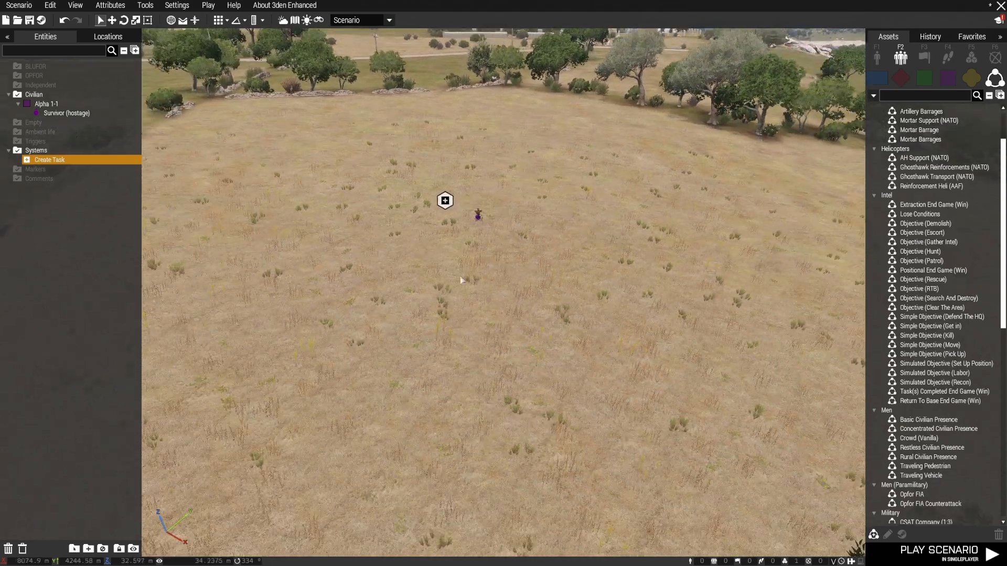
# Step: Place a Trigger (Ø 100 m) on the open field near the Create Task module
pyautogui.press('w')
pyautogui.press('w')
pyautogui.press('a')
pyautogui.click(924, 58)
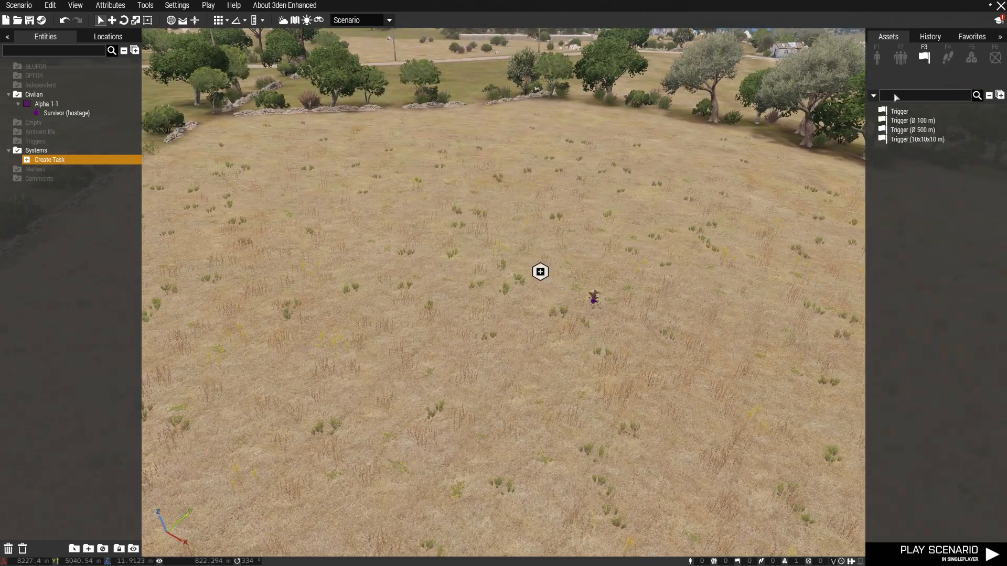
pyautogui.click(920, 121)
pyautogui.scroll(-6, 446, 236)
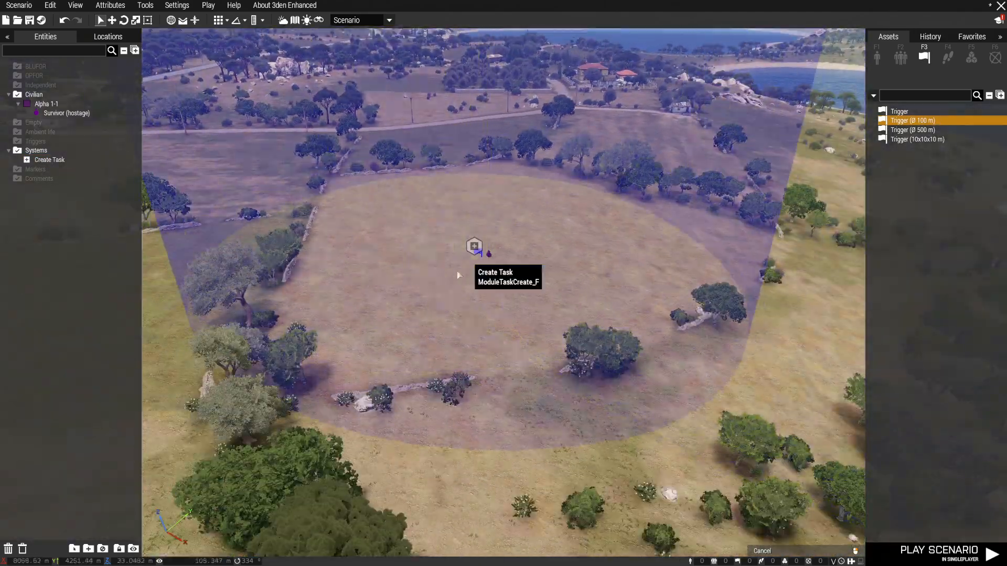
pyautogui.click(401, 302)
# Step: Set the new trigger's size to 15 for both A and B
pyautogui.doubleClick(401, 302)
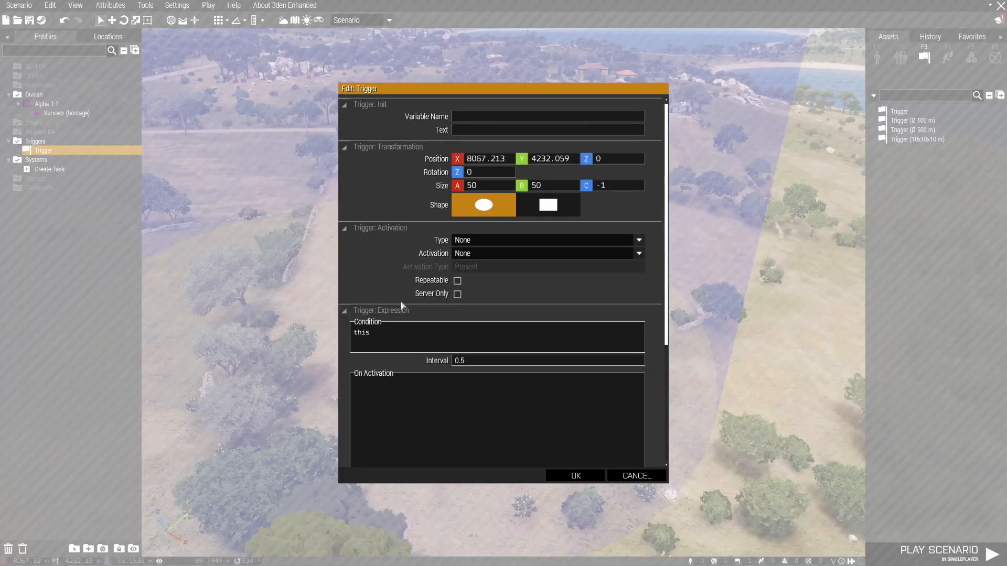
pyautogui.doubleClick(474, 185)
pyautogui.write('15')
pyautogui.doubleClick(550, 187)
pyautogui.write('15')
pyautogui.click(575, 475)
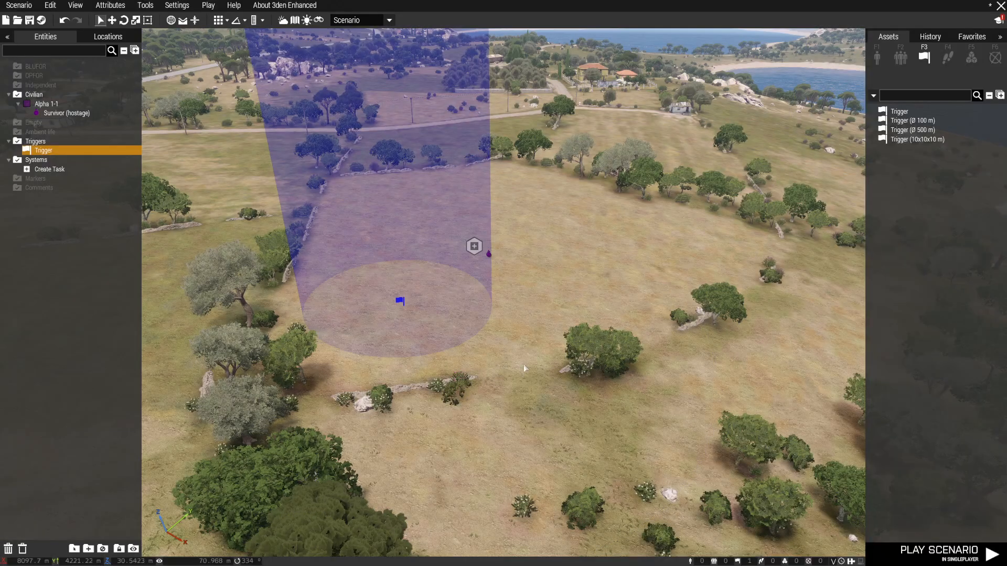
# Step: Move the trigger slightly farther from the hostage and set its activation to Any Player
pyautogui.moveTo(397, 299); pyautogui.dragTo(373, 326)
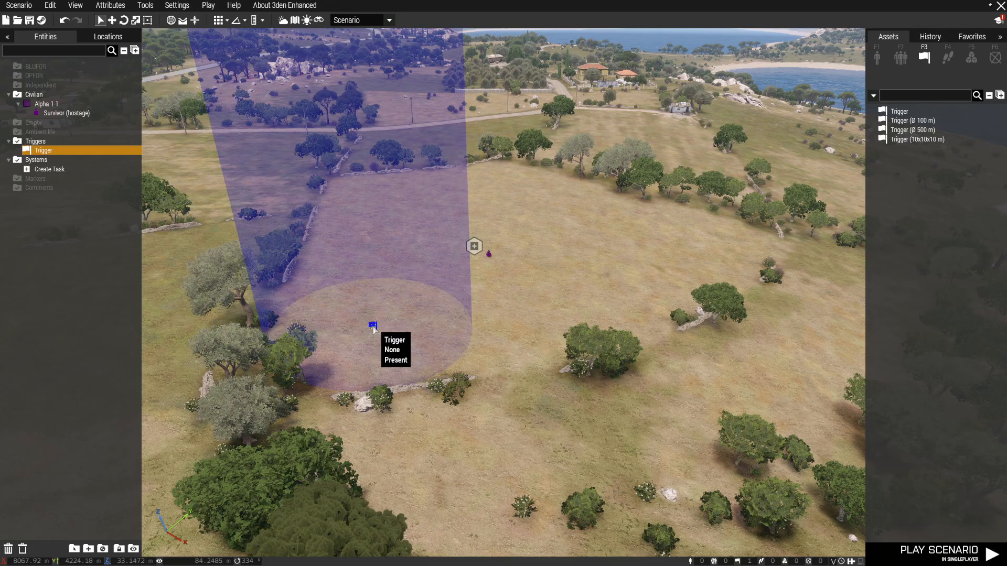
pyautogui.doubleClick(373, 326)
pyautogui.click(483, 254)
pyautogui.click(474, 276)
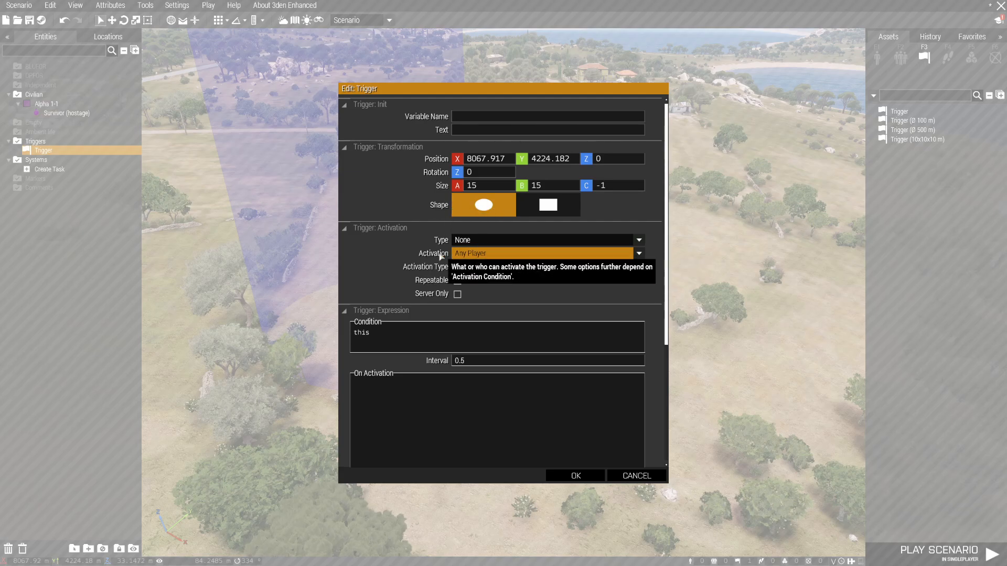
pyautogui.click(575, 475)
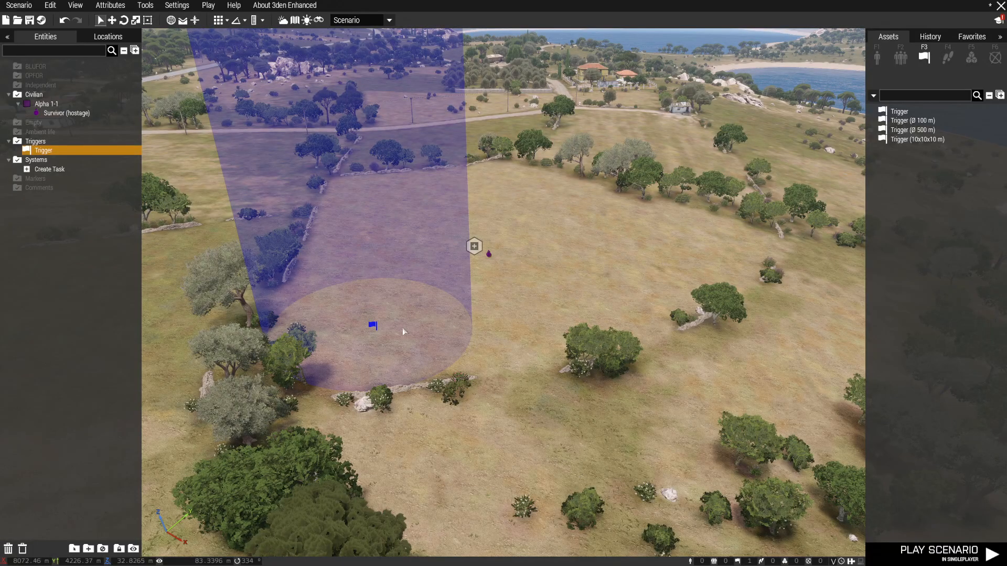
# Step: Set the trigger's text to rescuecreated
pyautogui.doubleClick(374, 327)
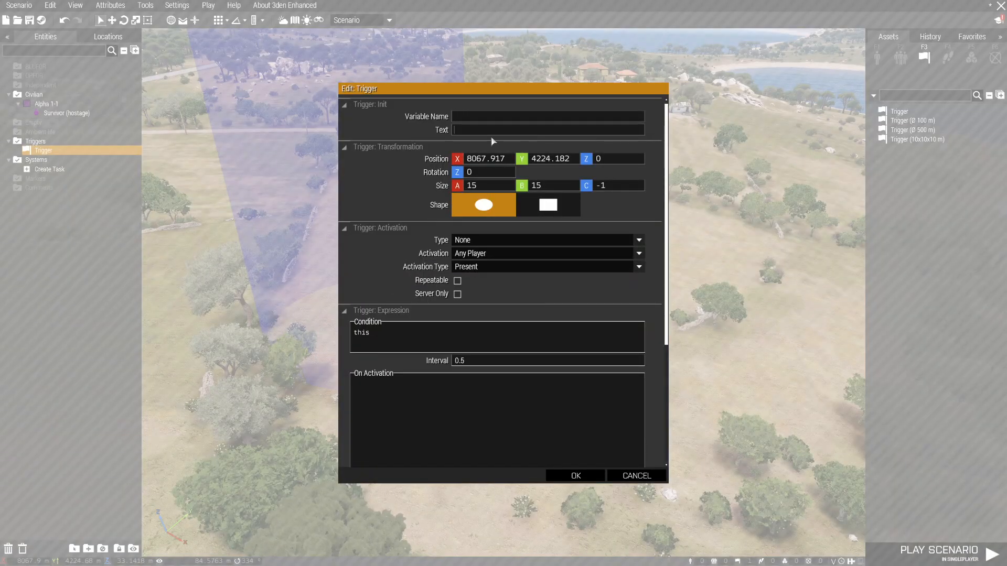
pyautogui.write('rescuecreated')
pyautogui.click(585, 473)
# Step: Sync the rescuecreated trigger to the Create Task module
pyautogui.rightClick(376, 326)
pyautogui.moveTo(397, 330)
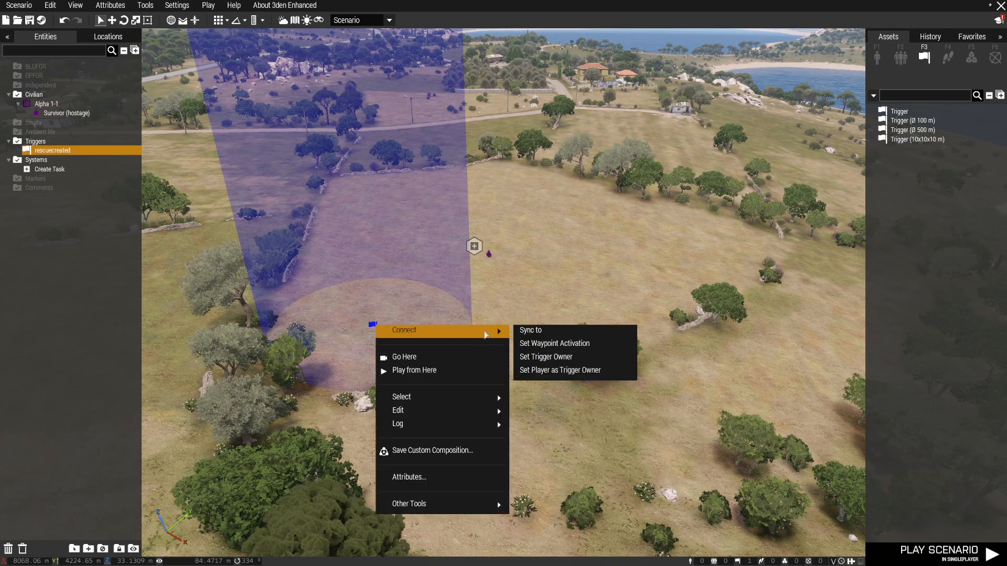
pyautogui.click(527, 331)
pyautogui.press('w')
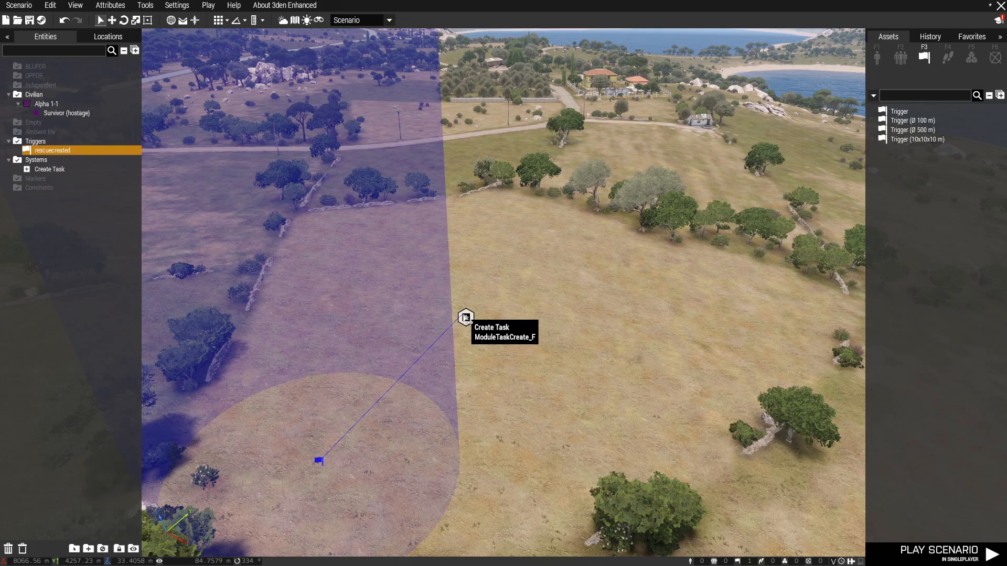
pyautogui.click(466, 317)
pyautogui.press('s')
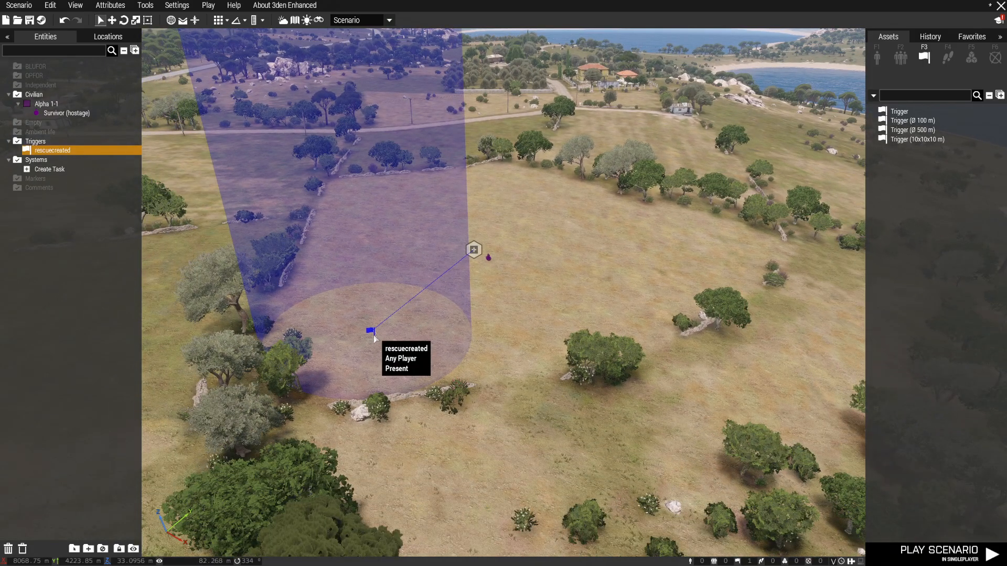
# Step: Duplicate the rescuecreated trigger onto the open ground beside the original, leaving the copy's attributes unedited
pyautogui.press('w')
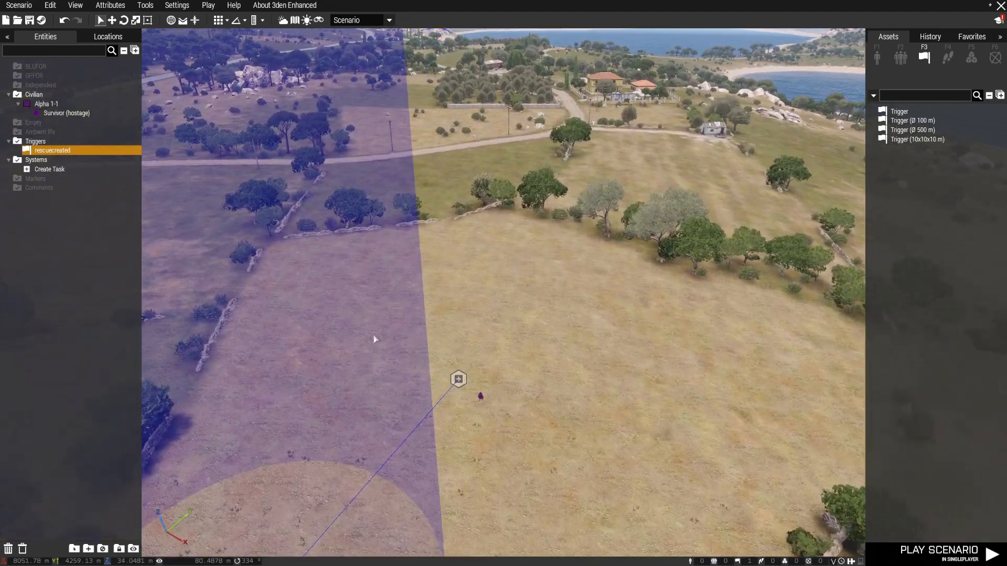
pyautogui.press('s')
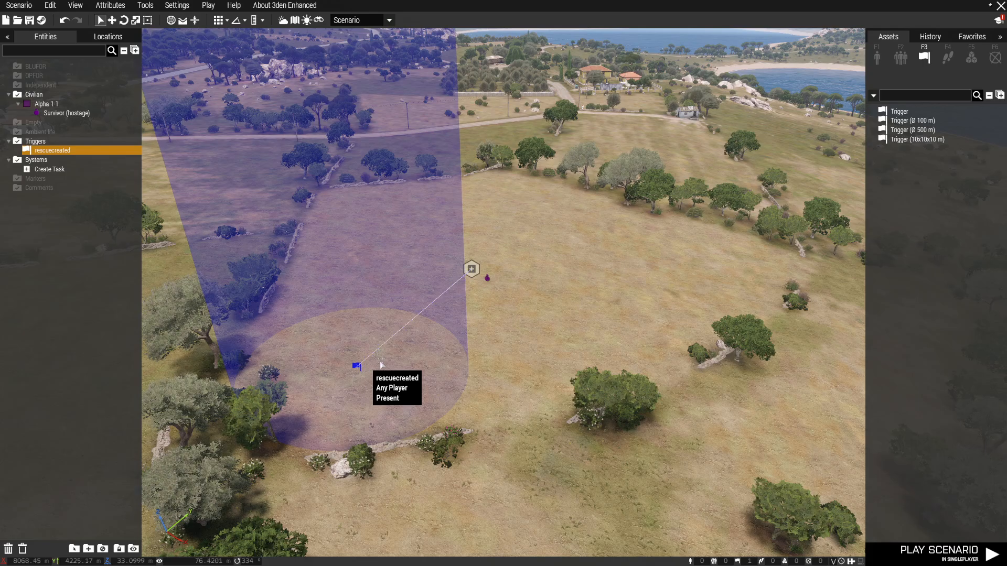
pyautogui.hotkey('ctrl', 'c')
pyautogui.hotkey('ctrl', 'v')
pyautogui.doubleClick(566, 351)
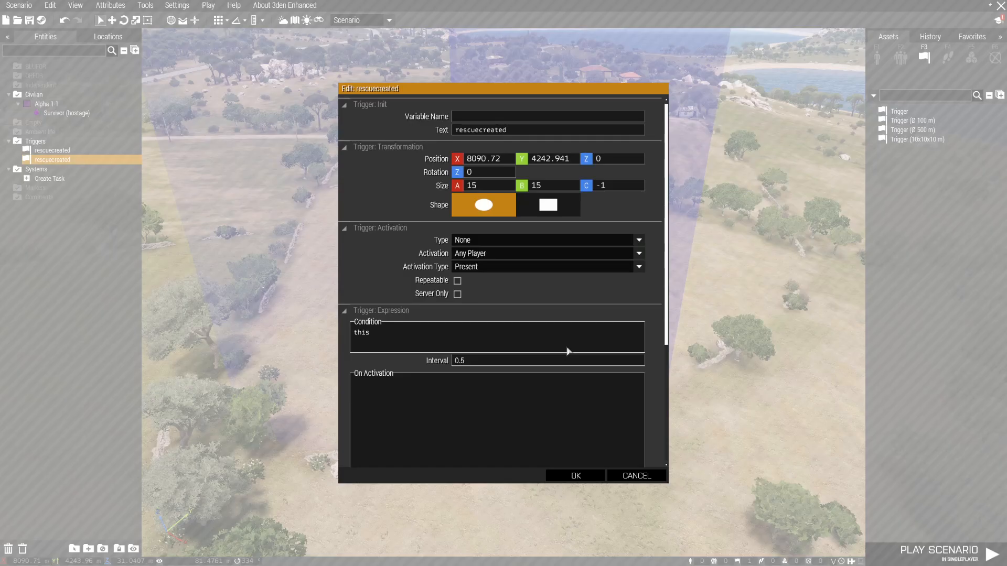
pyautogui.click(637, 476)
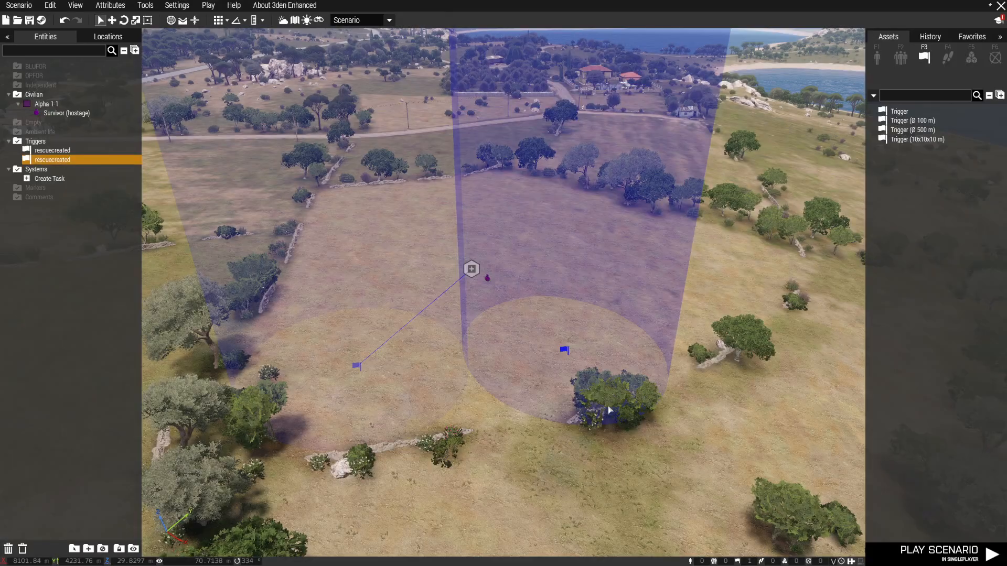
# Step: Change the duplicated trigger's text to rescueassigned
pyautogui.doubleClick(565, 350)
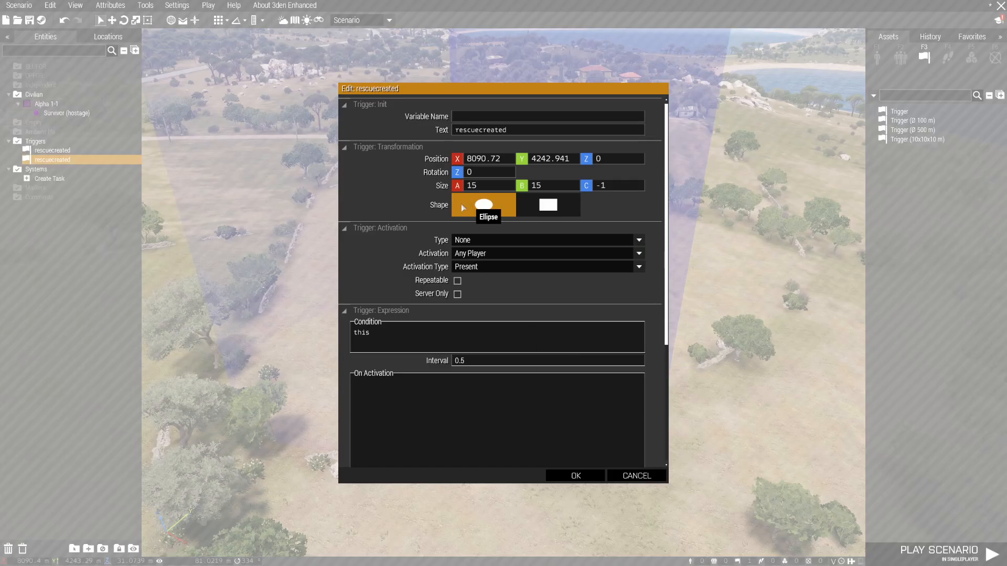
pyautogui.moveTo(509, 132); pyautogui.dragTo(478, 136)
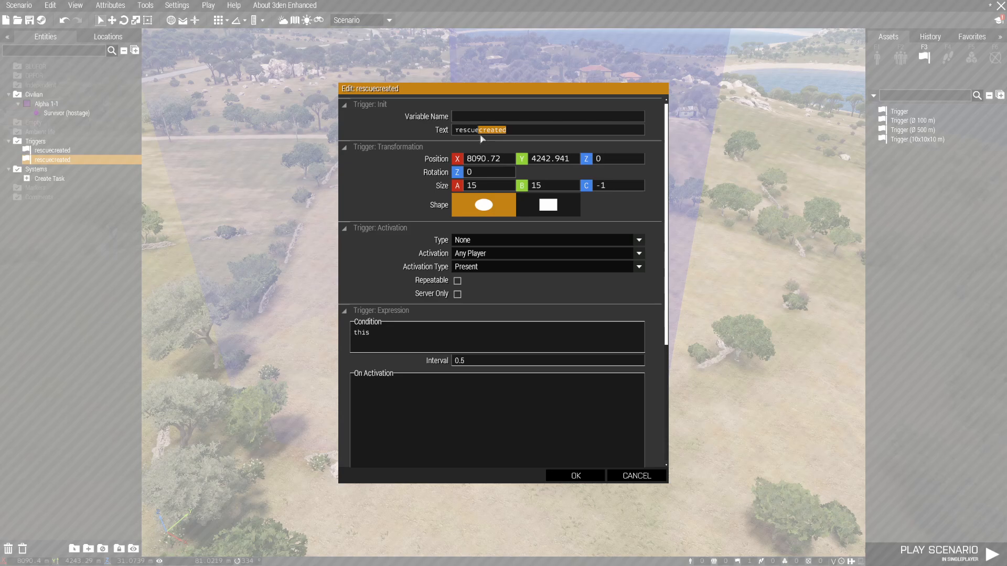
pyautogui.write('assign')
pyautogui.click(575, 476)
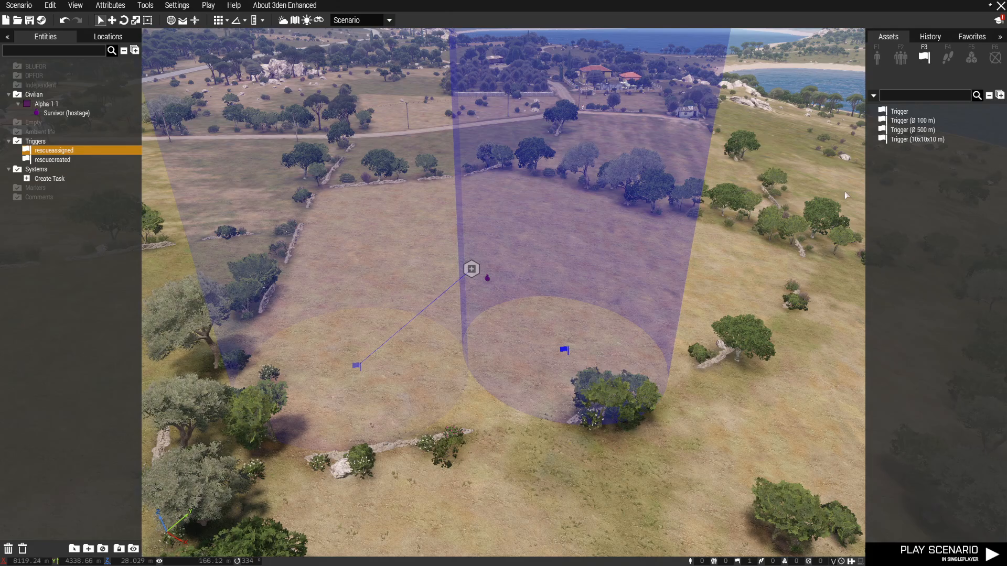
# Step: Search the system modules for "set tas" and place a Set Task State module near the hostage and the second trigger
pyautogui.click(970, 57)
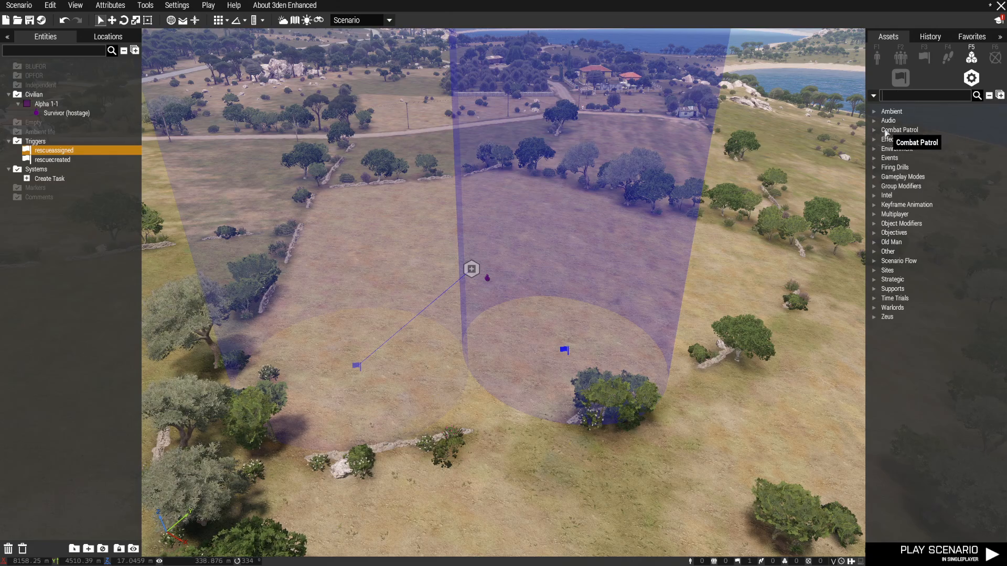
pyautogui.write('set tas')
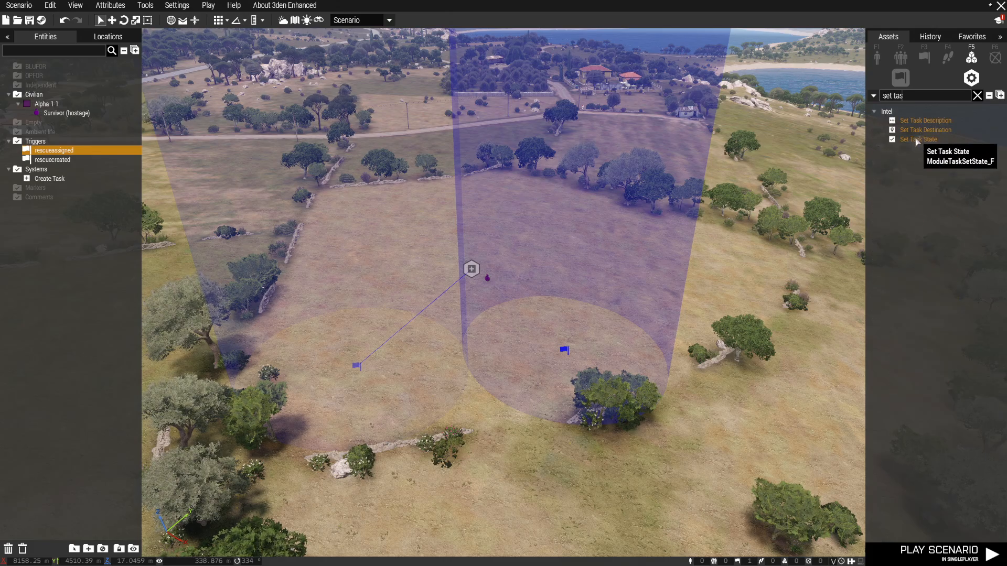
pyautogui.click(918, 139)
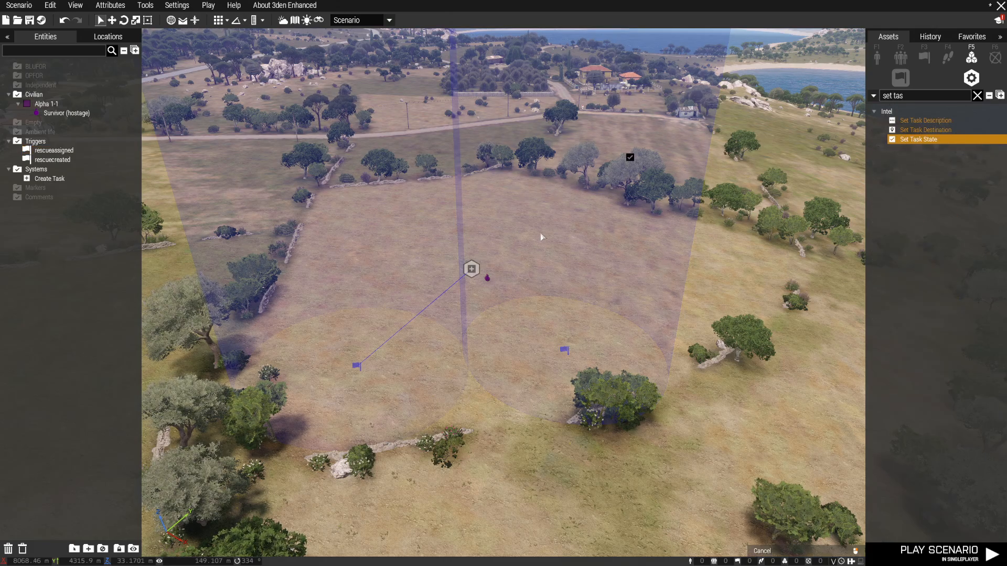
pyautogui.scroll(3, 554, 308)
pyautogui.click(554, 308)
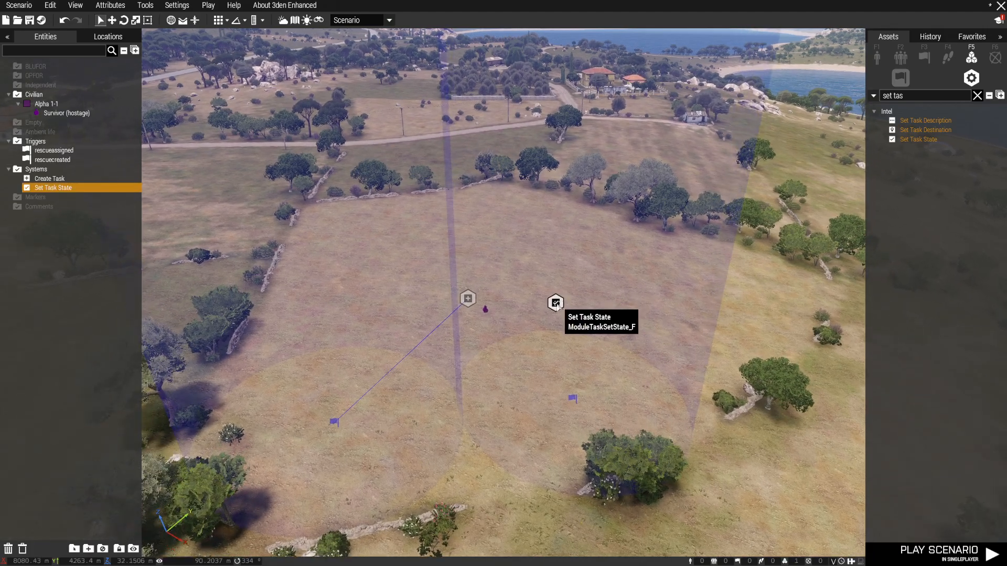
# Step: Sync the rescueassigned trigger to the Set Task State module
pyautogui.click(573, 399)
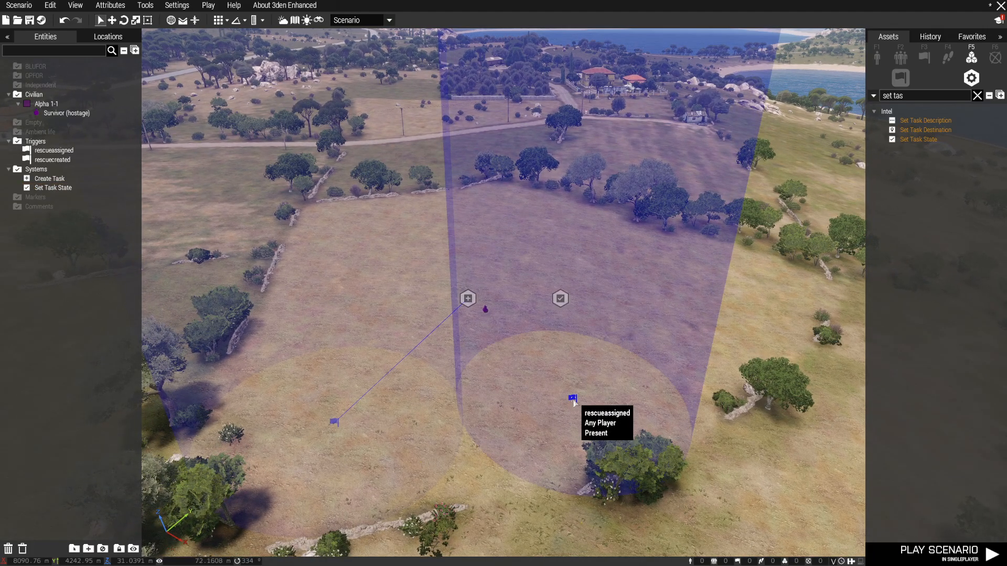
pyautogui.rightClick(573, 374)
pyautogui.click(737, 378)
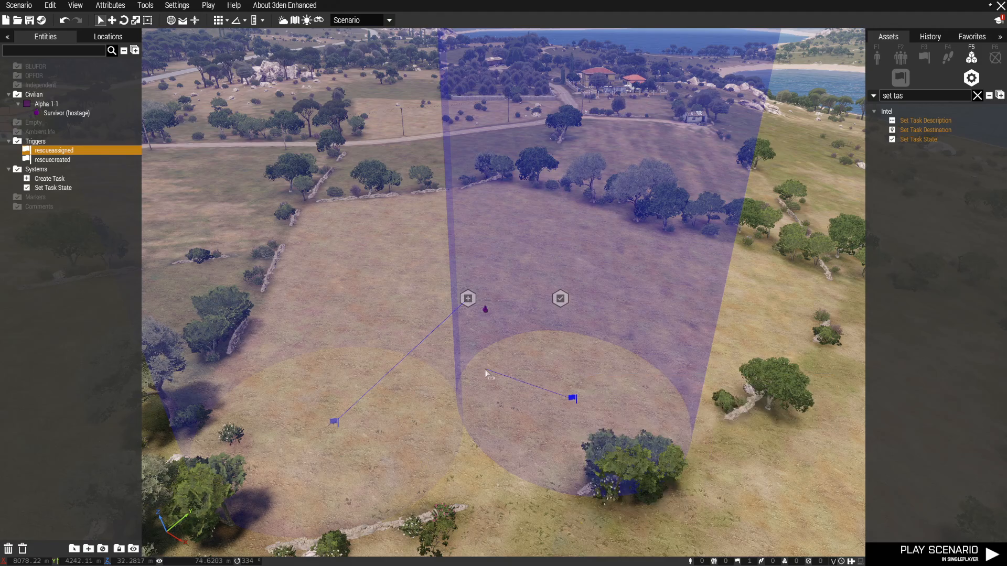
pyautogui.click(559, 299)
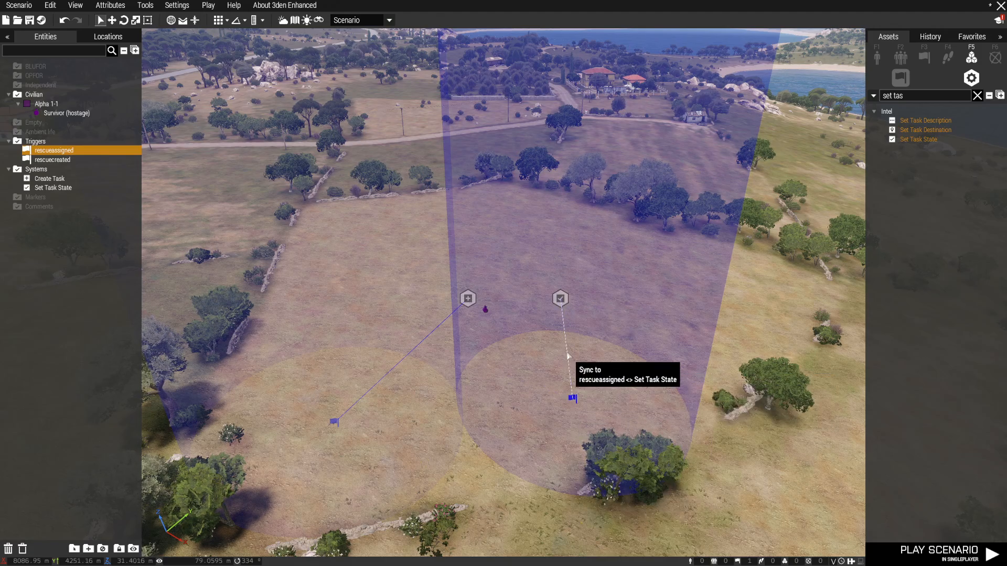
# Step: Set the Set Task State module's state to Assigned
pyautogui.doubleClick(560, 302)
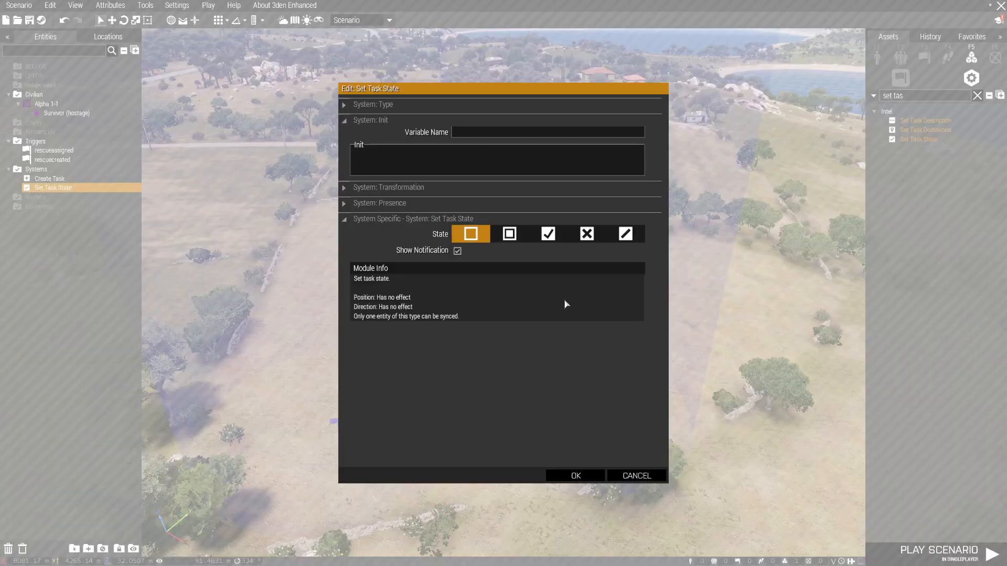
pyautogui.click(510, 235)
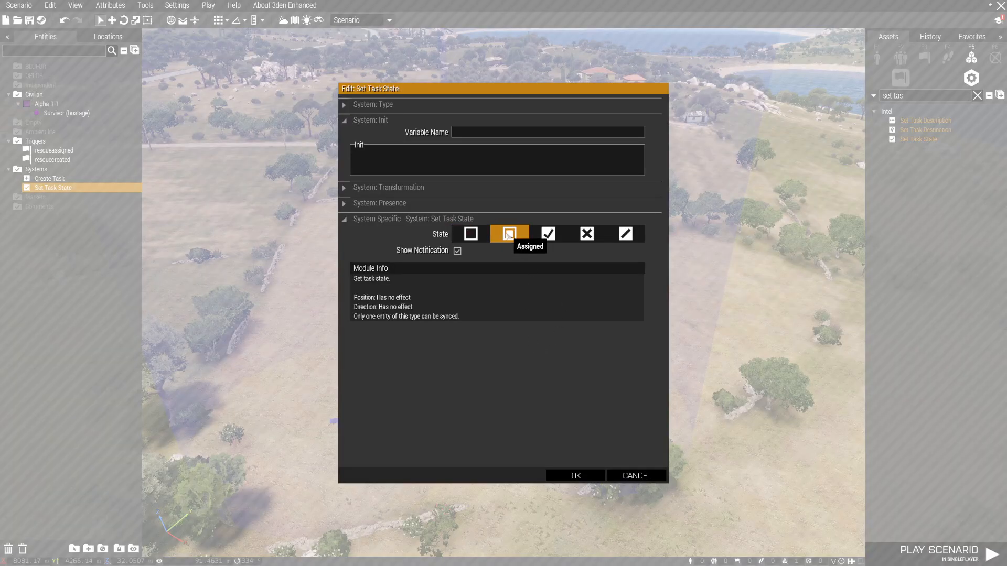
pyautogui.click(588, 476)
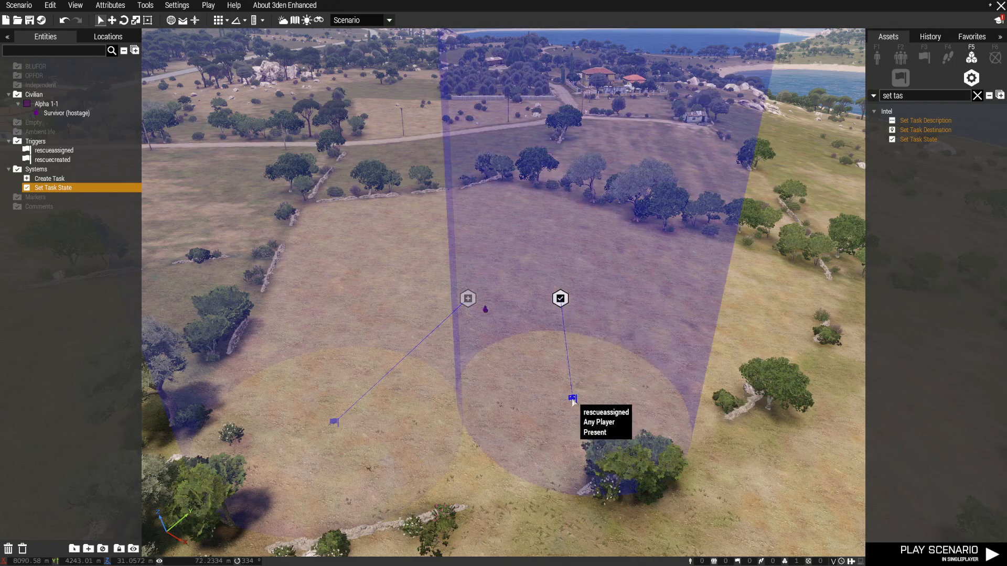
# Step: Sync the Set Task State module to the Create Task module
pyautogui.click(572, 398)
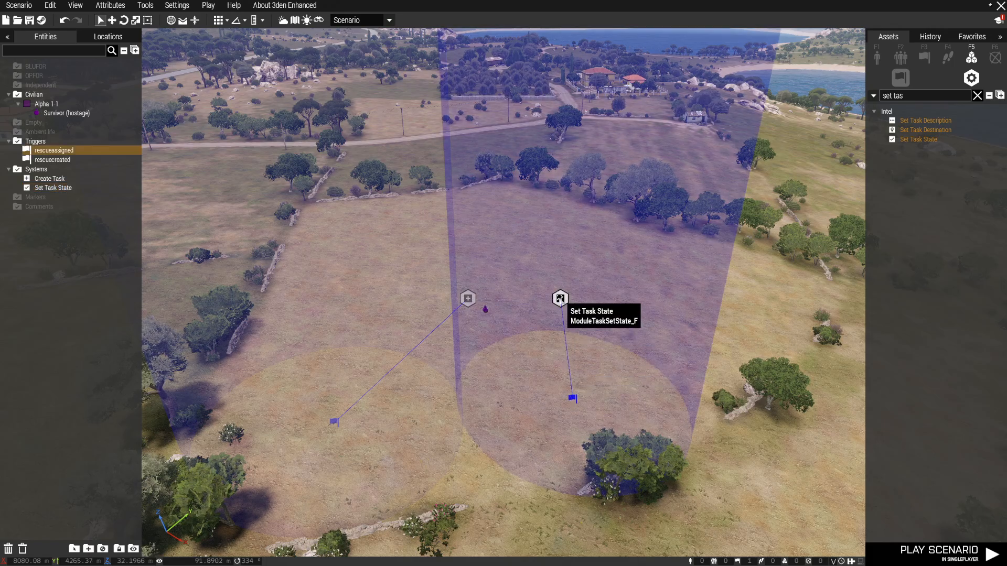
pyautogui.rightClick(560, 300)
pyautogui.moveTo(596, 300)
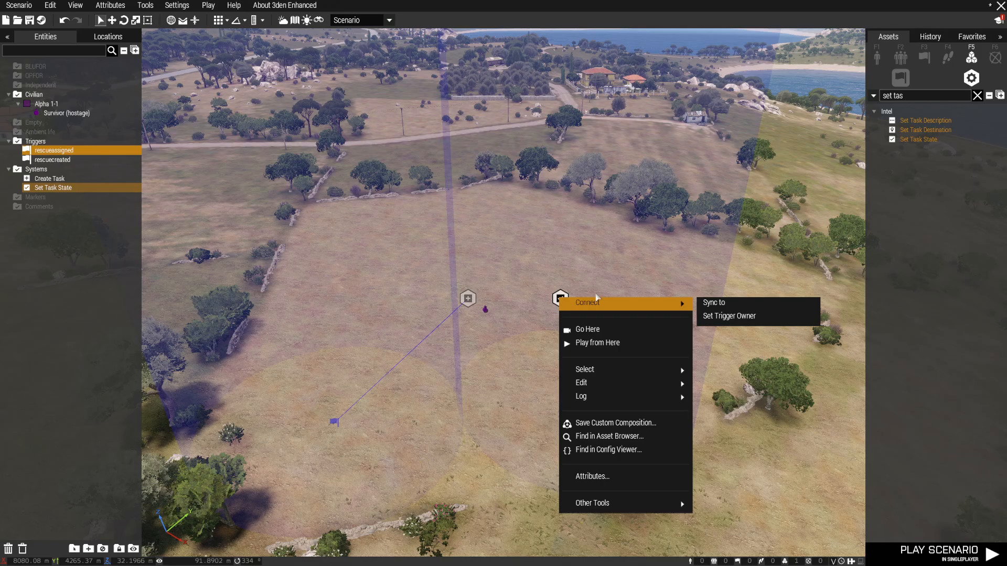
pyautogui.click(720, 302)
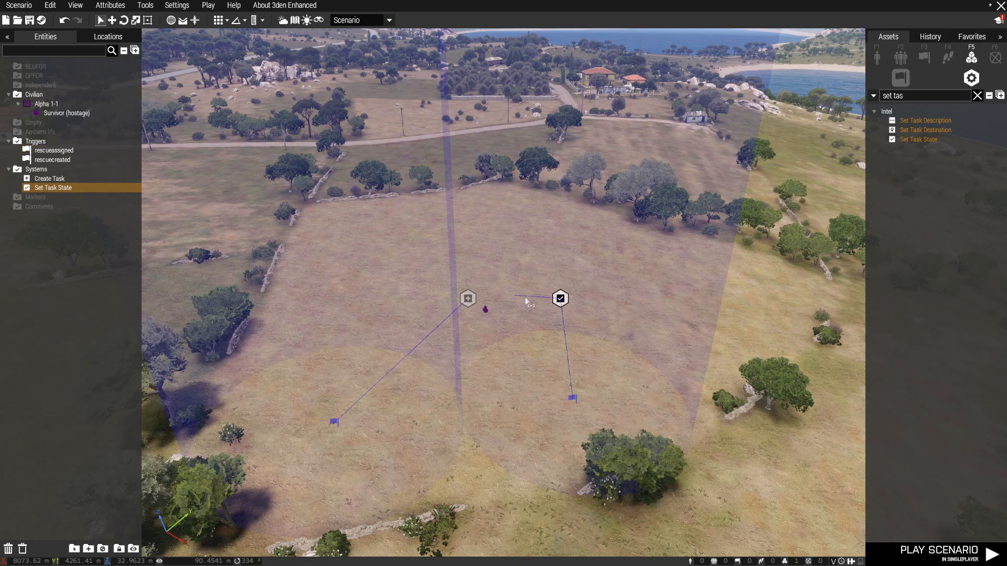
pyautogui.click(469, 299)
# Step: Give the rescueassigned trigger the variable name rescue
pyautogui.press('s')
pyautogui.press('w')
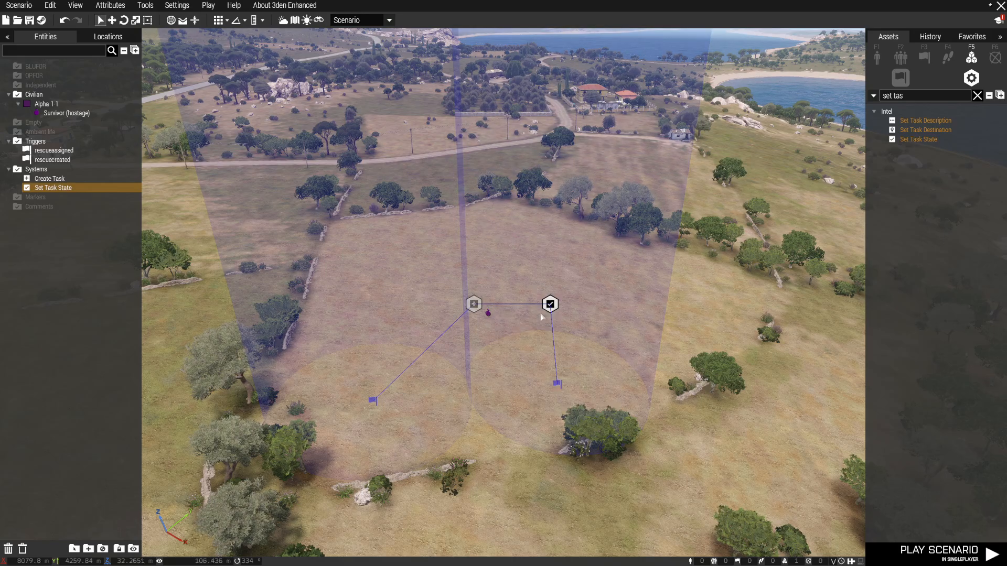
pyautogui.scroll(3, 471, 325)
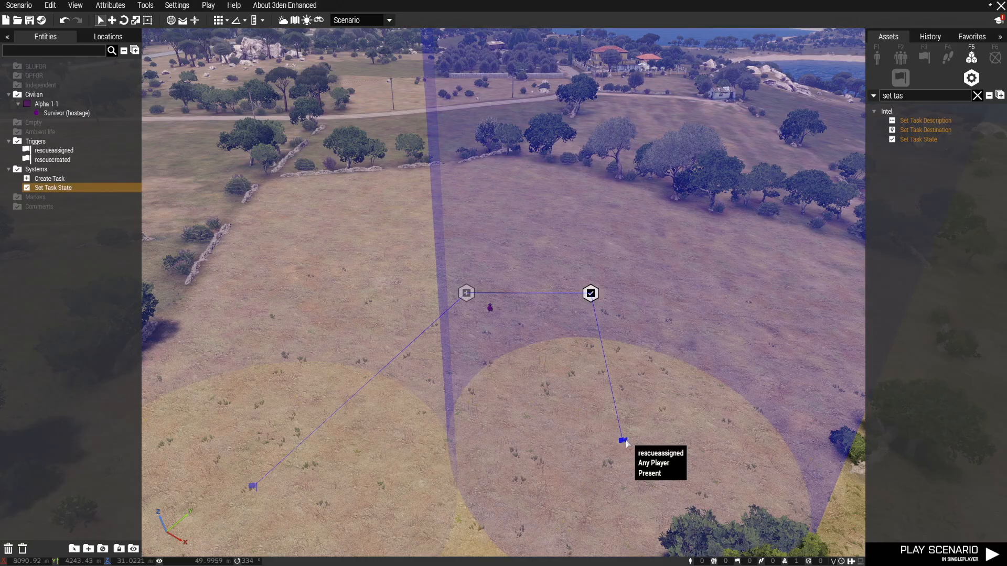
pyautogui.doubleClick(624, 441)
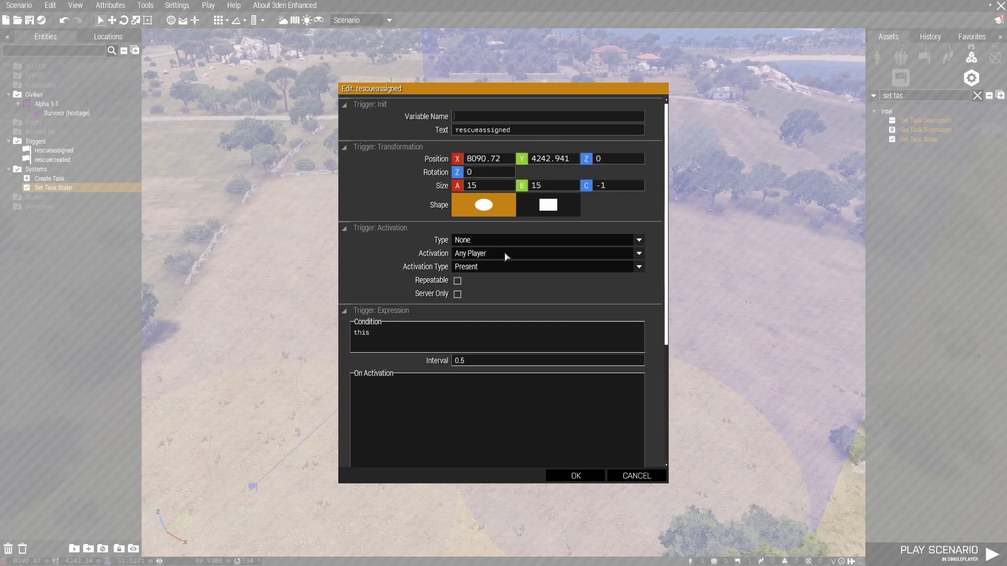
pyautogui.write('rescue')
pyautogui.click(575, 476)
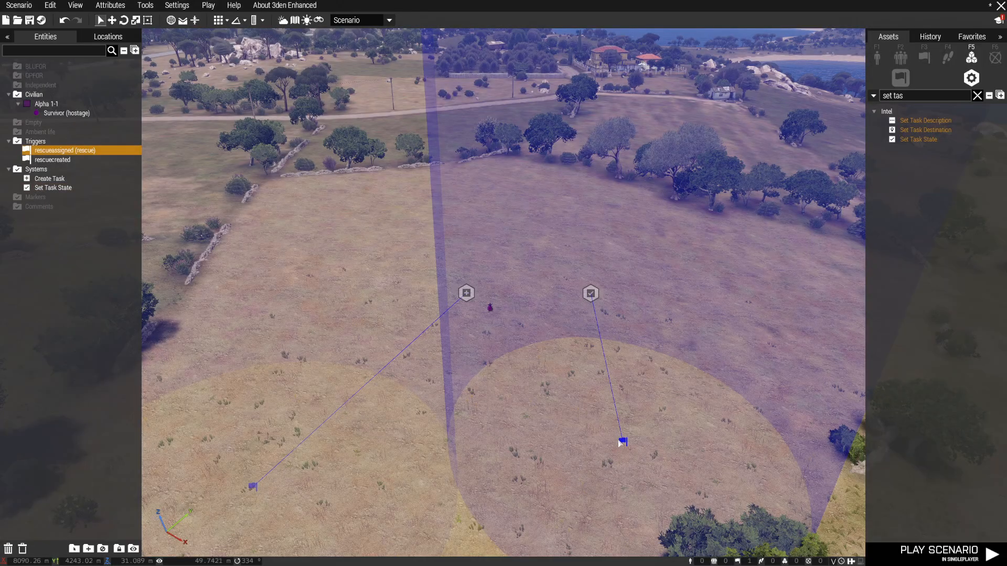
# Step: Switch to the map view and move the rescuecreated trigger slightly east, closer to the rescueassigned trigger
pyautogui.scroll(-4, 613, 444)
pyautogui.scroll(3, 613, 444)
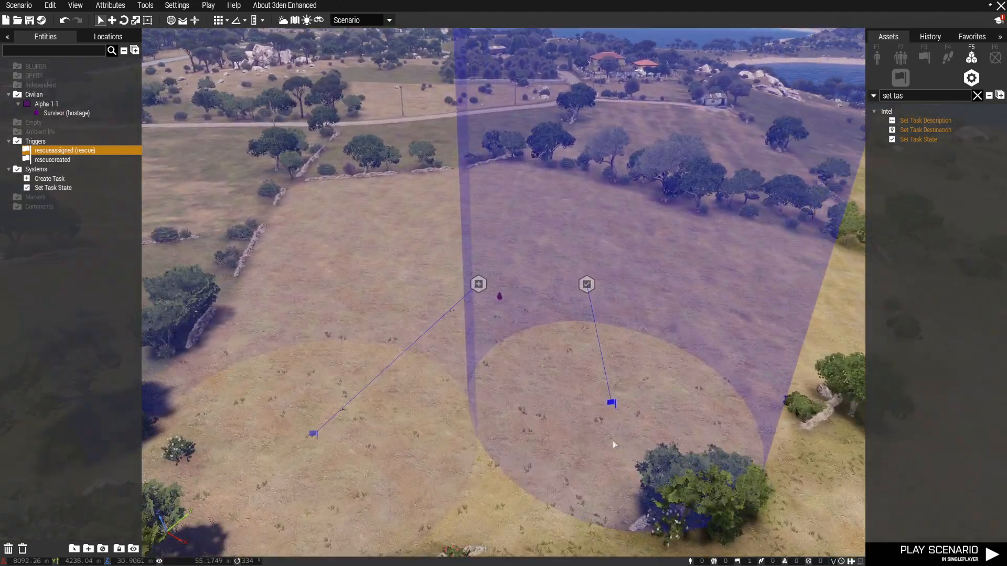
pyautogui.scroll(-2, 614, 444)
pyautogui.scroll(-3, 614, 445)
pyautogui.press('w')
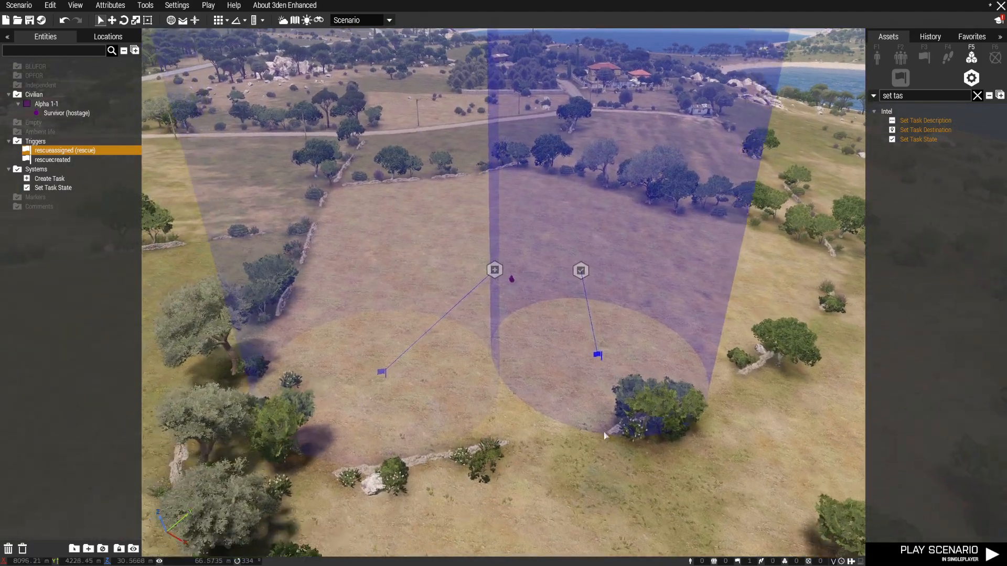
pyautogui.press('m')
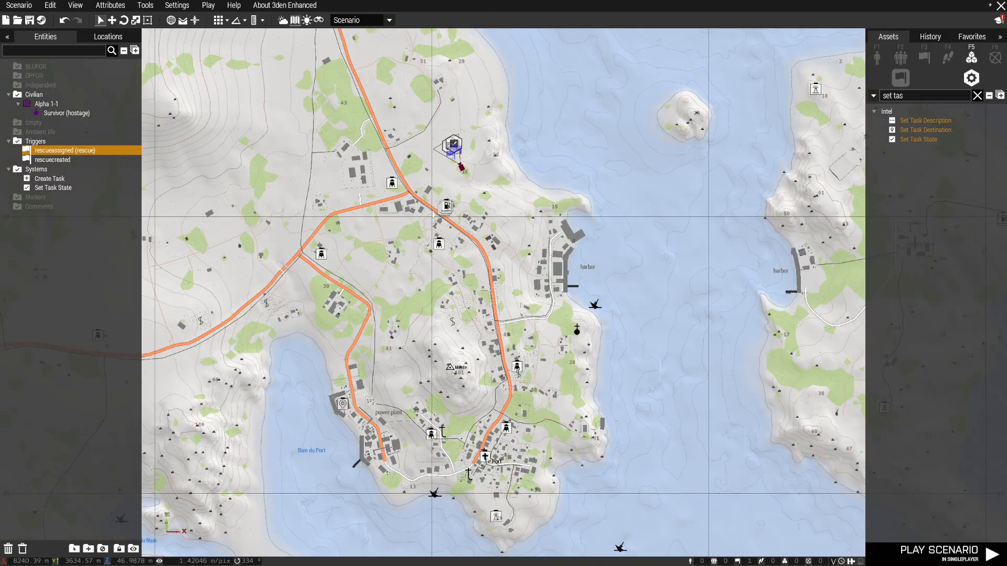
pyautogui.scroll(10, 450, 134)
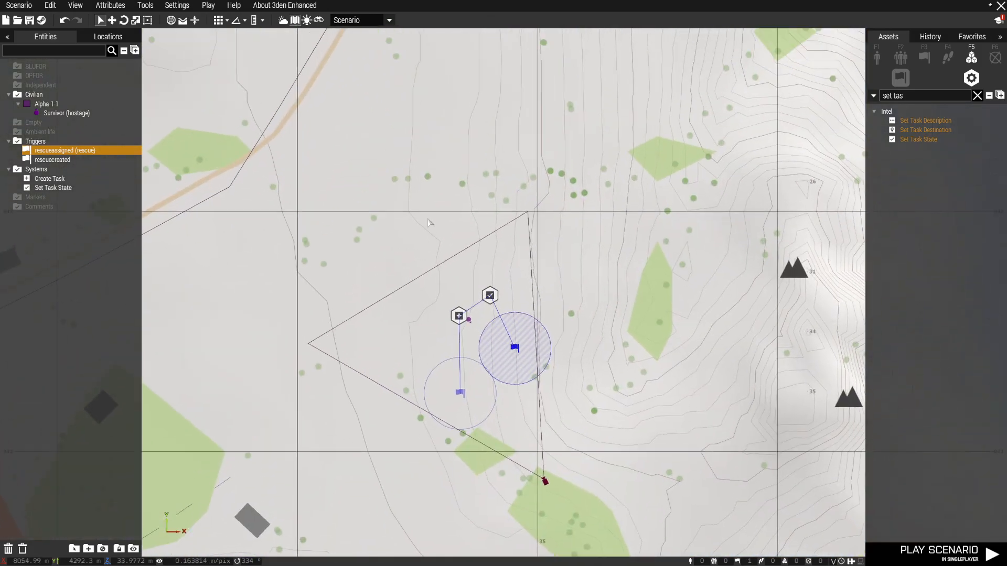
pyautogui.scroll(2, 429, 223)
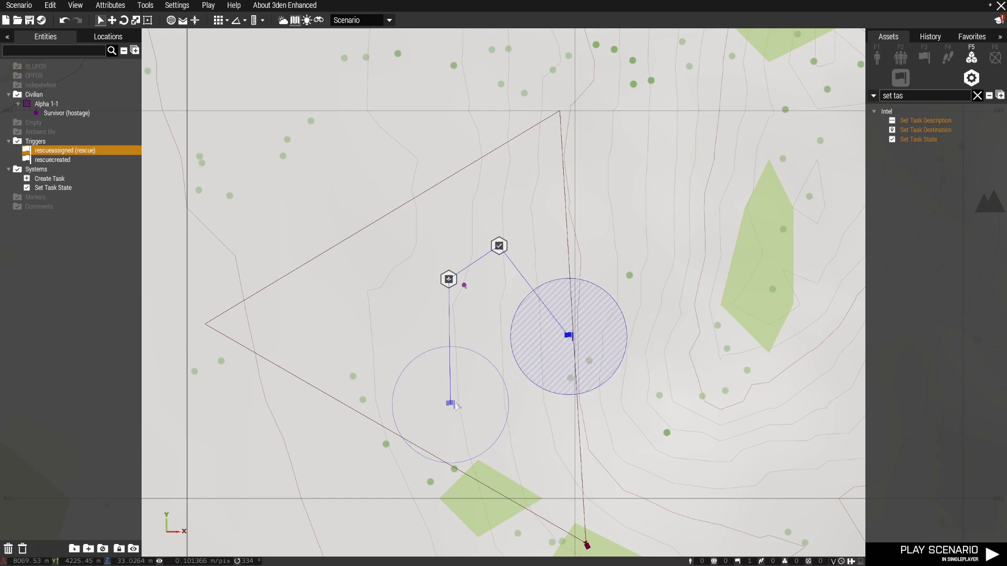
pyautogui.moveTo(453, 404); pyautogui.dragTo(474, 402)
pyautogui.scroll(-3, 377, 256)
pyautogui.scroll(1, 395, 249)
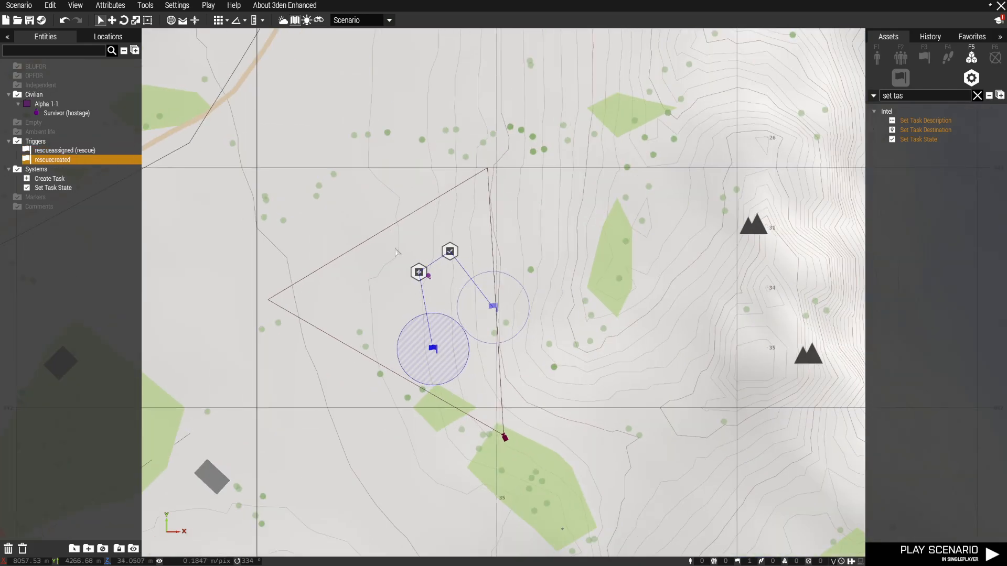
# Step: Place an Ellipse area marker on the map in the open ground northwest of the hostage and triggers
pyautogui.click(995, 57)
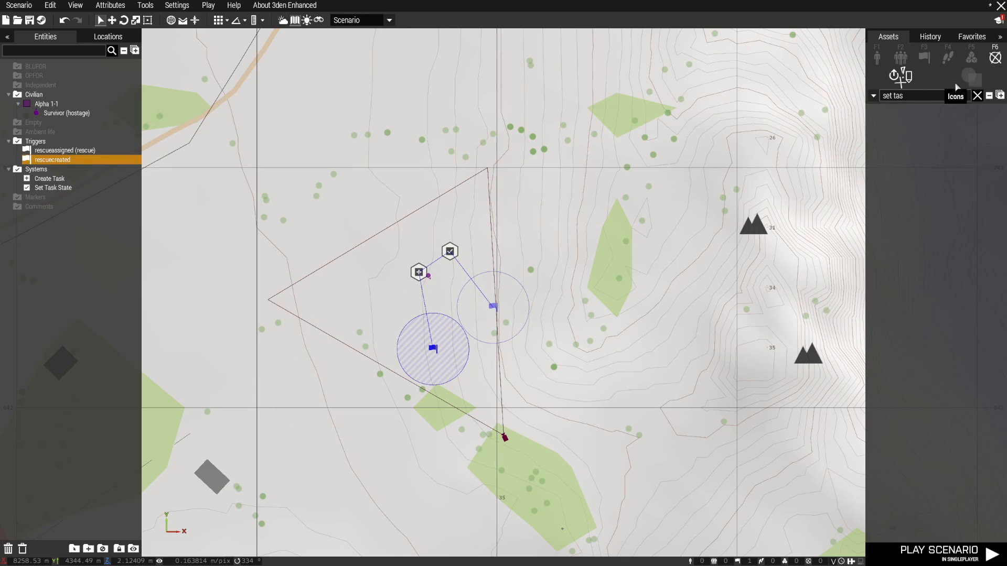
pyautogui.click(988, 79)
pyautogui.moveTo(927, 99); pyautogui.dragTo(857, 105)
pyautogui.press('BackSpace')
pyautogui.click(907, 113)
pyautogui.moveTo(290, 185); pyautogui.dragTo(424, 192, button='right')
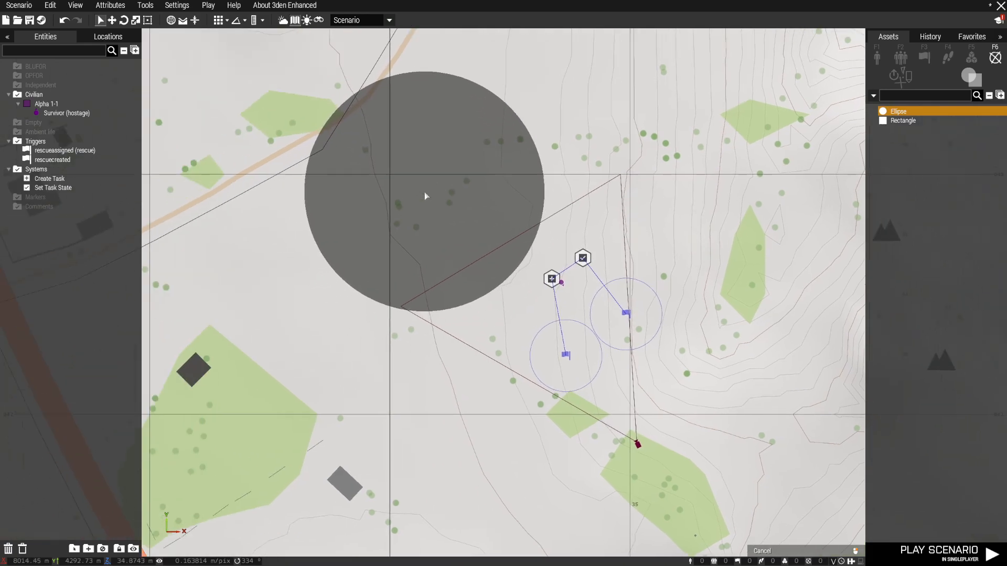
pyautogui.click(361, 219)
# Step: Set the ellipse marker's size to 35 by 35
pyautogui.doubleClick(361, 218)
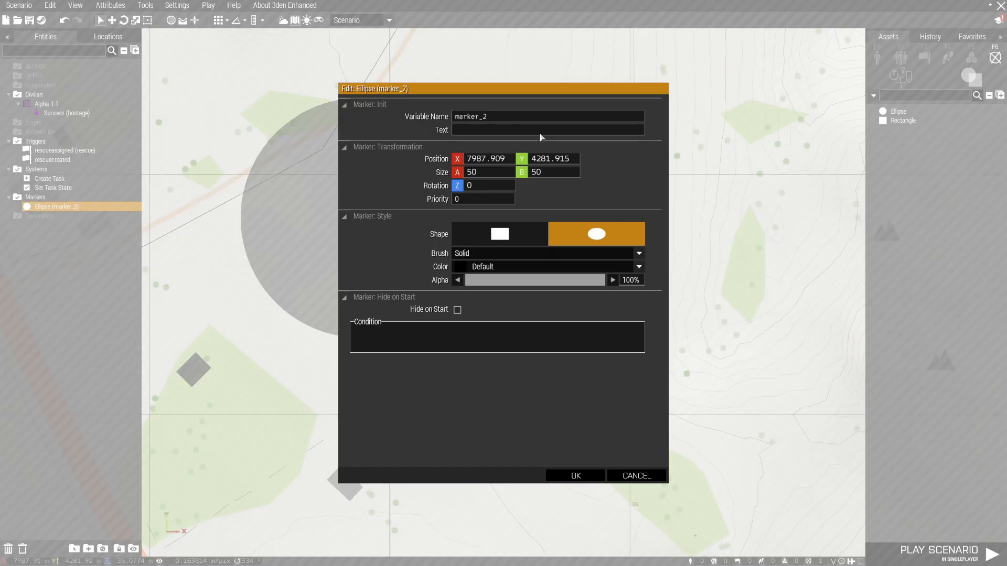
pyautogui.moveTo(482, 176); pyautogui.dragTo(464, 174)
pyautogui.write('35')
pyautogui.click(556, 173)
pyautogui.hotkey('ctrl', 'a')
pyautogui.write('35')
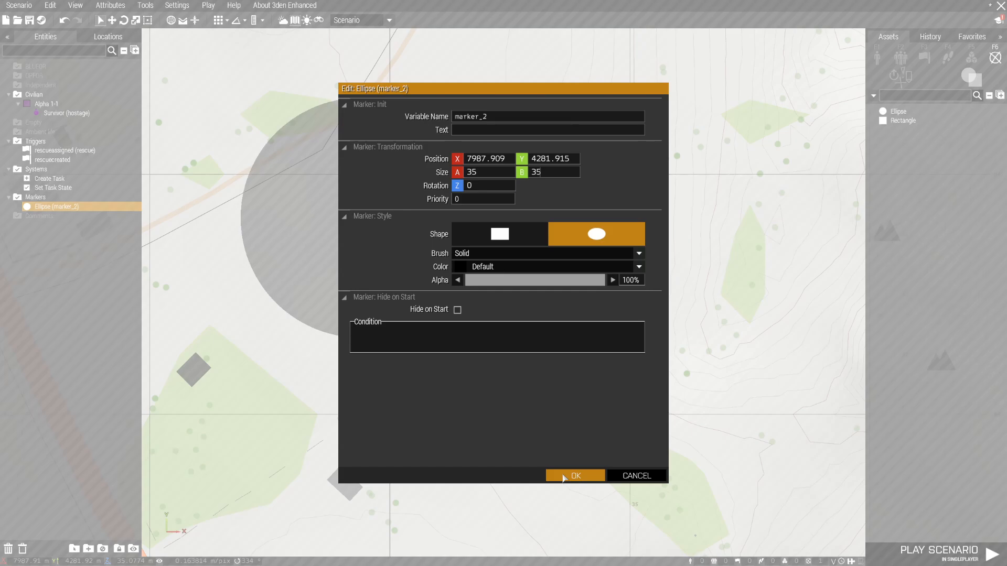
pyautogui.click(564, 477)
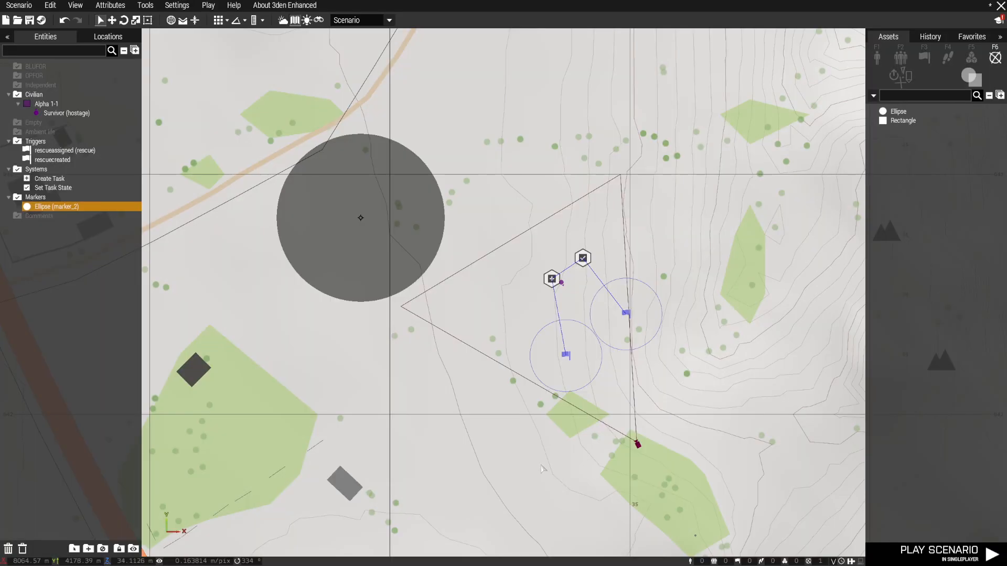
# Step: Set the ellipse marker's text to Extraction Zone and its variable name to hostage_marker
pyautogui.doubleClick(360, 217)
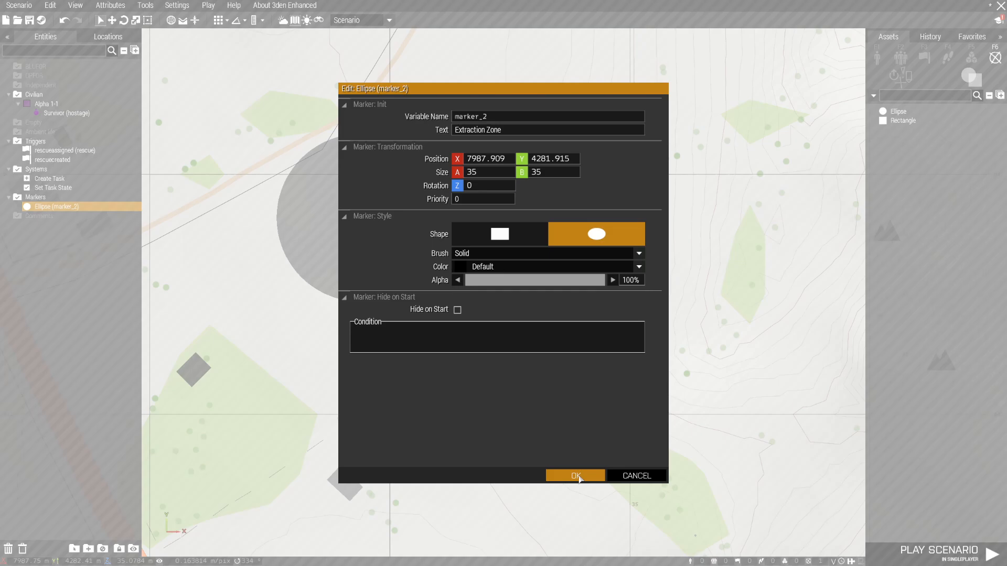
pyautogui.click(576, 476)
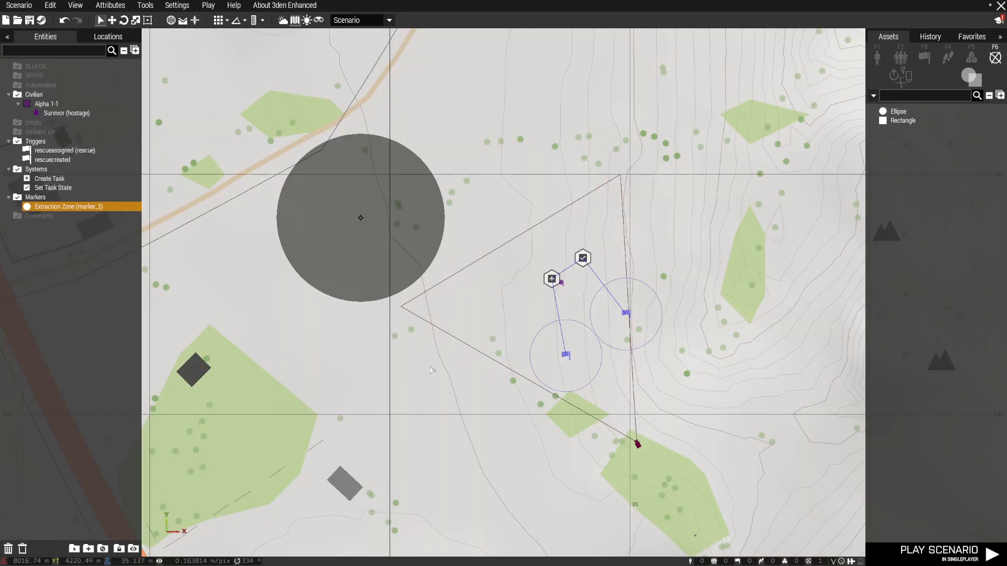
pyautogui.doubleClick(366, 222)
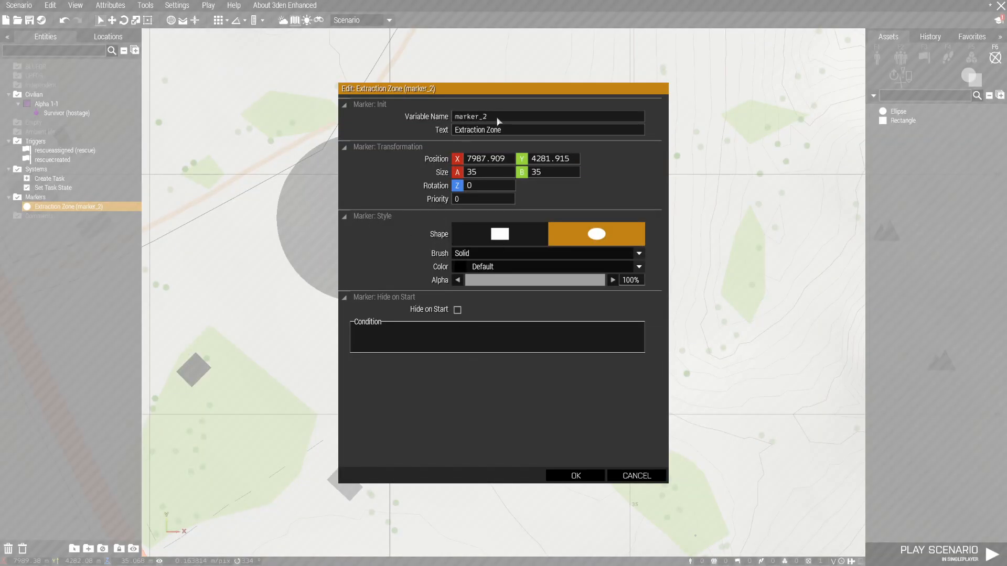
pyautogui.moveTo(498, 122); pyautogui.dragTo(454, 128)
pyautogui.write('hostage_')
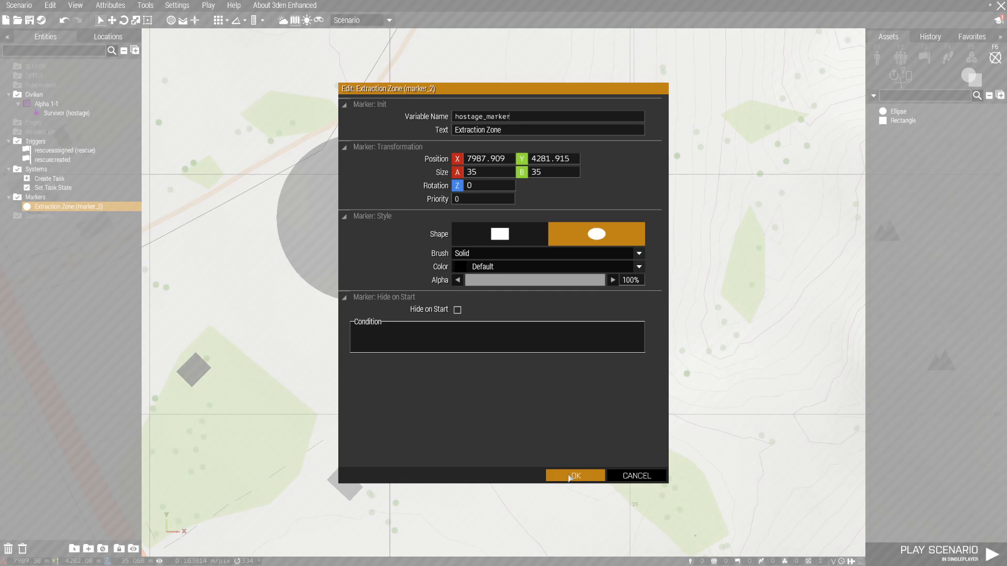
pyautogui.click(569, 476)
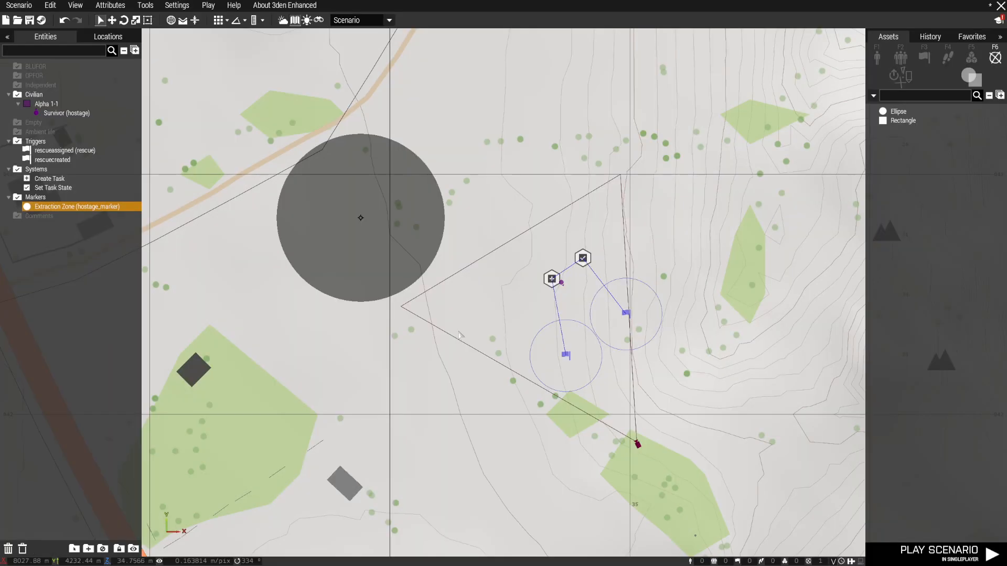
# Step: Enable Hide on Start for the Extraction Zone marker with the condition triggerActivated rescue
pyautogui.doubleClick(360, 219)
pyautogui.click(458, 309)
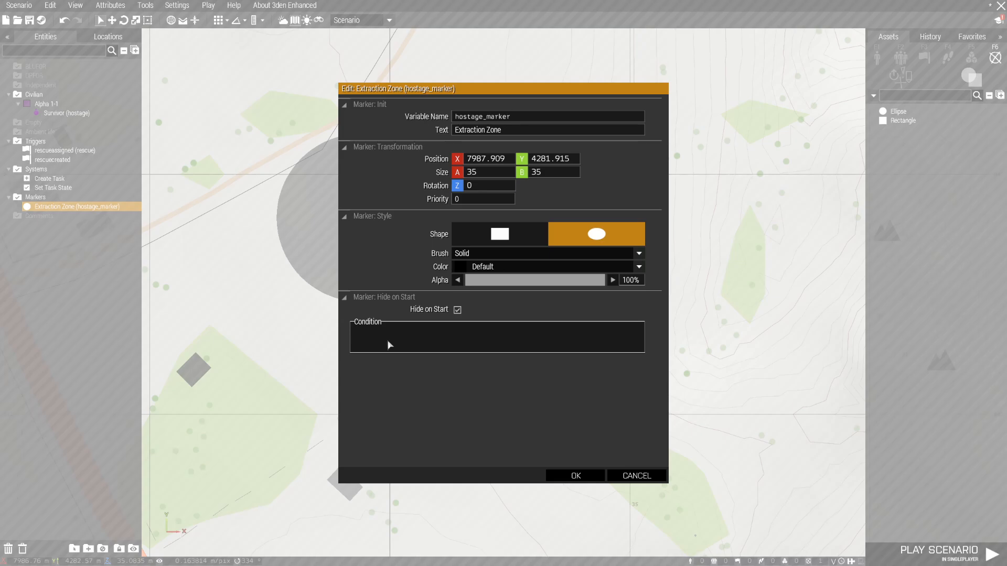
pyautogui.write('tri')
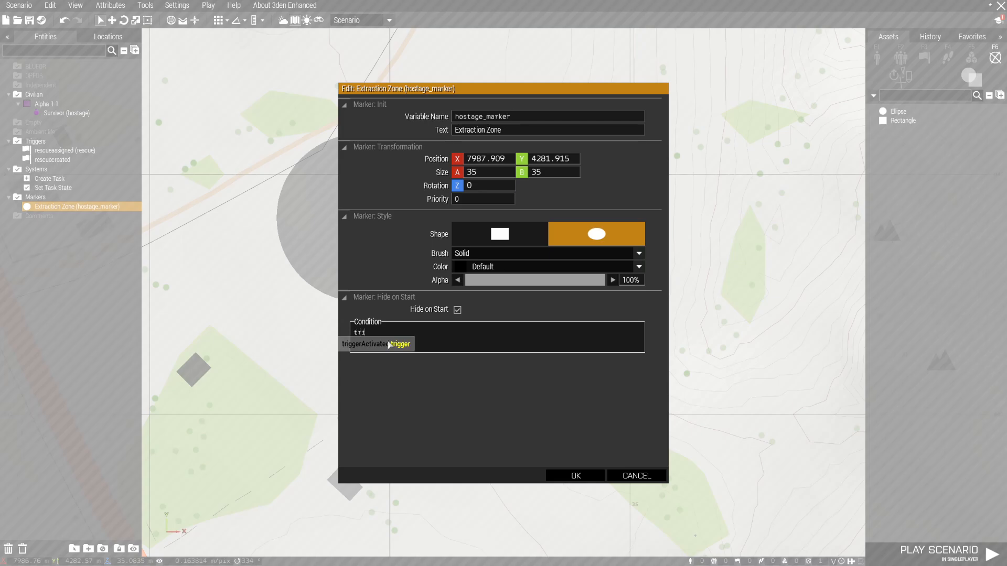
pyautogui.write('ggerActivate')
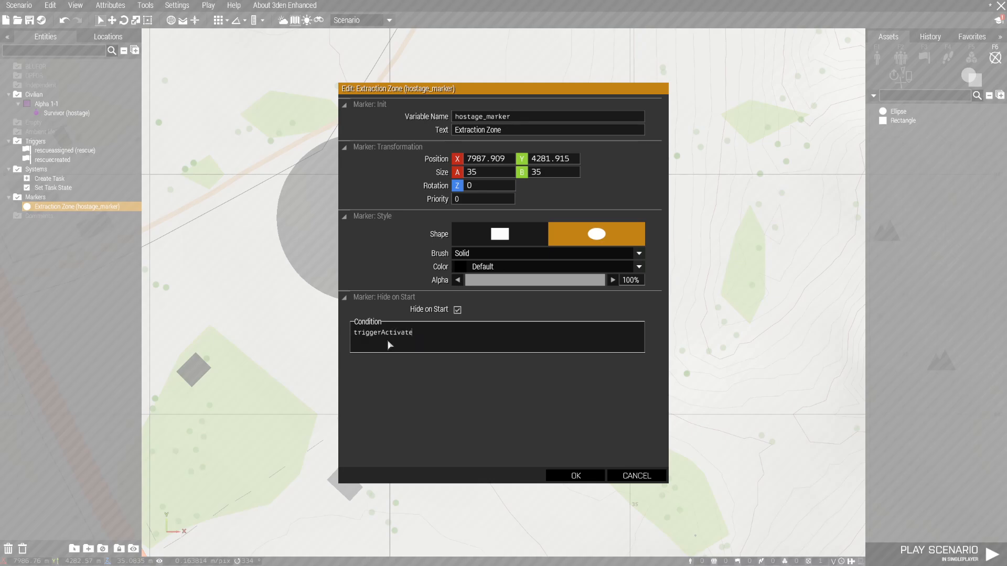
pyautogui.write('d rescue')
pyautogui.click(573, 474)
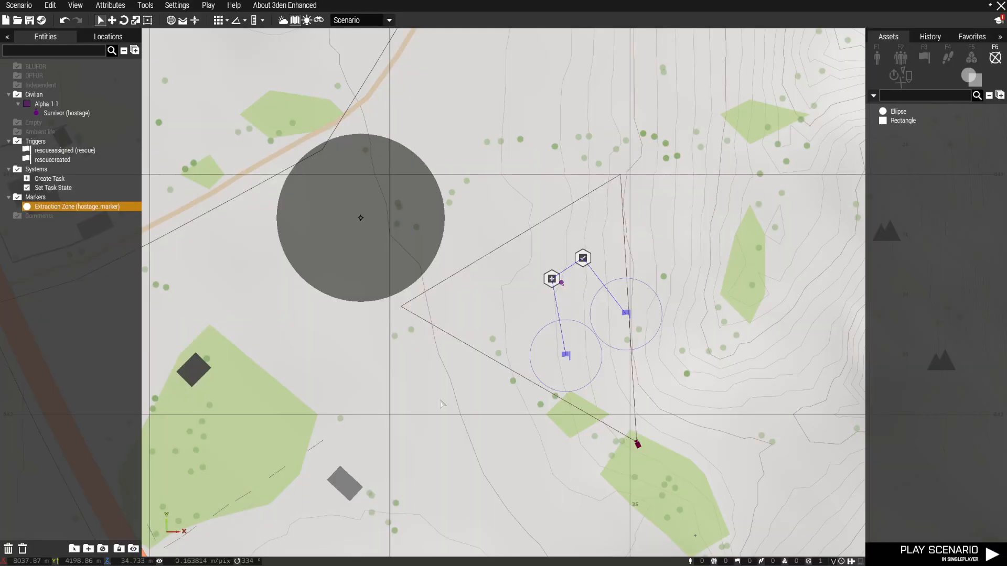
# Step: Style the Extraction Zone marker with the BLUFOR color and Cross brush, and shift it south on the map
pyautogui.doubleClick(362, 218)
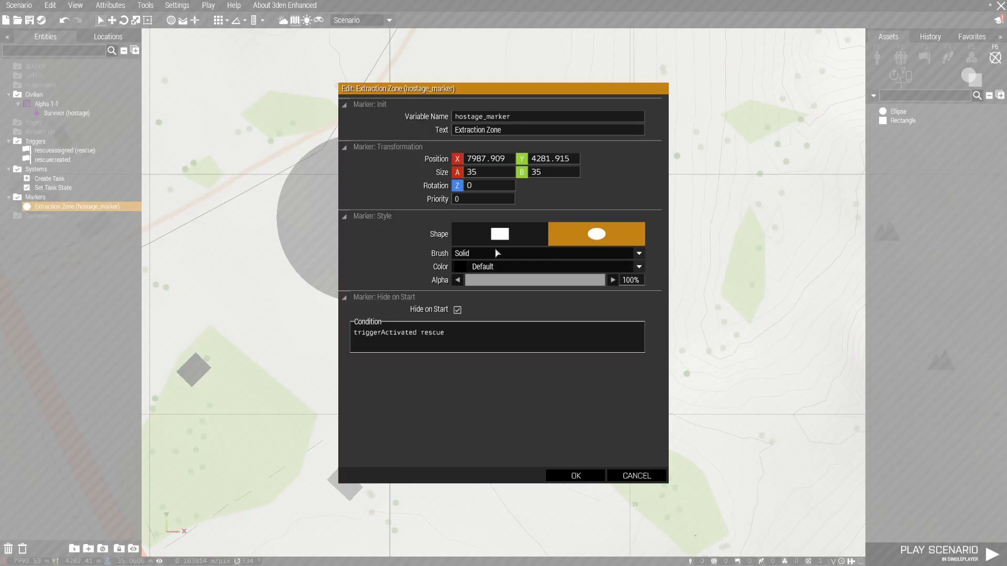
pyautogui.click(499, 268)
pyautogui.click(498, 369)
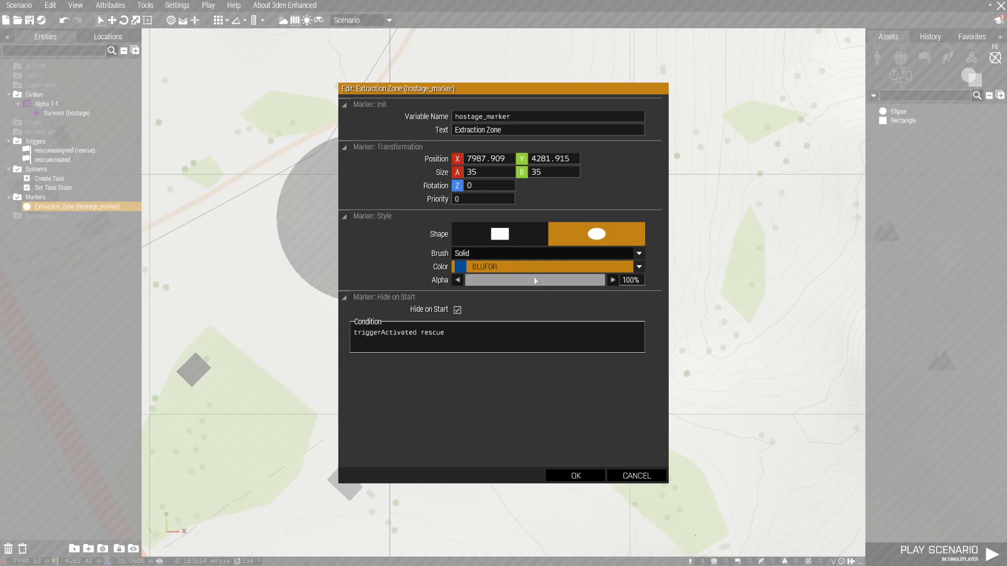
pyautogui.click(518, 258)
pyautogui.click(479, 369)
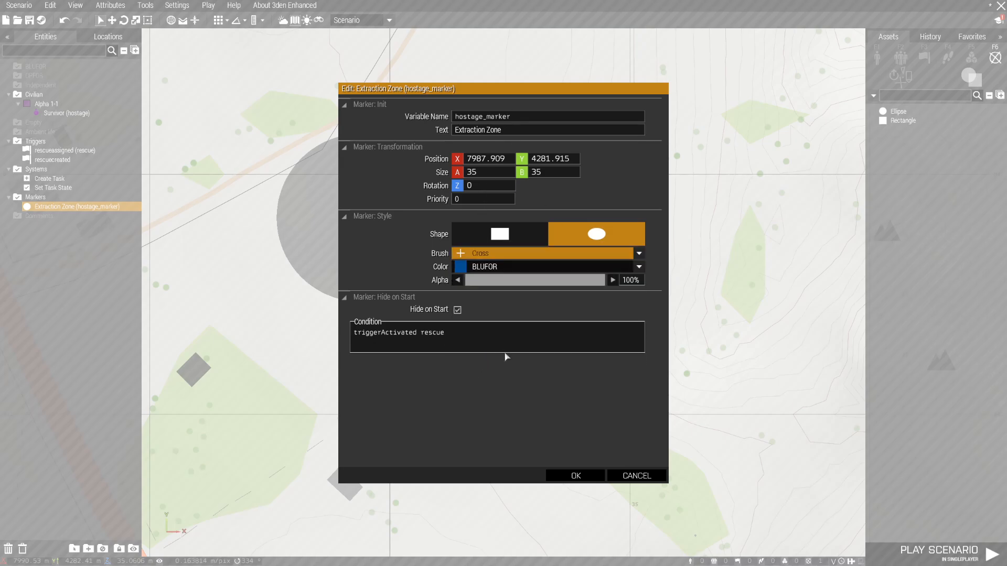
pyautogui.click(575, 476)
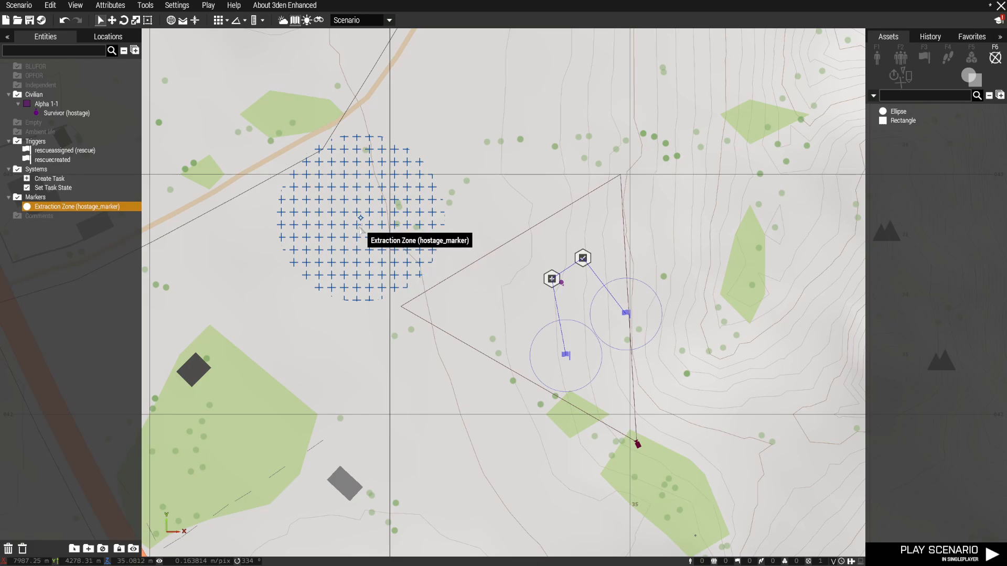
pyautogui.moveTo(360, 214)
pyautogui.mouseDown()
pyautogui.moveTo(329, 354)
pyautogui.moveTo(412, 367)
pyautogui.moveTo(396, 345)
pyautogui.mouseUp()
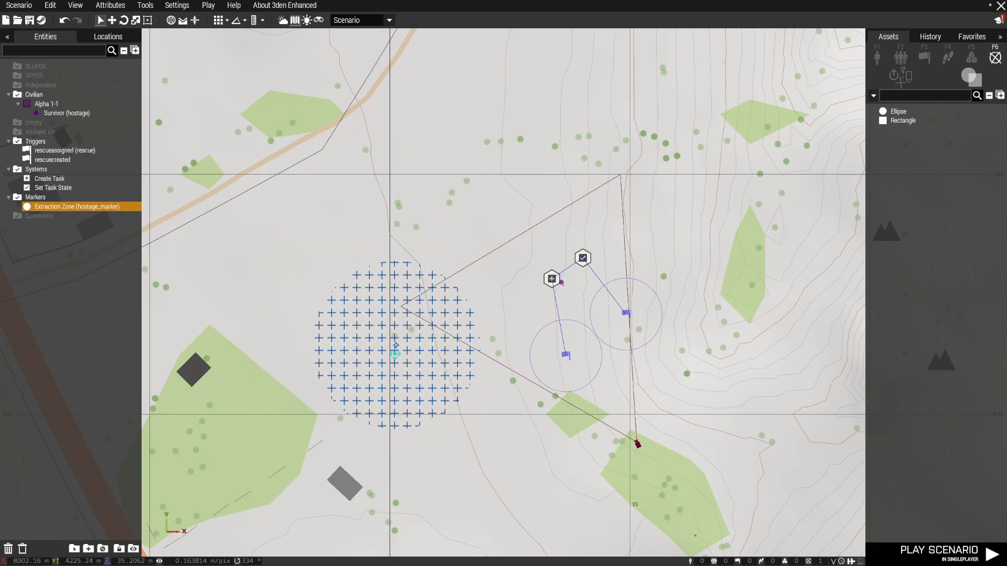
# Step: Place a Trigger (Ø 100 m) on the map in the open ground just west of the Extraction Zone marker
pyautogui.click(935, 57)
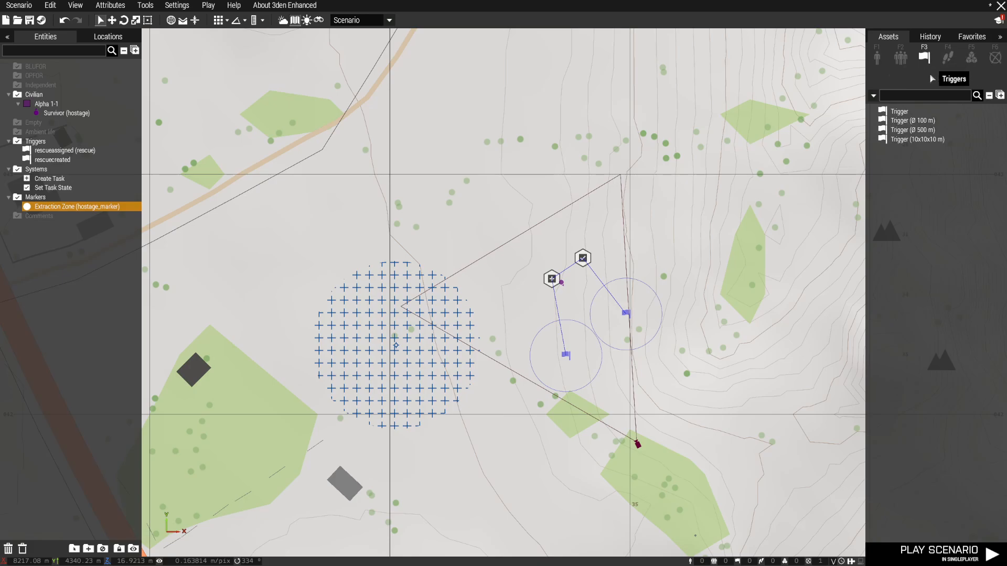
pyautogui.click(913, 121)
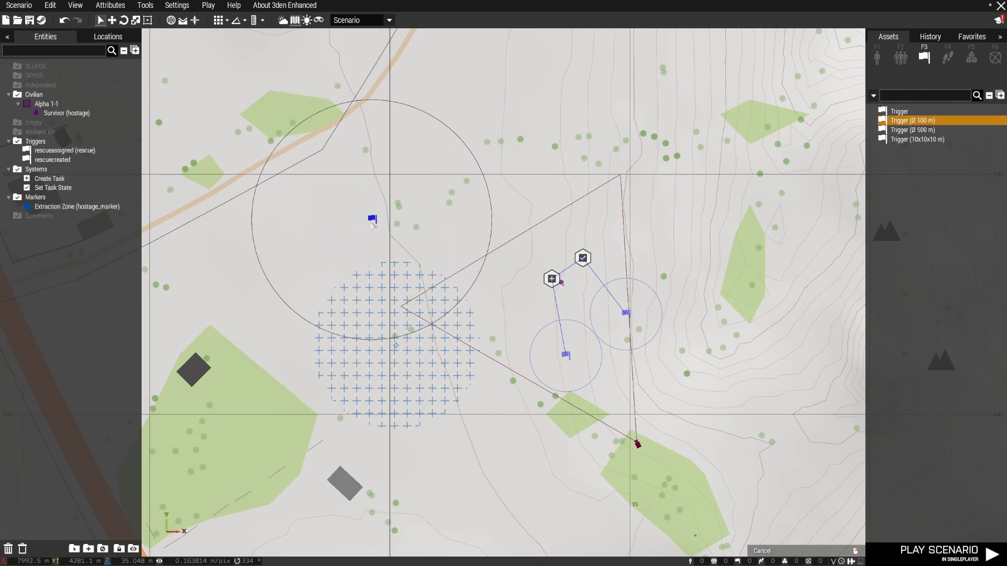
pyautogui.click(383, 198)
pyautogui.moveTo(382, 198); pyautogui.dragTo(277, 270)
# Step: Set the new trigger's text to rescuesucceeded, leaving its Activation at None
pyautogui.doubleClick(277, 269)
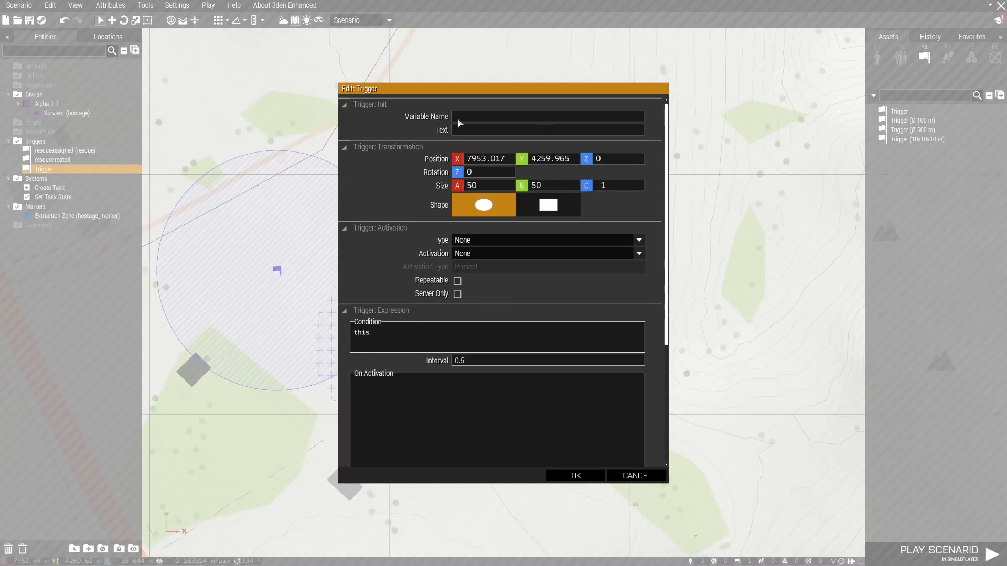
pyautogui.write('resc')
pyautogui.write('uesucceeded')
pyautogui.click(477, 253)
pyautogui.click(530, 324)
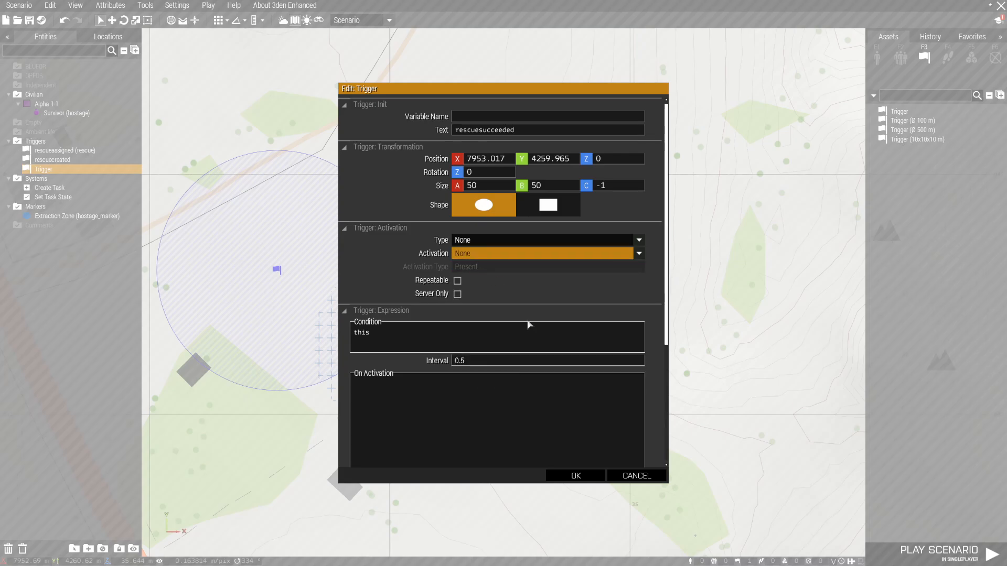
pyautogui.click(576, 475)
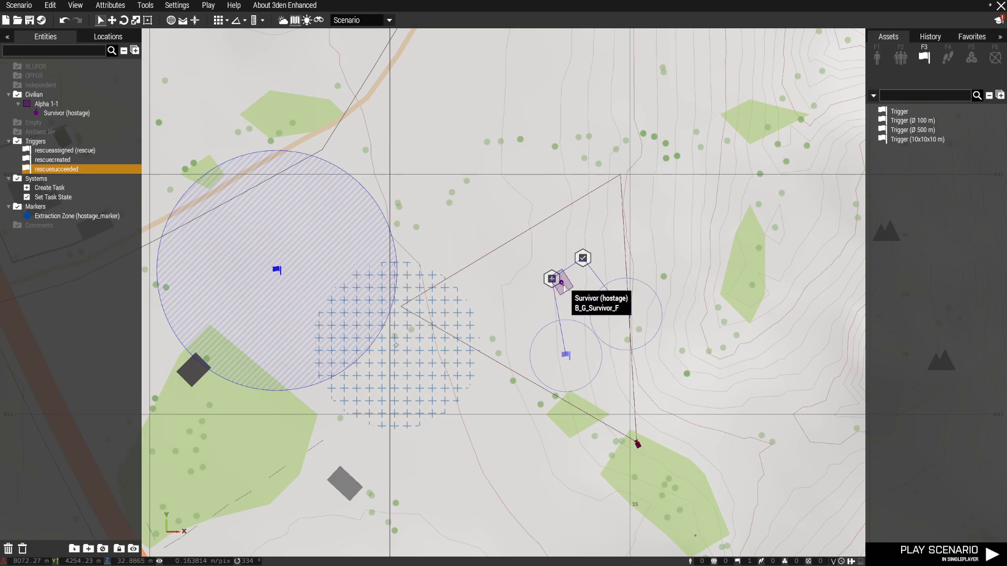
# Step: Set the hostage as trigger owner of the rescuesucceeded trigger, and move that trigger north onto the road
pyautogui.click(560, 279)
pyautogui.rightClick(561, 282)
pyautogui.moveTo(611, 292)
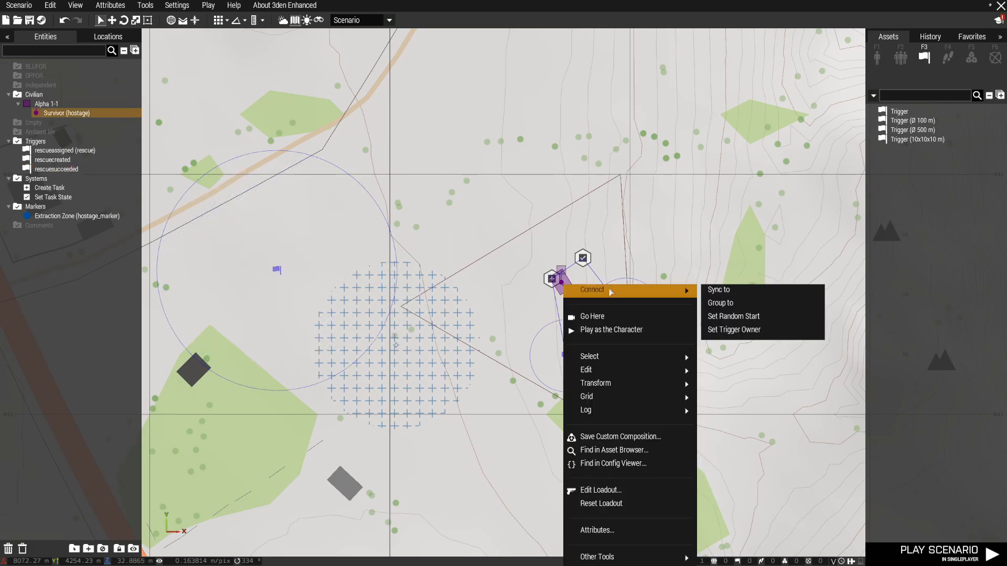
pyautogui.click(734, 329)
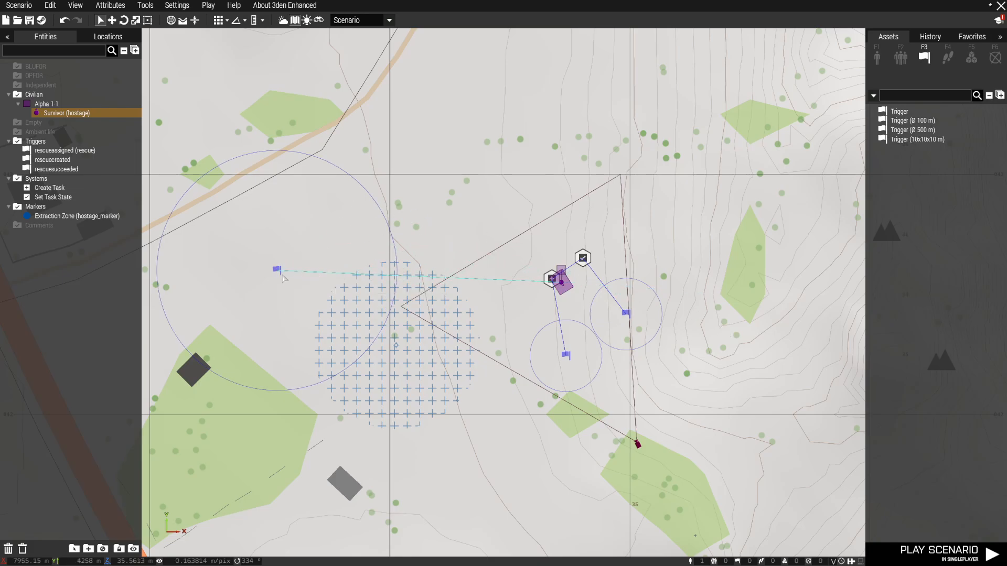
pyautogui.moveTo(278, 271)
pyautogui.mouseDown()
pyautogui.moveTo(262, 331)
pyautogui.moveTo(310, 173)
pyautogui.moveTo(278, 178)
pyautogui.mouseUp()
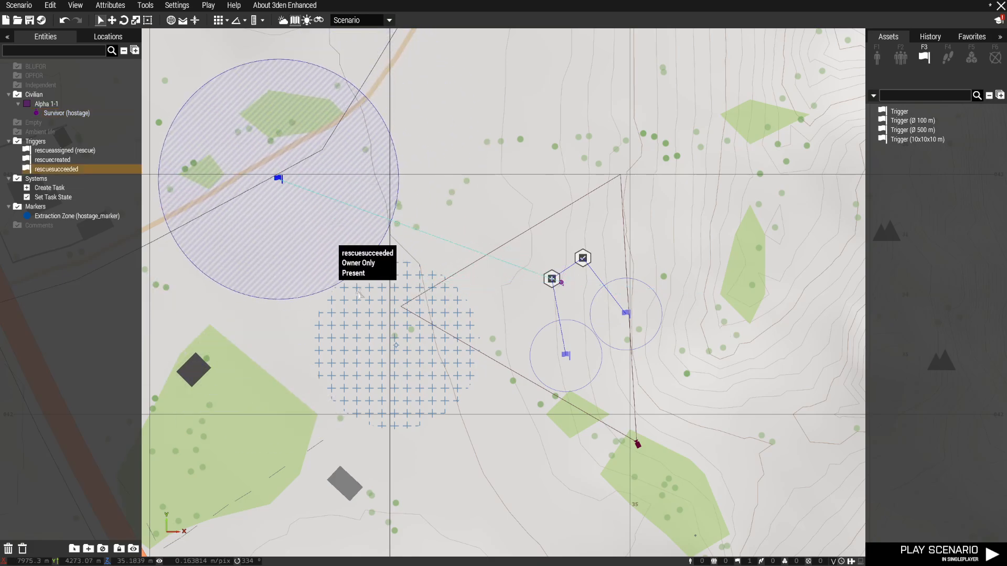
# Step: Move the Extraction Zone marker onto the rescuesucceeded trigger, and resize the trigger to 35 by 35 so both circles line up
pyautogui.moveTo(396, 346); pyautogui.dragTo(279, 181)
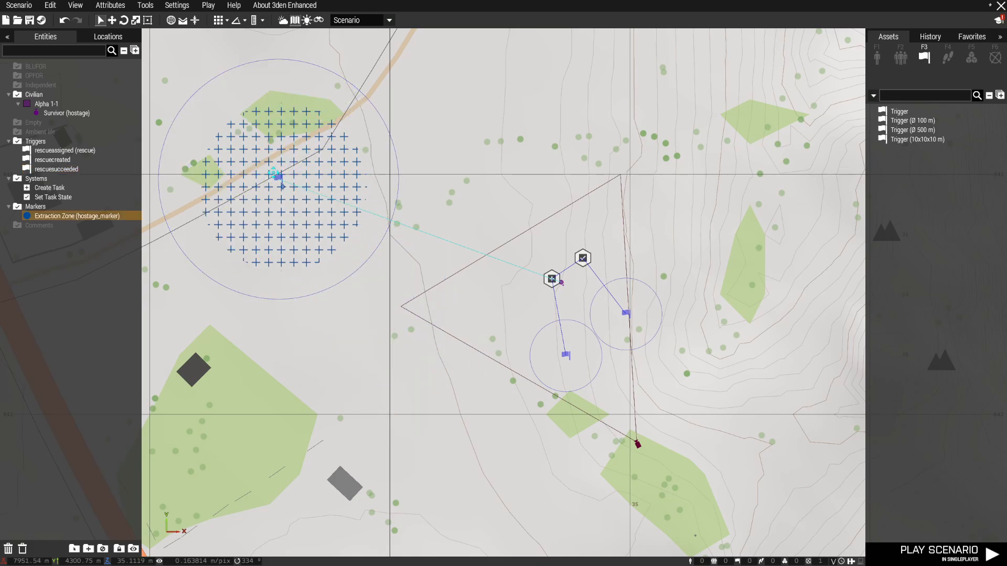
pyautogui.doubleClick(280, 180)
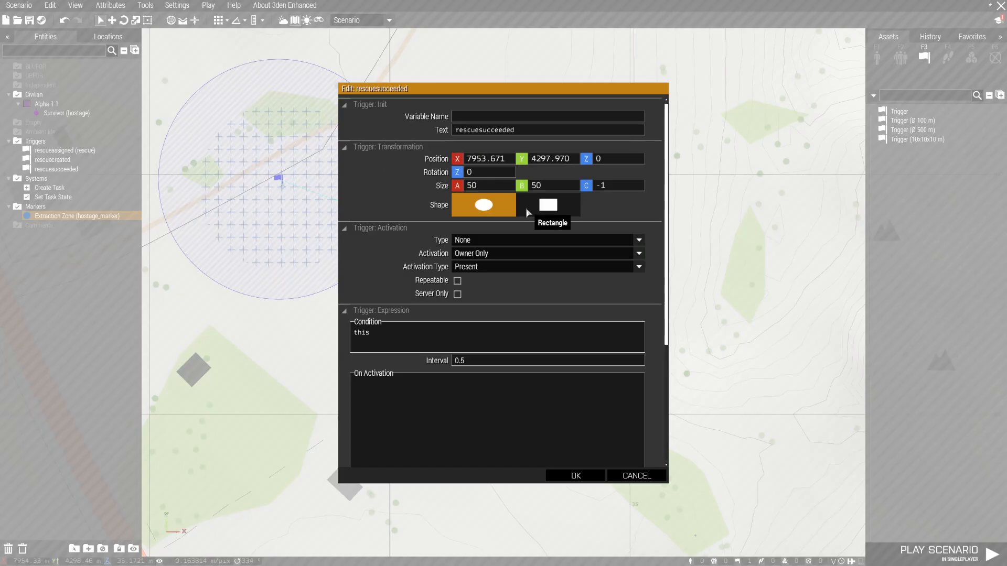
pyautogui.doubleClick(465, 190)
pyautogui.write('35')
pyautogui.click(552, 475)
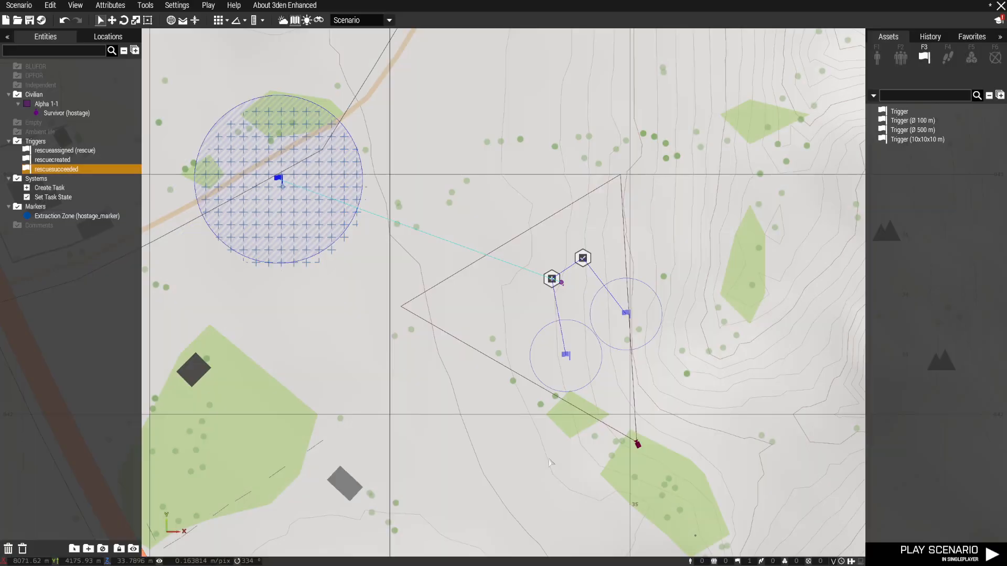
pyautogui.moveTo(284, 186)
pyautogui.mouseDown()
pyautogui.moveTo(287, 206)
pyautogui.moveTo(283, 186)
pyautogui.mouseUp()
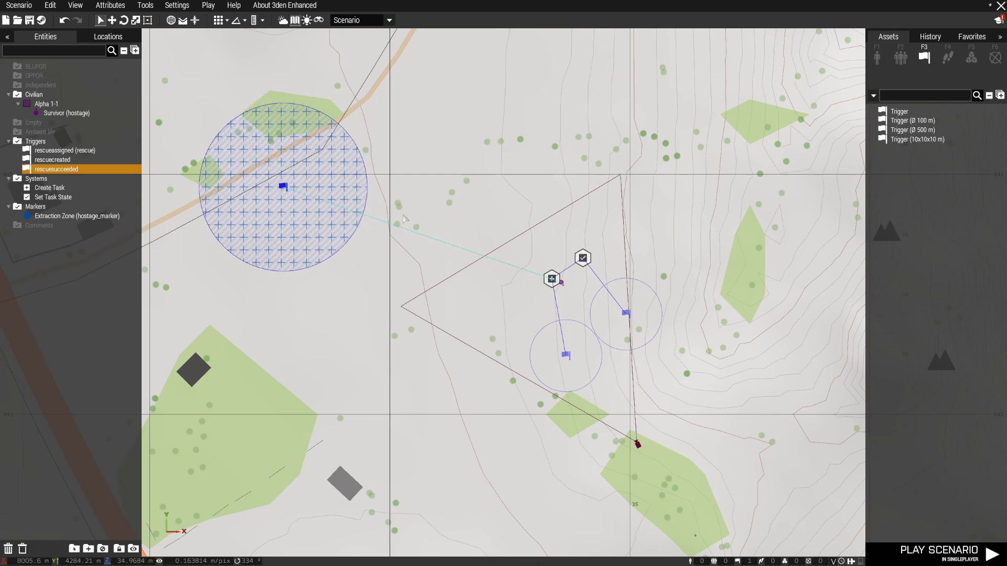
# Step: Move the rescuesucceeded trigger and Extraction Zone marker together south of the road, to the open ground west of the hostage
pyautogui.click(562, 284)
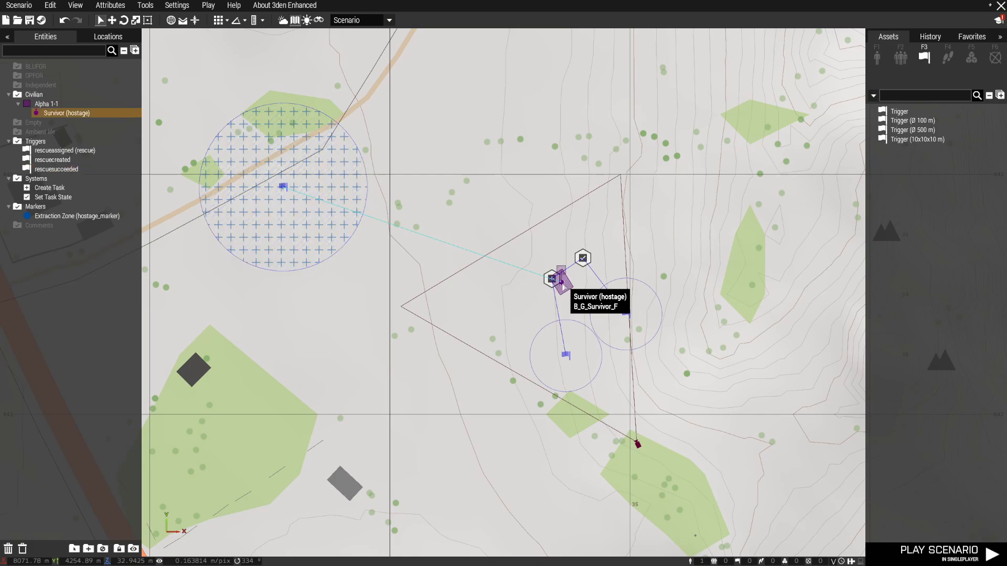
pyautogui.moveTo(206, 148); pyautogui.dragTo(263, 173, button='right')
pyautogui.moveTo(224, 123); pyautogui.dragTo(350, 335)
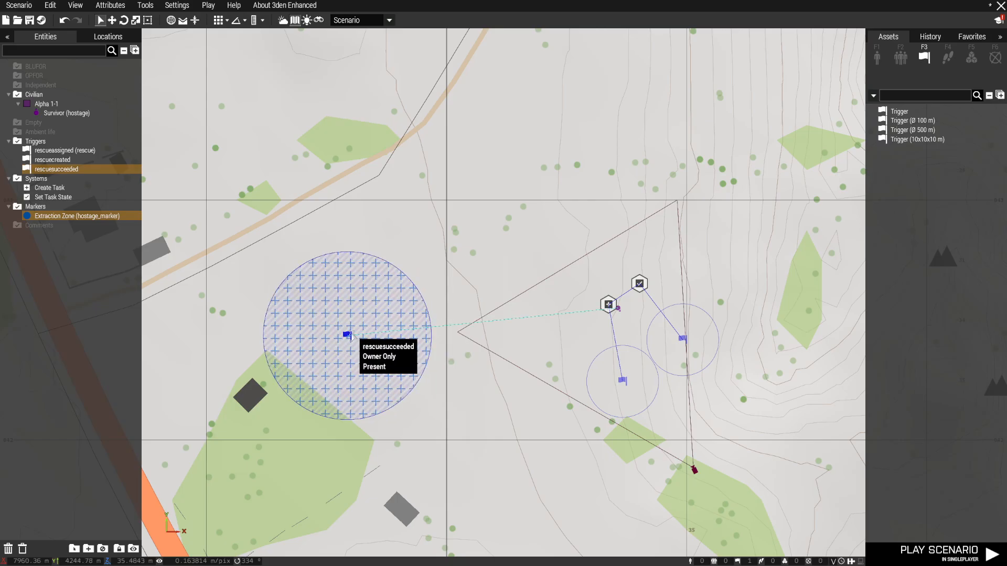
# Step: Review the rescuesucceeded trigger's activation settings and the hostage's connection options for trigger ownership
pyautogui.doubleClick(350, 336)
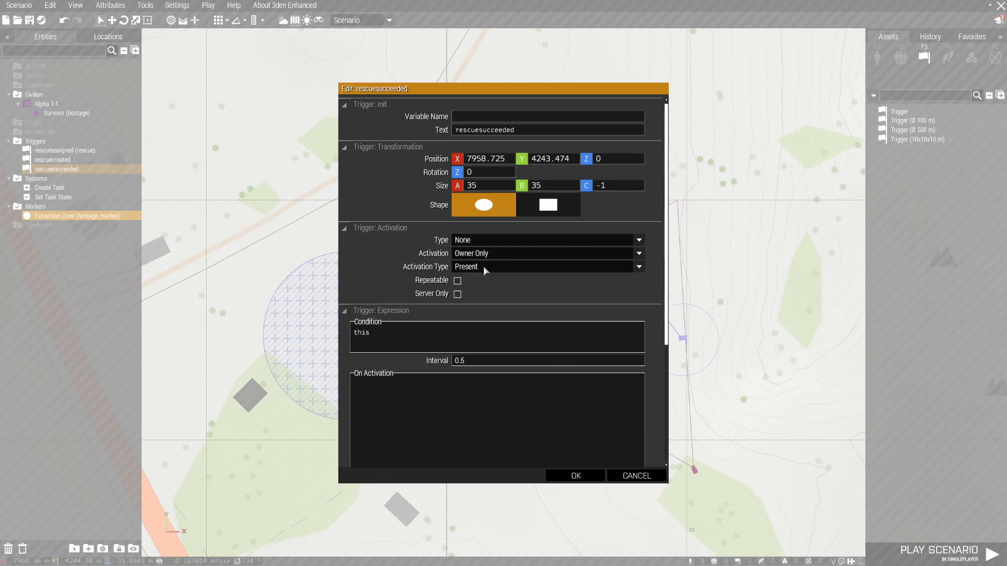
pyautogui.click(576, 476)
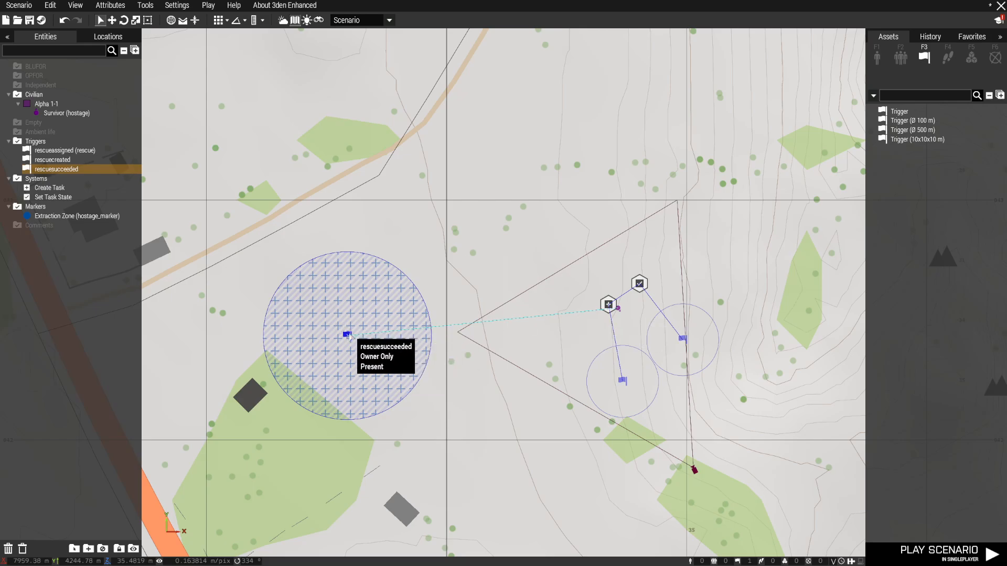
pyautogui.doubleClick(385, 336)
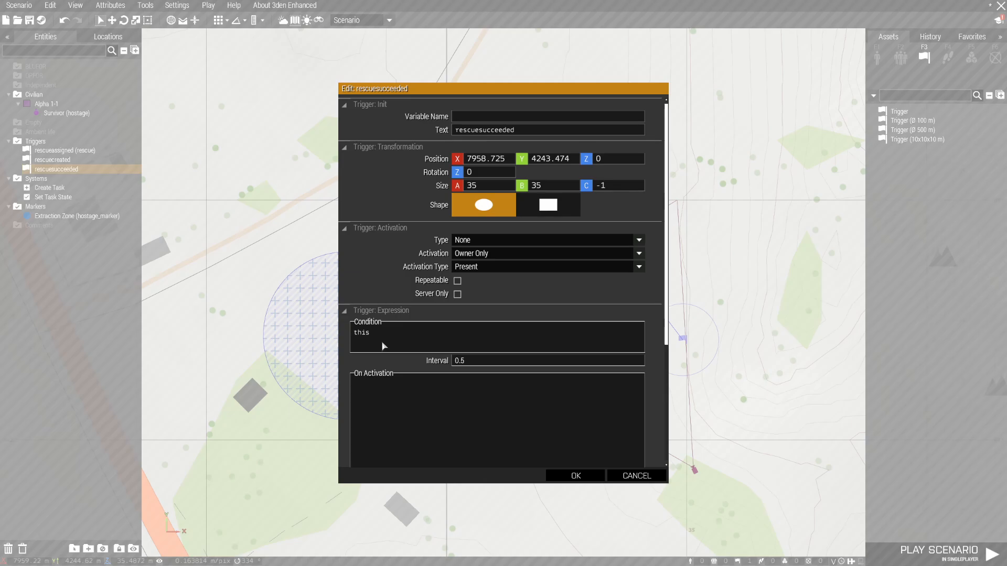
pyautogui.click(576, 475)
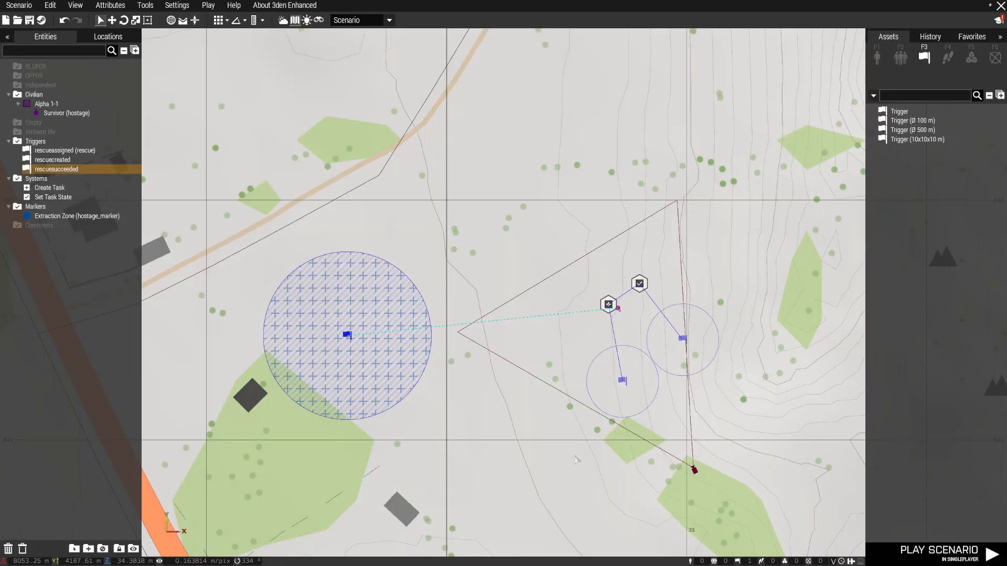
pyautogui.rightClick(620, 309)
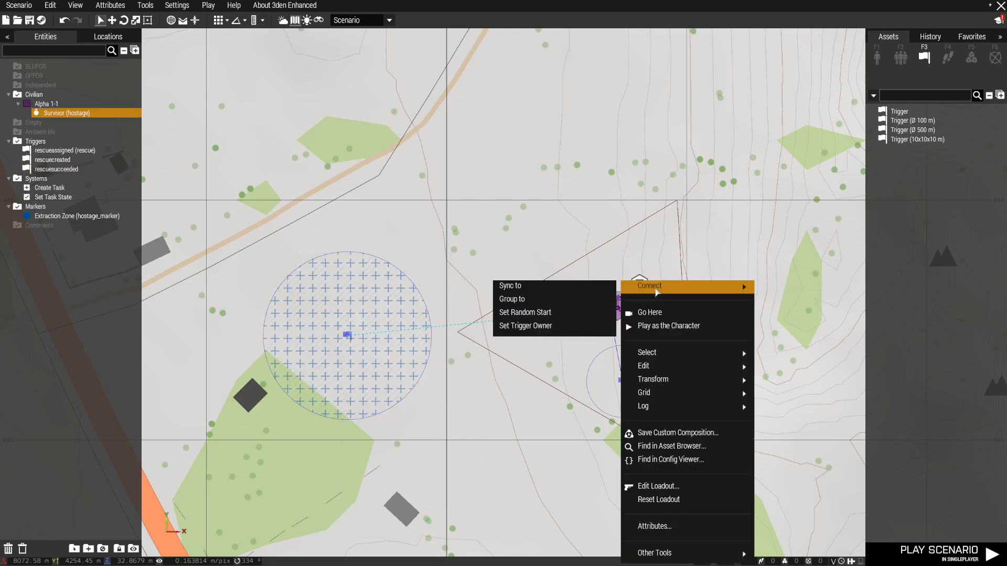
pyautogui.moveTo(649, 292)
pyautogui.click(449, 260)
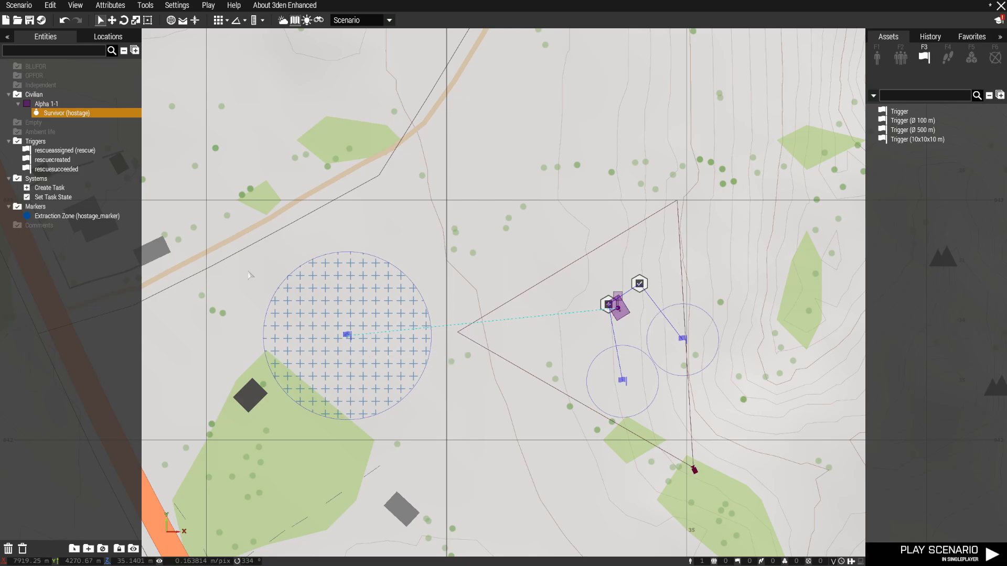
# Step: Move the rescuesucceeded trigger and Extraction Zone marker together southeast, to the east edge of the large green area
pyautogui.moveTo(233, 267); pyautogui.dragTo(420, 420)
pyautogui.moveTo(351, 339); pyautogui.dragTo(449, 445)
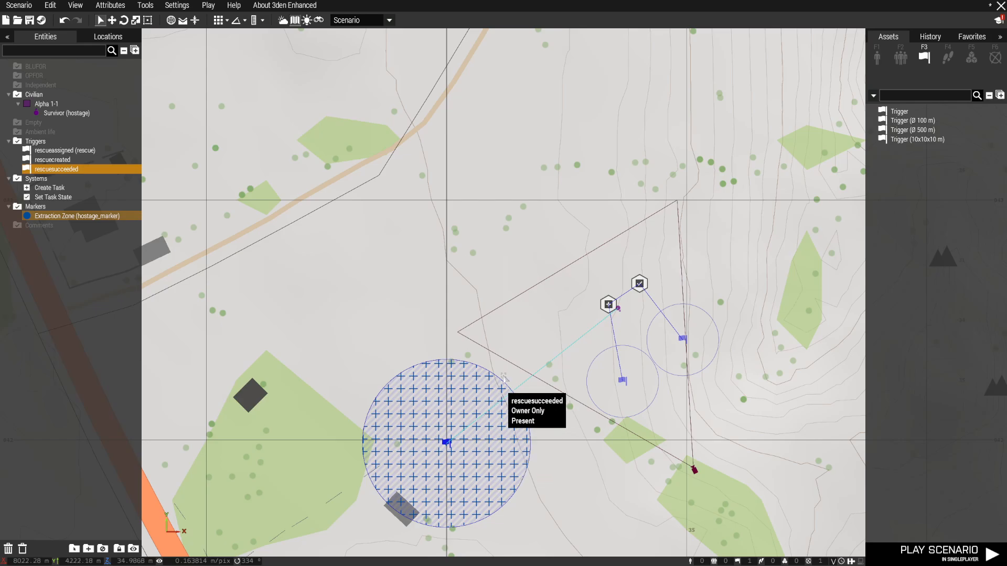
# Step: Search the system modules for set task and place a Set Task State module north of the extraction zone
pyautogui.click(971, 57)
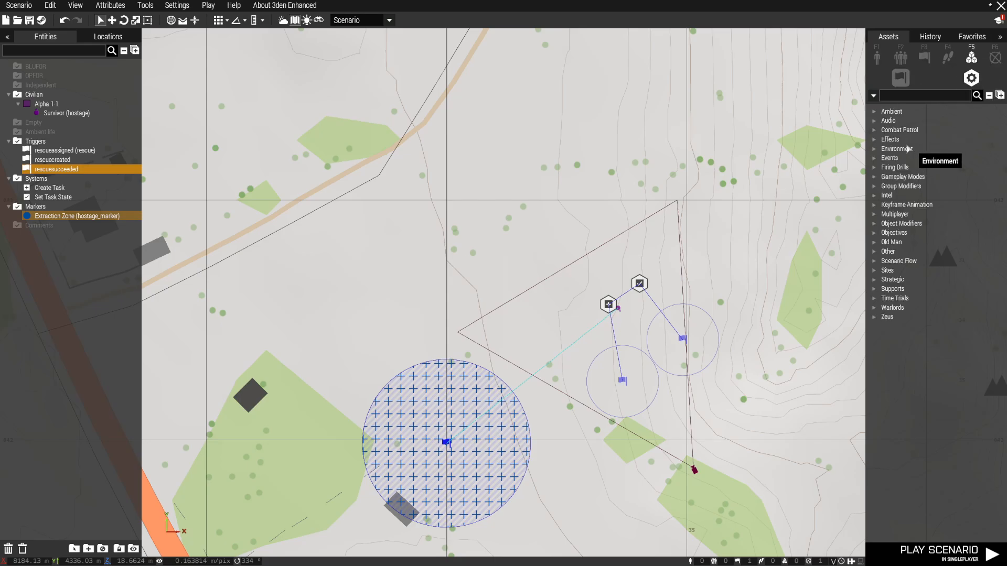
pyautogui.click(448, 443)
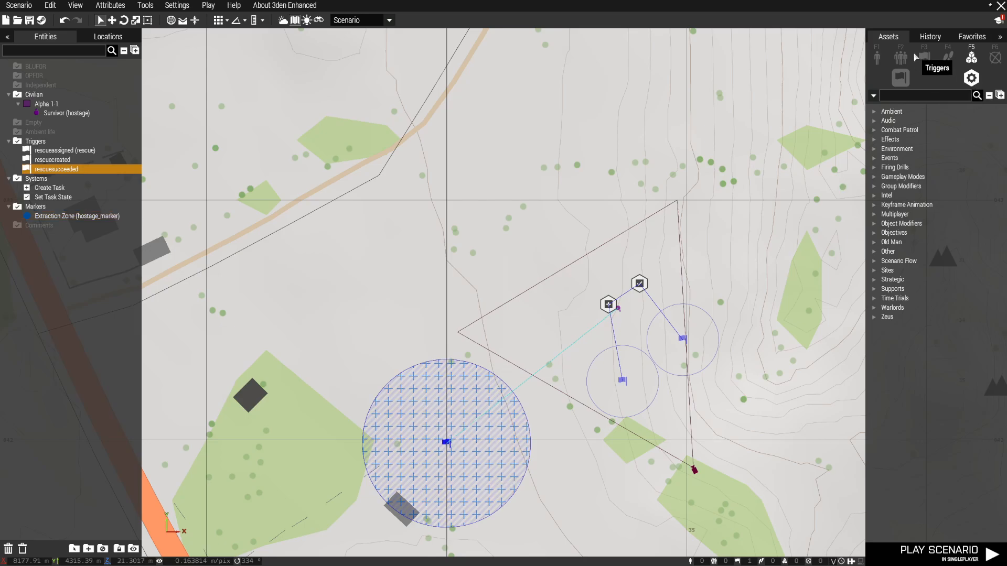
pyautogui.click(911, 96)
pyautogui.write('set task')
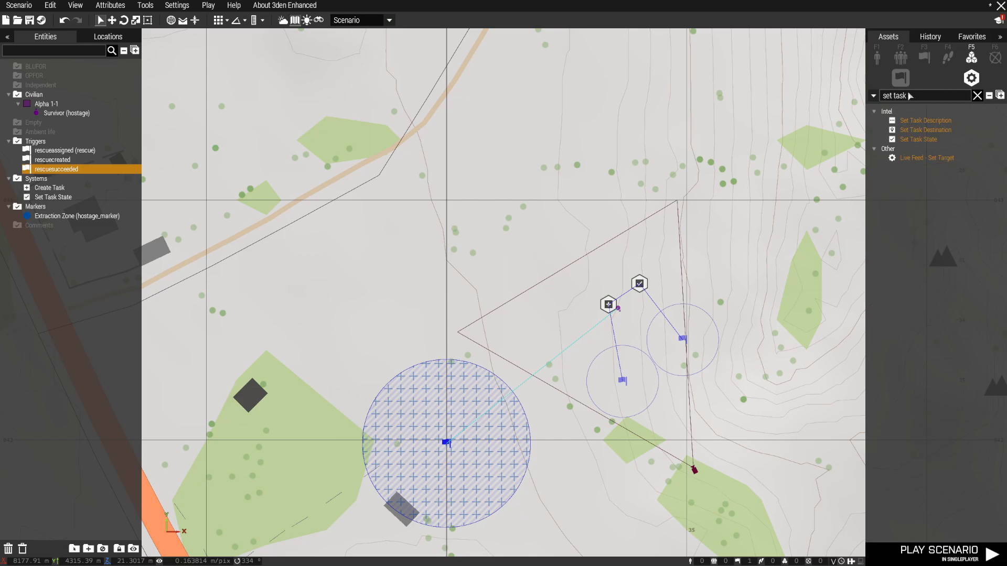
pyautogui.moveTo(918, 139); pyautogui.dragTo(440, 306)
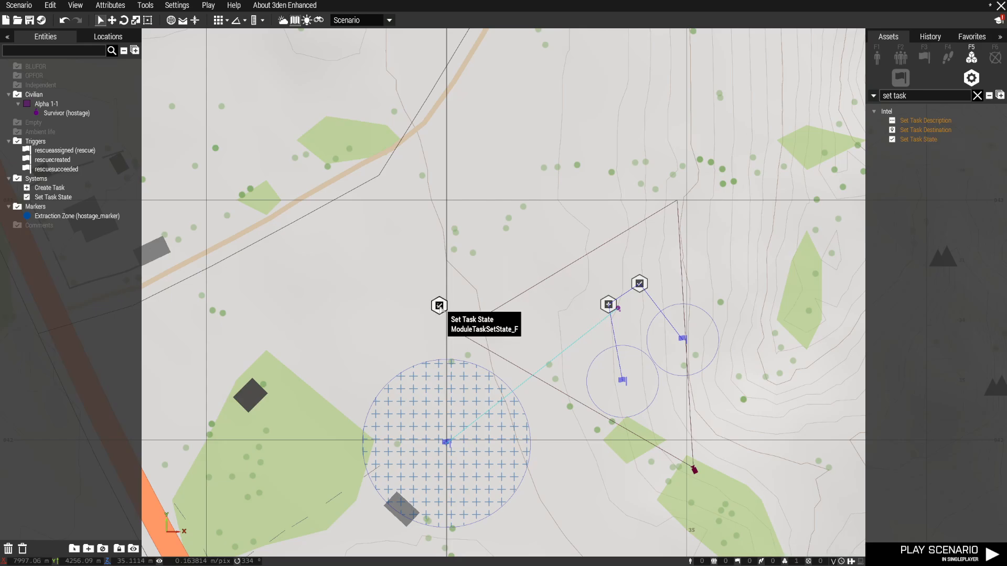
# Step: Set the new Set Task State module's state to succeeded, the check mark option
pyautogui.doubleClick(440, 306)
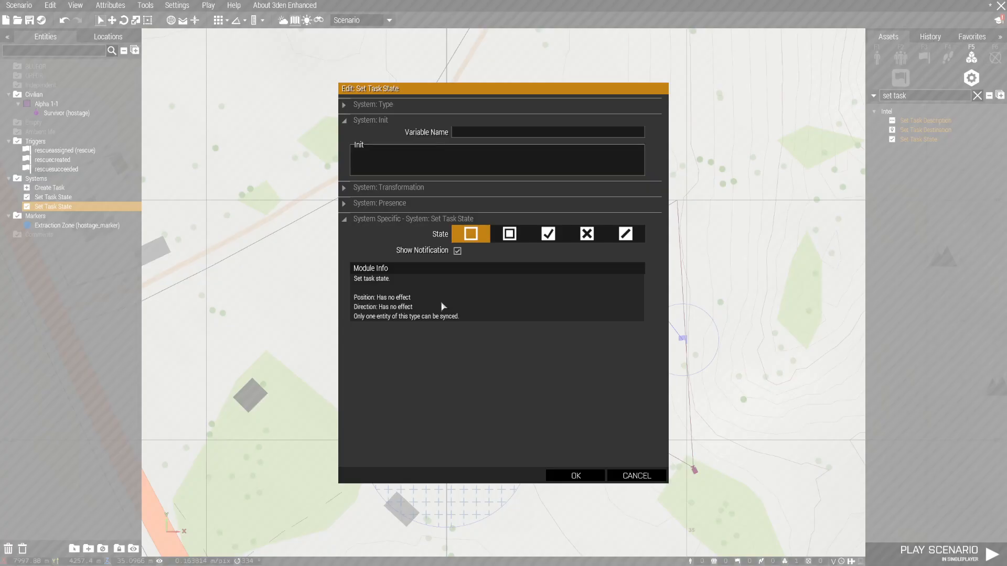
pyautogui.click(548, 234)
pyautogui.click(576, 476)
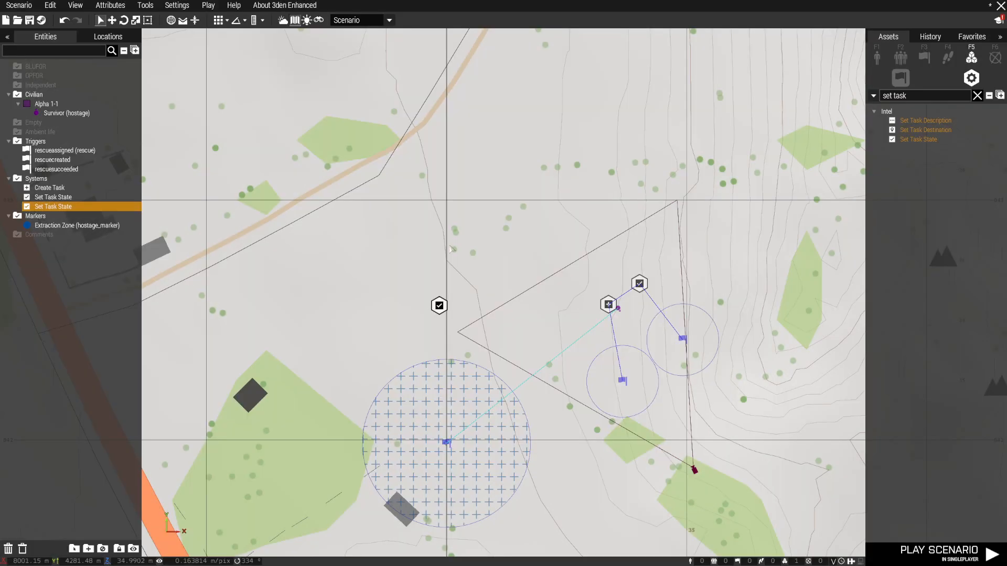
# Step: Sync the new Set Task State module to the Create Task module and to the rescuesucceeded trigger
pyautogui.rightClick(439, 306)
pyautogui.moveTo(472, 308)
pyautogui.click(595, 308)
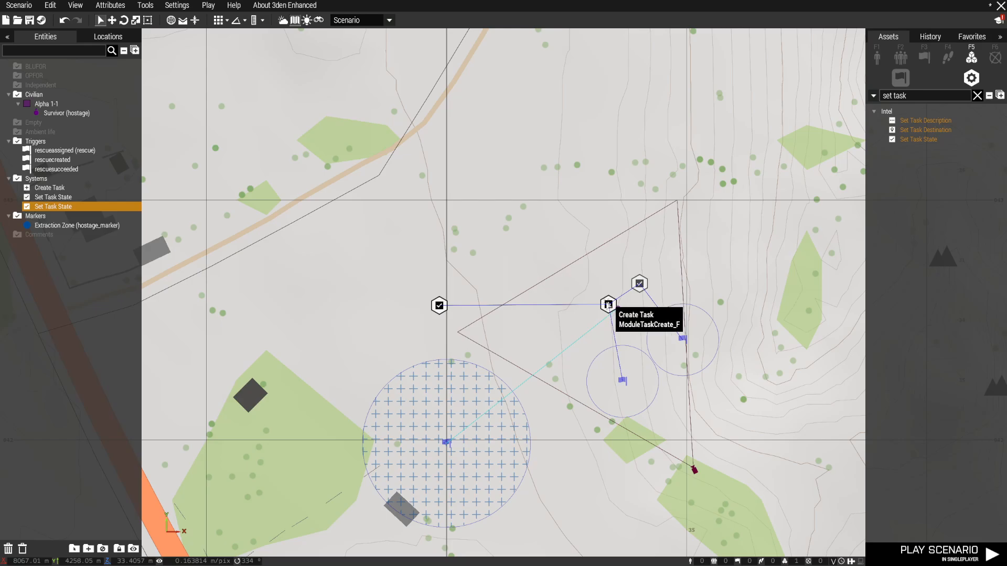
pyautogui.rightClick(439, 306)
pyautogui.click(595, 308)
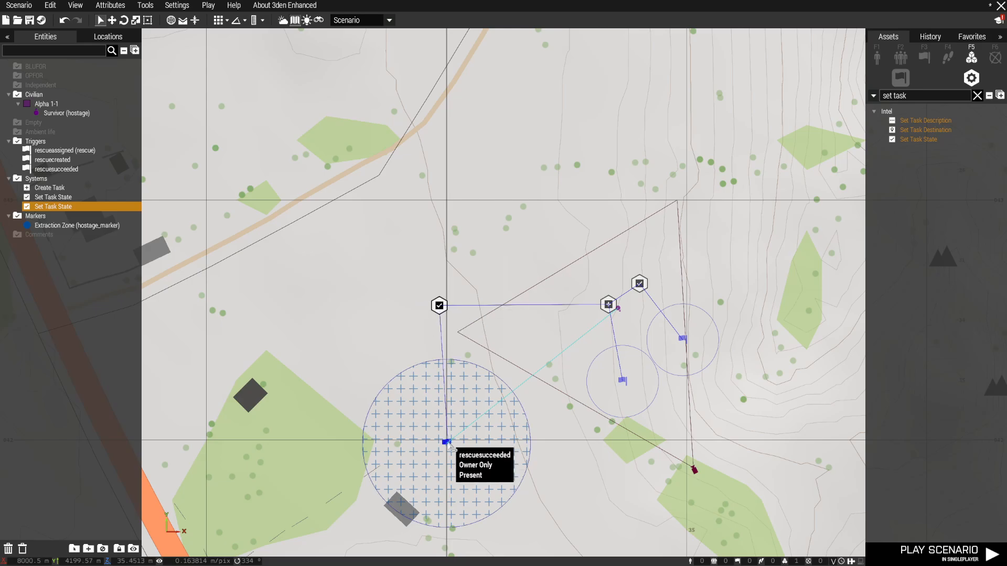
pyautogui.click(435, 438)
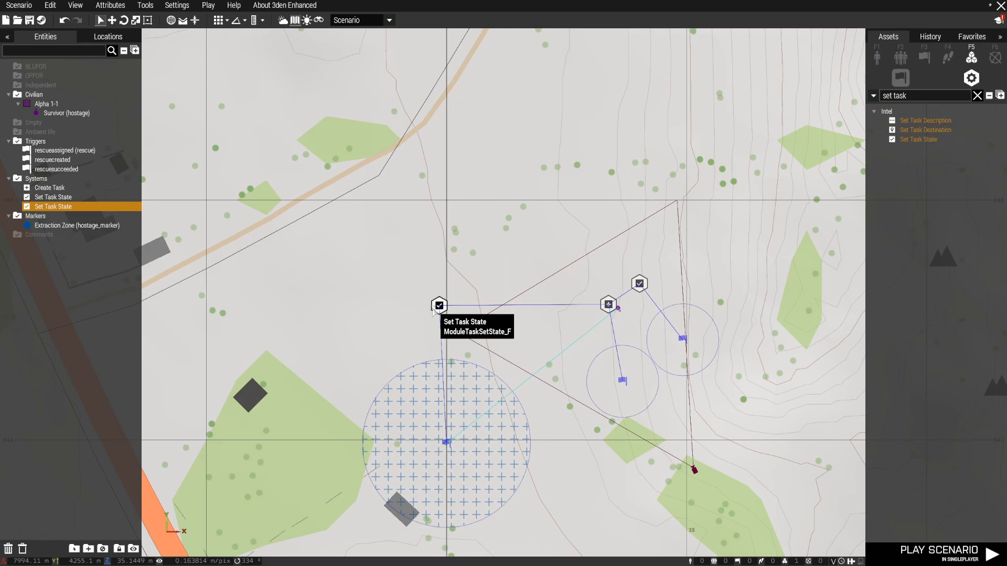
# Step: Move the rescuesucceeded trigger and Extraction Zone marker east together, and realign their Set Task State module directly north of them
pyautogui.scroll(3, 460, 467)
pyautogui.scroll(5, 432, 414)
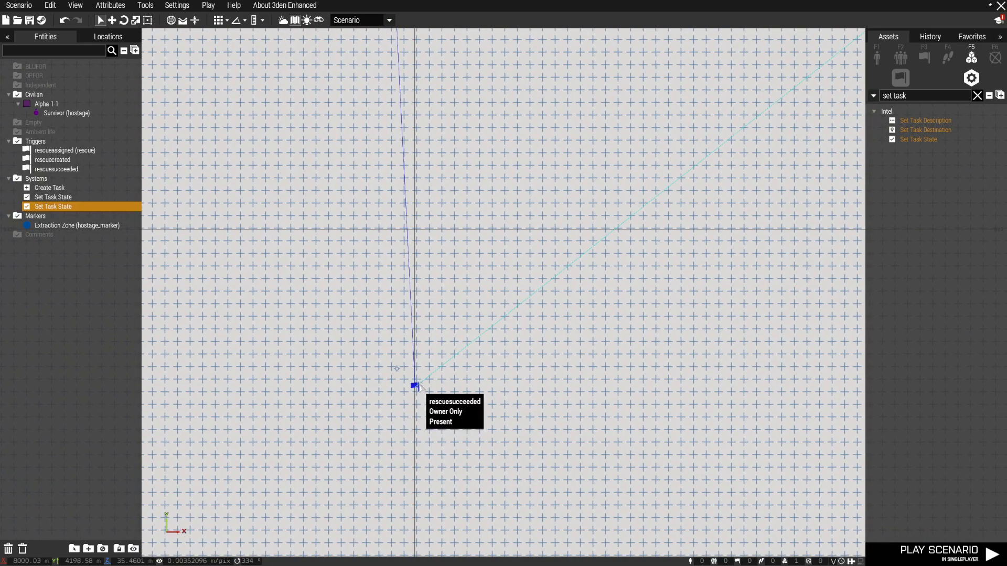
pyautogui.scroll(-8, 411, 393)
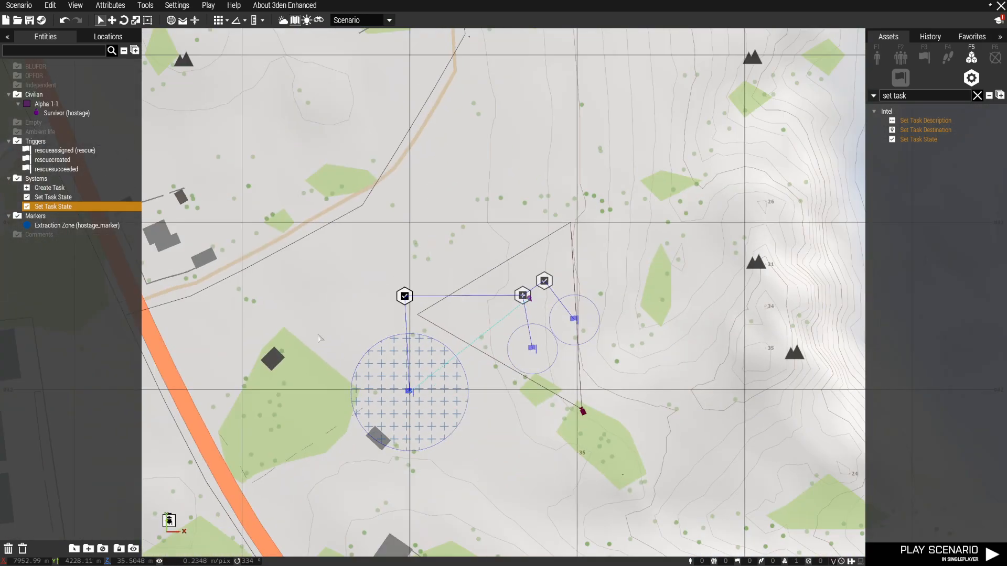
pyautogui.moveTo(465, 452); pyautogui.dragTo(467, 453)
pyautogui.moveTo(412, 392); pyautogui.dragTo(456, 399)
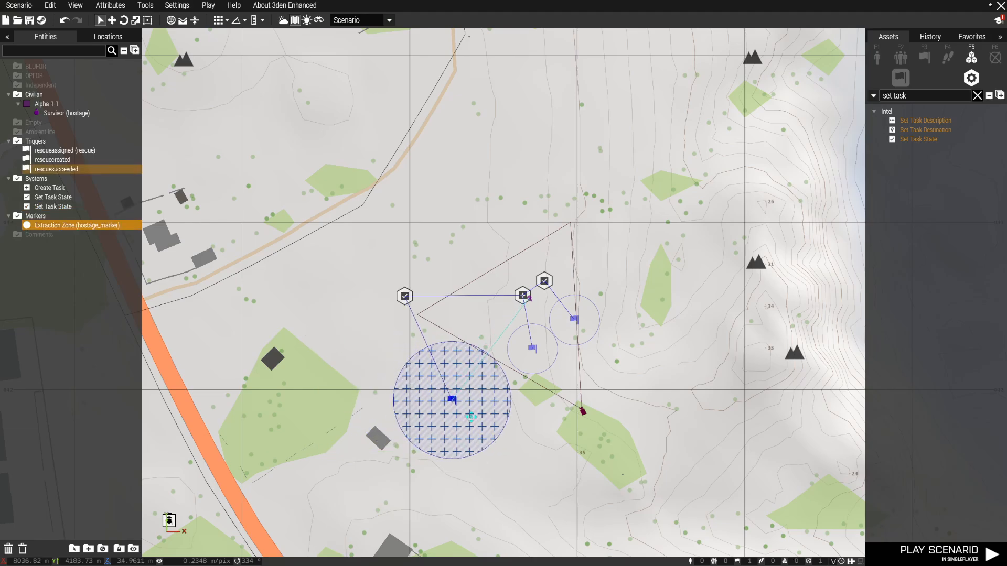
pyautogui.click(404, 296)
pyautogui.moveTo(405, 296); pyautogui.dragTo(451, 303)
pyautogui.click(451, 302)
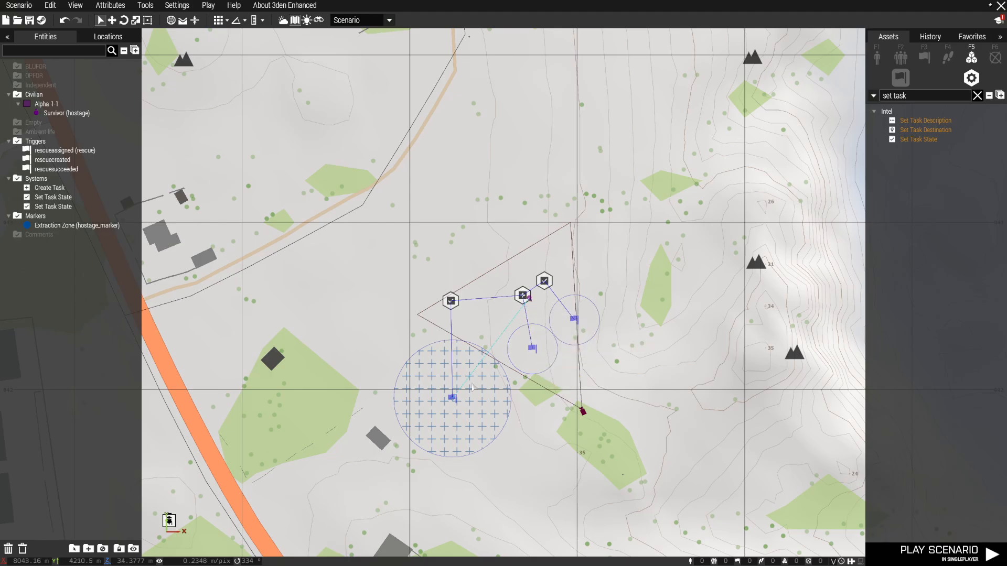
# Step: Have the rescuesucceeded trigger remove the Extraction Zone marker on activation, using deleteMarker with the variable name hostage_marker
pyautogui.scroll(6, 458, 404)
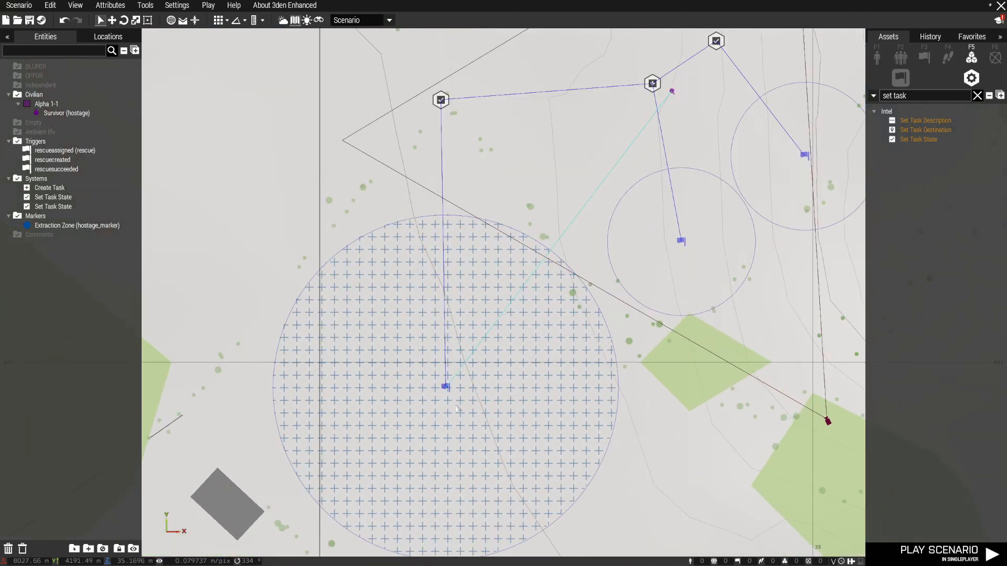
pyautogui.doubleClick(462, 408)
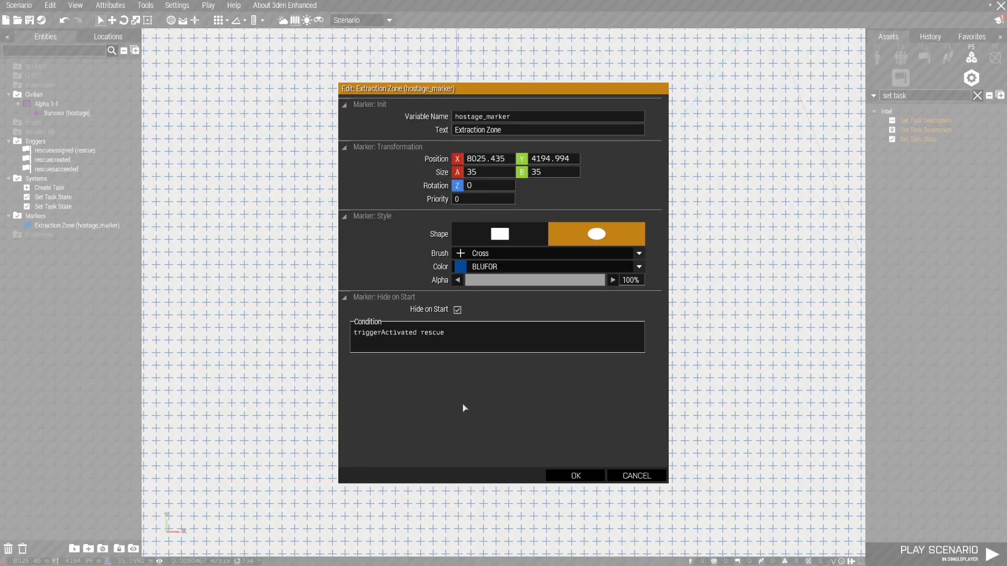
pyautogui.click(575, 475)
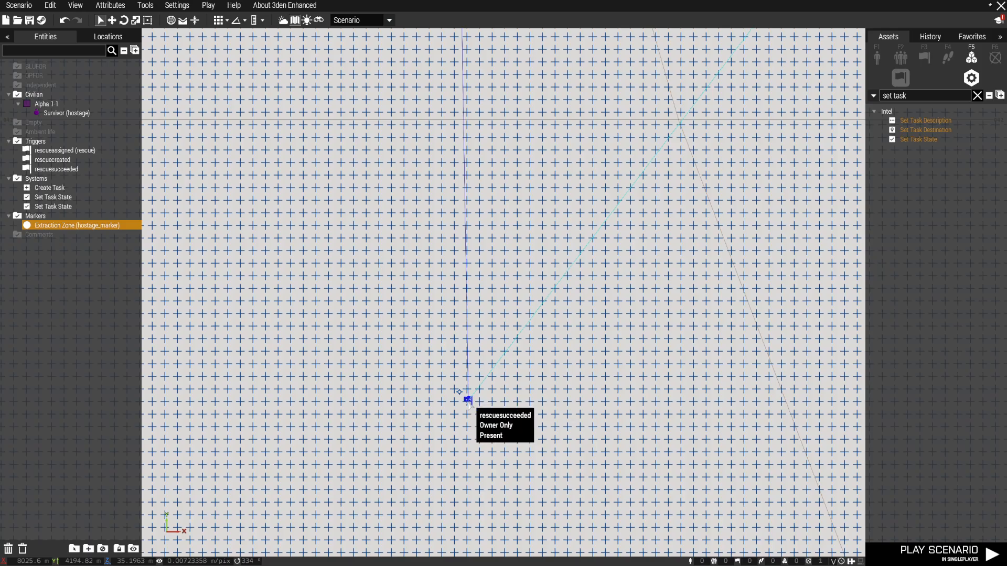
pyautogui.scroll(-1, 469, 403)
pyautogui.doubleClick(467, 401)
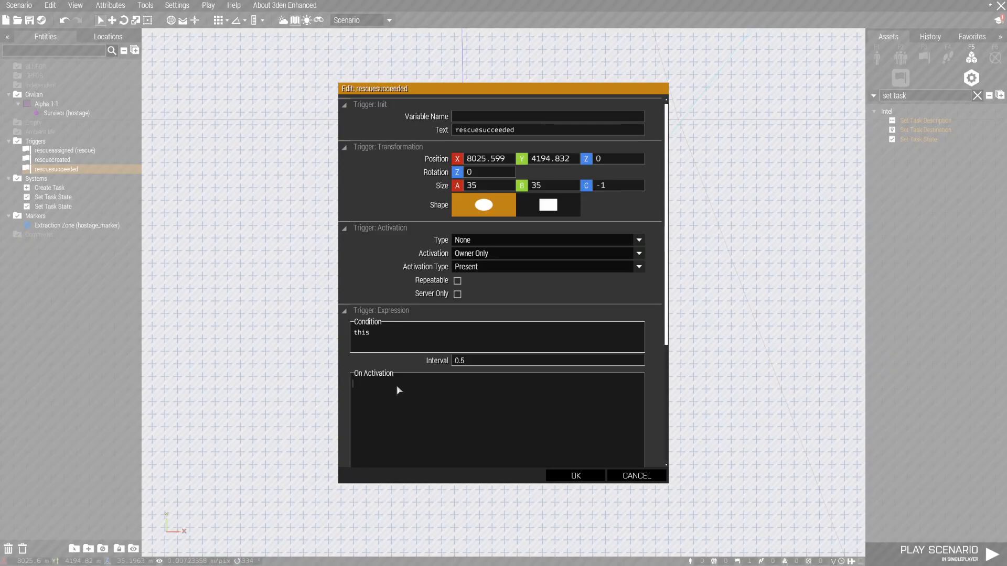
pyautogui.write('deleteMarker')
pyautogui.write('hosta')
pyautogui.write('"')
pyautogui.click(548, 476)
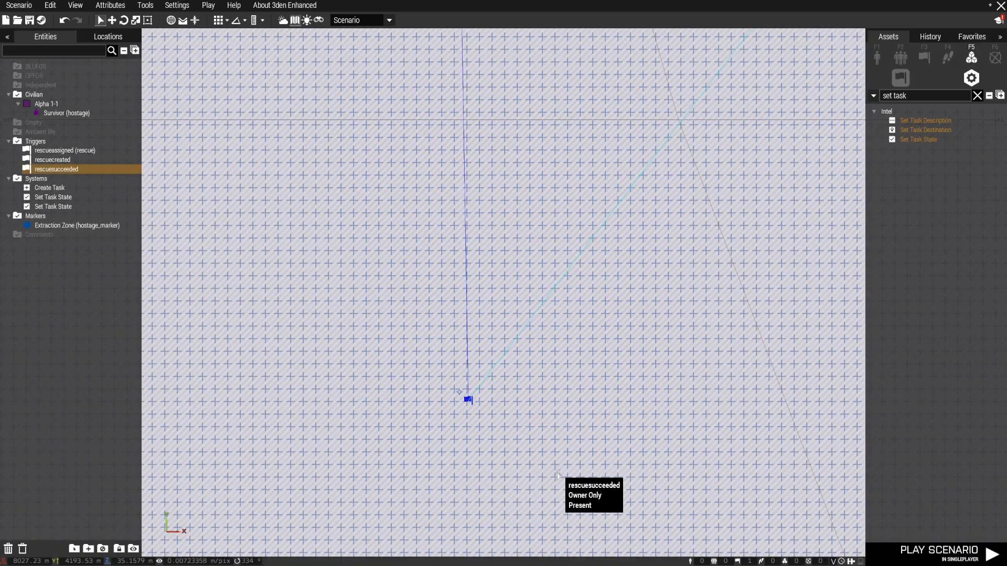
# Step: Review the attributes of the rescuecreated and rescueassigned triggers, and the Extraction Zone marker's hide-on-start condition
pyautogui.scroll(-10, 538, 374)
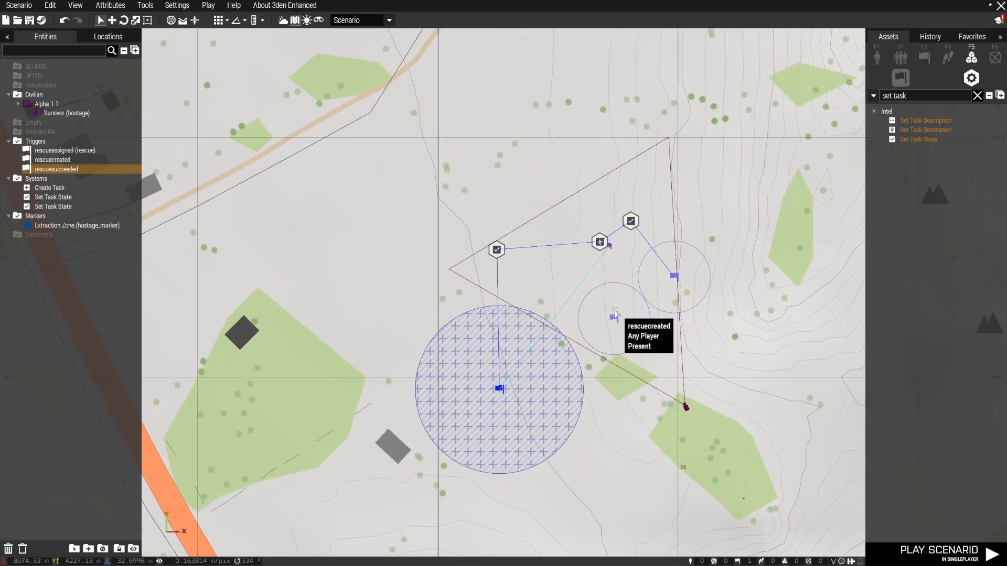
pyautogui.doubleClick(614, 316)
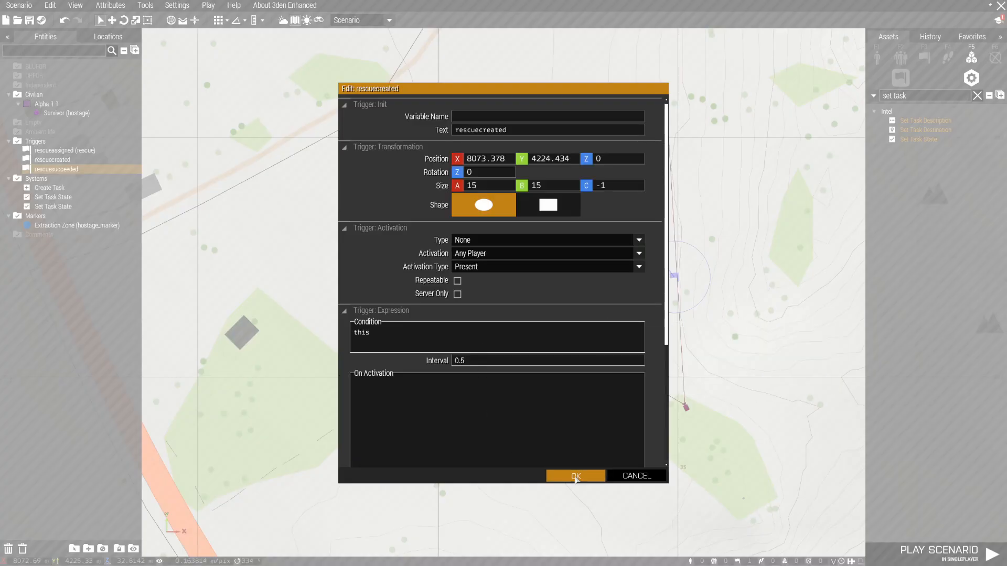
pyautogui.click(575, 476)
pyautogui.doubleClick(674, 276)
pyautogui.scroll(-2, 438, 376)
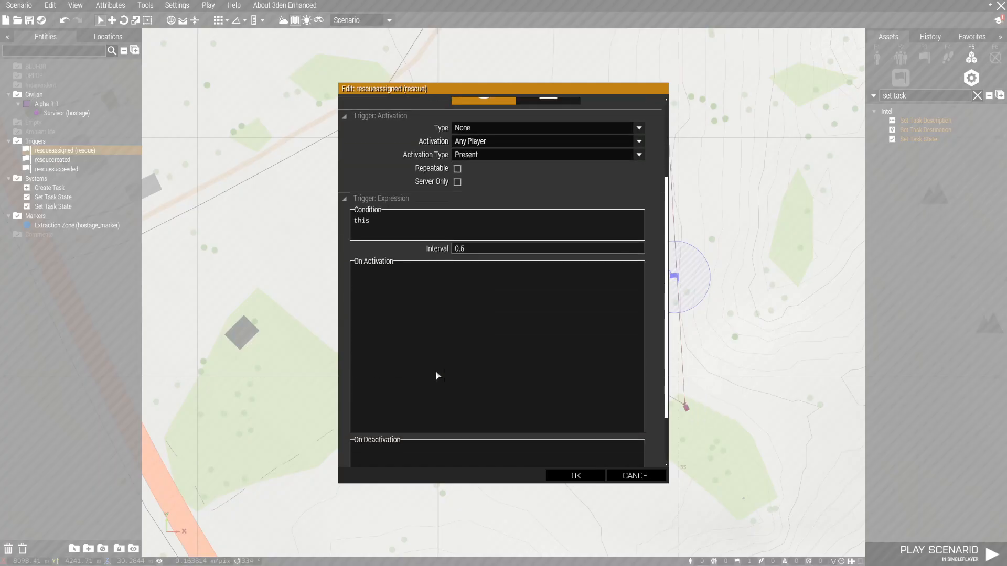
pyautogui.scroll(-3, 438, 378)
pyautogui.scroll(8, 472, 385)
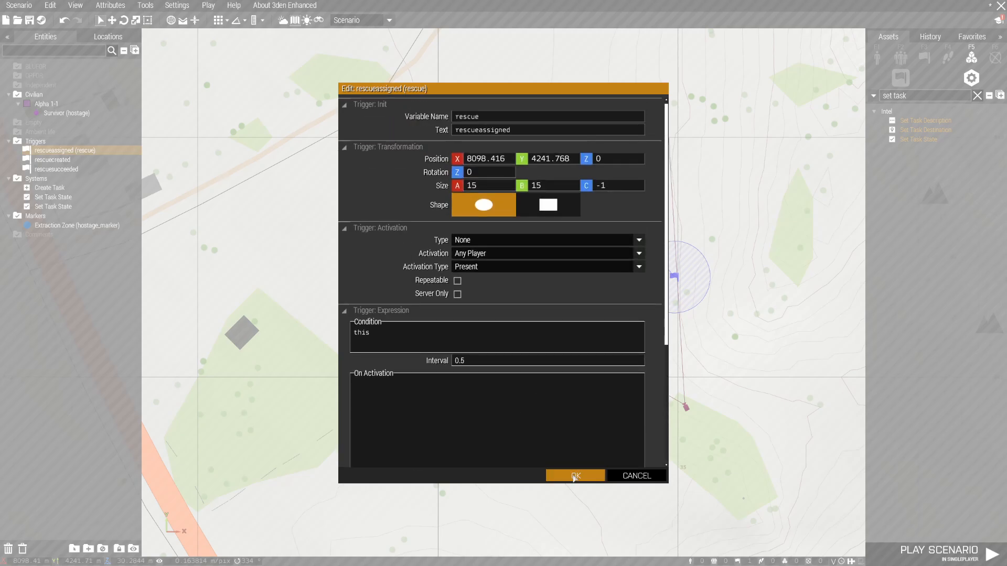
pyautogui.click(575, 476)
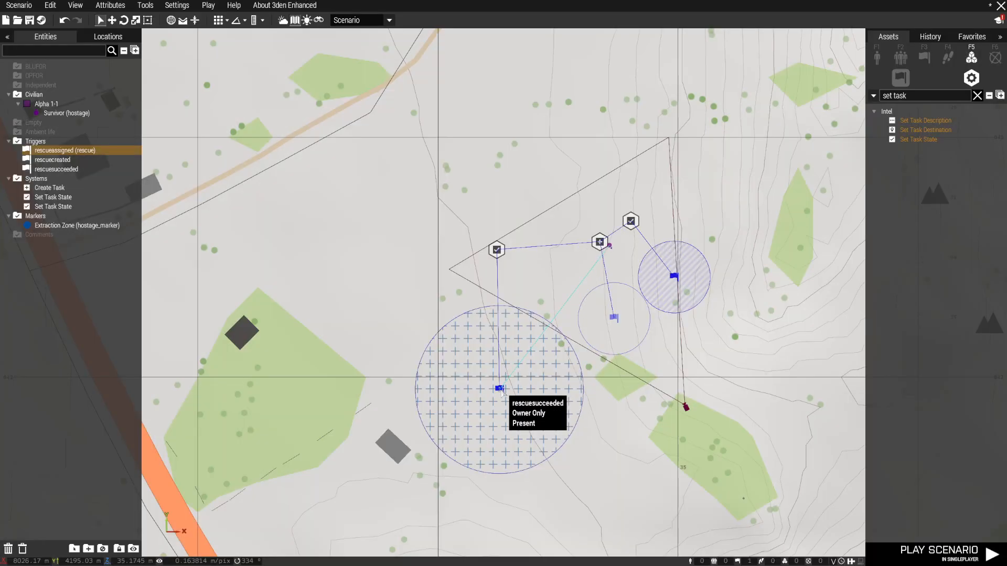
pyautogui.scroll(10, 500, 391)
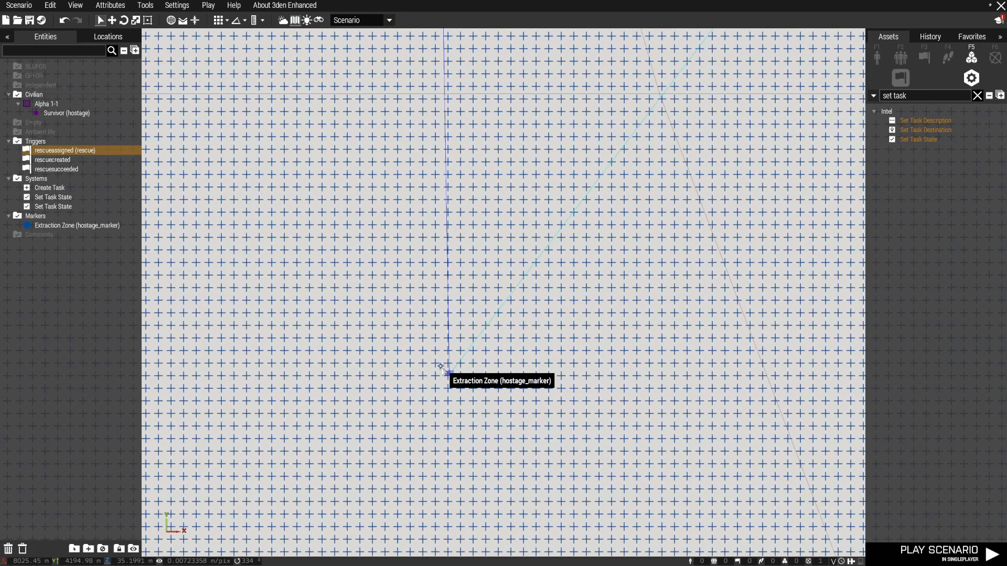
pyautogui.doubleClick(441, 367)
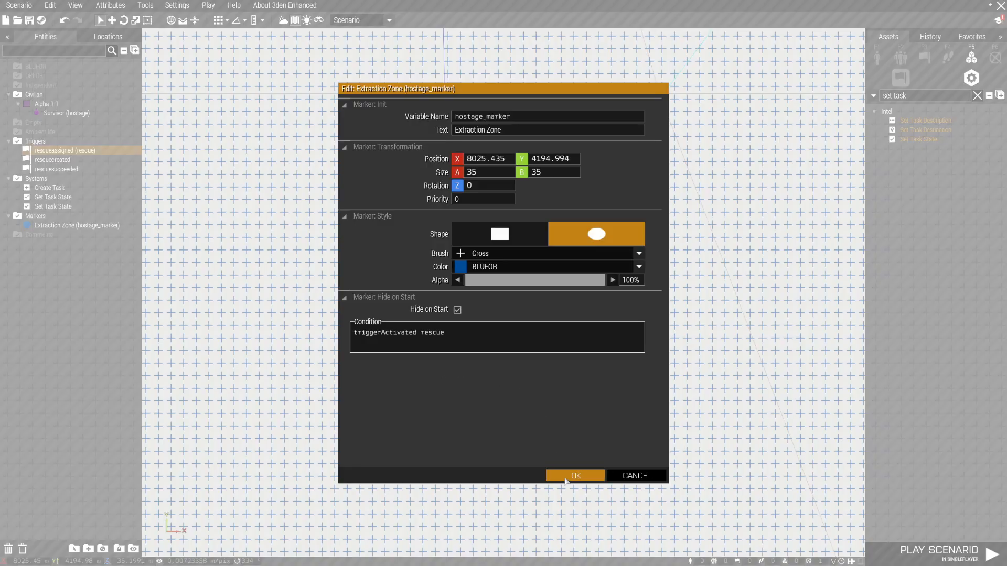
pyautogui.click(566, 476)
pyautogui.scroll(-10, 525, 335)
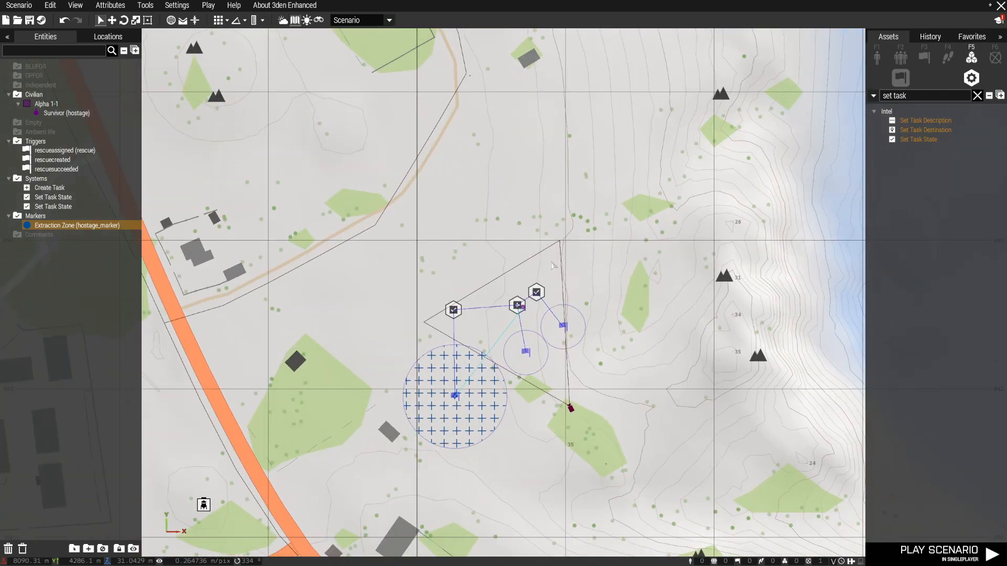
pyautogui.scroll(3, 552, 266)
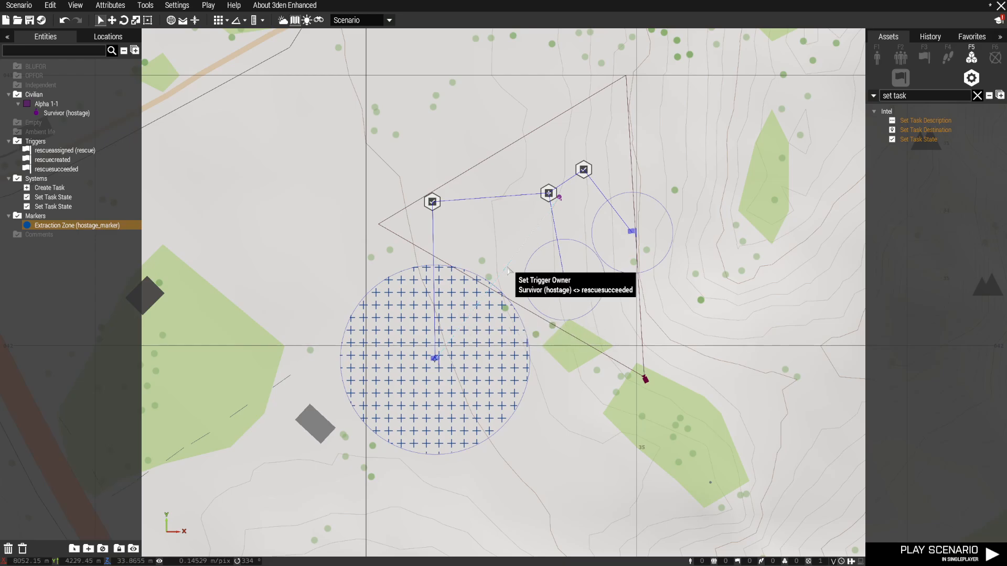
# Step: Clear the asset search and paste a copy of the Extraction Zone's Set Task State module northwest of the Create Task module
pyautogui.click(508, 132)
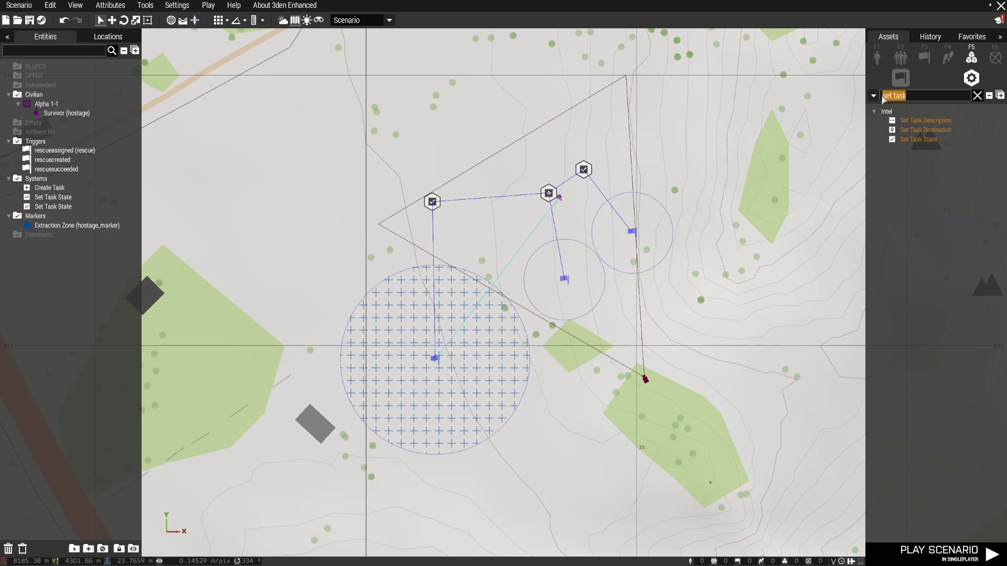
pyautogui.press('BackSpace')
pyautogui.click(432, 202)
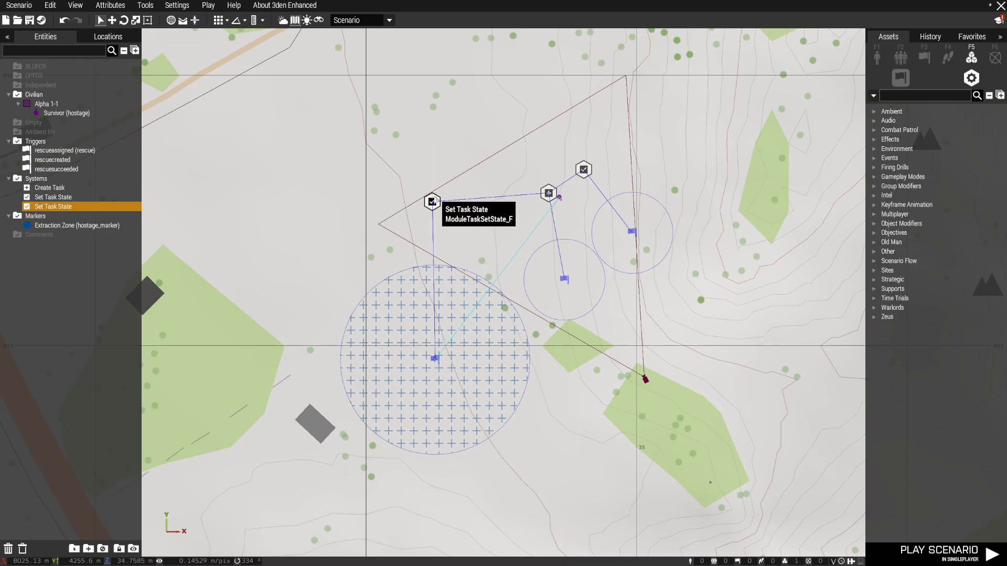
pyautogui.hotkey('ctrl', 'v')
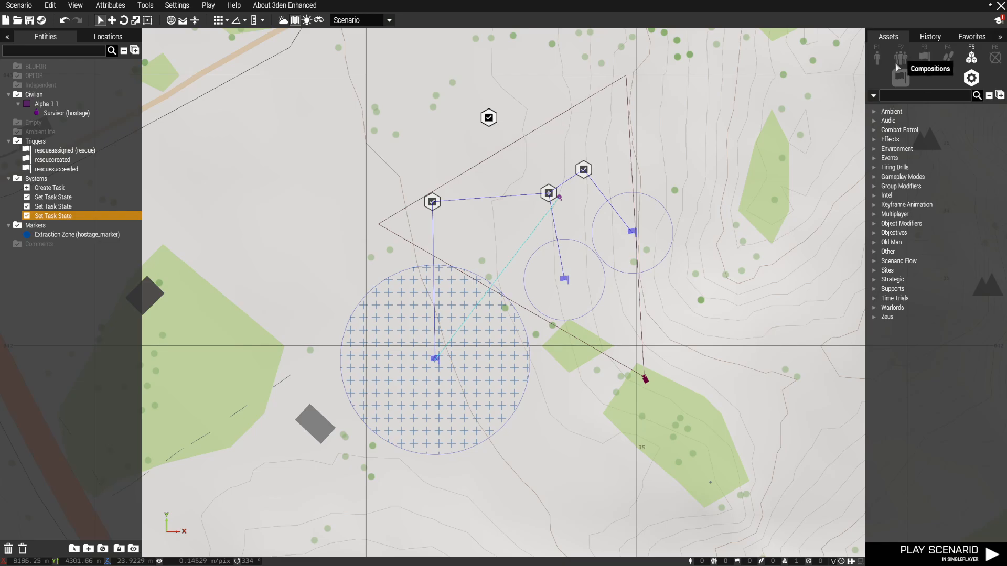
# Step: Place a plain Trigger just north of the copied Set Task State module
pyautogui.click(924, 58)
pyautogui.click(899, 111)
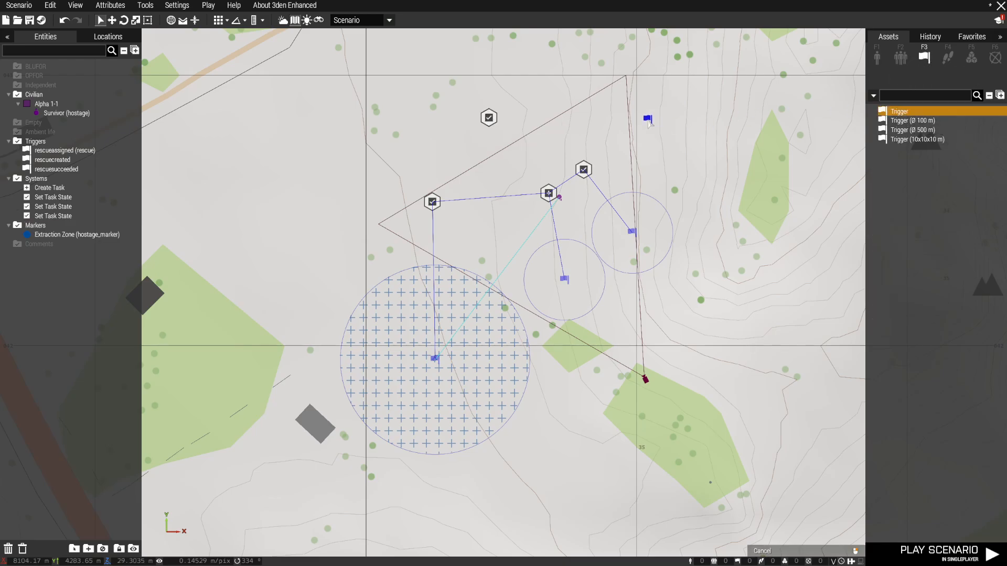
pyautogui.press('w')
pyautogui.click(485, 217)
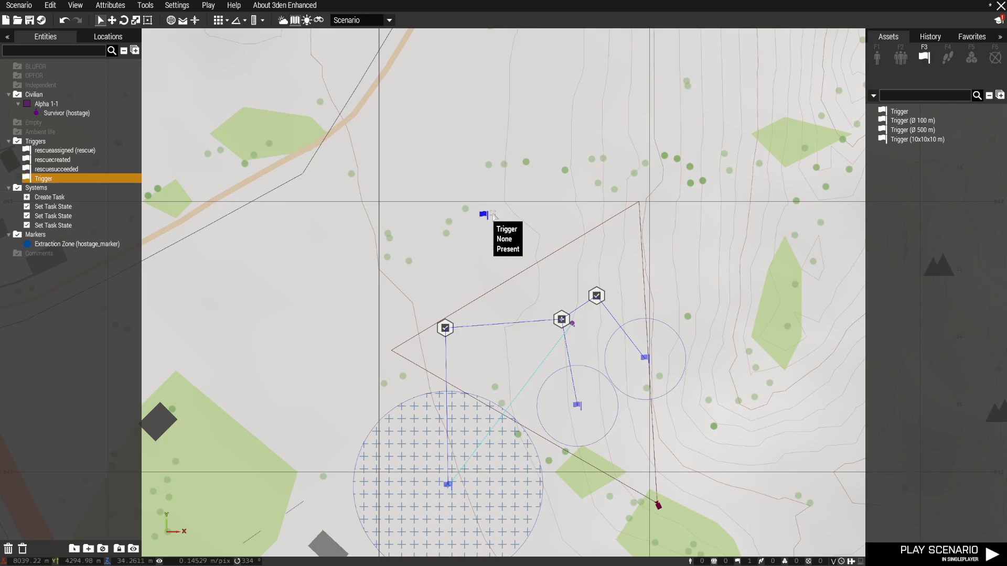
# Step: Replace the new trigger's condition with !alive hostage
pyautogui.doubleClick(519, 213)
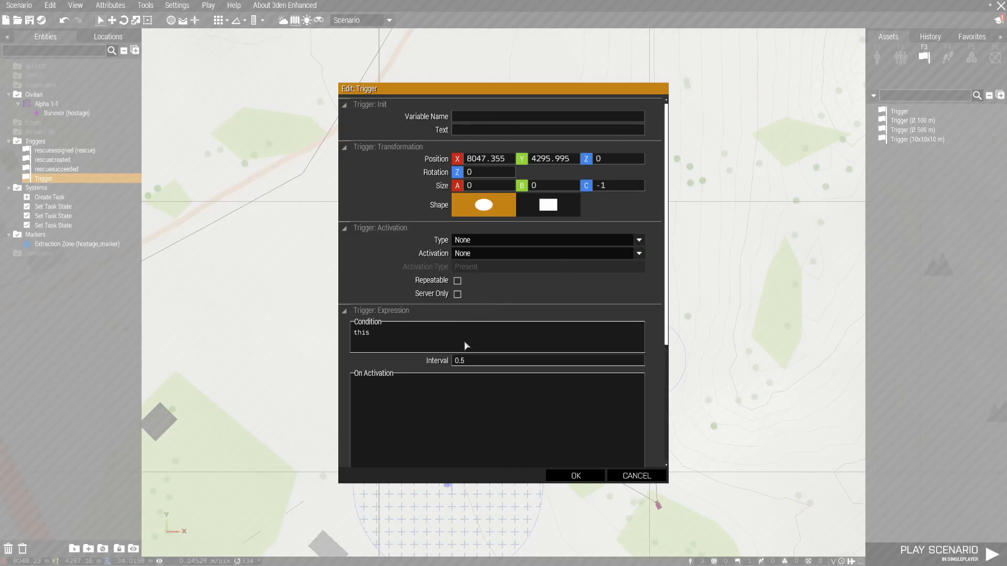
pyautogui.scroll(-8, 556, 430)
pyautogui.scroll(8, 539, 413)
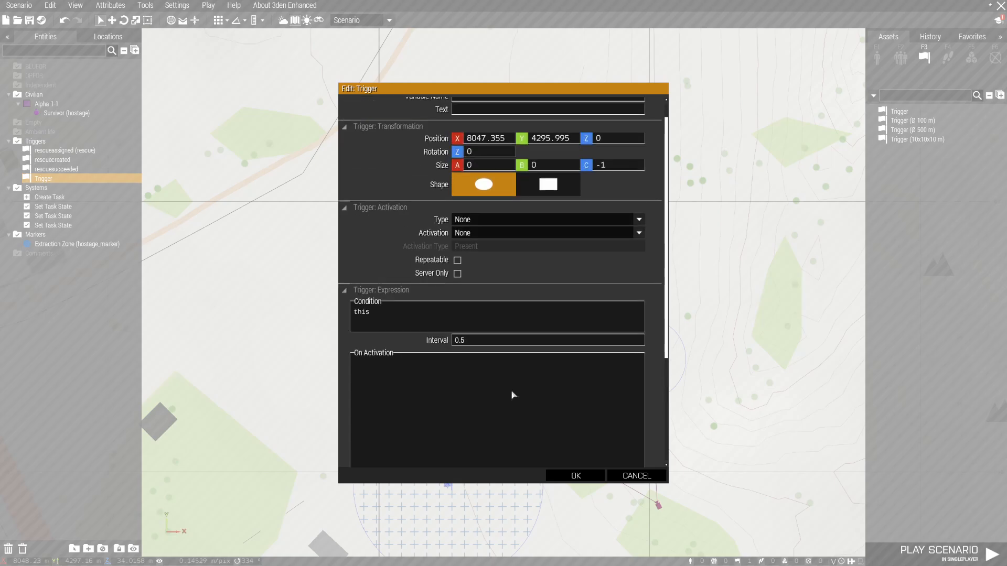
pyautogui.scroll(-3, 519, 398)
pyautogui.scroll(5, 407, 322)
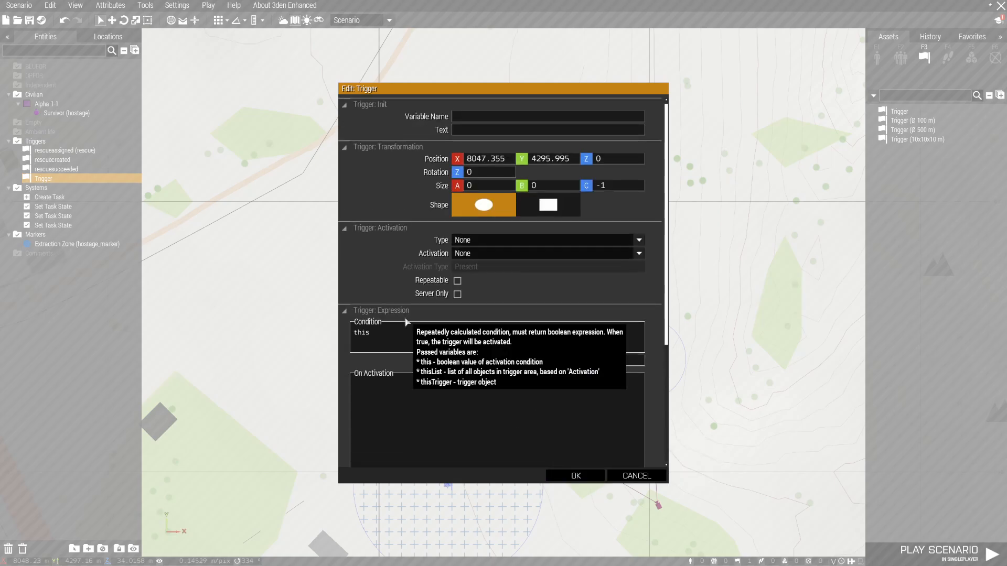
pyautogui.scroll(-4, 416, 389)
pyautogui.moveTo(369, 237); pyautogui.dragTo(346, 249)
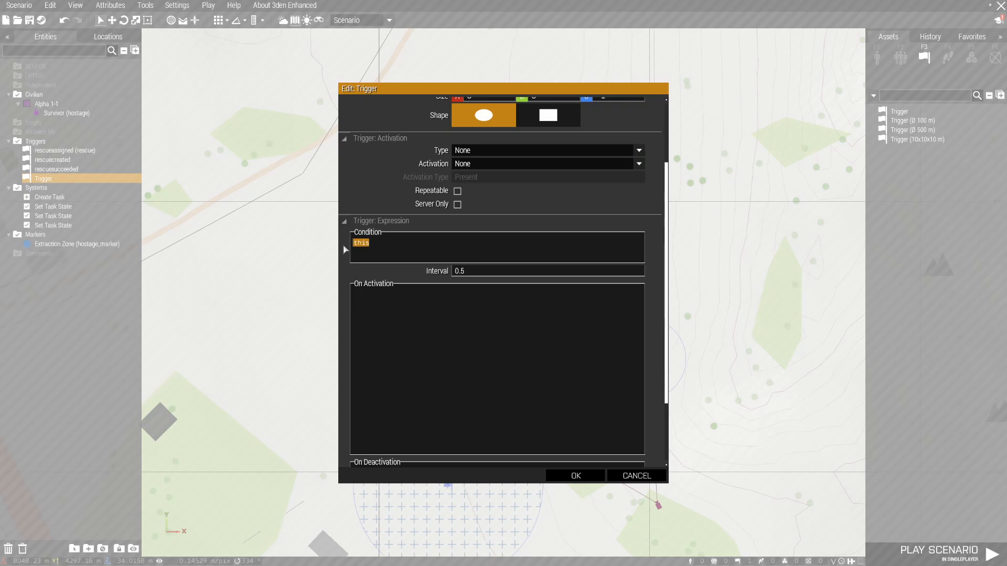
pyautogui.write('!alive')
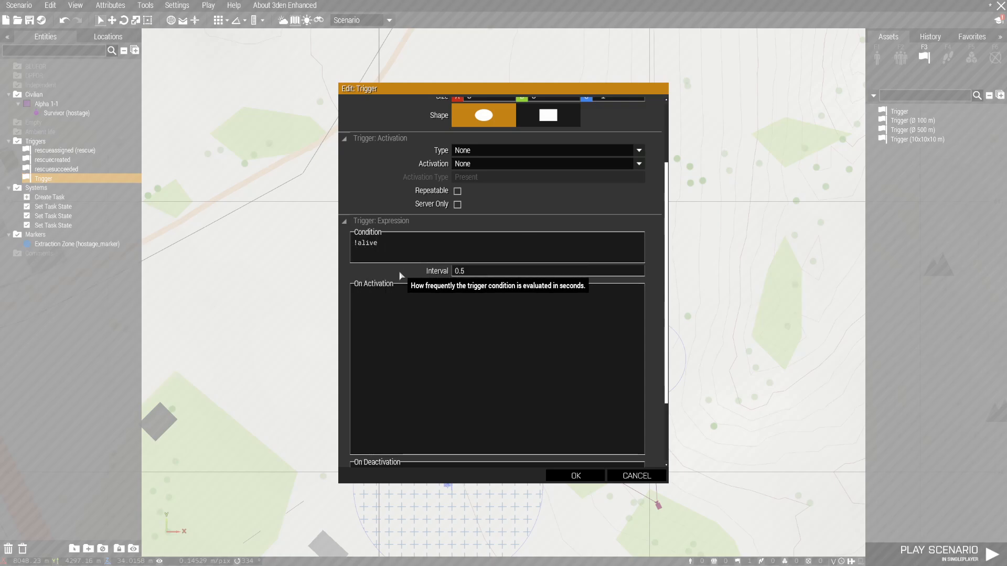
pyautogui.write('hostage')
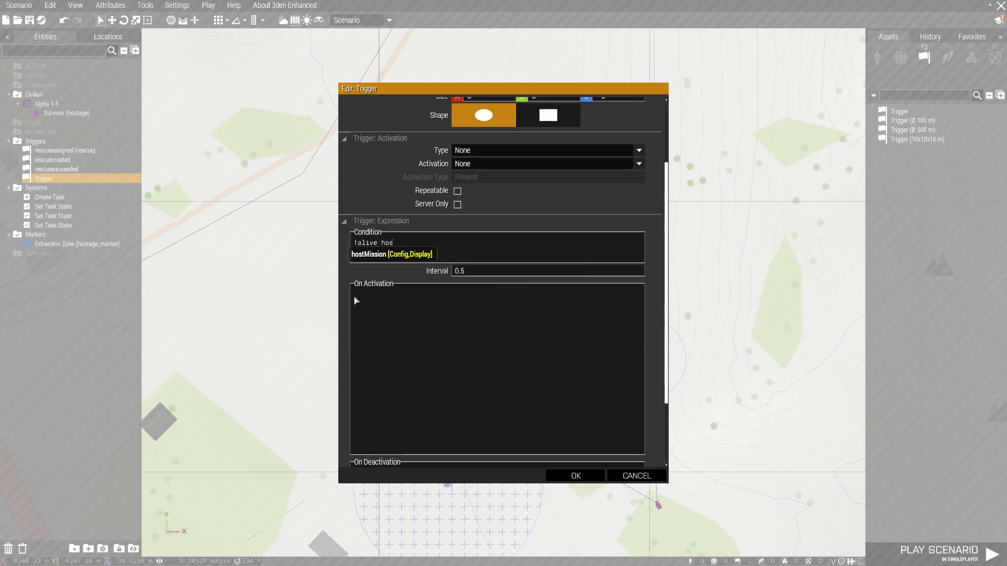
pyautogui.click(576, 476)
# Step: Sync the new trigger to the copied Set Task State module just south of it
pyautogui.rightClick(508, 212)
pyautogui.moveTo(530, 217)
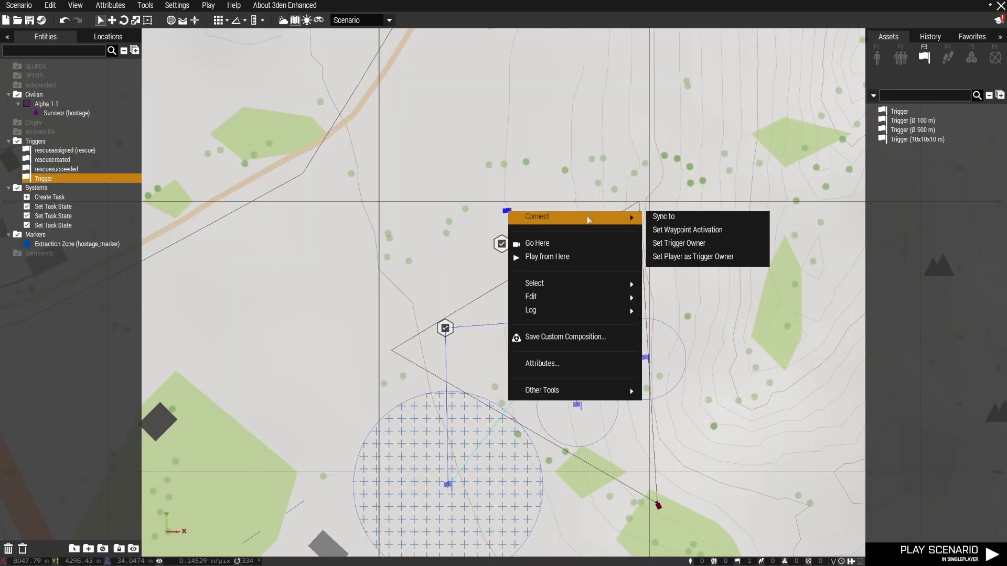
pyautogui.click(660, 216)
pyautogui.click(502, 244)
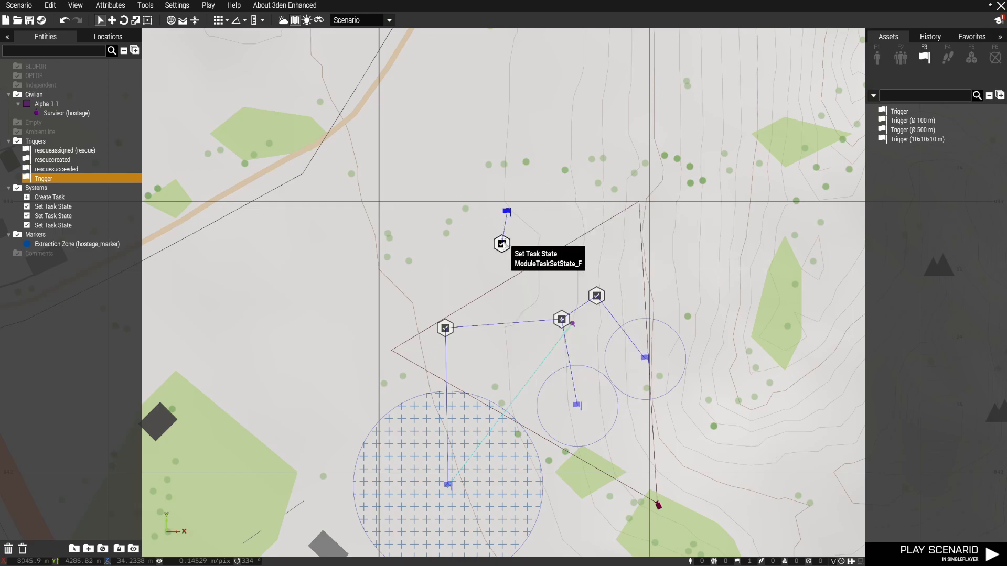
# Step: Set the copied Set Task State module's state to Failed
pyautogui.doubleClick(501, 243)
pyautogui.click(587, 235)
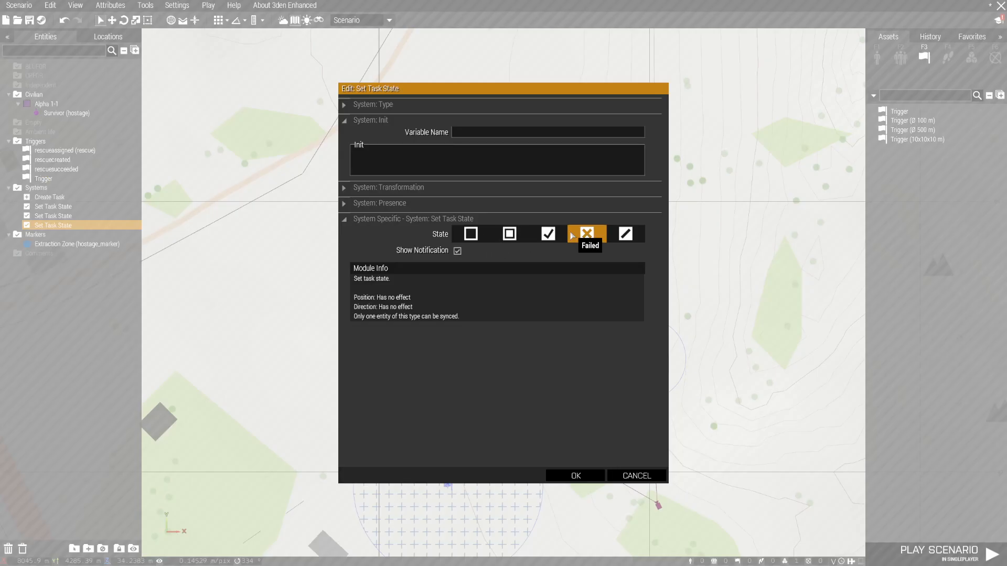
pyautogui.click(576, 476)
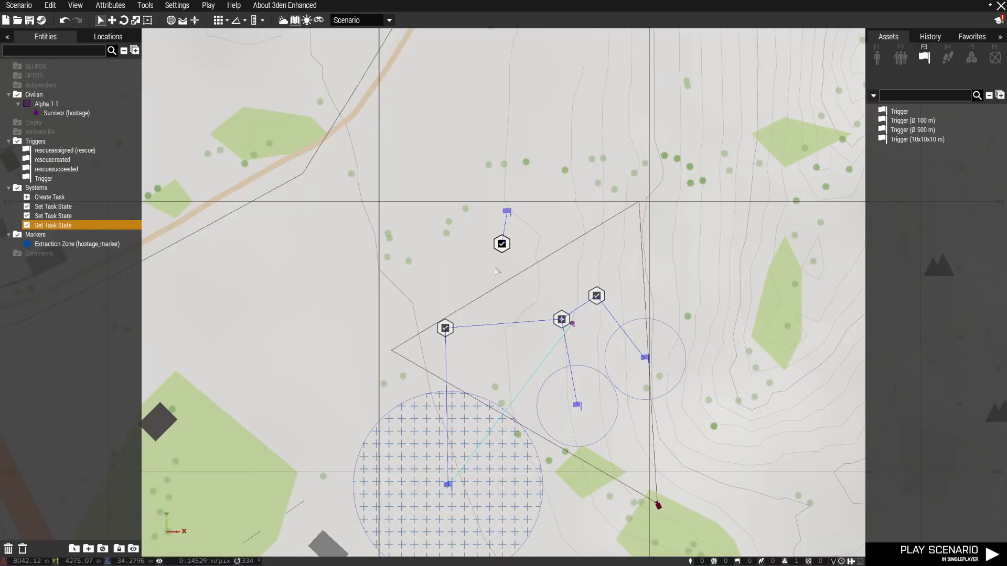
# Step: Sync the failed-state Set Task State module to the Create Task module
pyautogui.rightClick(502, 244)
pyautogui.moveTo(574, 252)
pyautogui.click(657, 252)
pyautogui.click(561, 318)
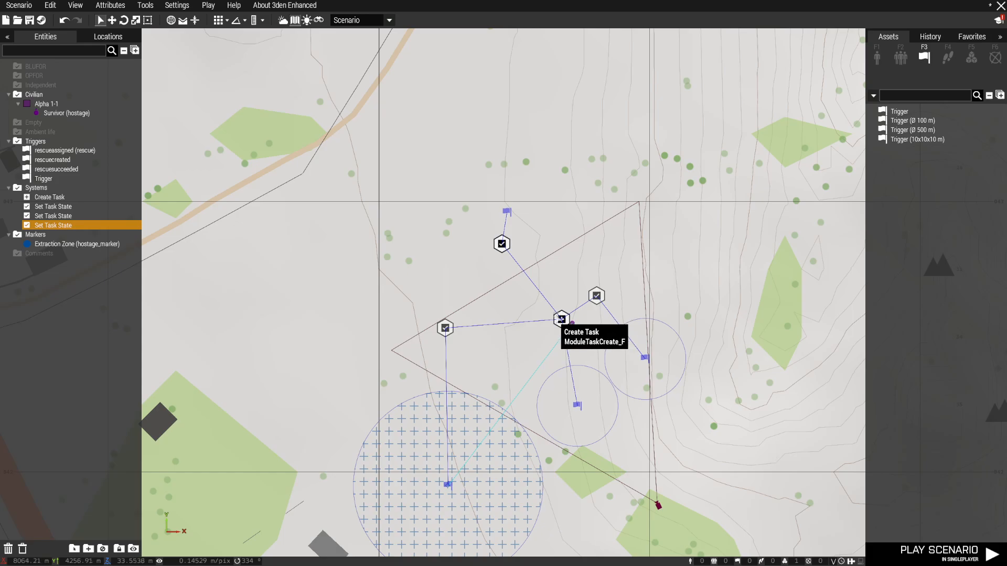
pyautogui.scroll(-3, 396, 259)
pyautogui.scroll(4, 424, 267)
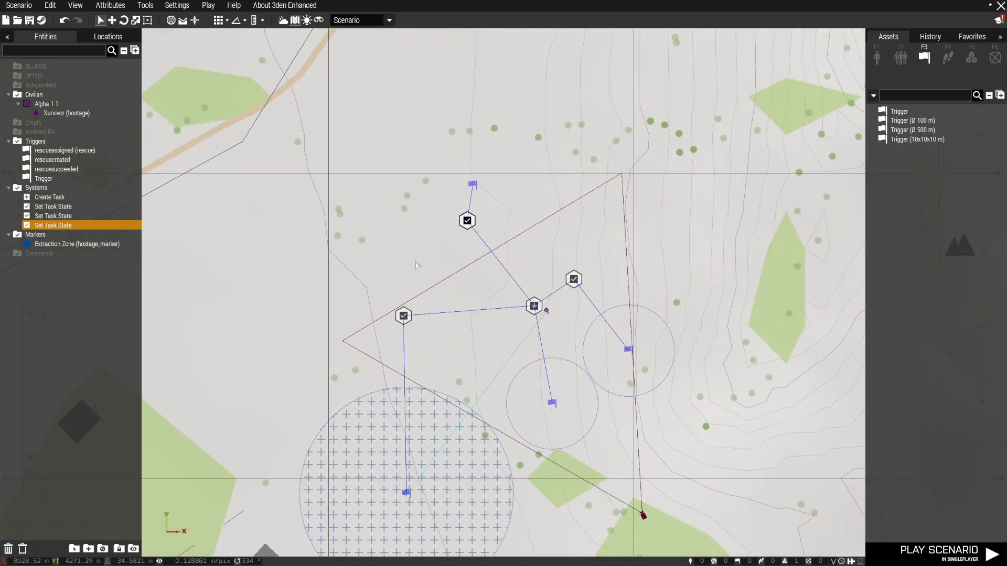
# Step: Check the destination setting of the Create Task module beside the hostage and keep it on Synchronized object
pyautogui.scroll(-2, 424, 268)
pyautogui.click(499, 293)
pyautogui.scroll(5, 499, 293)
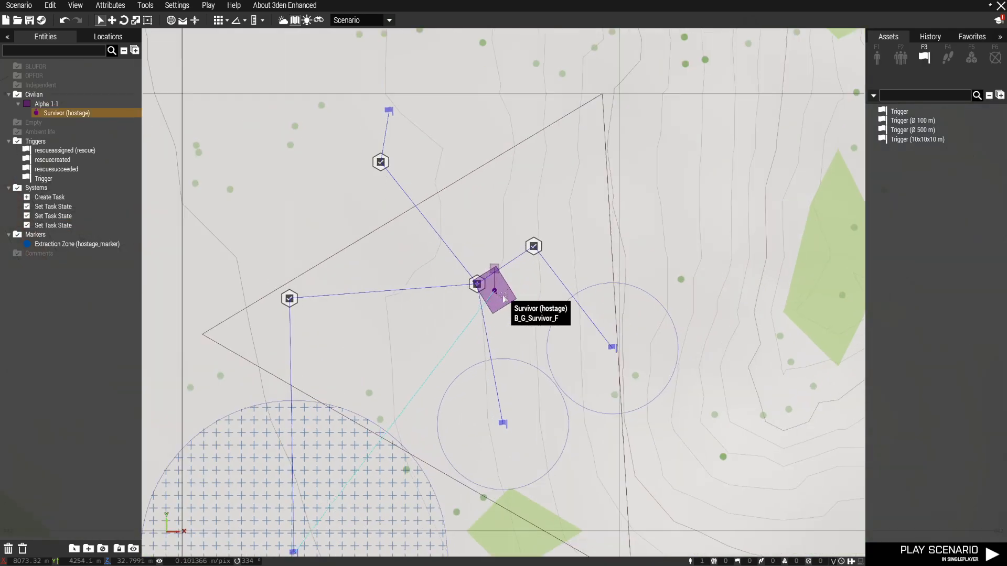
pyautogui.moveTo(486, 286); pyautogui.dragTo(513, 318)
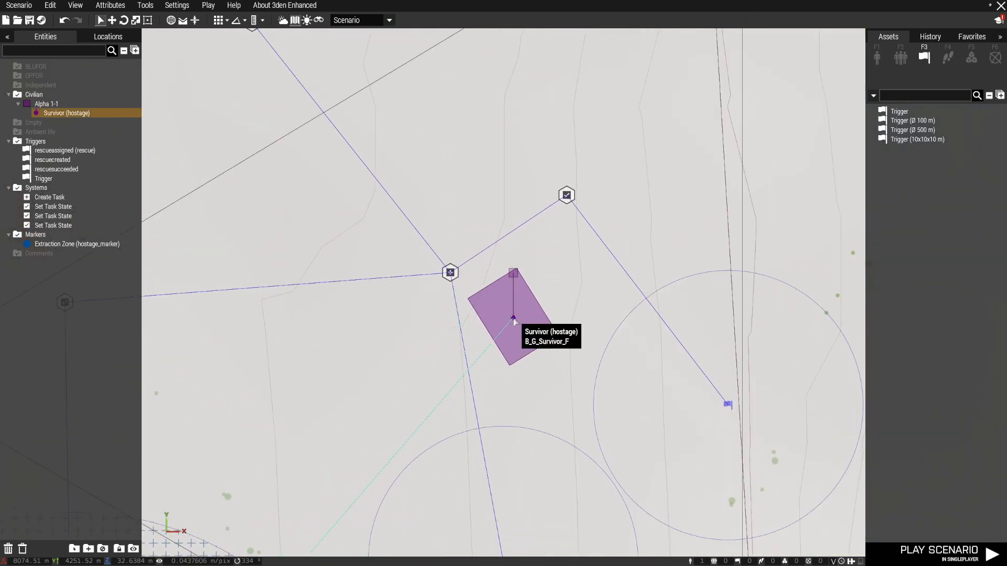
pyautogui.doubleClick(450, 272)
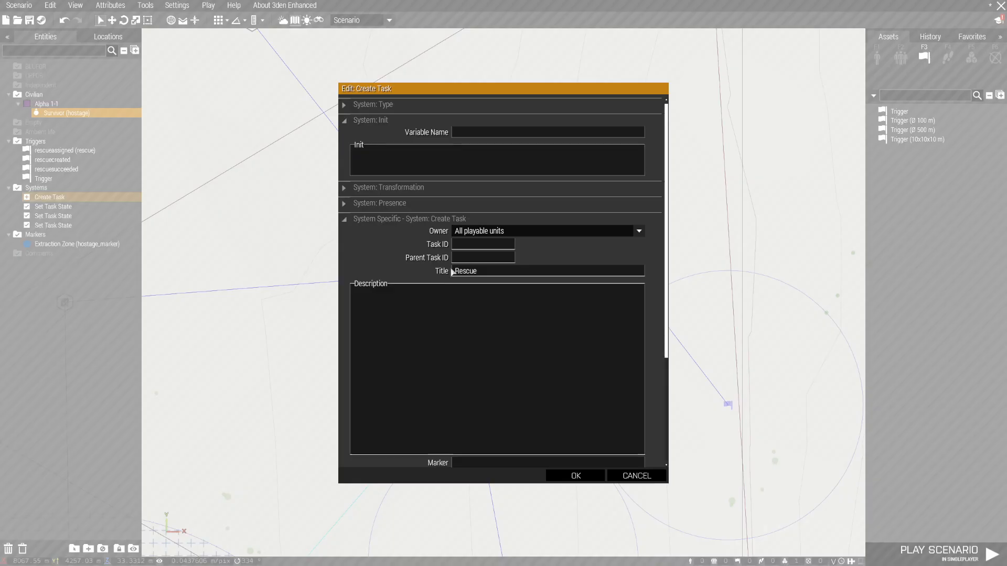
pyautogui.scroll(-5, 535, 364)
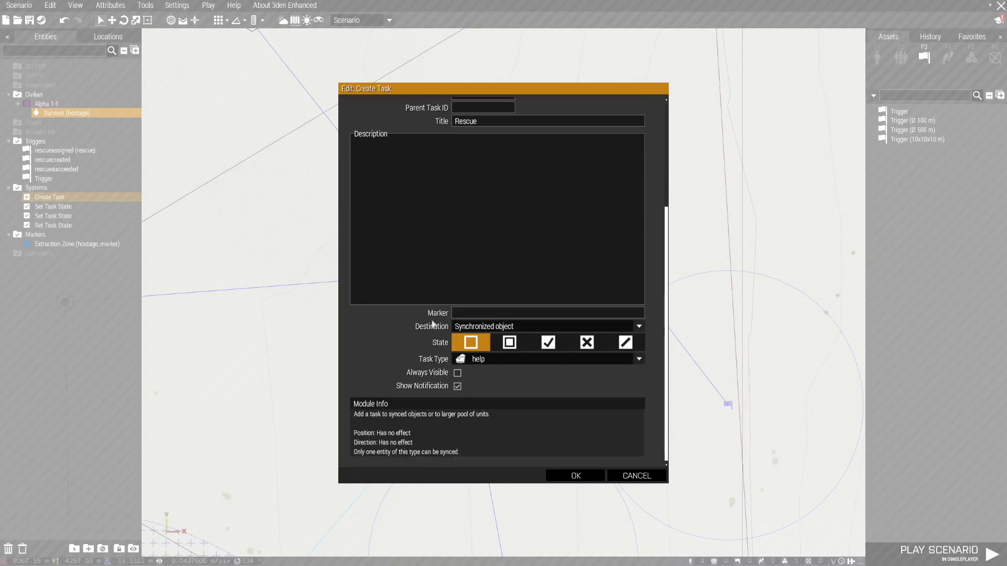
pyautogui.click(499, 327)
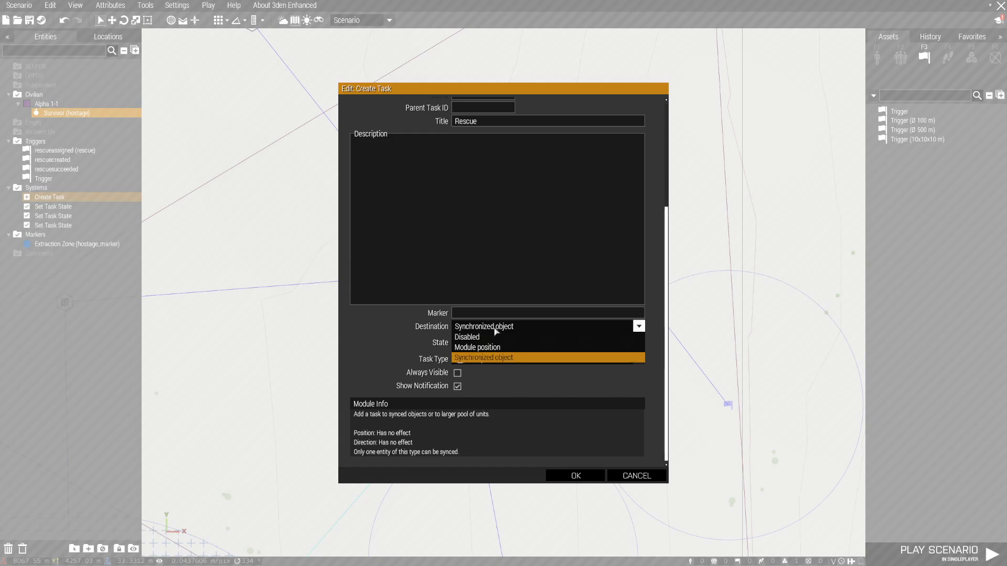
pyautogui.click(486, 328)
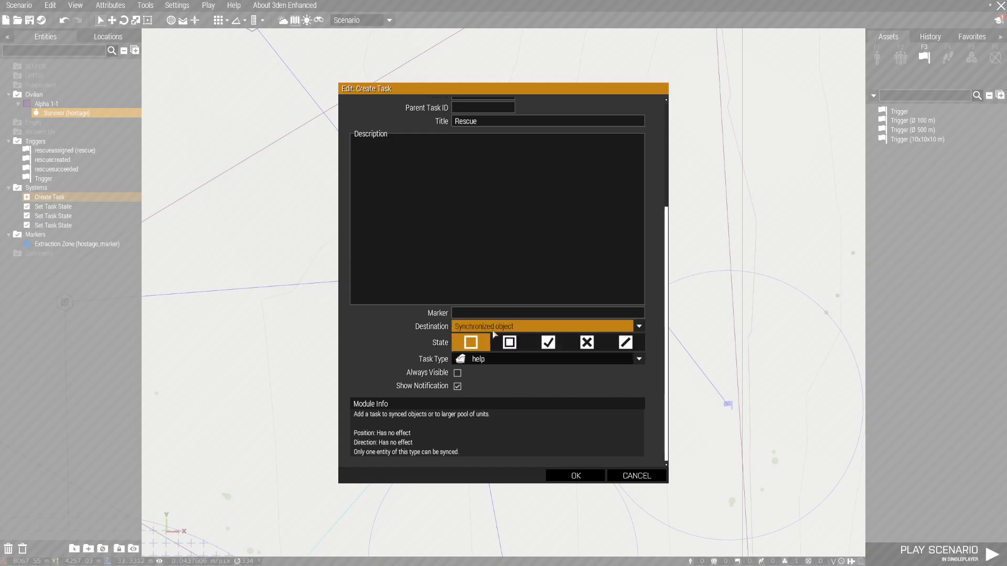
pyautogui.click(574, 476)
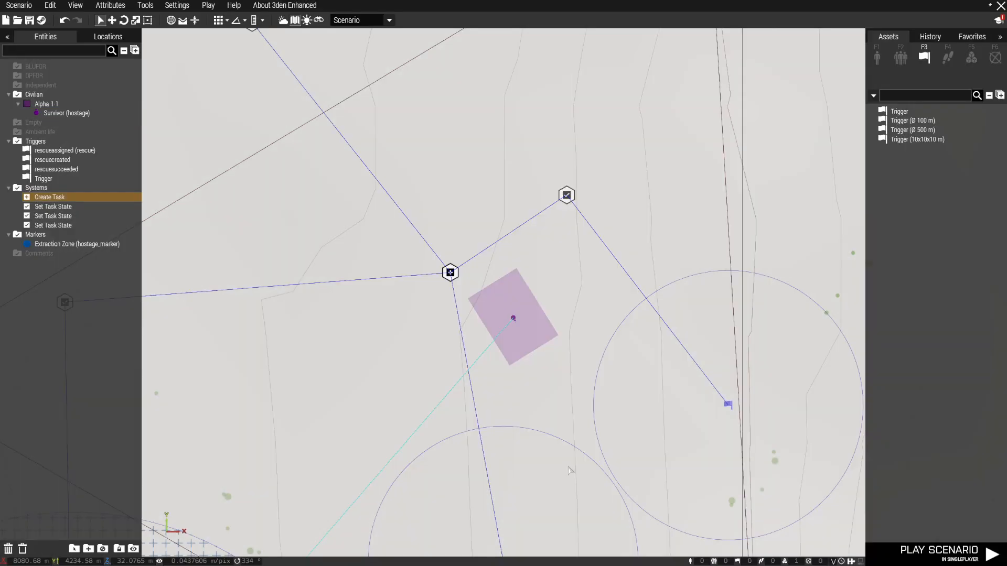
# Step: Sync the hostage survivor to the Create Task module
pyautogui.rightClick(514, 317)
pyautogui.moveTo(537, 285)
pyautogui.click(677, 286)
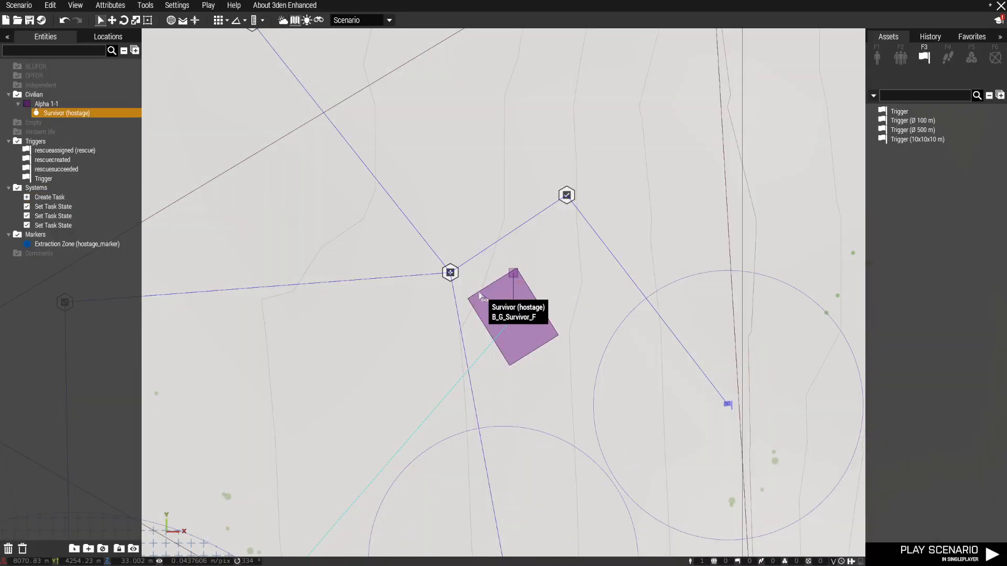
pyautogui.click(450, 272)
pyautogui.scroll(-3, 511, 320)
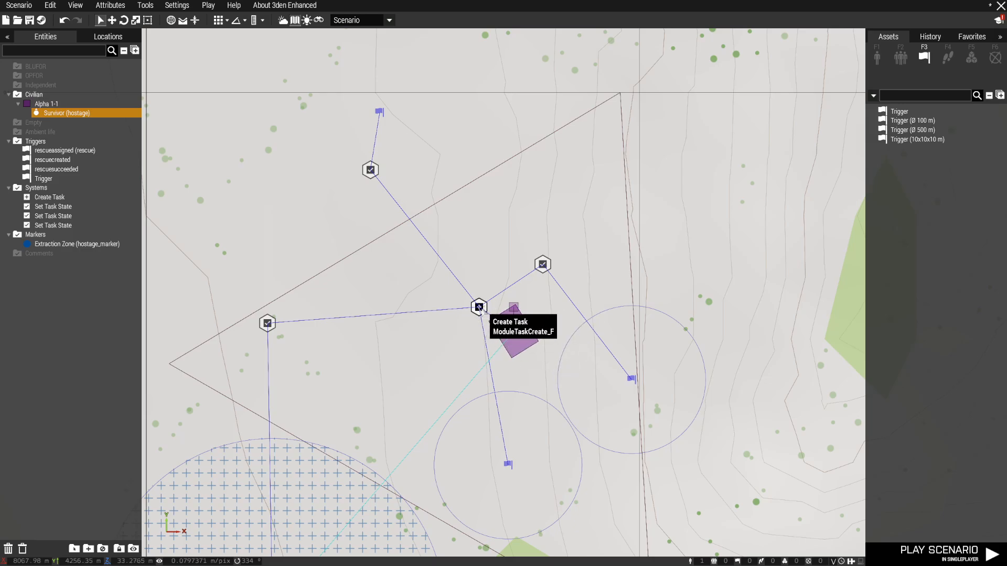
pyautogui.scroll(3, 513, 321)
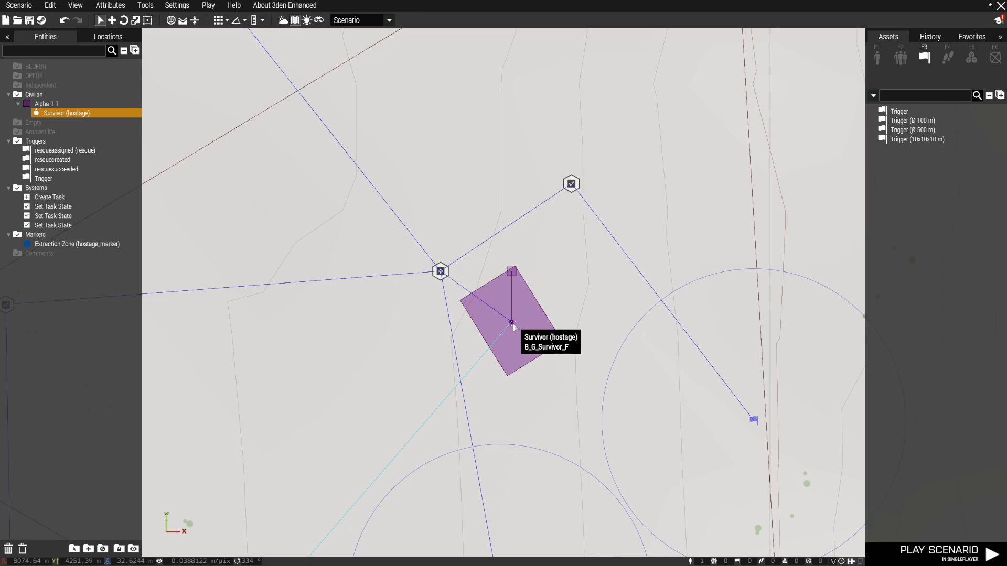
# Step: Set the On Activation code of the !alive hostage trigger to deleteMarker "hostage_marker"
pyautogui.scroll(-3, 513, 323)
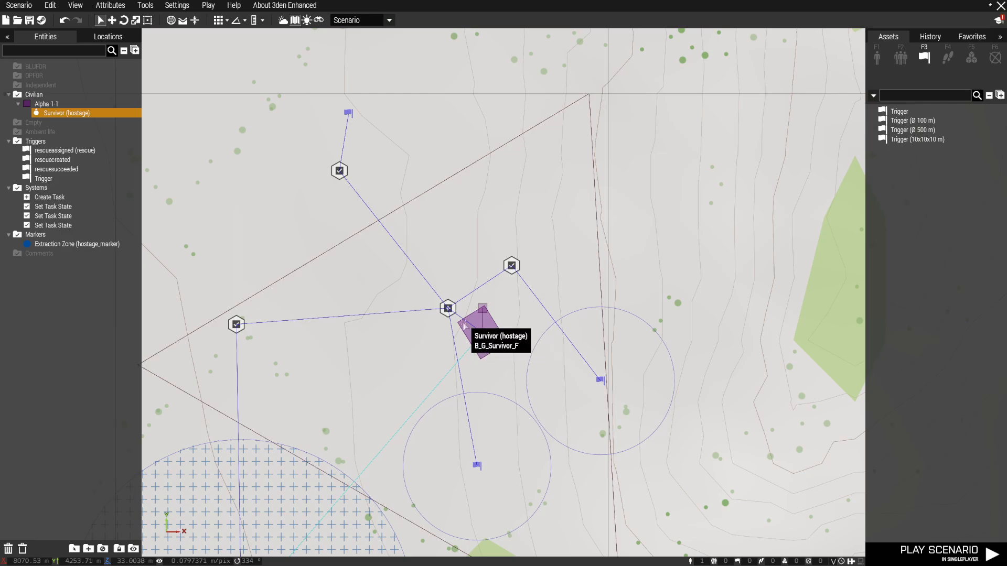
pyautogui.scroll(-6, 482, 336)
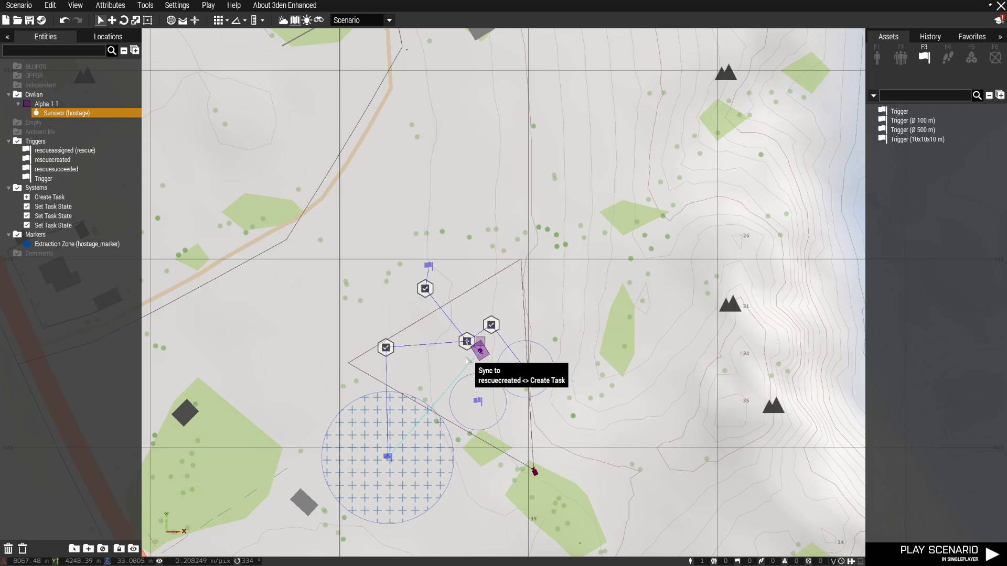
pyautogui.scroll(4, 528, 449)
pyautogui.scroll(-2, 338, 247)
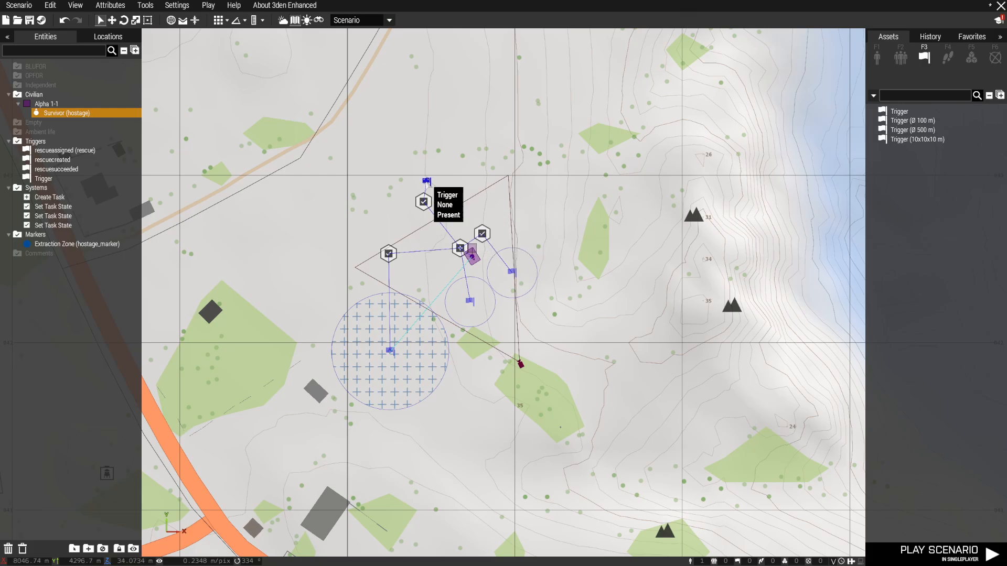
pyautogui.doubleClick(427, 182)
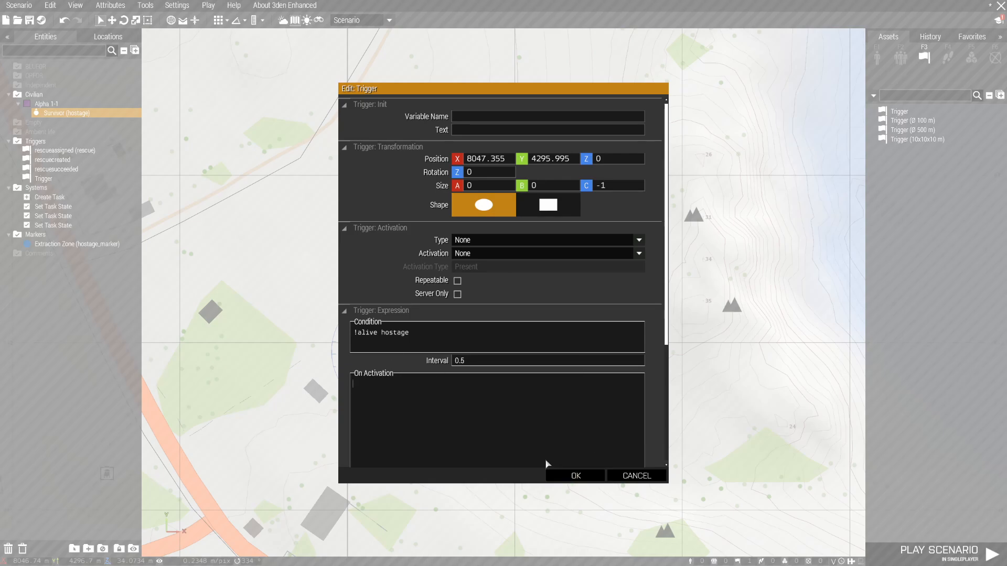
pyautogui.click(400, 405)
pyautogui.write('deleteMarker "hostage_marker')
pyautogui.scroll(-3, 477, 236)
pyautogui.scroll(3, 562, 331)
pyautogui.click(575, 476)
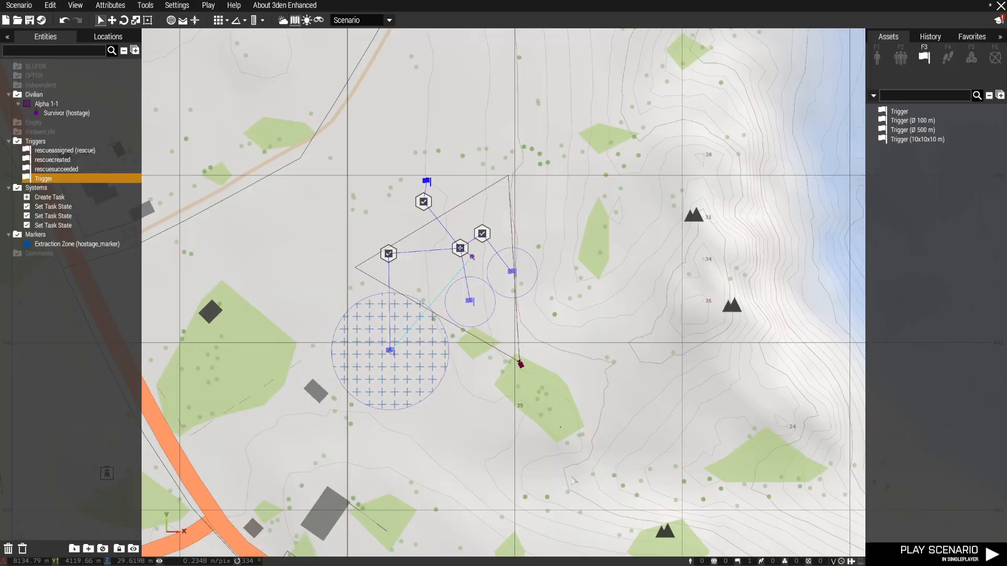
pyautogui.scroll(-5, 476, 313)
pyautogui.scroll(4, 366, 237)
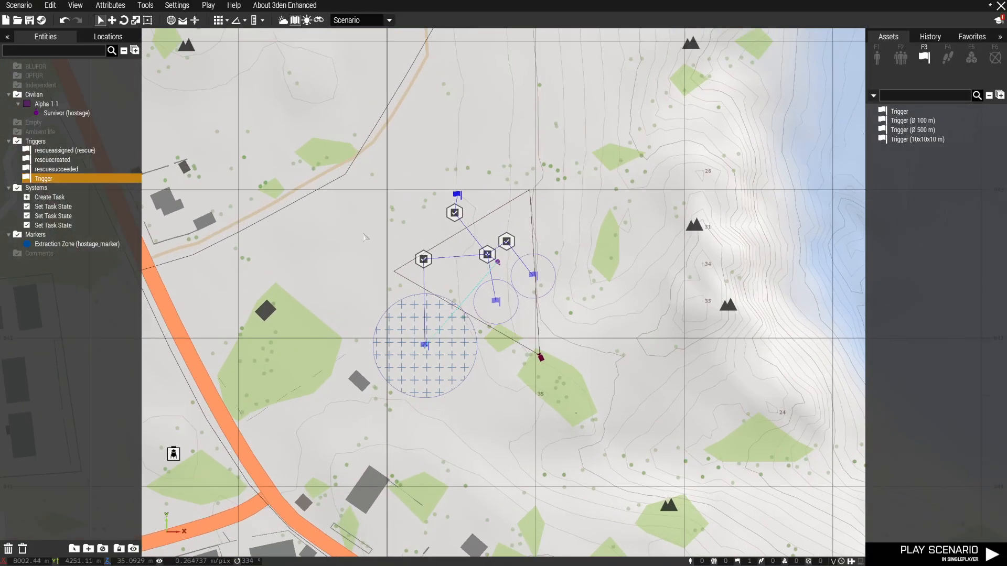
pyautogui.moveTo(340, 165); pyautogui.dragTo(600, 420)
pyautogui.moveTo(319, 144); pyautogui.dragTo(600, 435)
pyautogui.press('F2')
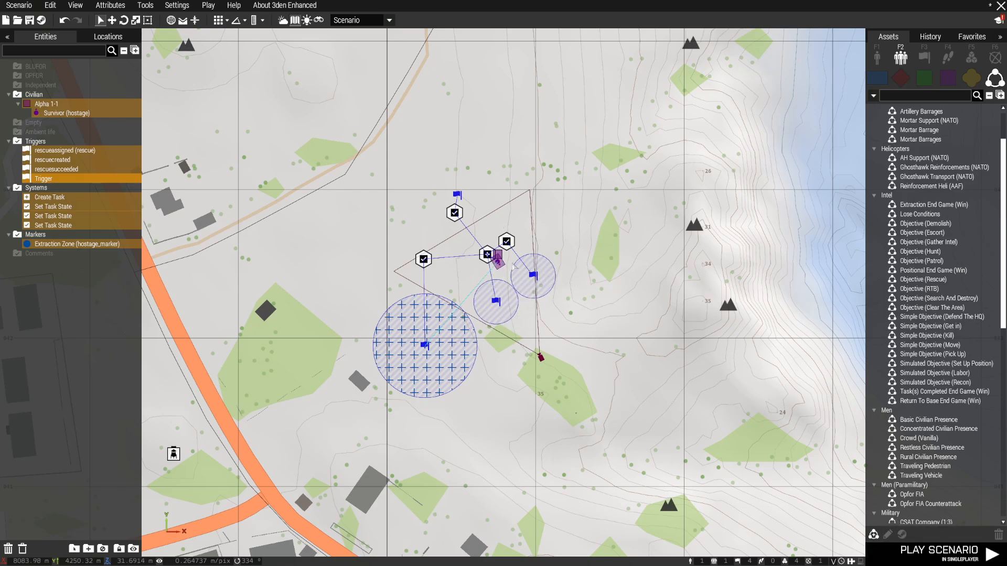
pyautogui.click(873, 534)
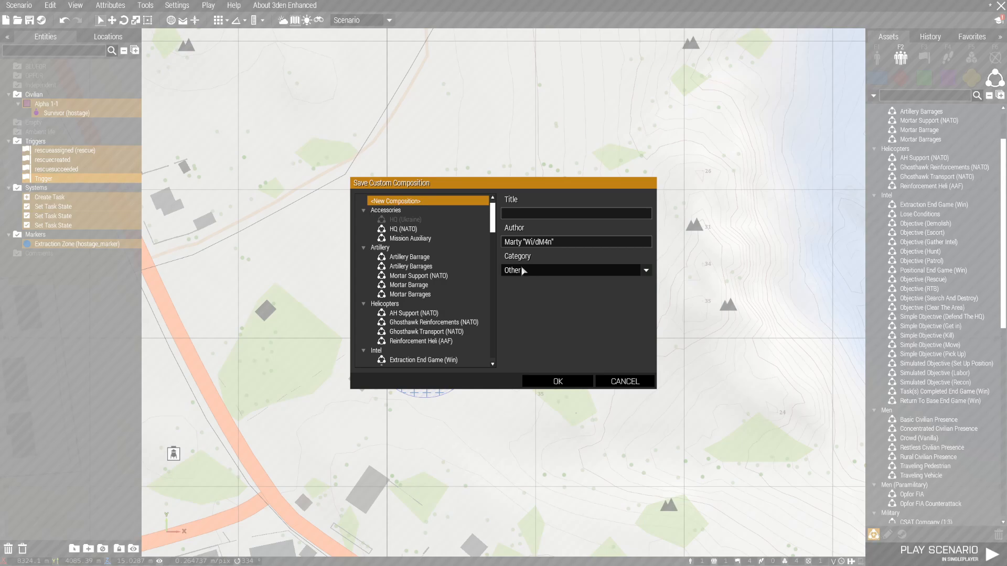
pyautogui.scroll(-10, 449, 302)
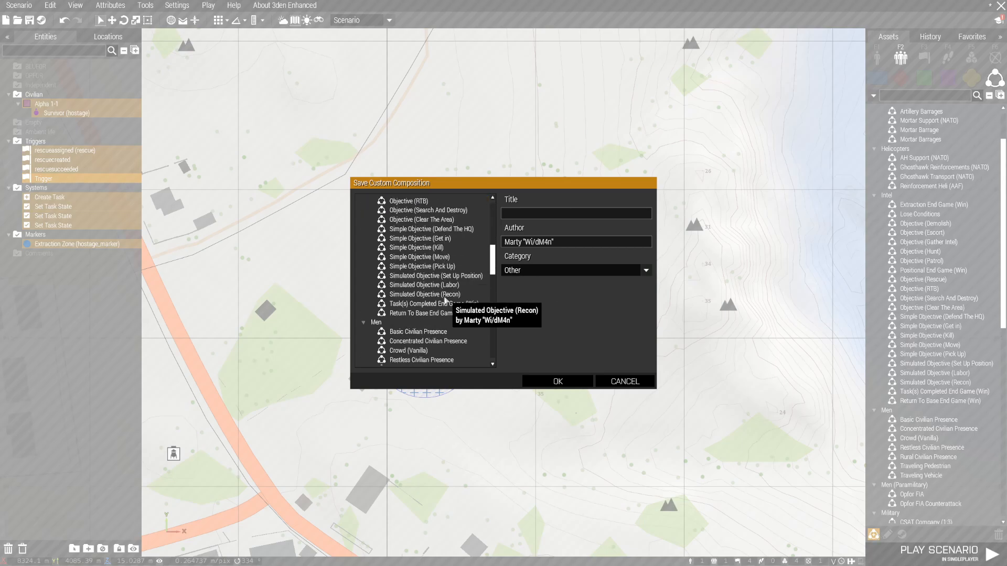
pyautogui.scroll(1, 446, 301)
pyautogui.scroll(-5, 445, 301)
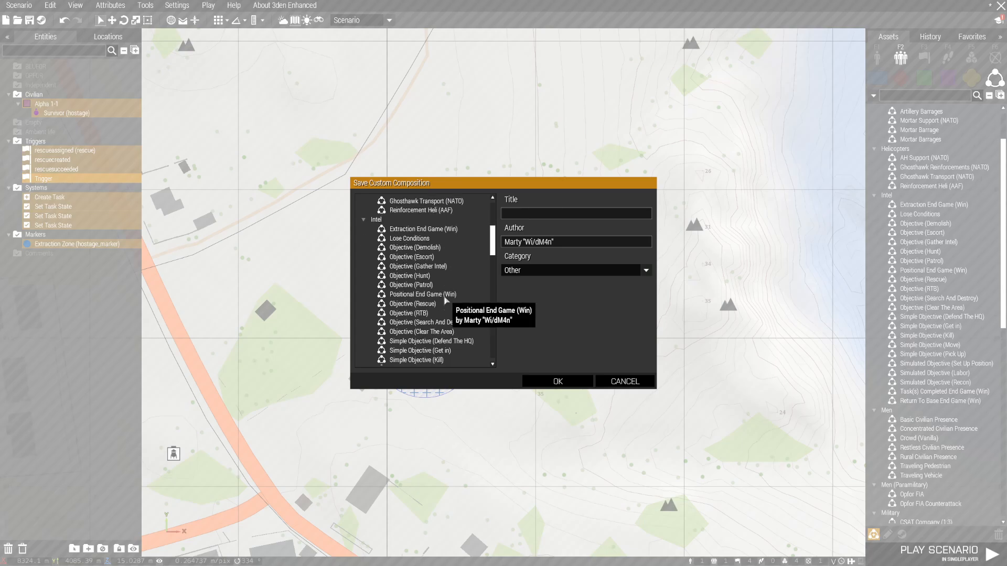
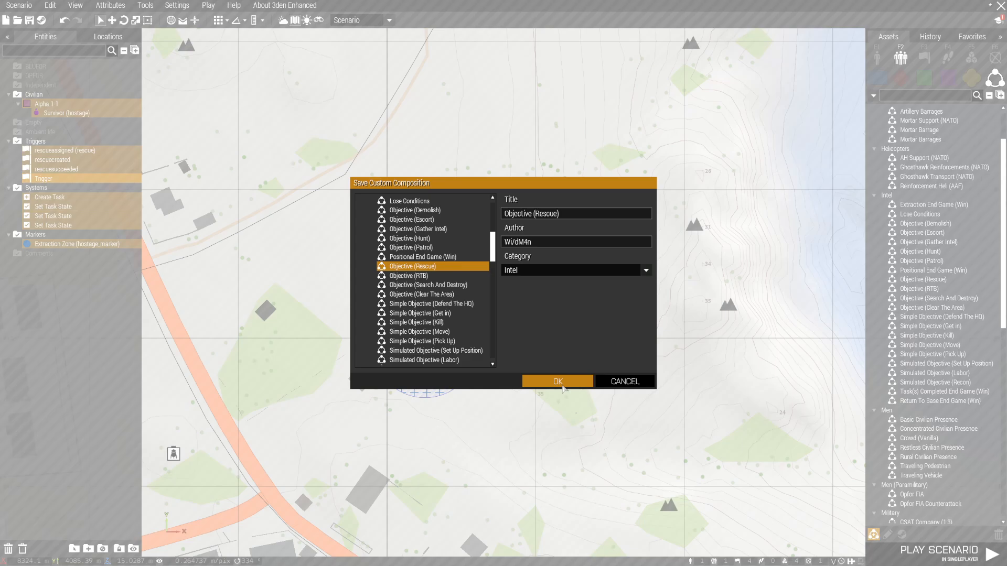
pyautogui.click(563, 387)
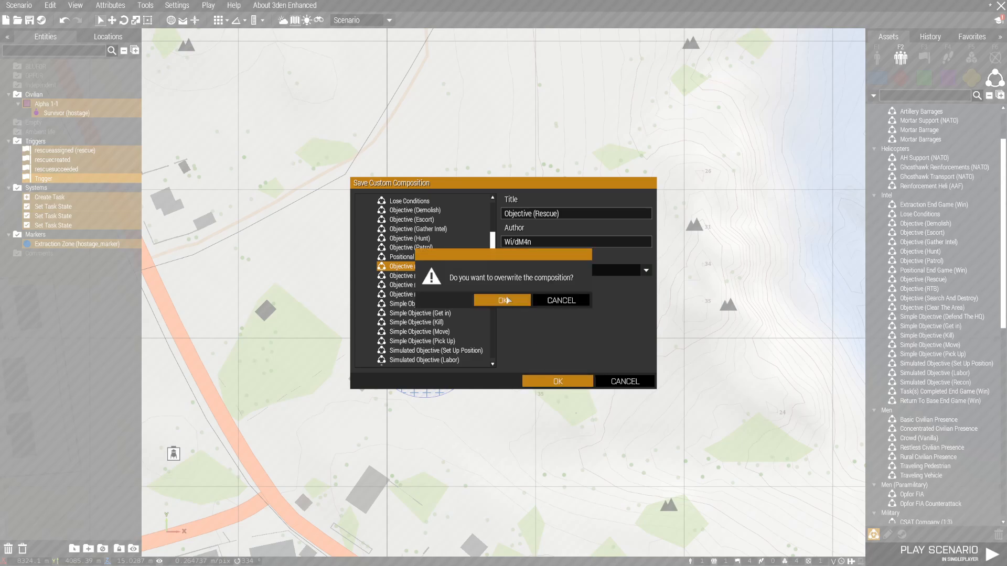
pyautogui.click(560, 301)
pyautogui.click(625, 382)
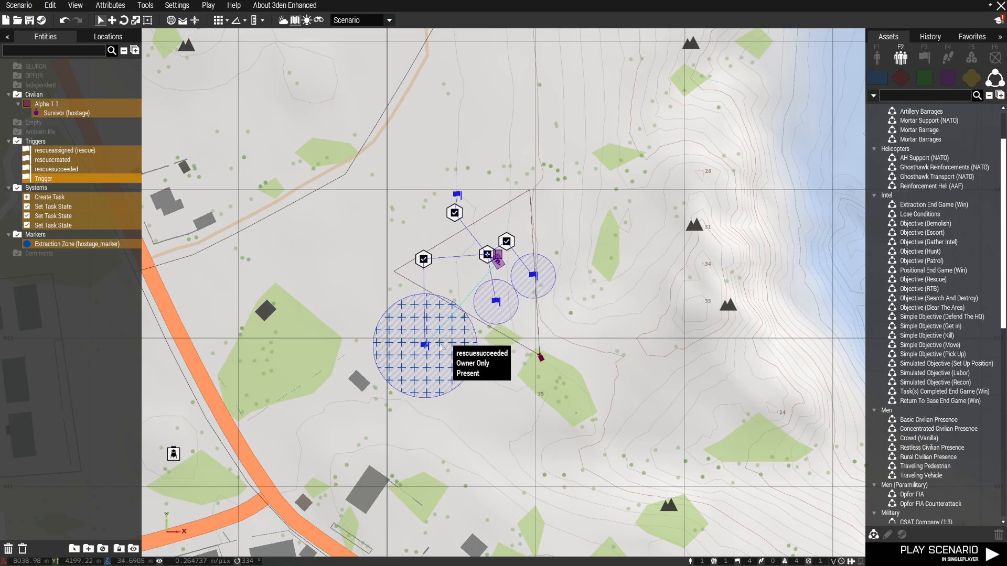
# Step: Give the rescuesucceeded trigger the variable name taskdone_1
pyautogui.scroll(3, 414, 353)
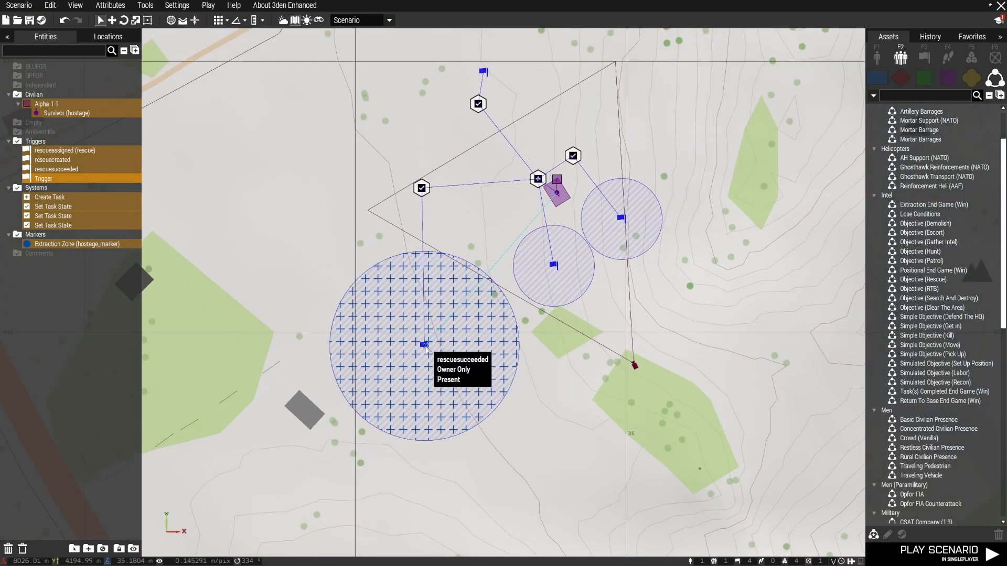
pyautogui.doubleClick(424, 346)
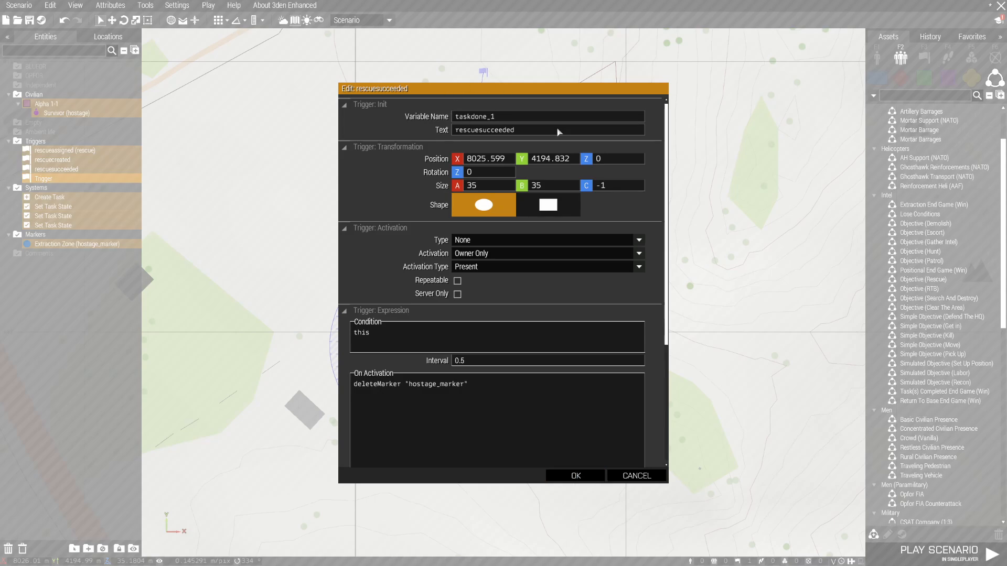
pyautogui.click(575, 476)
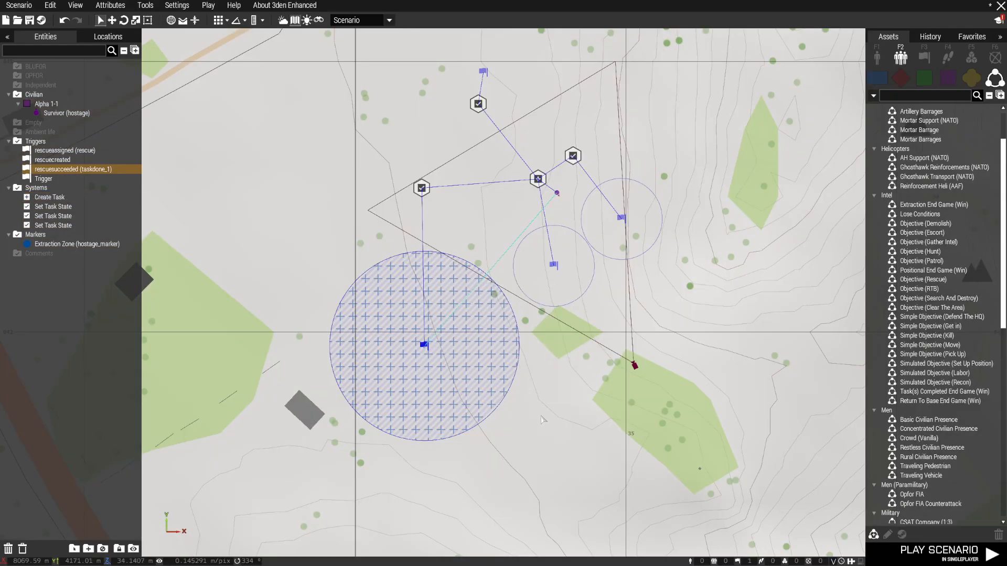
# Step: Save the hostage, all triggers, task modules and the extraction marker as a custom composition, overwriting Objective (Rescue) in the Intel category
pyautogui.scroll(-5, 543, 418)
pyautogui.moveTo(565, 407); pyautogui.dragTo(606, 339, button='right')
pyautogui.scroll(2, 609, 340)
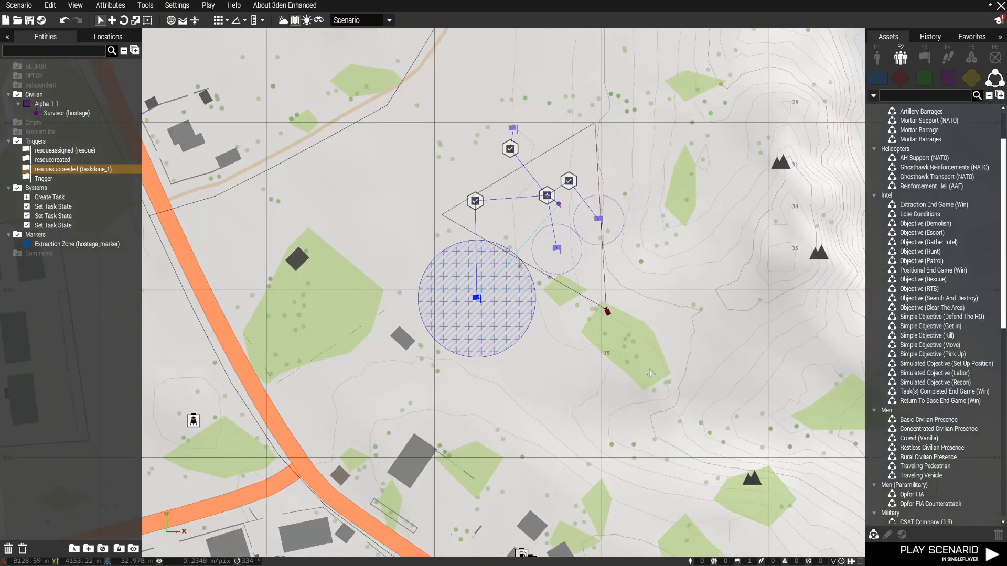
pyautogui.scroll(-1, 483, 325)
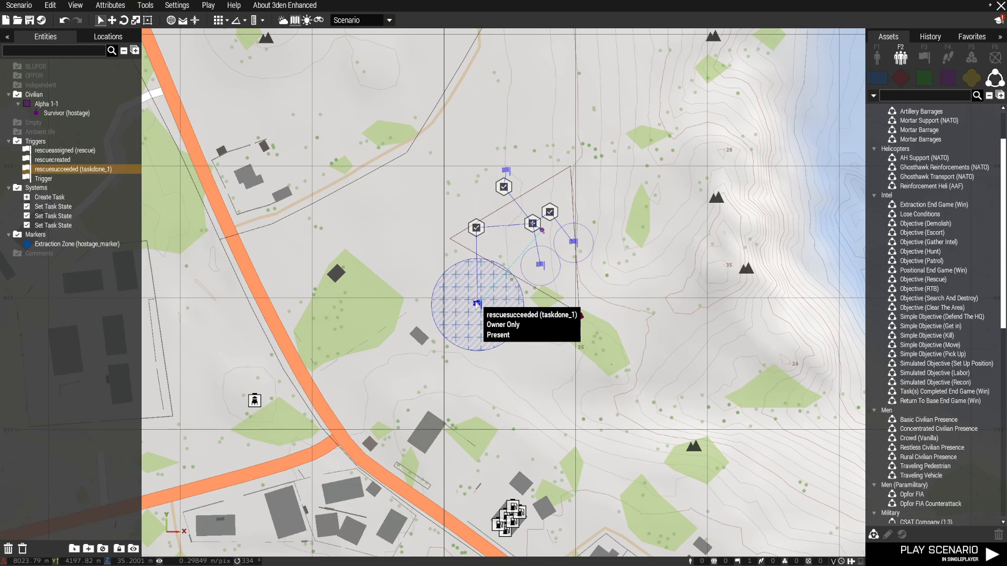
pyautogui.scroll(-2, 624, 354)
pyautogui.scroll(2, 600, 334)
pyautogui.moveTo(410, 134); pyautogui.dragTo(667, 409)
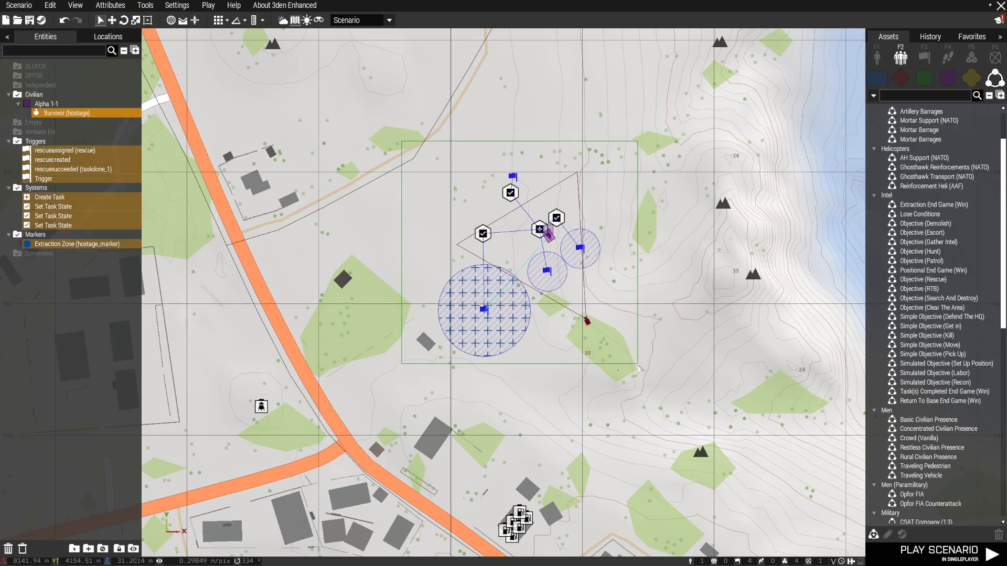
pyautogui.moveTo(638, 369); pyautogui.dragTo(640, 370)
pyautogui.click(873, 535)
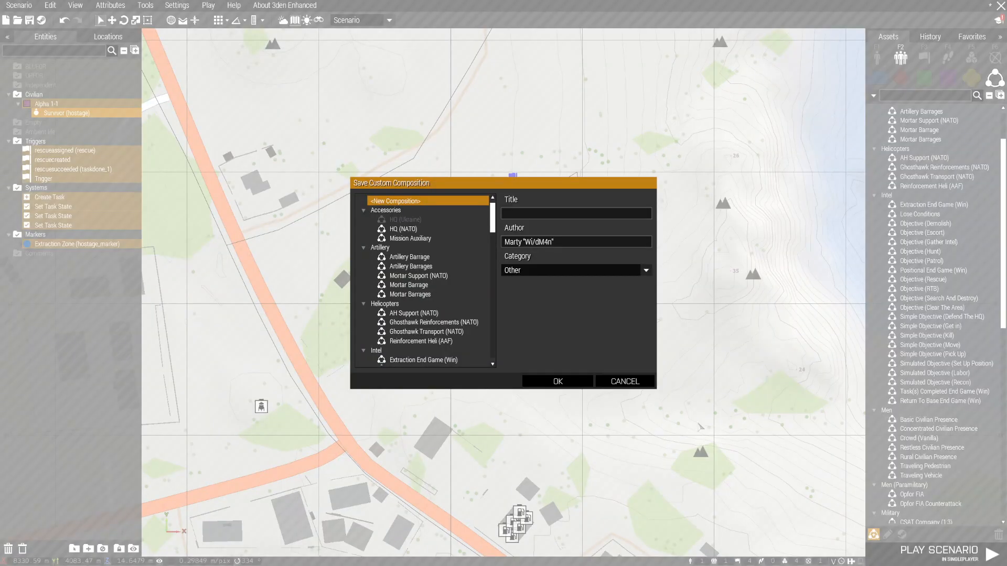
pyautogui.scroll(-3, 418, 302)
pyautogui.scroll(-3, 418, 303)
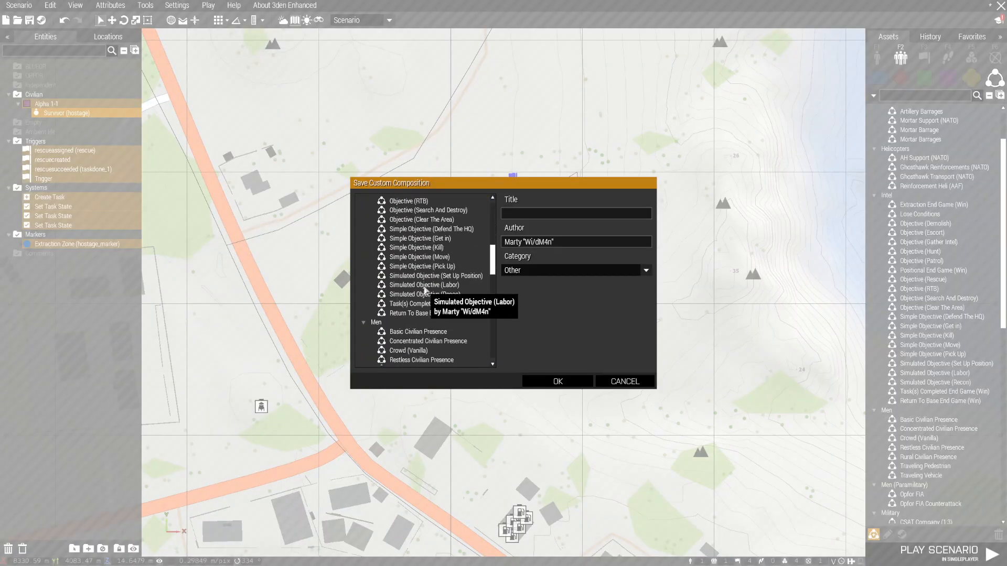
pyautogui.scroll(4, 430, 302)
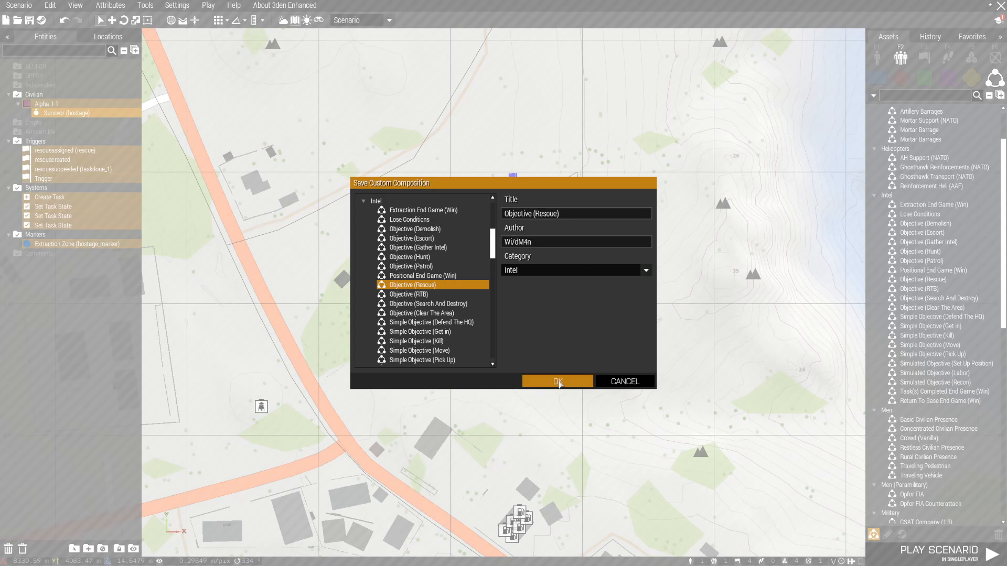
pyautogui.click(558, 381)
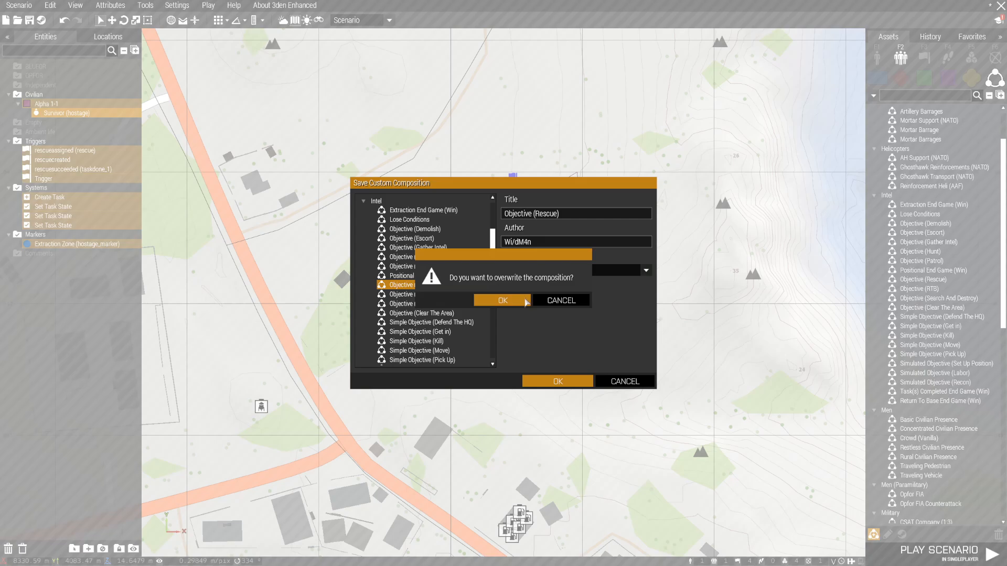
pyautogui.click(502, 301)
pyautogui.scroll(-3, 493, 278)
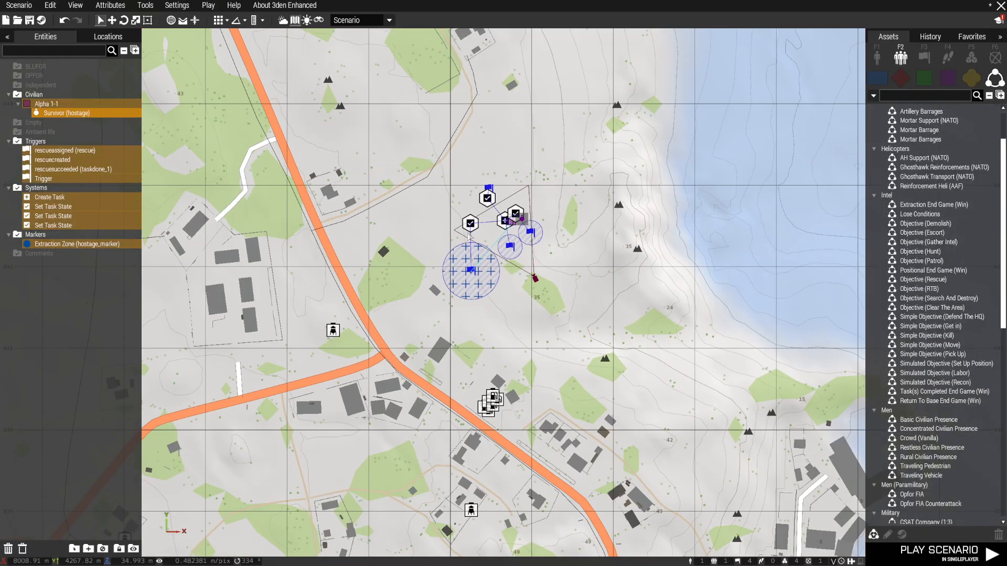
pyautogui.scroll(5, 474, 246)
pyautogui.scroll(-3, 472, 246)
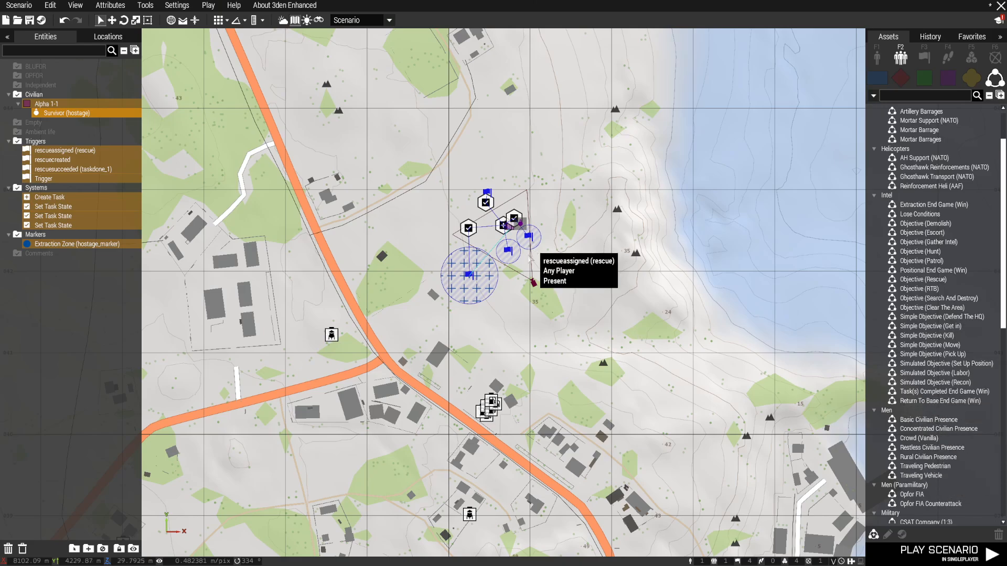
# Step: Delete the hostage, all triggers, task modules and the extraction marker from the map
pyautogui.scroll(3, 496, 302)
pyautogui.scroll(-2, 387, 167)
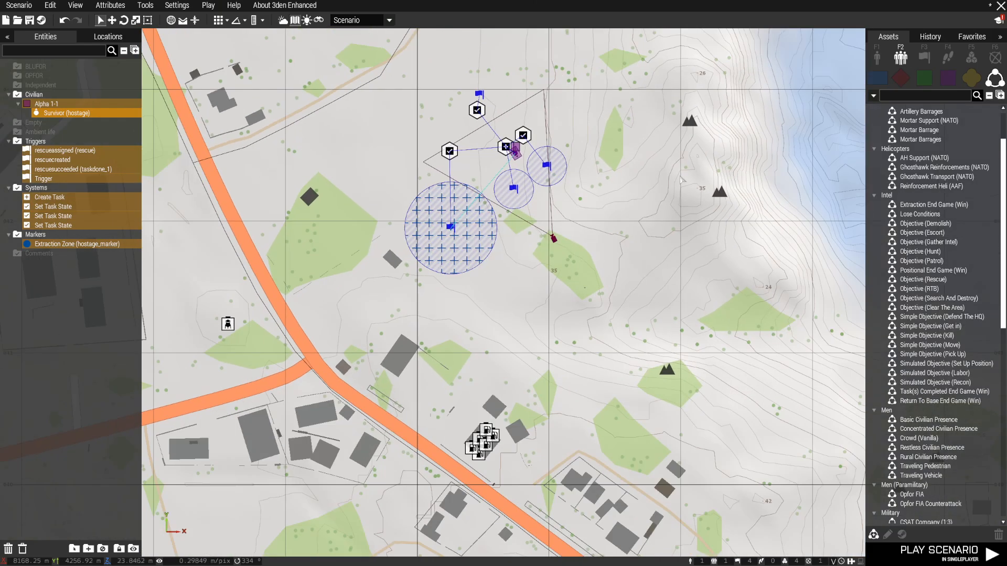
pyautogui.scroll(-2, 415, 209)
pyautogui.scroll(4, 411, 181)
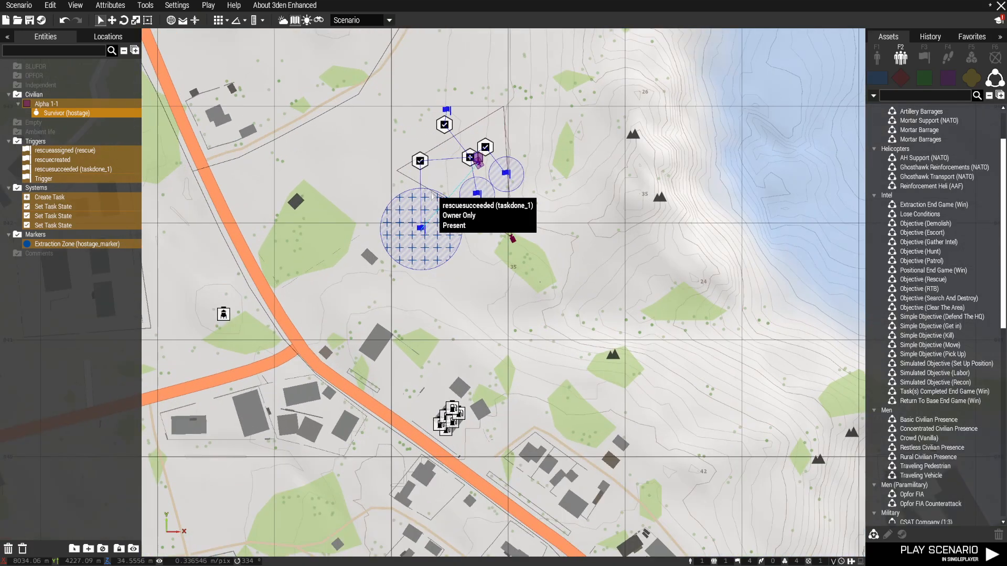
pyautogui.scroll(-2, 370, 165)
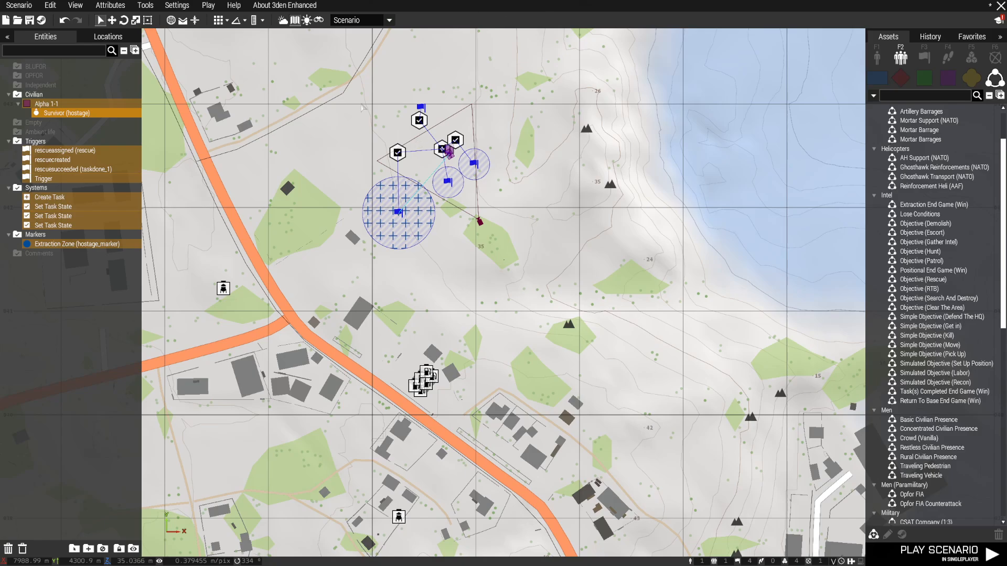
pyautogui.scroll(-1, 360, 178)
pyautogui.scroll(3, 360, 186)
pyautogui.scroll(-2, 384, 210)
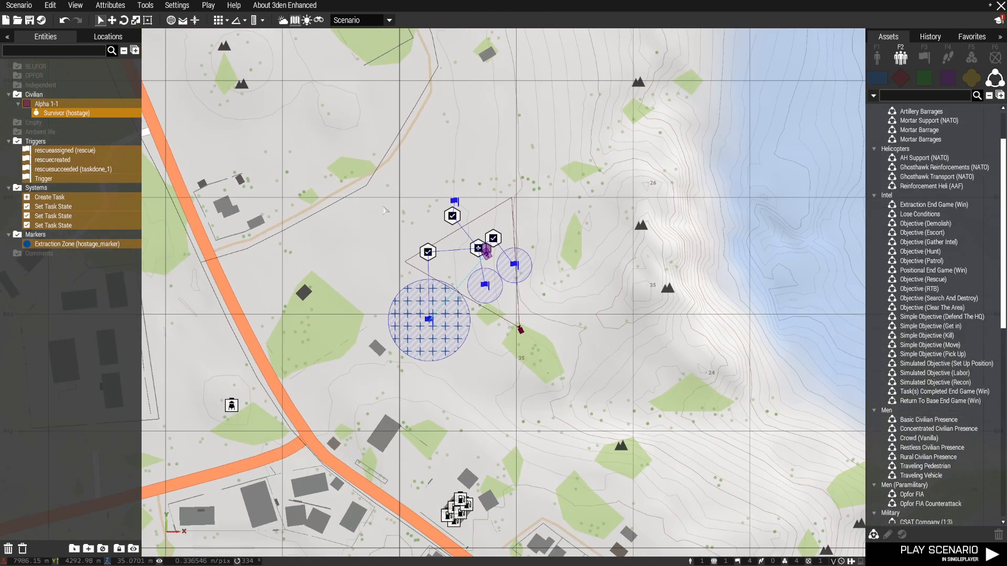
pyautogui.moveTo(316, 152); pyautogui.dragTo(671, 464)
pyautogui.press('Delete')
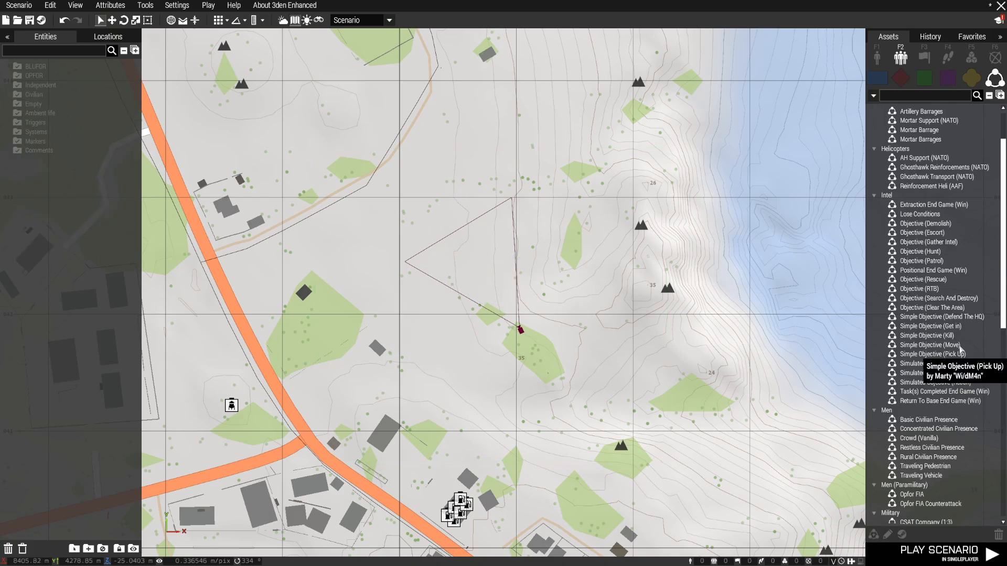
pyautogui.click(923, 279)
pyautogui.scroll(-3, 433, 294)
pyautogui.scroll(-3, 430, 293)
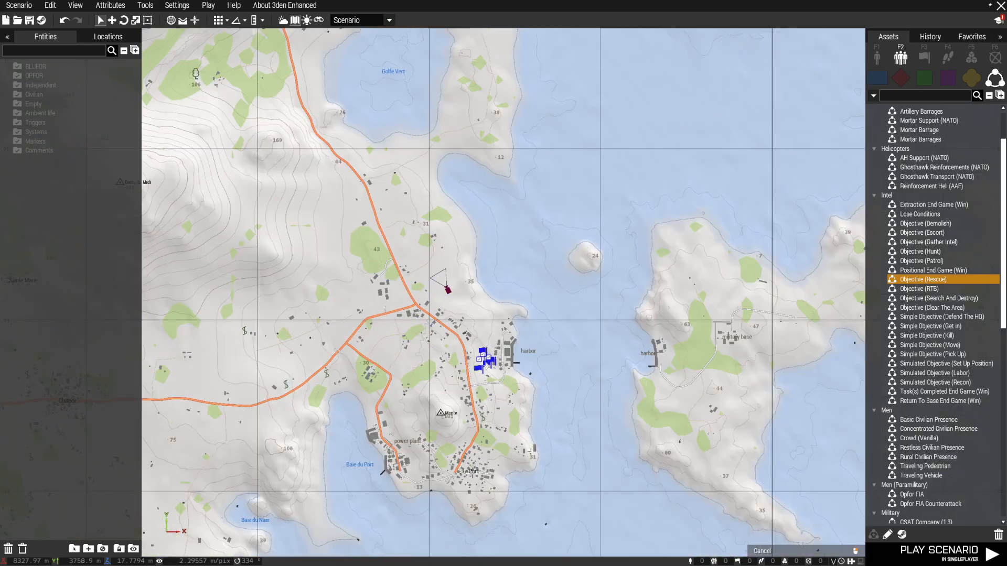
pyautogui.moveTo(486, 419); pyautogui.dragTo(518, 212, button='right')
pyautogui.scroll(3, 491, 224)
pyautogui.moveTo(593, 125); pyautogui.dragTo(476, 308, button='right')
pyautogui.scroll(4, 474, 307)
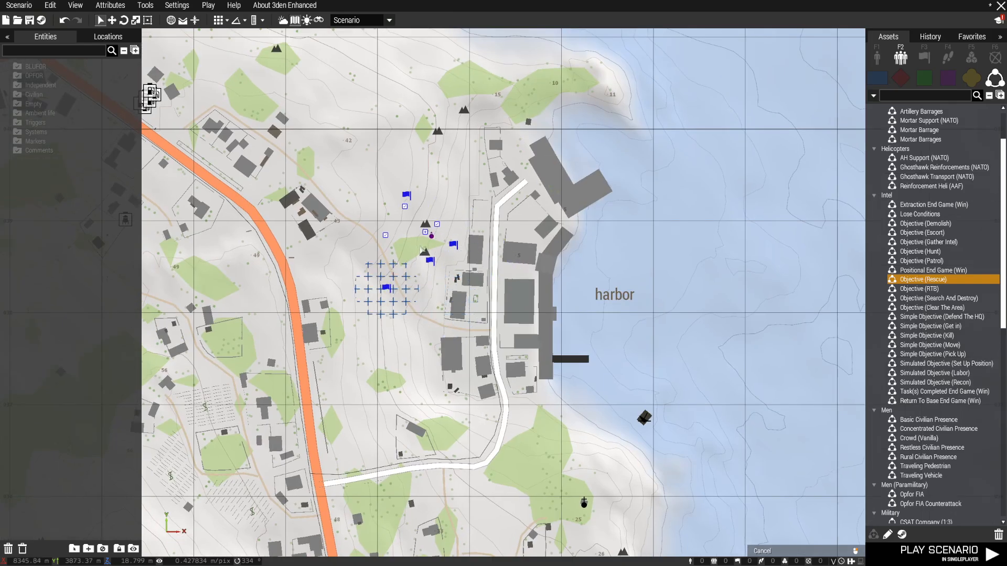
pyautogui.scroll(-8, 382, 160)
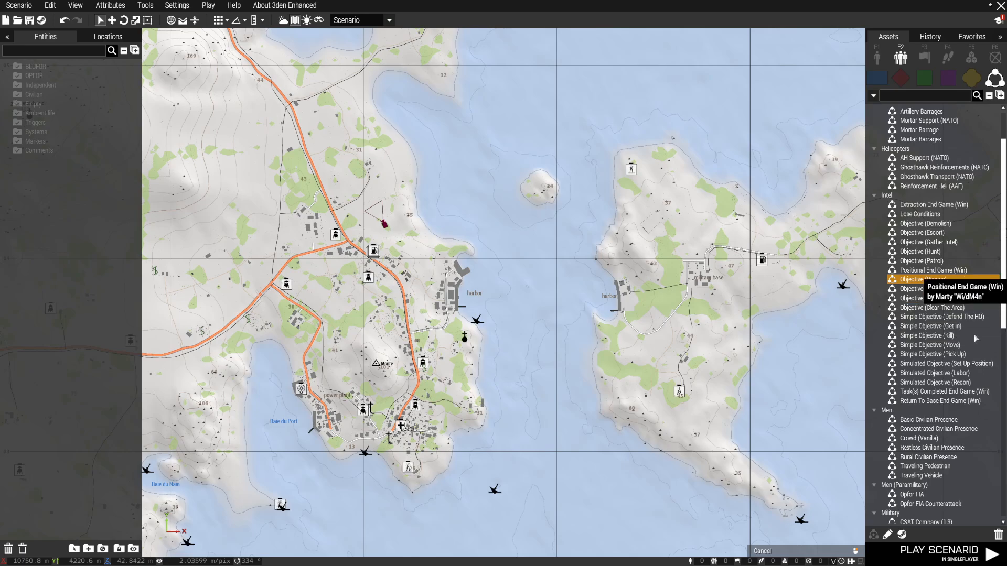
# Step: Place the NATO SpecOp Command composition beside the main road west of the harbor
pyautogui.scroll(-5, 944, 418)
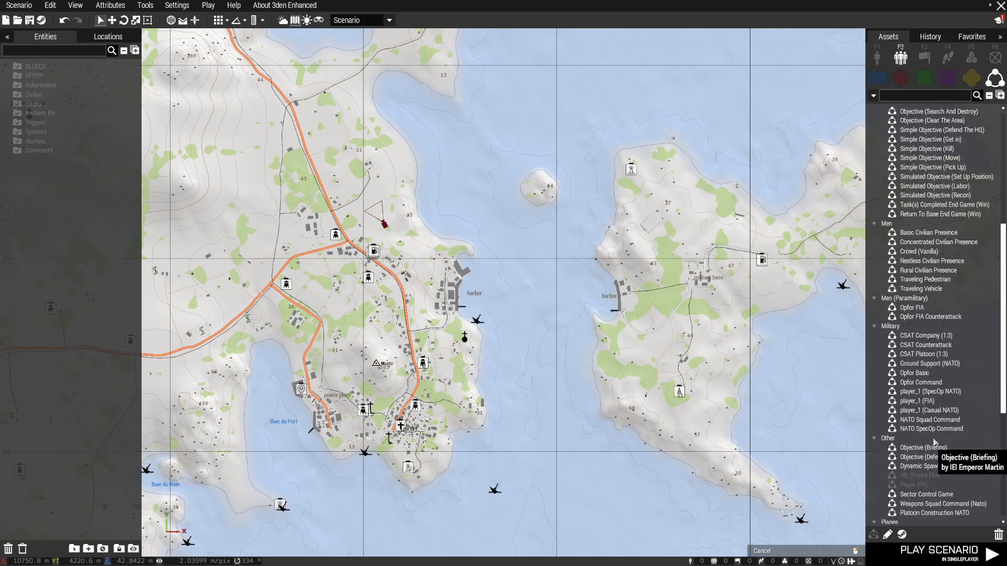
pyautogui.click(940, 439)
pyautogui.click(934, 429)
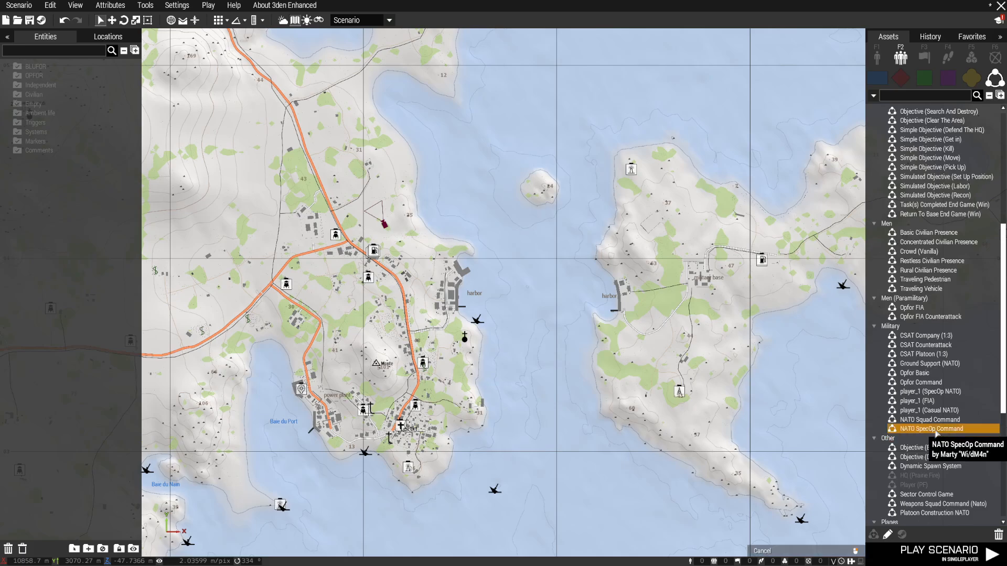
pyautogui.scroll(3, 346, 233)
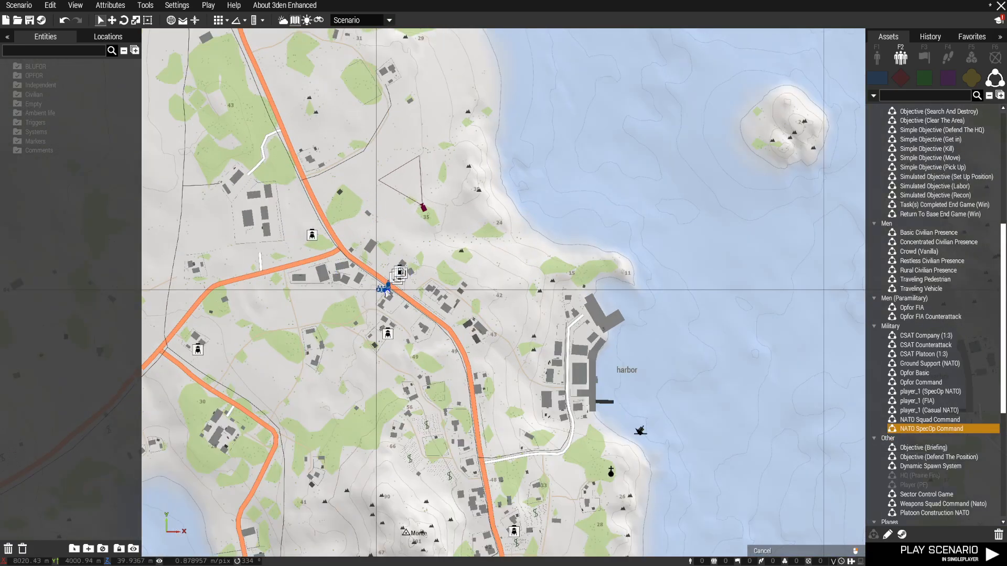
pyautogui.moveTo(461, 345); pyautogui.dragTo(393, 289, button='right')
pyautogui.click(380, 298)
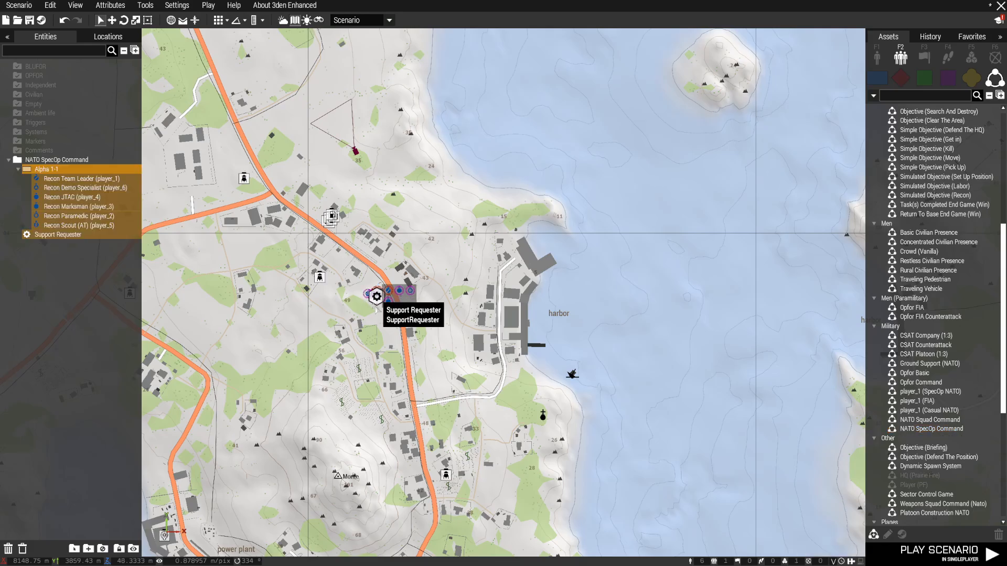
# Step: Go to the 3D view near the placed recon squad and select the whole squad with its Support Requester
pyautogui.rightClick(374, 317)
pyautogui.click(408, 322)
pyautogui.scroll(-5, 404, 314)
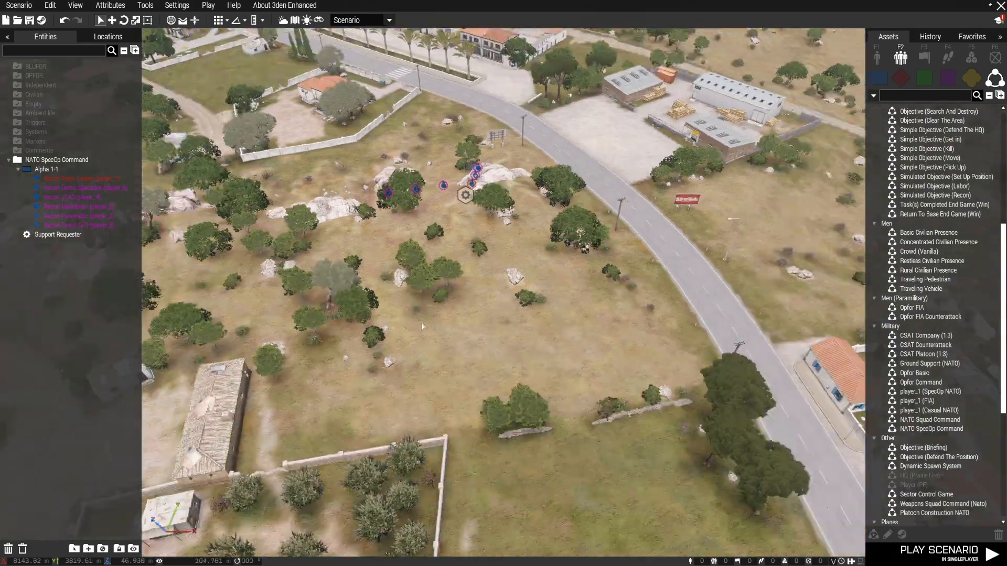
pyautogui.press('w')
pyautogui.hotkey('ctrl', 'a')
# Step: Examine the terrain between the harbor and the recon squad in the 3D view
pyautogui.moveTo(463, 342)
pyautogui.mouseDown()
pyautogui.moveTo(777, 235)
pyautogui.moveTo(668, 300)
pyautogui.moveTo(858, 253)
pyautogui.moveTo(443, 236)
pyautogui.moveTo(582, 270)
pyautogui.moveTo(537, 317)
pyautogui.moveTo(652, 297)
pyautogui.moveTo(573, 310)
pyautogui.moveTo(602, 326)
pyautogui.moveTo(575, 299)
pyautogui.moveTo(514, 307)
pyautogui.moveTo(568, 305)
pyautogui.moveTo(600, 292)
pyautogui.moveTo(546, 320)
pyautogui.moveTo(506, 301)
pyautogui.moveTo(497, 307)
pyautogui.moveTo(542, 294)
pyautogui.moveTo(481, 339)
pyautogui.moveTo(441, 348)
pyautogui.moveTo(445, 336)
pyautogui.moveTo(441, 349)
pyautogui.moveTo(446, 343)
pyautogui.mouseUp()
pyautogui.press('d')
pyautogui.press('s')
pyautogui.press('a')
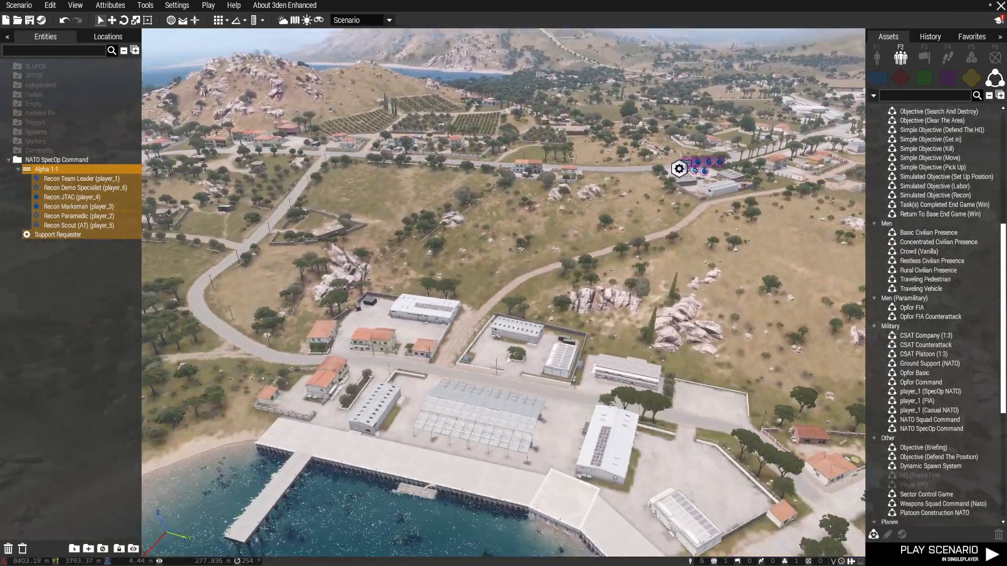
pyautogui.press('w')
pyautogui.press('d')
pyautogui.press('s')
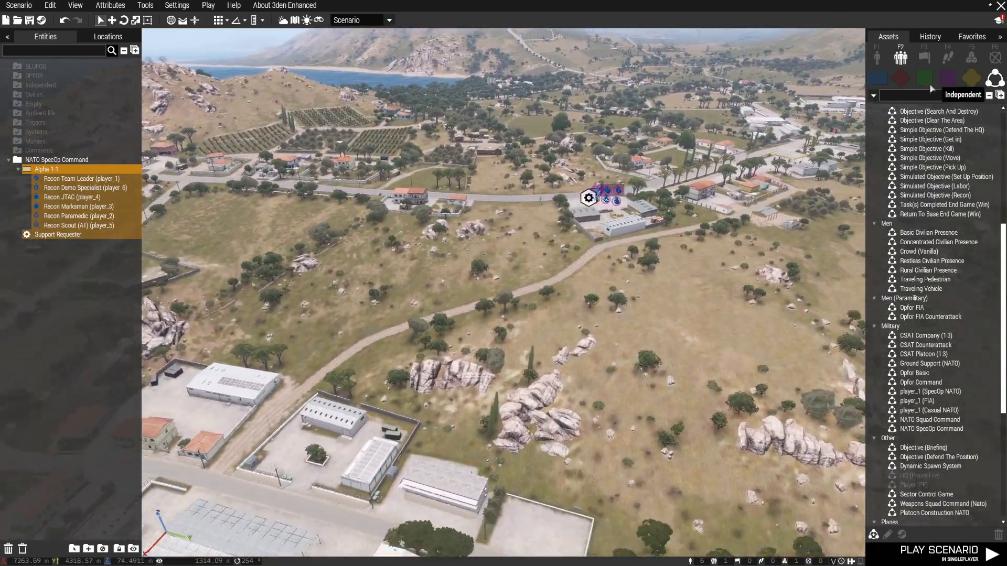
pyautogui.press('d')
pyautogui.press('s')
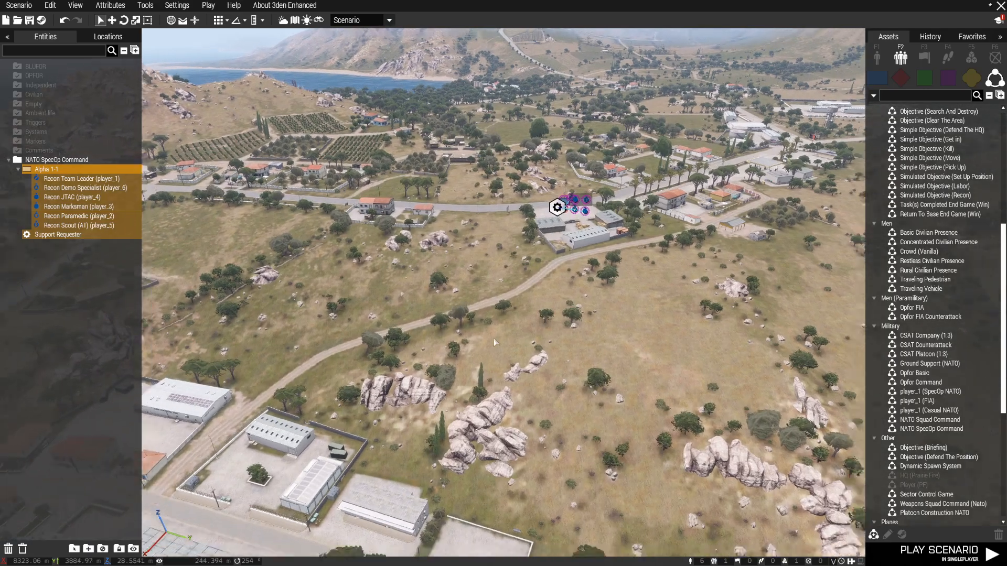
pyautogui.press('s')
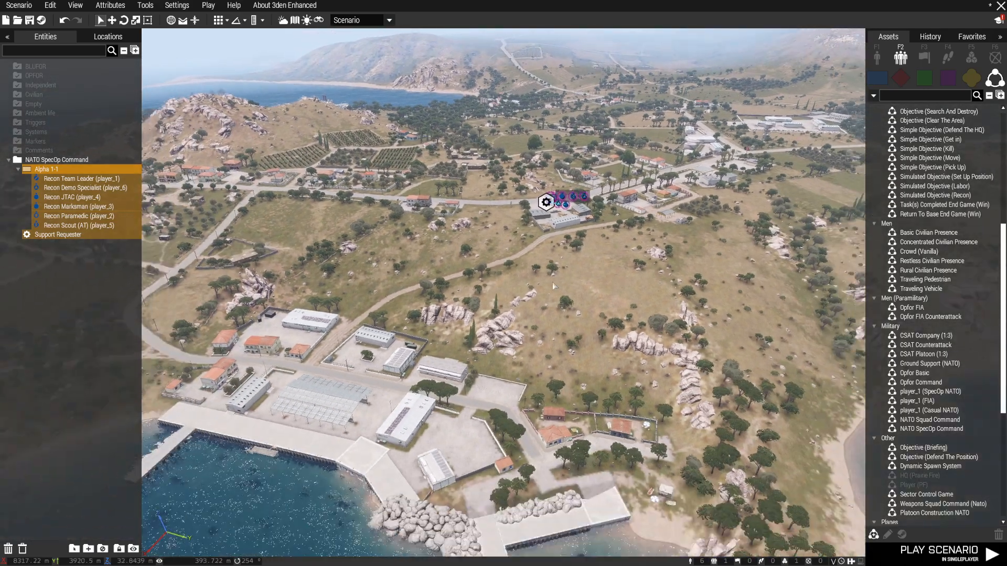
# Step: Place the Objective (Rescue) composition among the harbor buildings on the map
pyautogui.press('m')
pyautogui.scroll(4, 931, 262)
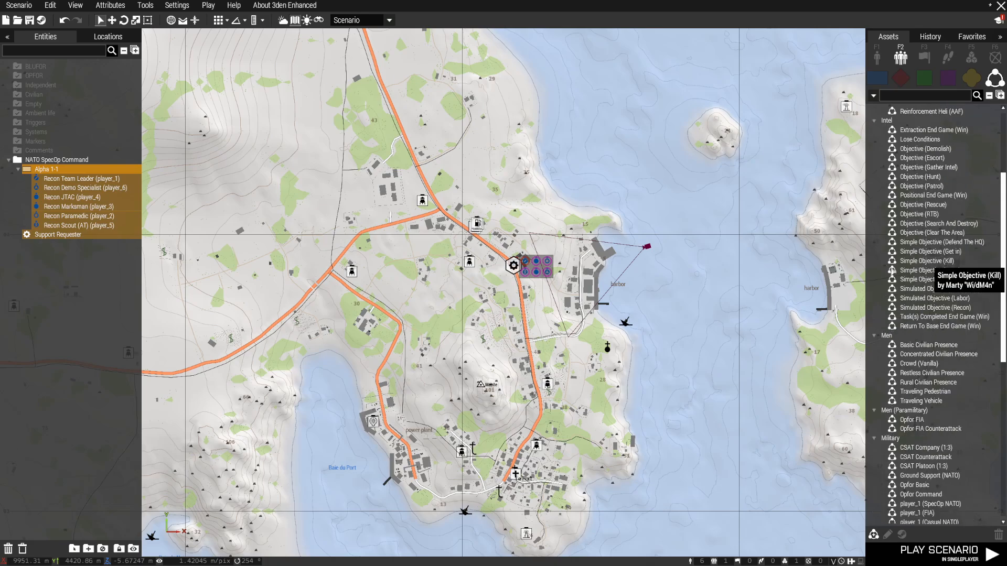
pyautogui.click(923, 204)
pyautogui.scroll(1, 561, 307)
pyautogui.scroll(3, 561, 307)
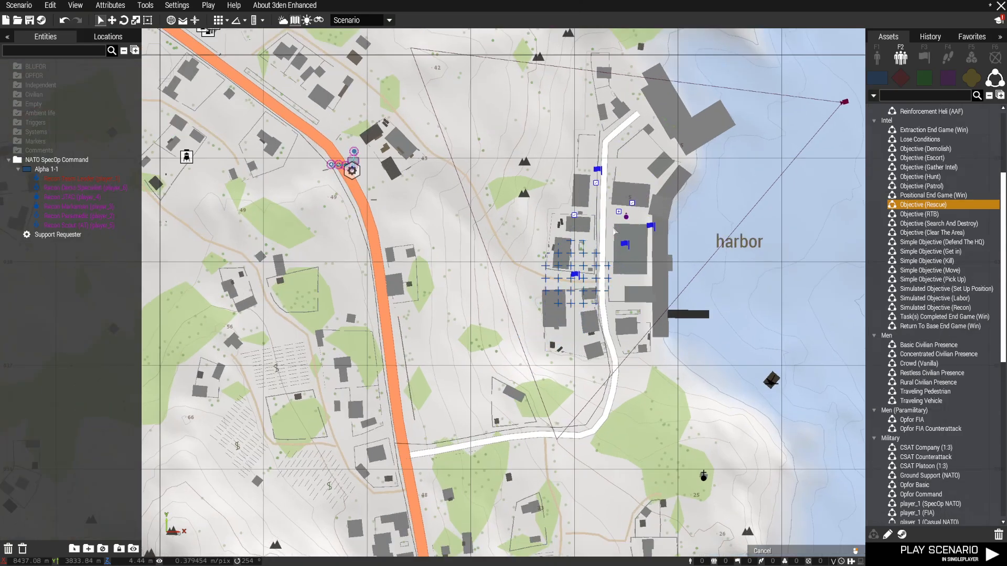
pyautogui.click(568, 276)
pyautogui.scroll(2, 619, 265)
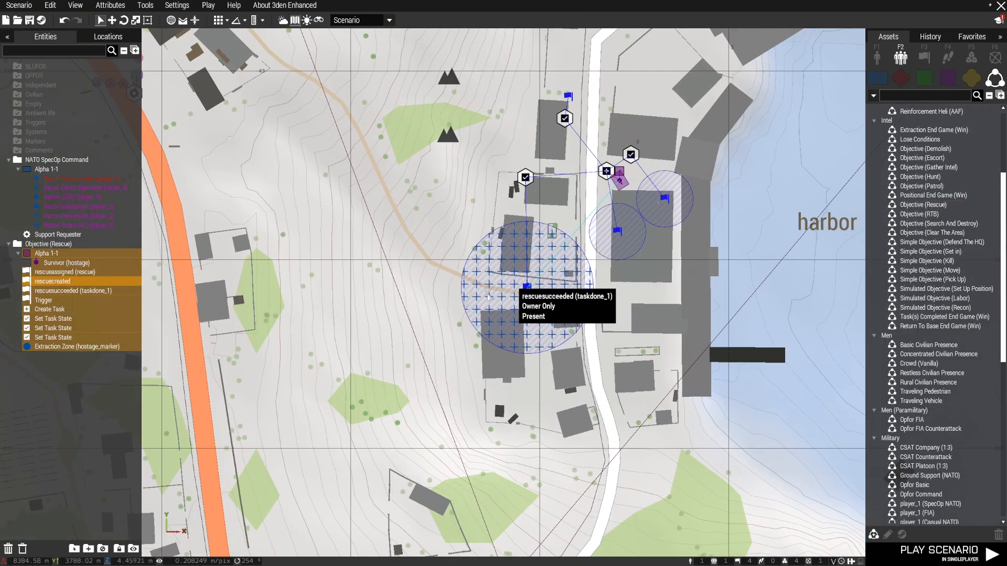
# Step: Move the rescuecreated trigger from the harbor onto the player squad's position by the main road
pyautogui.click(619, 232)
pyautogui.scroll(-2, 621, 233)
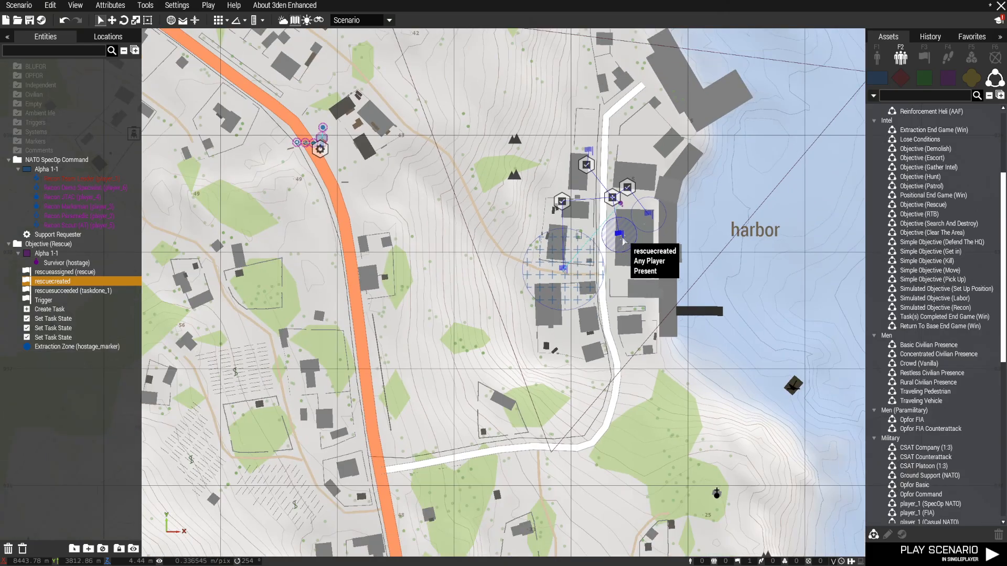
pyautogui.moveTo(593, 231); pyautogui.dragTo(323, 146)
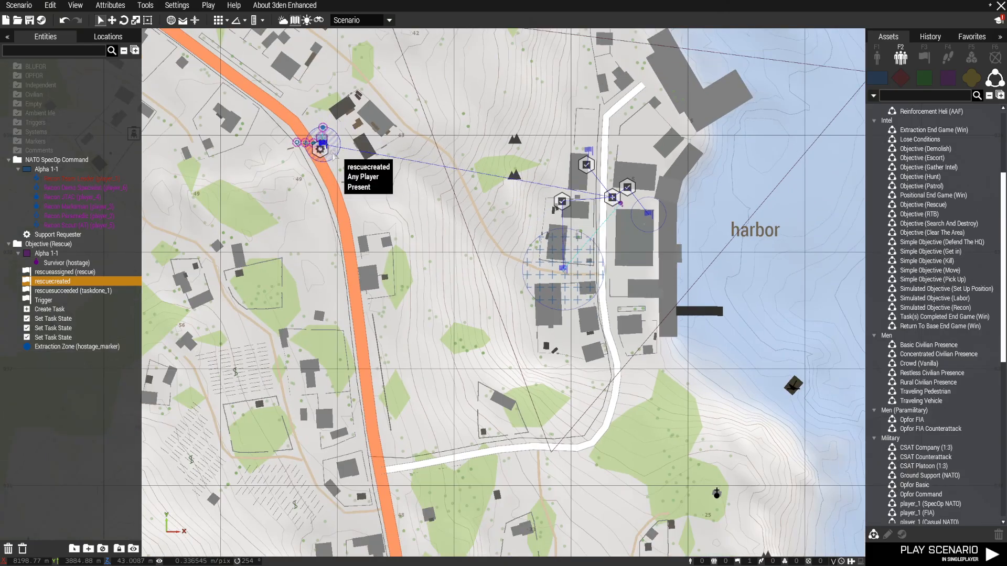
pyautogui.scroll(4, 323, 144)
# Step: Move the rescueassigned trigger onto the player squad, nearly concentric with the rescuecreated trigger
pyautogui.scroll(-5, 477, 259)
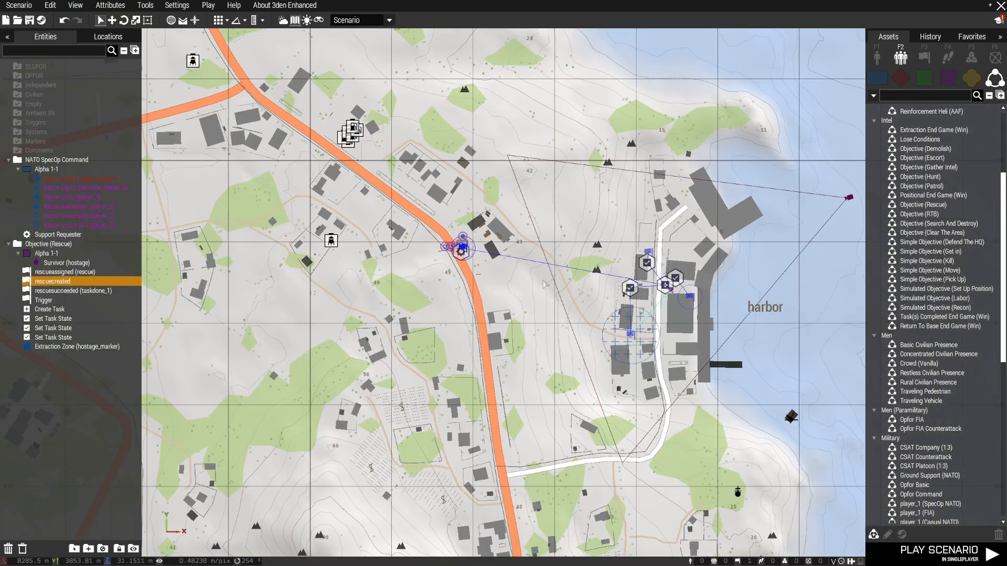
pyautogui.moveTo(689, 297); pyautogui.dragTo(462, 251)
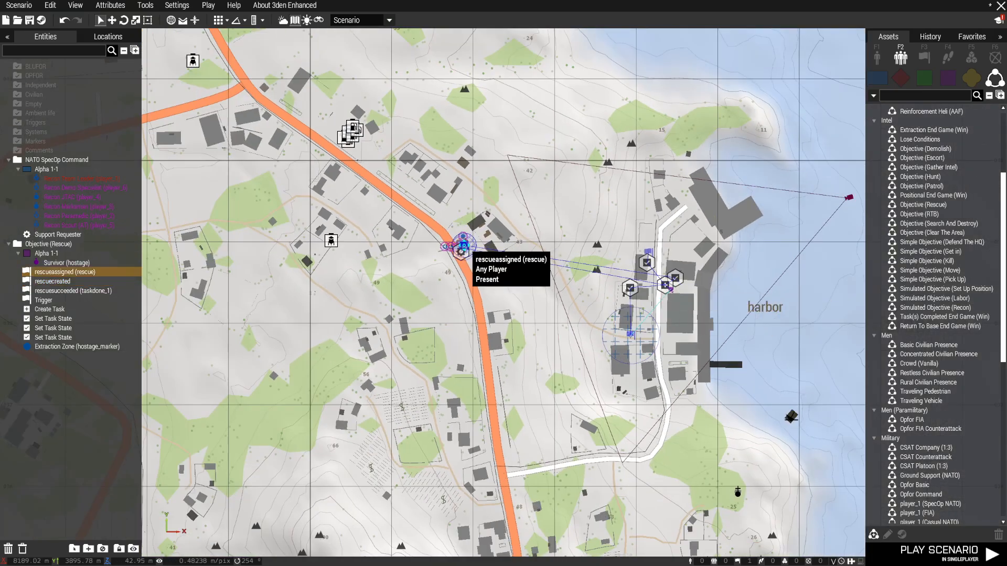
pyautogui.scroll(5, 463, 251)
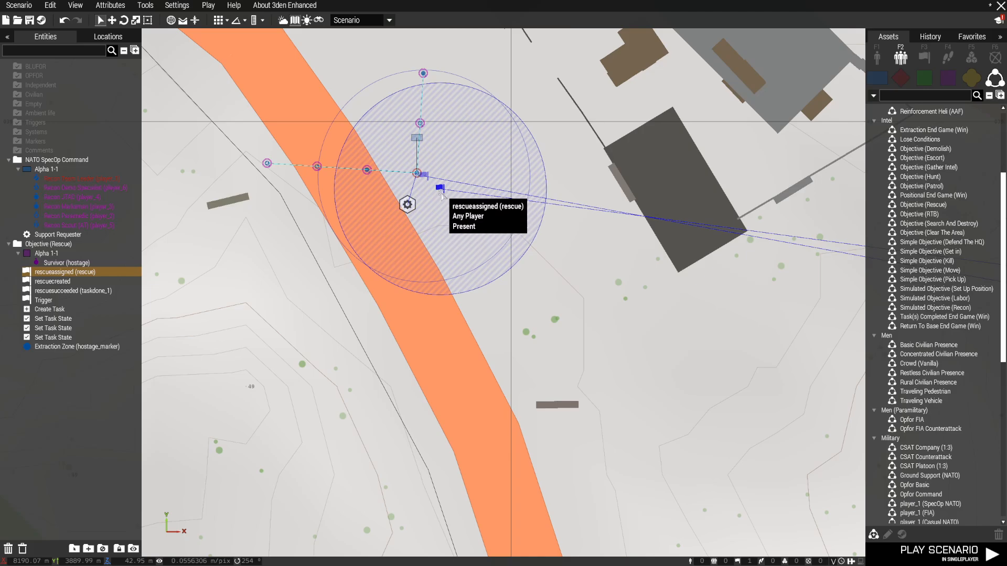
pyautogui.moveTo(438, 188)
pyautogui.mouseDown()
pyautogui.moveTo(423, 169)
pyautogui.moveTo(431, 184)
pyautogui.mouseUp()
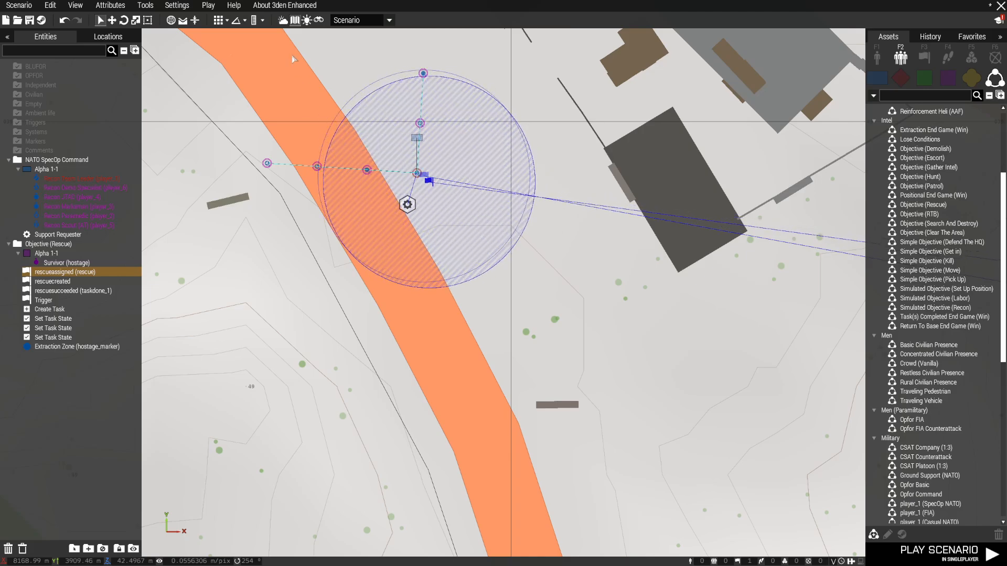
pyautogui.scroll(-4, 431, 184)
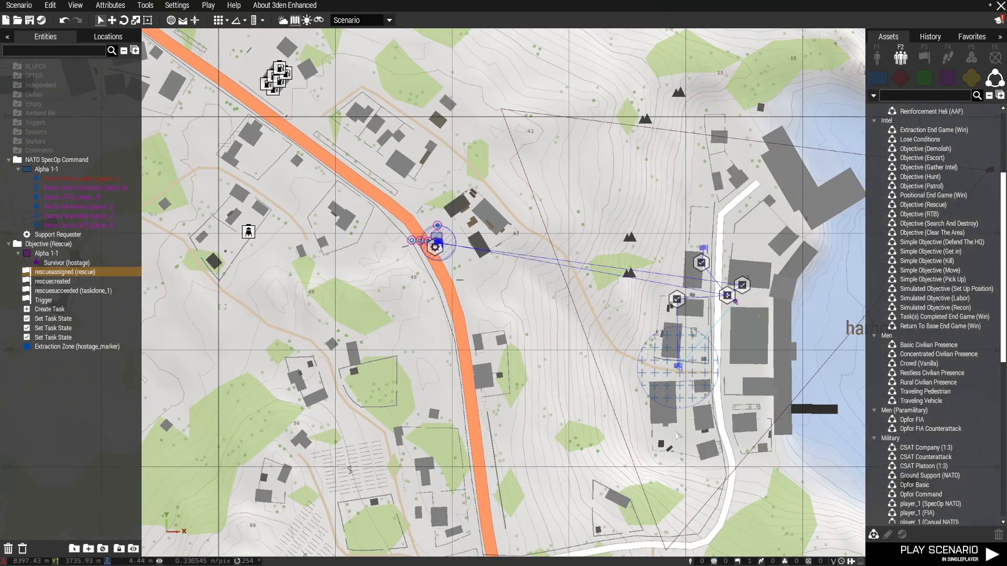
# Step: Move the rescuesucceeded trigger together with the Extraction Zone marker to the fuel station northwest of the player squad
pyautogui.moveTo(677, 432); pyautogui.dragTo(573, 372, button='right')
pyautogui.scroll(2, 602, 312)
pyautogui.moveTo(443, 261); pyautogui.dragTo(642, 379)
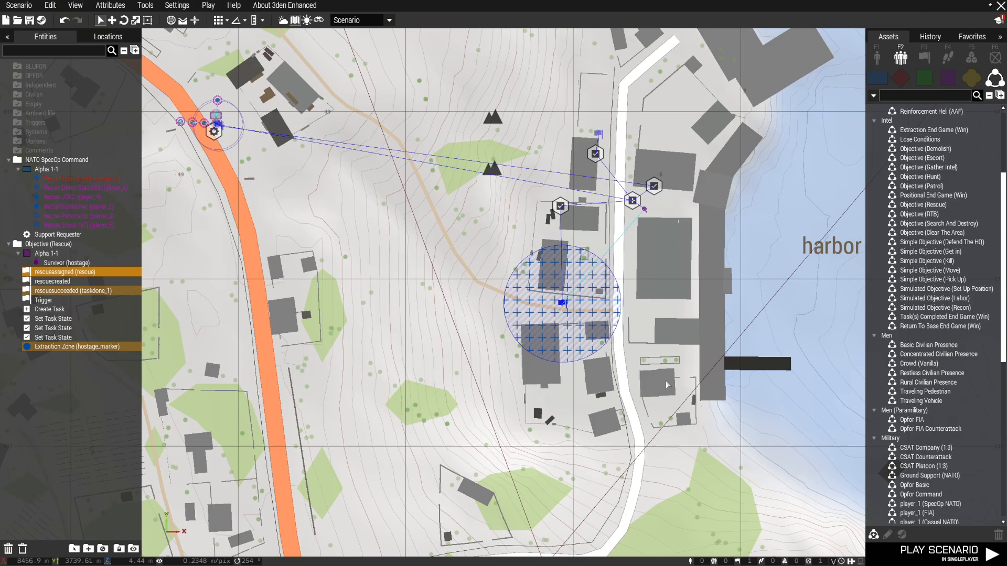
pyautogui.scroll(-1, 644, 377)
pyautogui.moveTo(578, 324)
pyautogui.mouseDown()
pyautogui.moveTo(376, 282)
pyautogui.moveTo(593, 391)
pyautogui.moveTo(460, 357)
pyautogui.moveTo(452, 386)
pyautogui.moveTo(452, 341)
pyautogui.mouseUp()
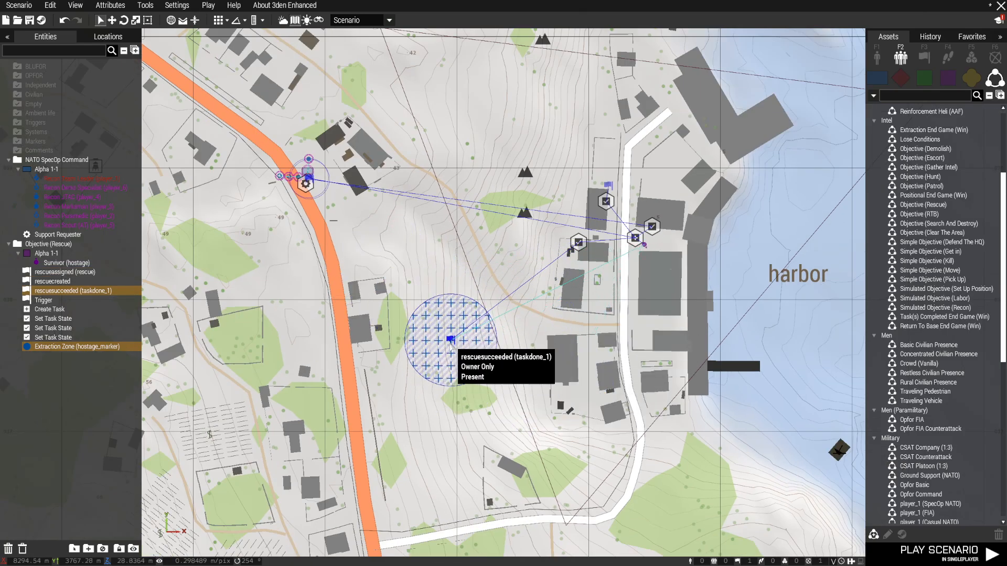
pyautogui.scroll(-2, 383, 323)
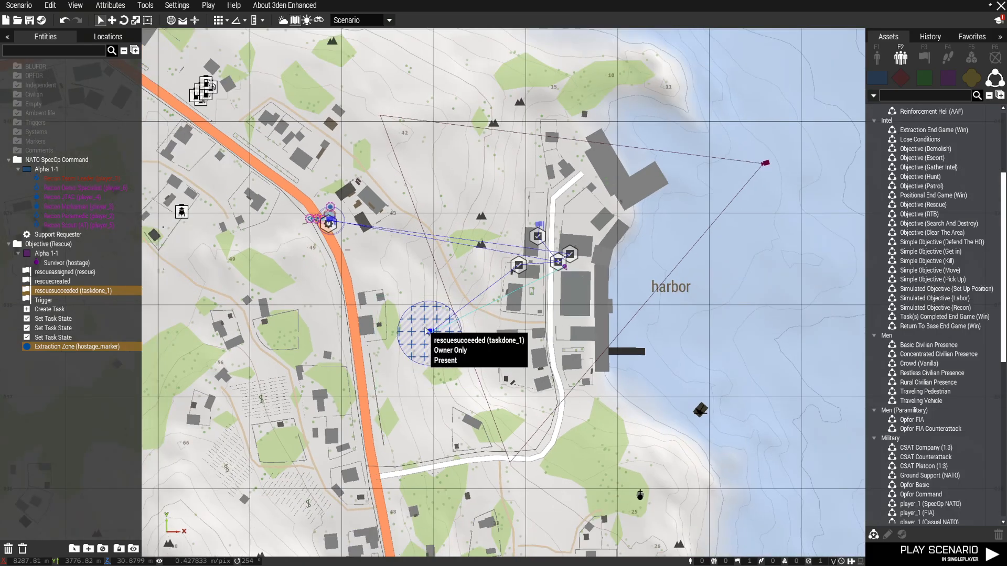
pyautogui.moveTo(430, 331); pyautogui.dragTo(243, 183)
pyautogui.moveTo(243, 184); pyautogui.dragTo(497, 375, button='right')
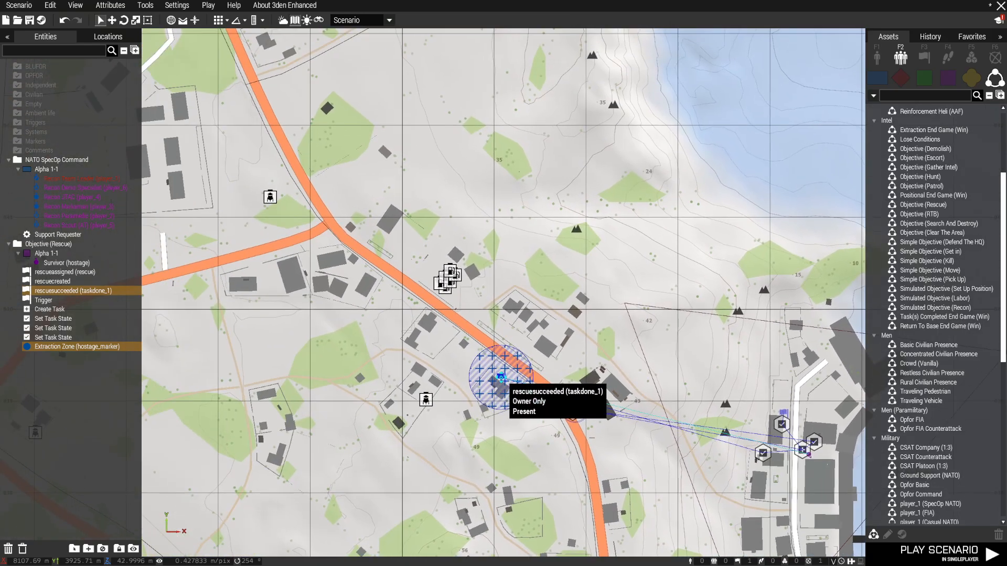
pyautogui.moveTo(498, 375)
pyautogui.mouseDown()
pyautogui.moveTo(494, 352)
pyautogui.moveTo(352, 260)
pyautogui.mouseUp()
pyautogui.moveTo(352, 260); pyautogui.dragTo(542, 336, button='right')
pyautogui.moveTo(541, 336)
pyautogui.mouseDown()
pyautogui.moveTo(468, 292)
pyautogui.moveTo(344, 246)
pyautogui.moveTo(657, 425)
pyautogui.mouseUp()
pyautogui.moveTo(657, 425); pyautogui.dragTo(458, 357, button='right')
pyautogui.moveTo(458, 357)
pyautogui.mouseDown()
pyautogui.moveTo(653, 442)
pyautogui.moveTo(634, 447)
pyautogui.mouseUp()
pyautogui.moveTo(635, 447); pyautogui.dragTo(507, 381, button='right')
pyautogui.moveTo(507, 381)
pyautogui.mouseDown()
pyautogui.moveTo(503, 425)
pyautogui.moveTo(432, 351)
pyautogui.mouseUp()
pyautogui.moveTo(431, 350); pyautogui.dragTo(537, 351, button='right')
pyautogui.moveTo(537, 350)
pyautogui.mouseDown()
pyautogui.moveTo(450, 360)
pyautogui.moveTo(511, 299)
pyautogui.moveTo(493, 256)
pyautogui.moveTo(413, 210)
pyautogui.moveTo(420, 217)
pyautogui.mouseUp()
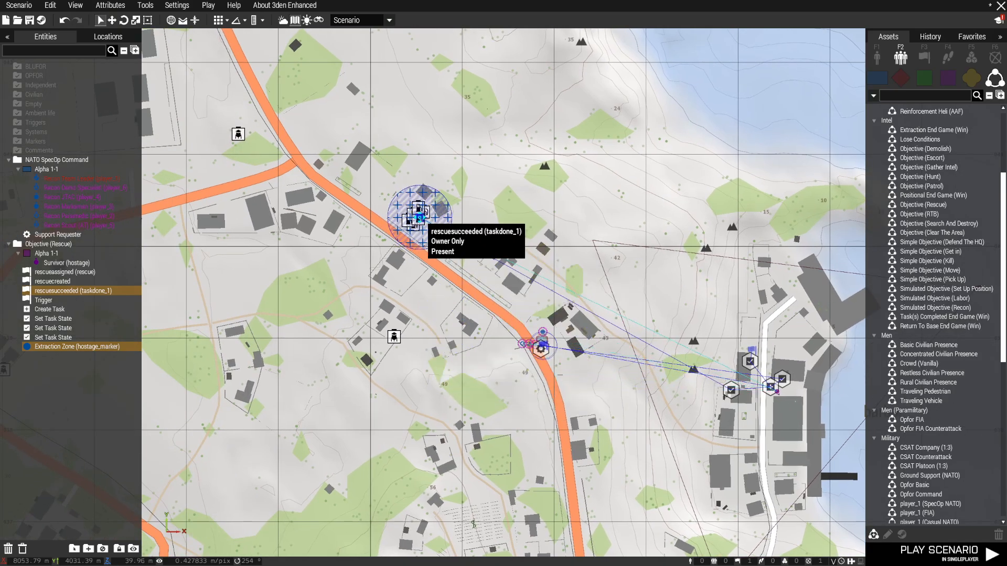
# Step: Place a BLUFOR NATO HEMTT Transport without crew at the fuel station, beside the pumps under the canopy
pyautogui.rightClick(418, 258)
pyautogui.click(441, 263)
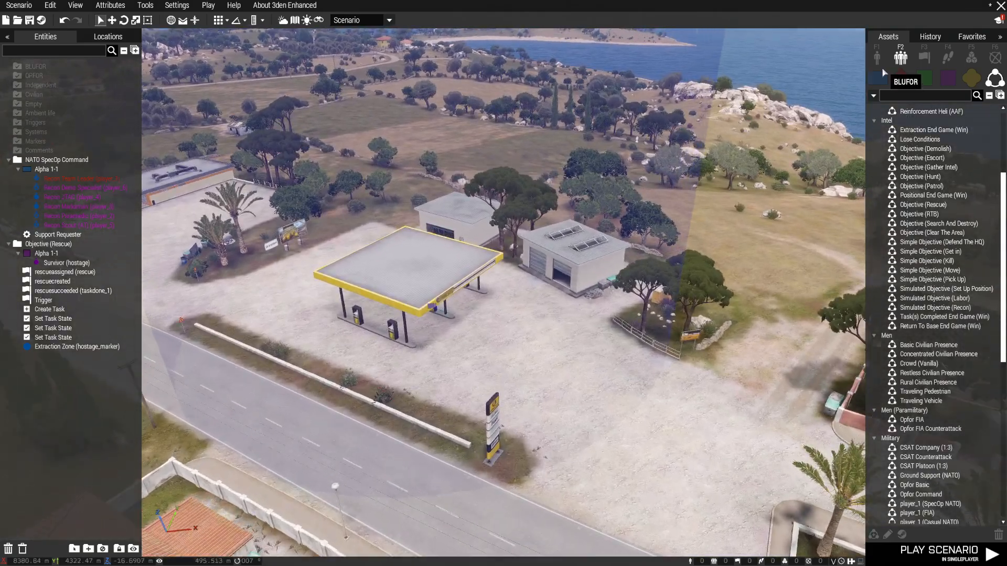
pyautogui.click(880, 81)
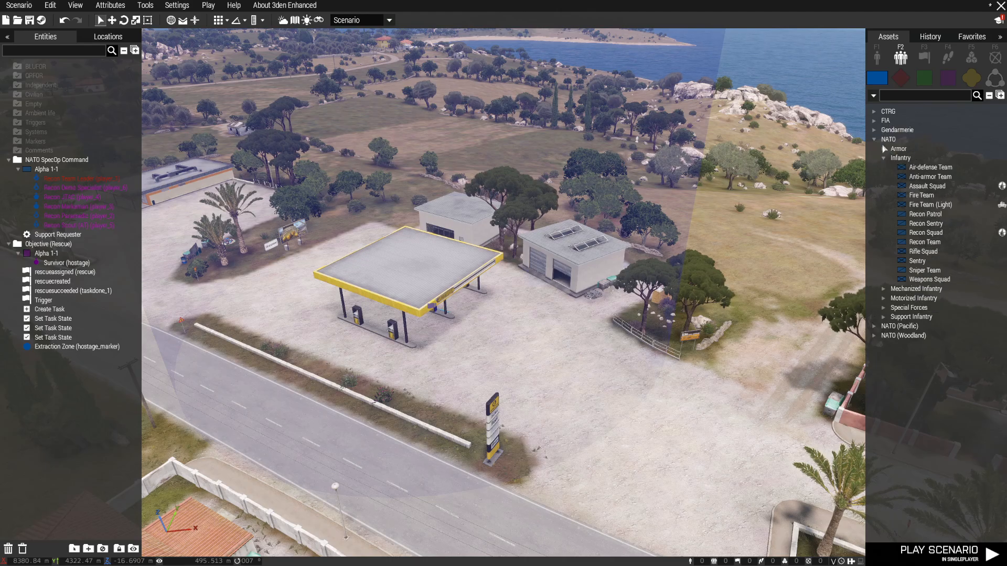
pyautogui.press('F1')
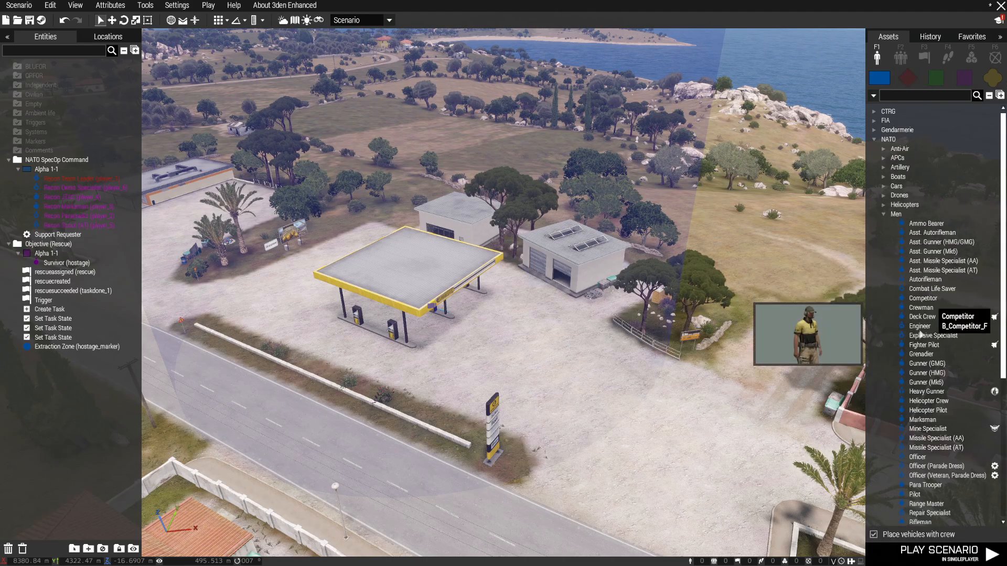
pyautogui.click(886, 188)
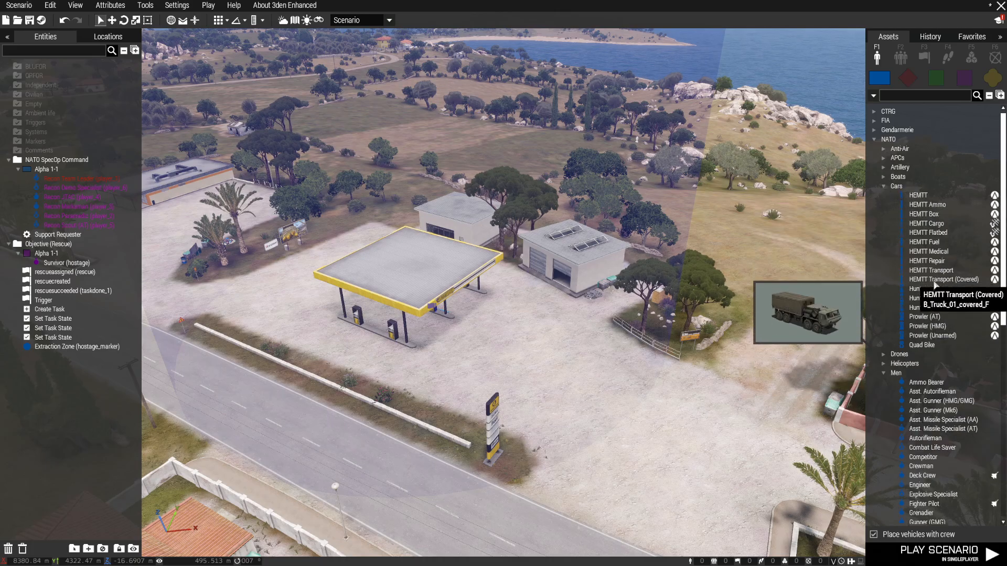
pyautogui.click(931, 270)
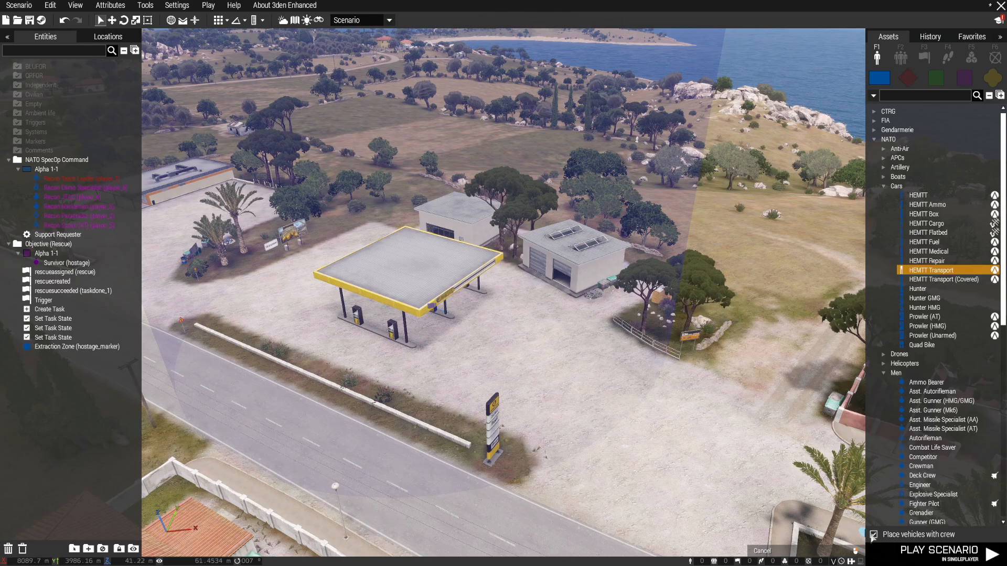
pyautogui.click(364, 374)
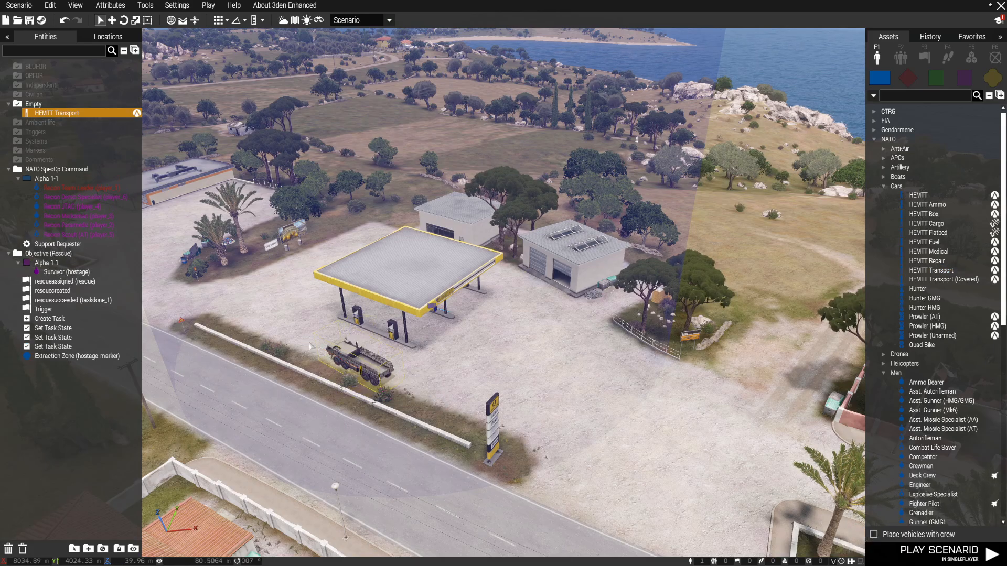
pyautogui.moveTo(406, 360); pyautogui.dragTo(449, 335)
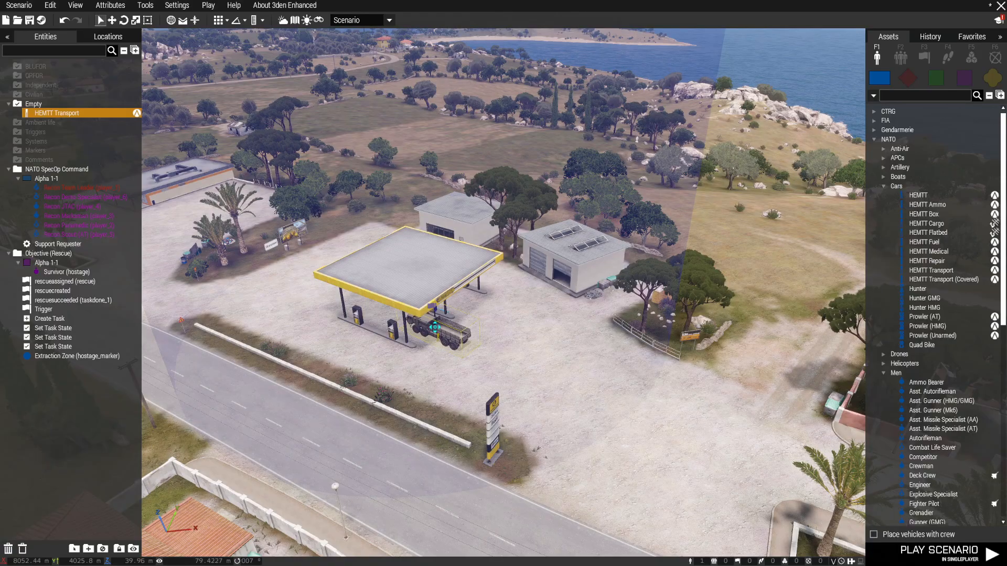
# Step: Move the Survivor (hostage) from the open harbor yard onto the floor inside the nearby long metal warehouse
pyautogui.press('s')
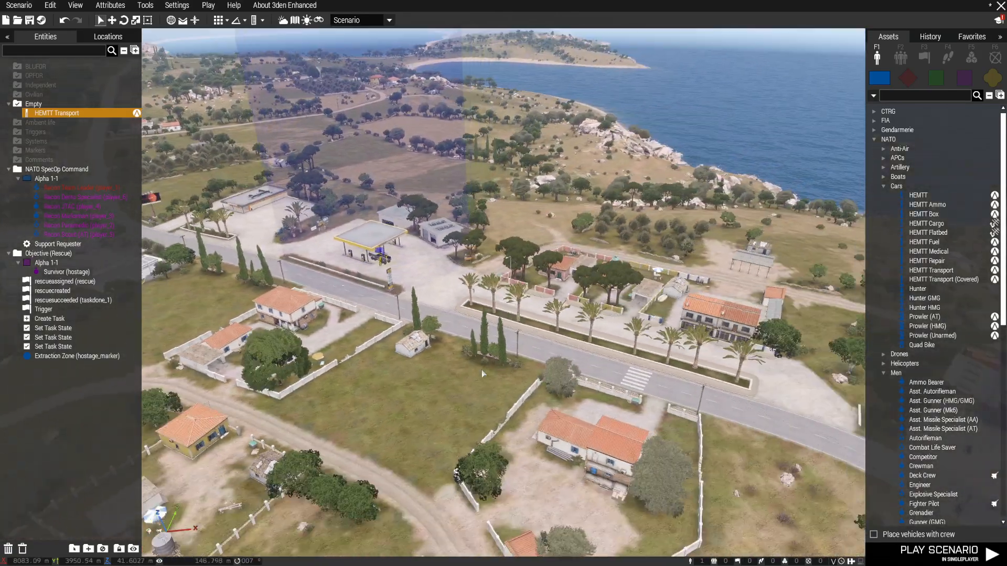
pyautogui.press('m')
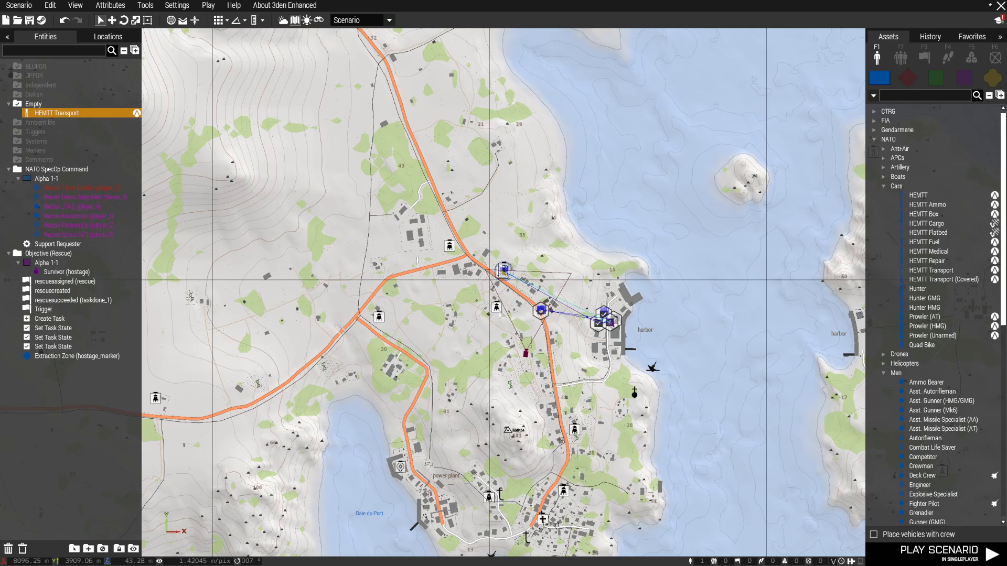
pyautogui.scroll(10, 611, 325)
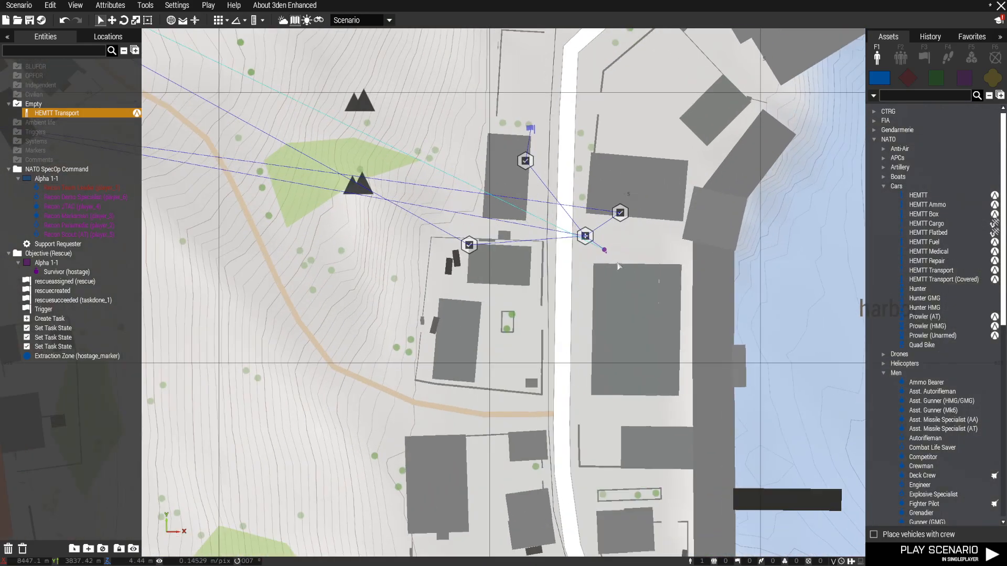
pyautogui.rightClick(619, 264)
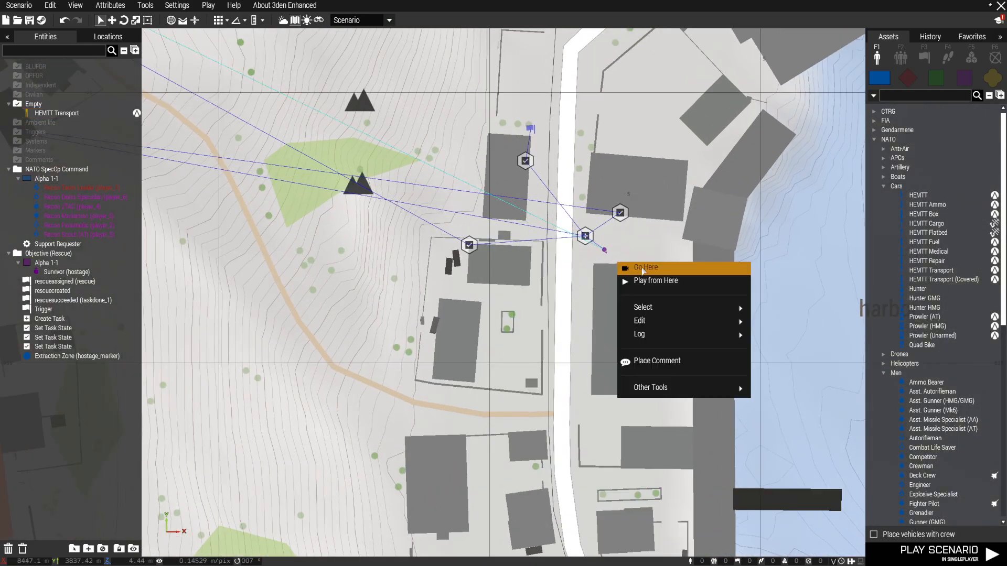
pyautogui.click(644, 268)
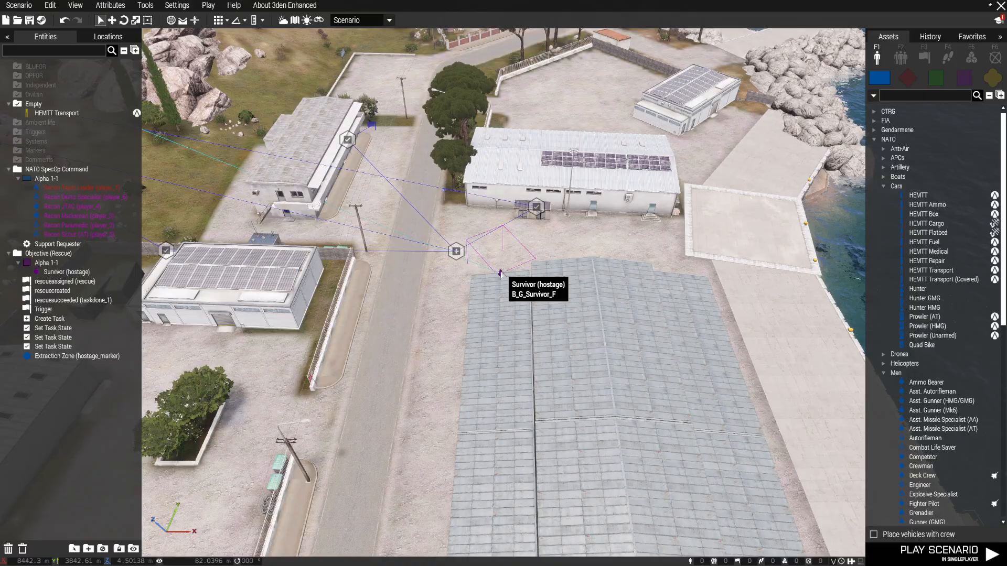
pyautogui.click(501, 273)
pyautogui.moveTo(501, 274); pyautogui.dragTo(518, 342, button='right')
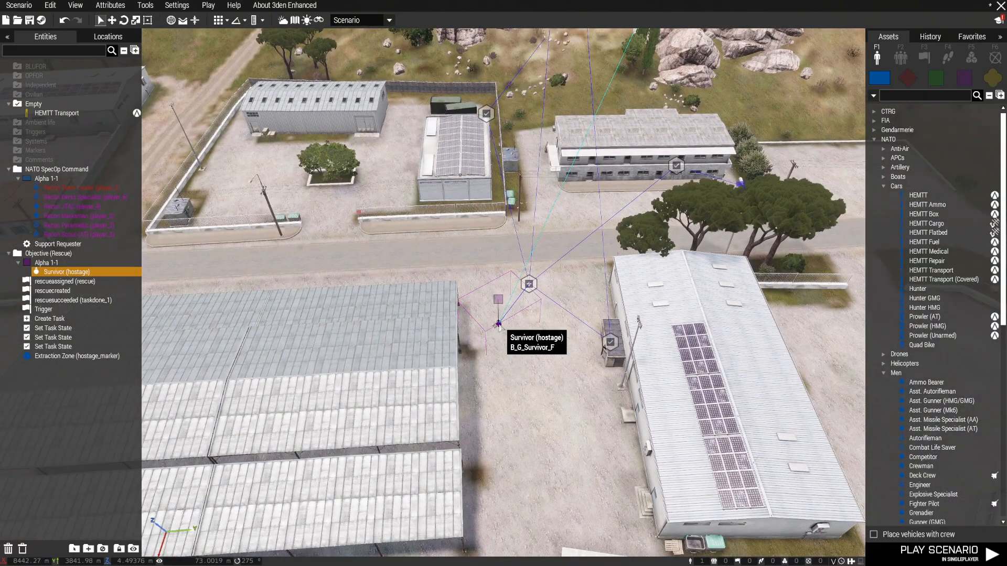
pyautogui.press('a')
pyautogui.moveTo(500, 327); pyautogui.dragTo(313, 212)
pyautogui.press('w')
pyautogui.press('s')
pyautogui.press('s')
pyautogui.press('w')
pyautogui.press('a')
pyautogui.press('w')
pyautogui.press('w')
pyautogui.press('w')
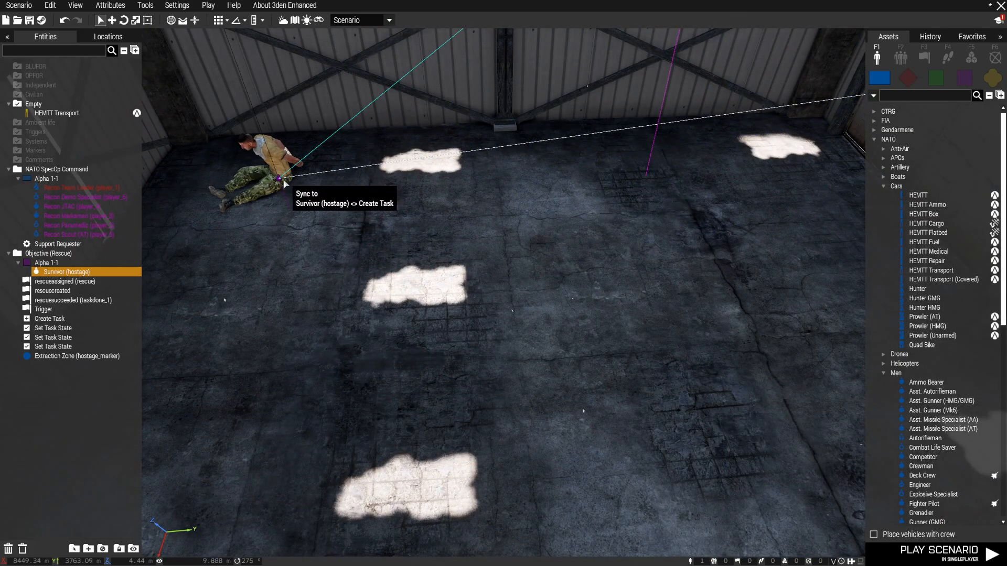
# Step: Place an OPFOR FIA Officer on the warehouse floor a few metres from the hostage and rotate him toward the back wall
pyautogui.press('s')
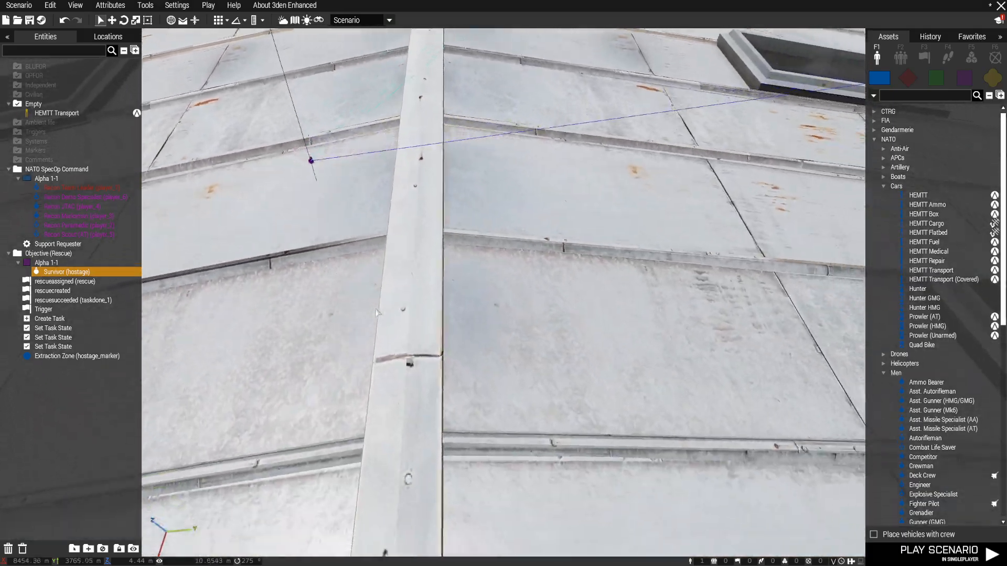
pyautogui.scroll(-4, 380, 313)
pyautogui.scroll(10, 448, 301)
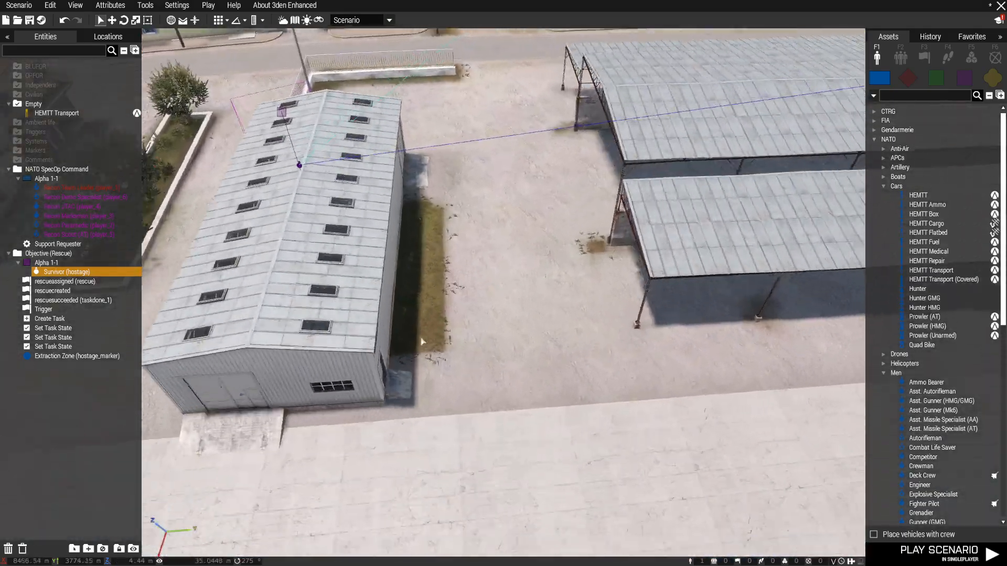
pyautogui.scroll(-5, 448, 300)
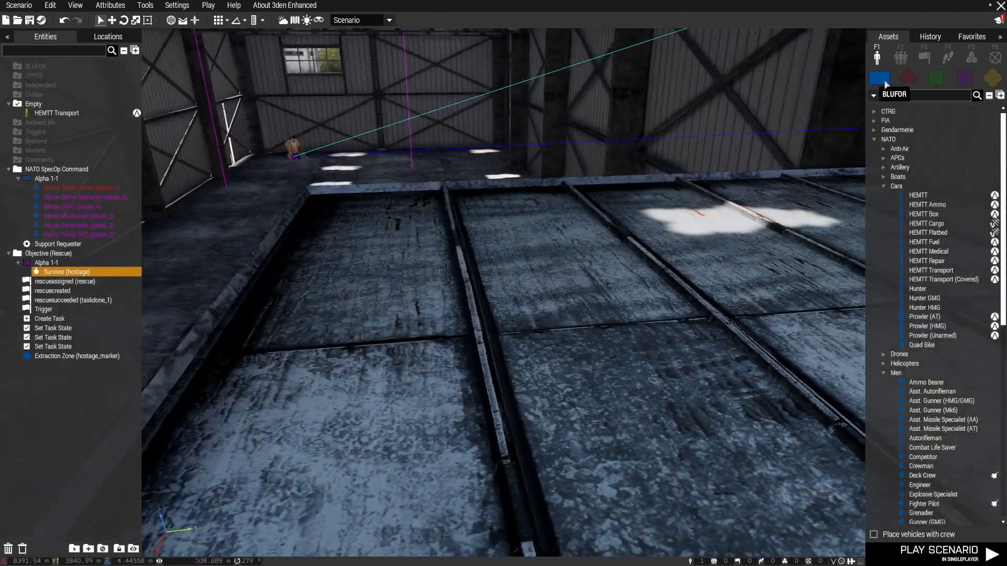
pyautogui.click(908, 77)
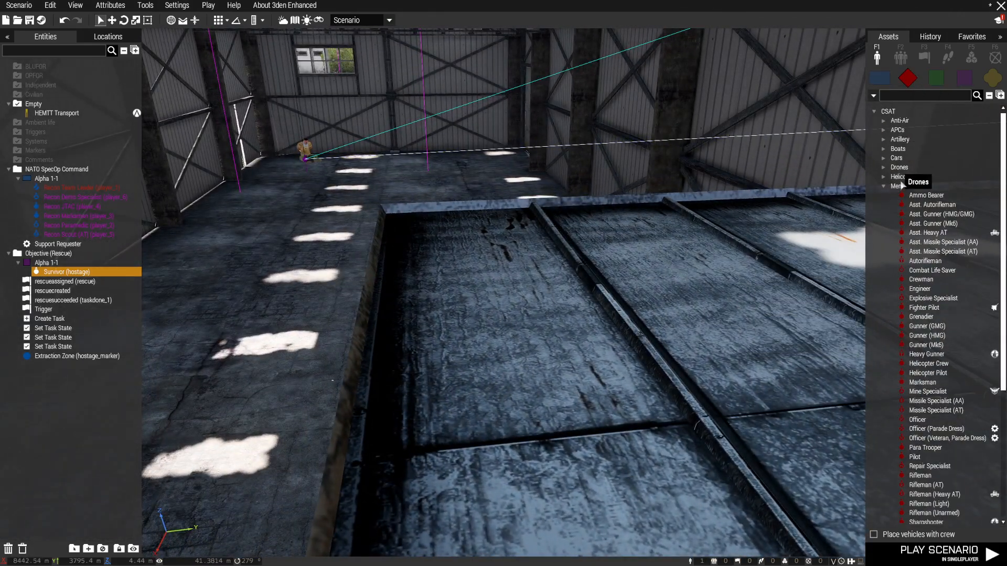
pyautogui.scroll(-4, 892, 228)
pyautogui.scroll(5, 893, 231)
pyautogui.click(875, 112)
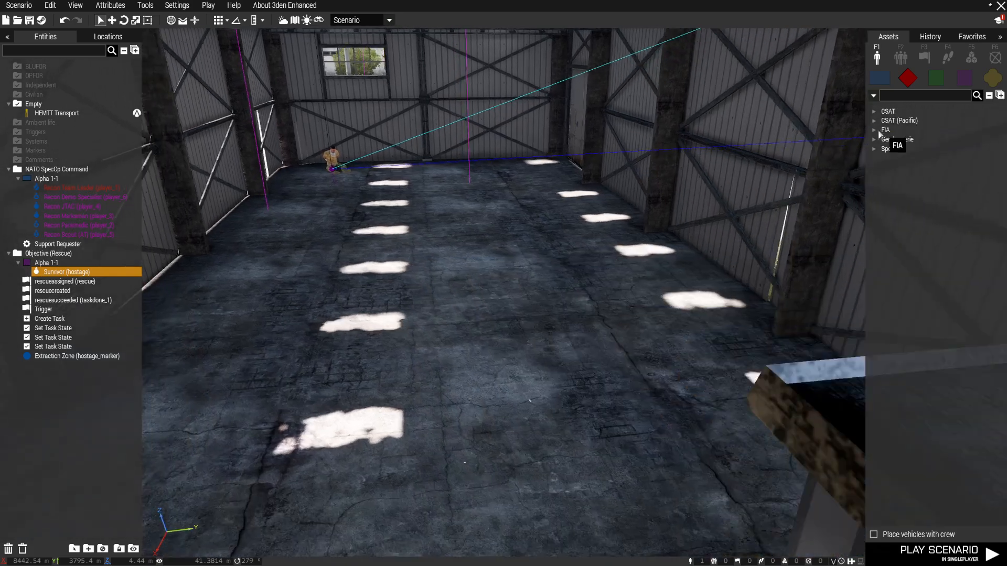
pyautogui.click(884, 130)
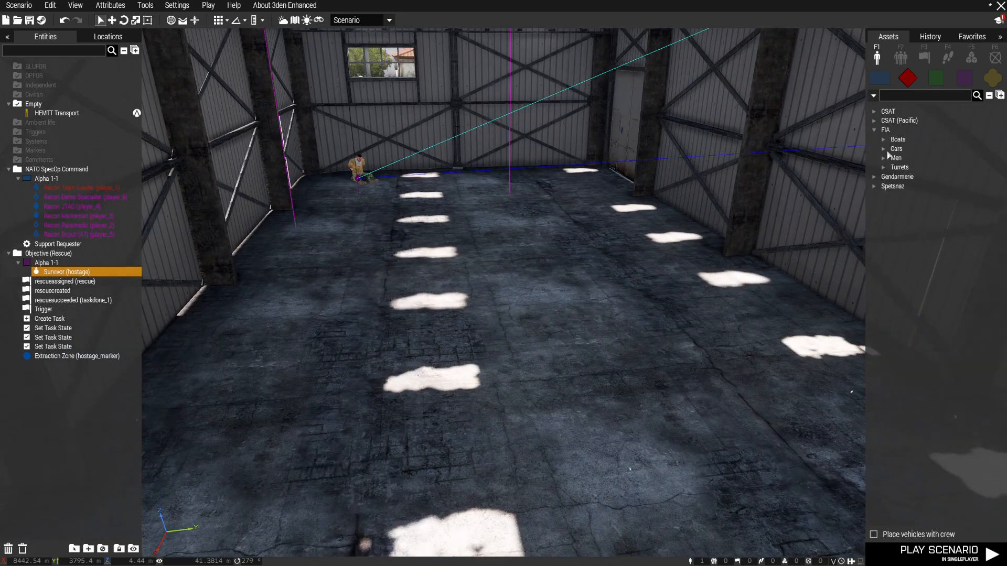
pyautogui.click(888, 156)
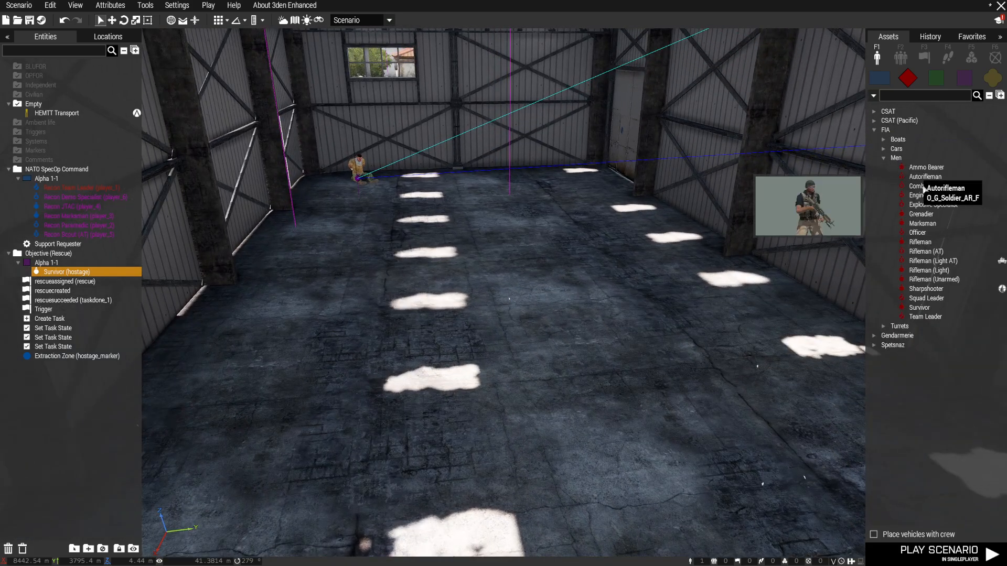
pyautogui.click(918, 233)
pyautogui.click(563, 341)
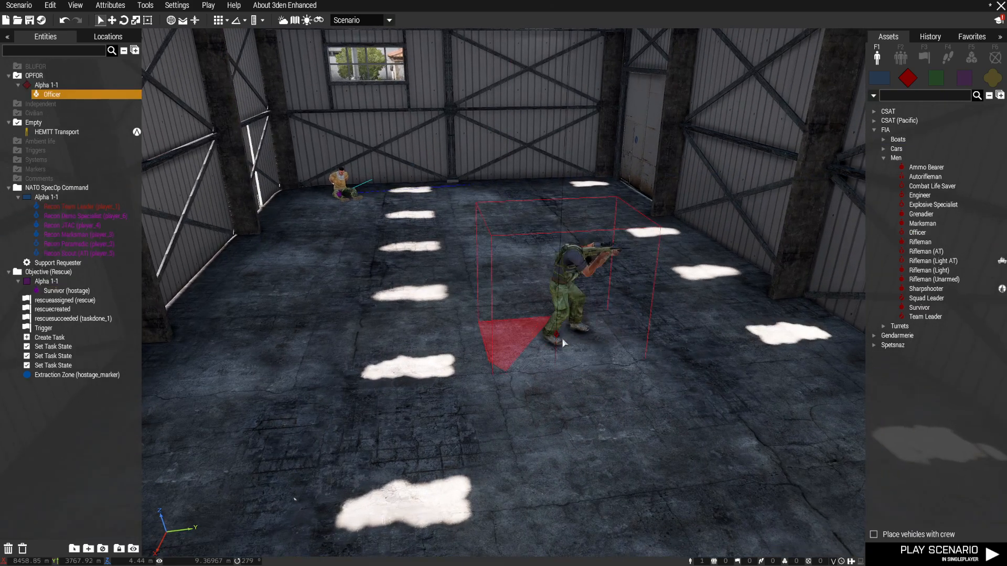
pyautogui.keyDown('shift'); pyautogui.moveTo(558, 338); pyautogui.dragTo(534, 270); pyautogui.keyUp('shift')
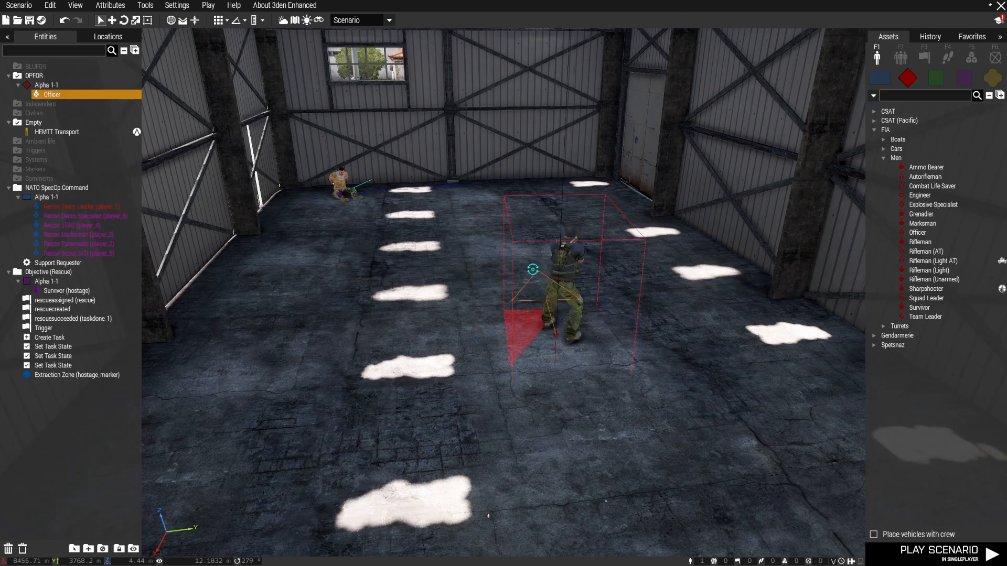
# Step: Set the FIA Officer's ambient animation to GUARD
pyautogui.rightClick(557, 338)
pyautogui.click(577, 528)
pyautogui.scroll(-3, 501, 384)
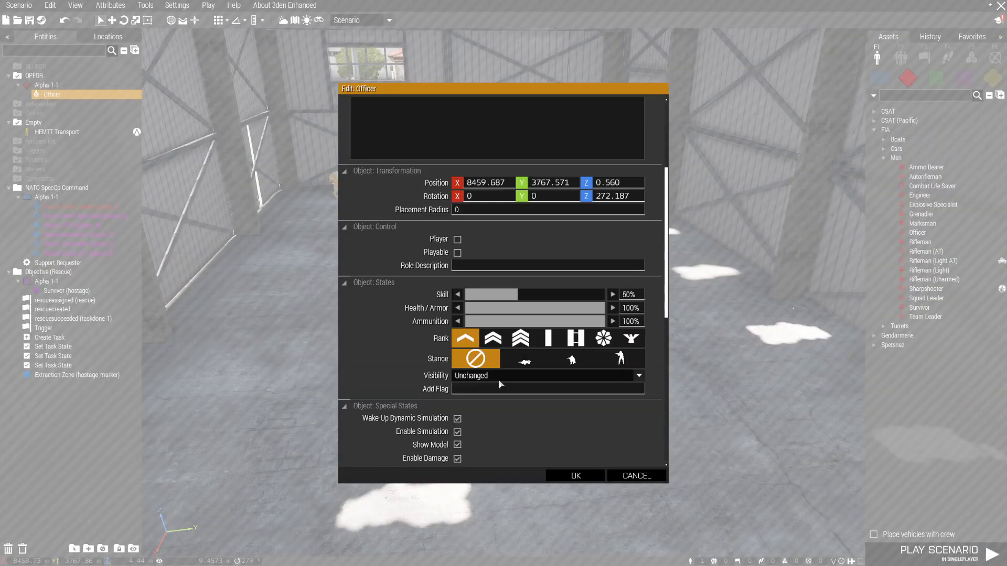
pyautogui.scroll(-8, 483, 357)
pyautogui.click(497, 372)
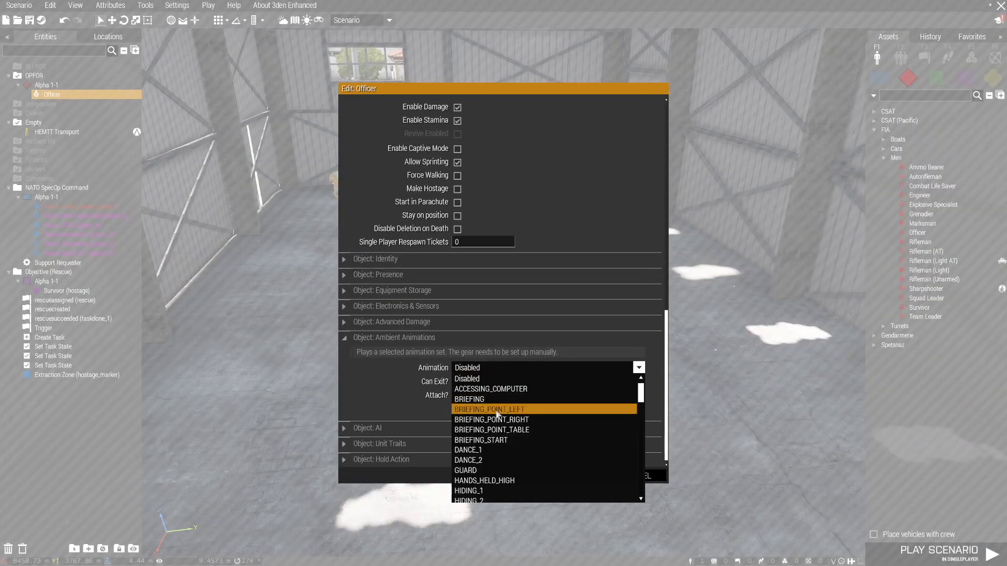
pyautogui.scroll(-2, 496, 431)
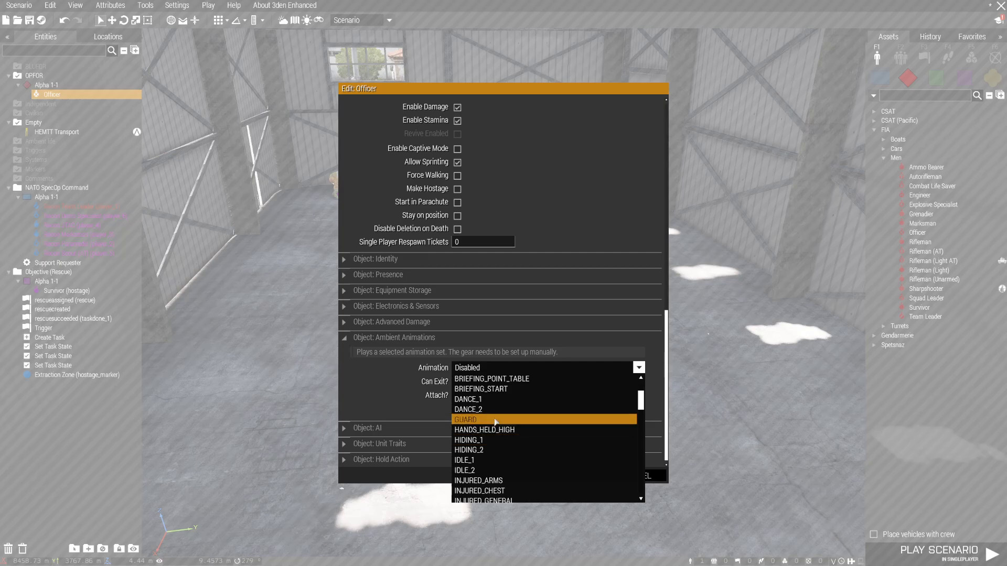
pyautogui.click(467, 420)
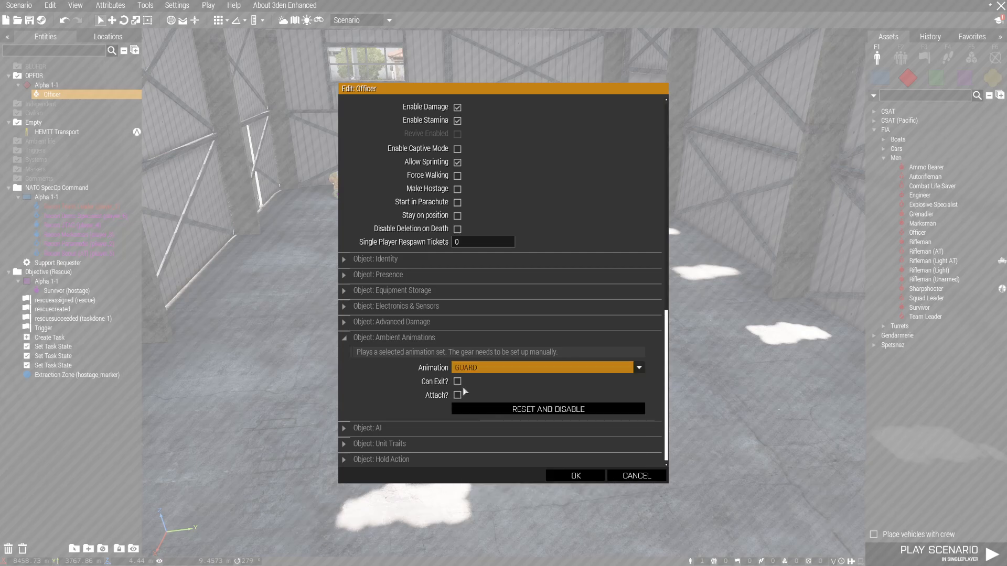
pyautogui.click(566, 474)
# Step: Move the FIA Officer closer to the hostage and set his ambient animation to STAND_TALKING
pyautogui.press('w')
pyautogui.moveTo(556, 339); pyautogui.dragTo(313, 277)
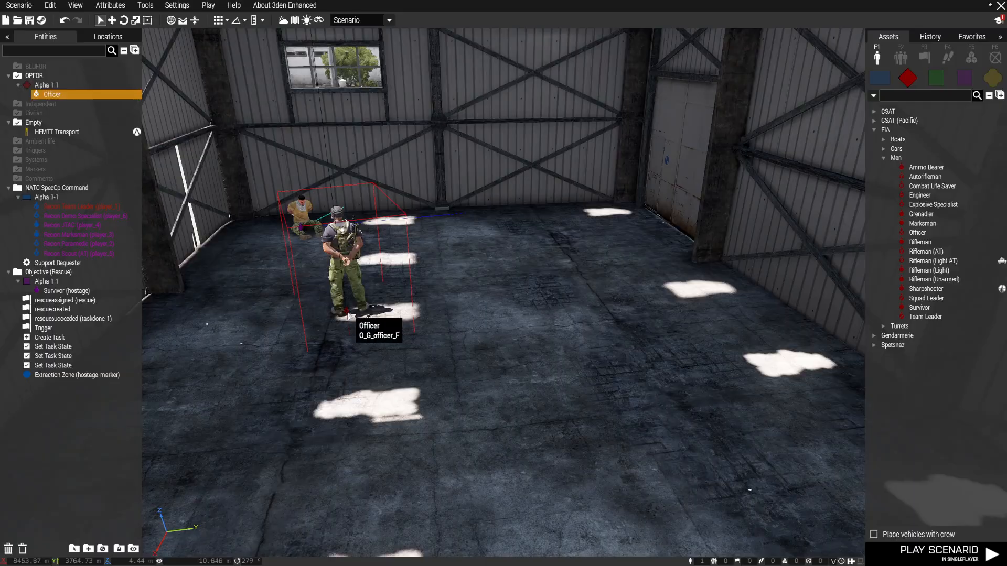
pyautogui.doubleClick(347, 312)
pyautogui.scroll(-10, 469, 402)
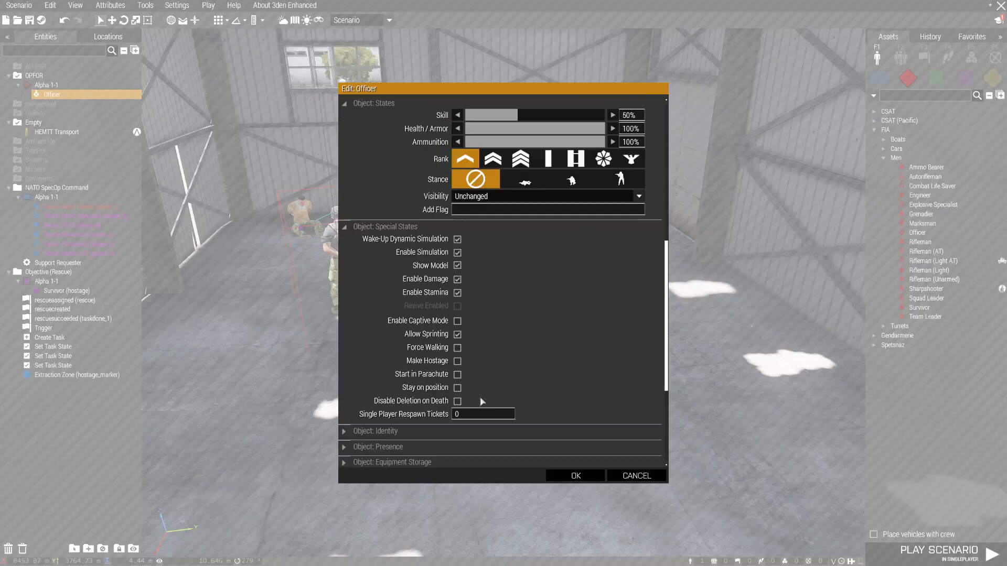
pyautogui.scroll(-2, 550, 462)
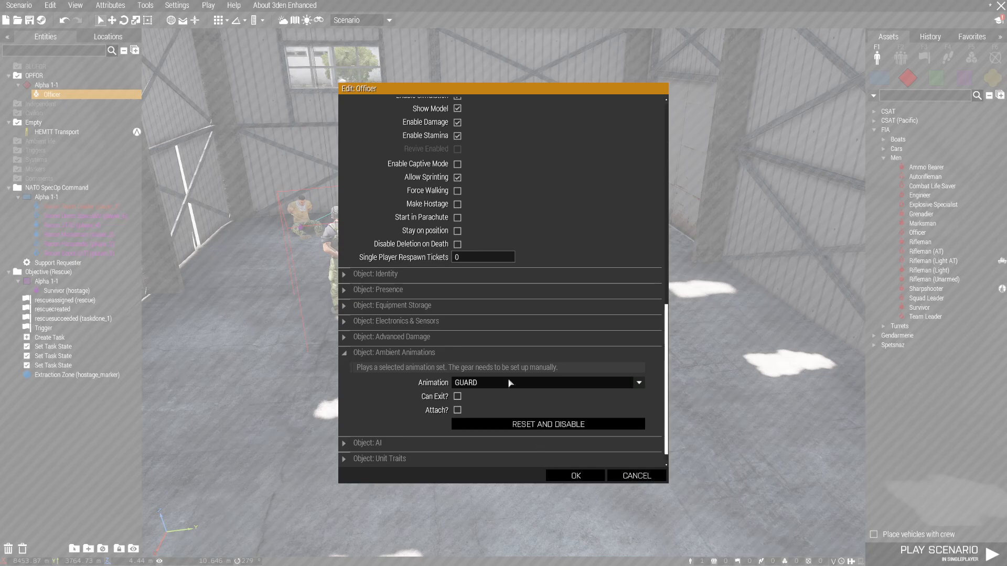
pyautogui.click(511, 383)
pyautogui.scroll(-5, 514, 435)
pyautogui.scroll(-8, 513, 435)
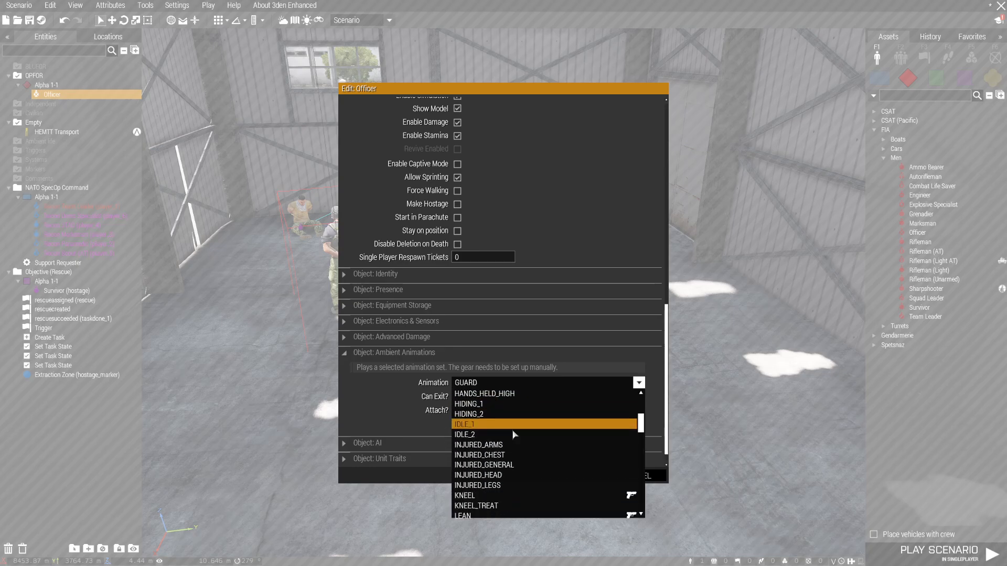
pyautogui.scroll(-7, 514, 470)
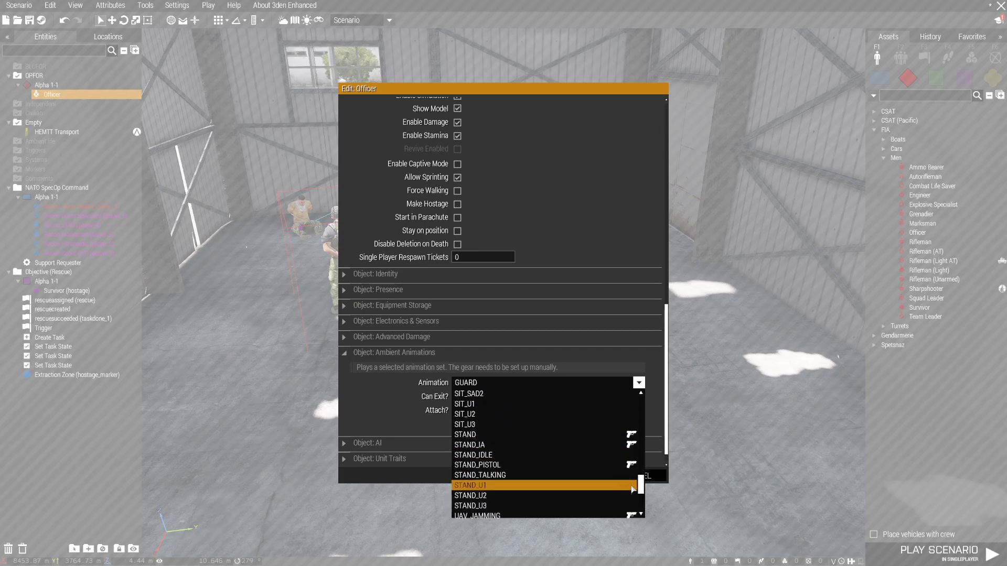
pyautogui.click(553, 475)
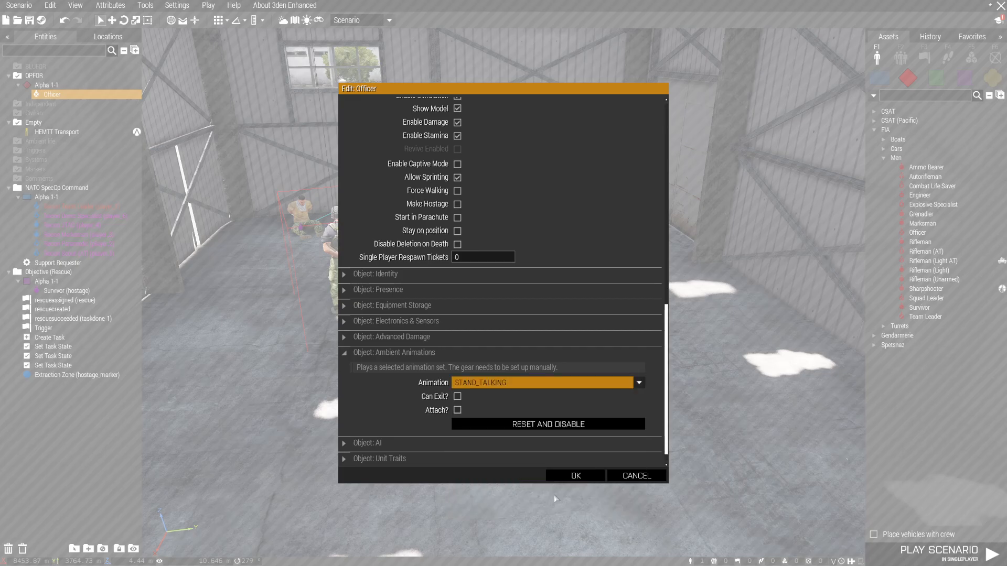
pyautogui.click(575, 476)
# Step: Move the FIA Officer farther into the warehouse so he stands directly beside the hostage
pyautogui.press('w')
pyautogui.moveTo(345, 309); pyautogui.dragTo(185, 367)
pyautogui.press('s')
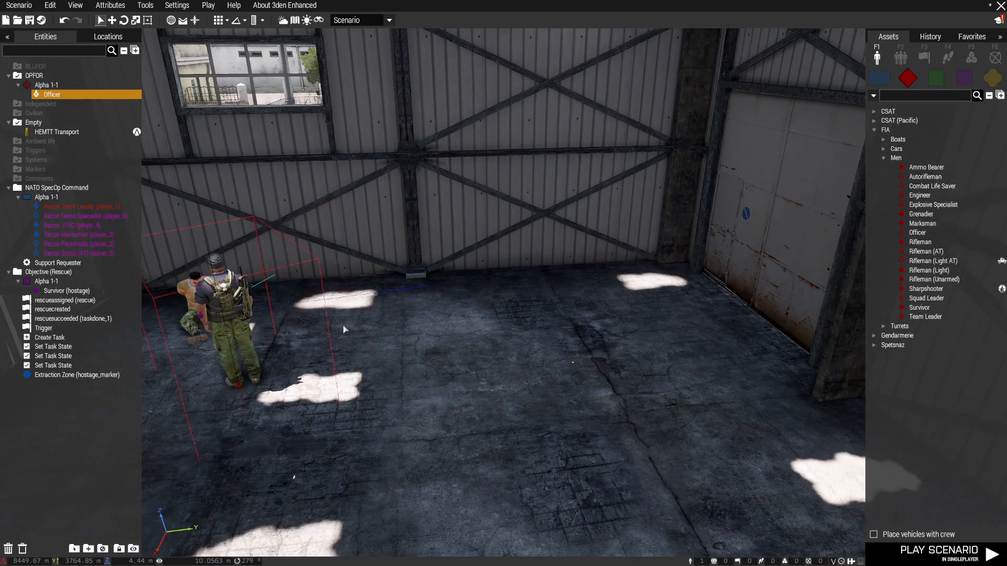
# Step: Place the custom Opfor FIA composition in the harbor yards beyond the large warehouse, on the opposite side from the hostage building
pyautogui.press('a')
pyautogui.scroll(-5, 430, 324)
pyautogui.scroll(-5, 428, 328)
pyautogui.press('d')
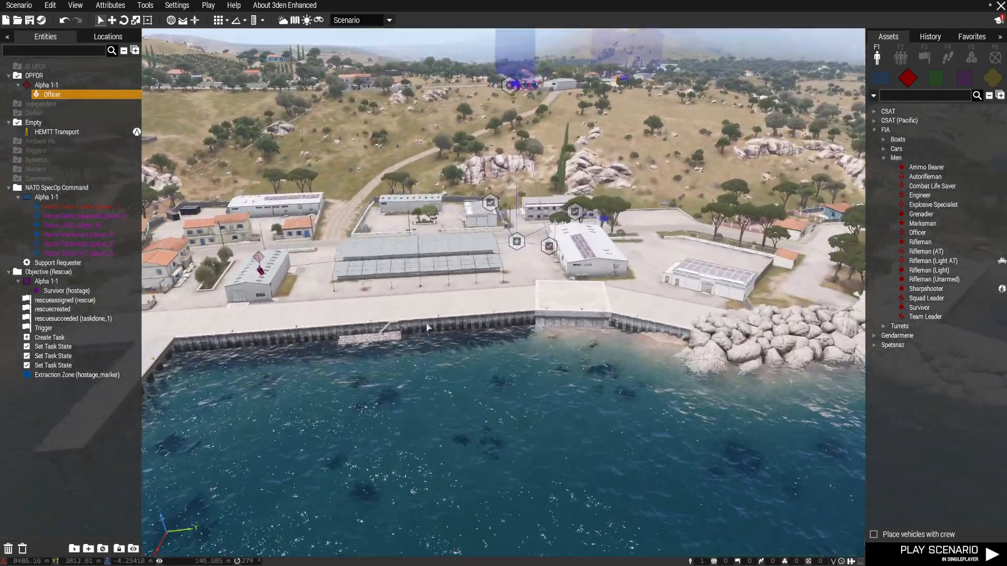
pyautogui.press('w')
pyautogui.click(901, 58)
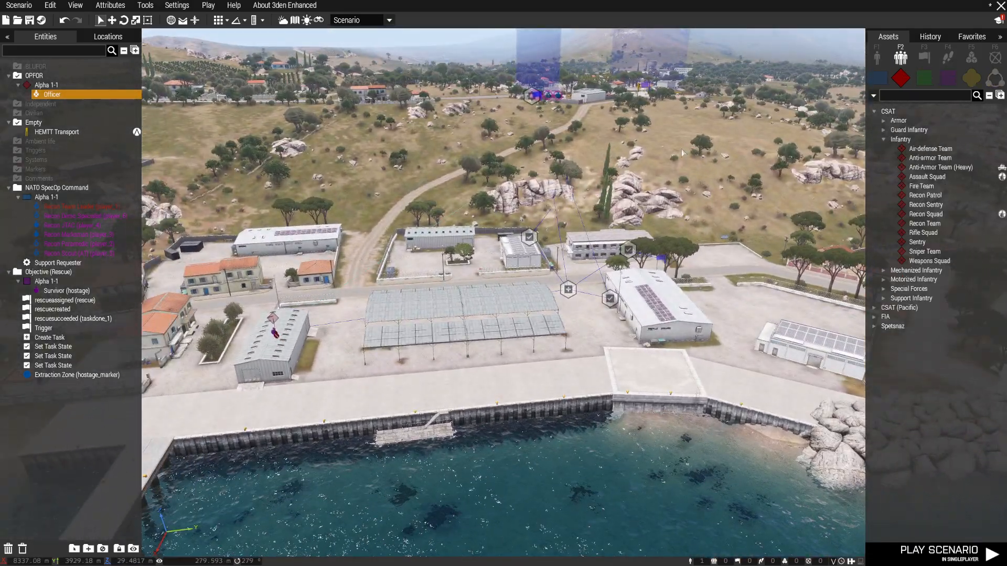
pyautogui.moveTo(682, 154); pyautogui.dragTo(734, 153, button='right')
pyautogui.press('w')
pyautogui.press('s')
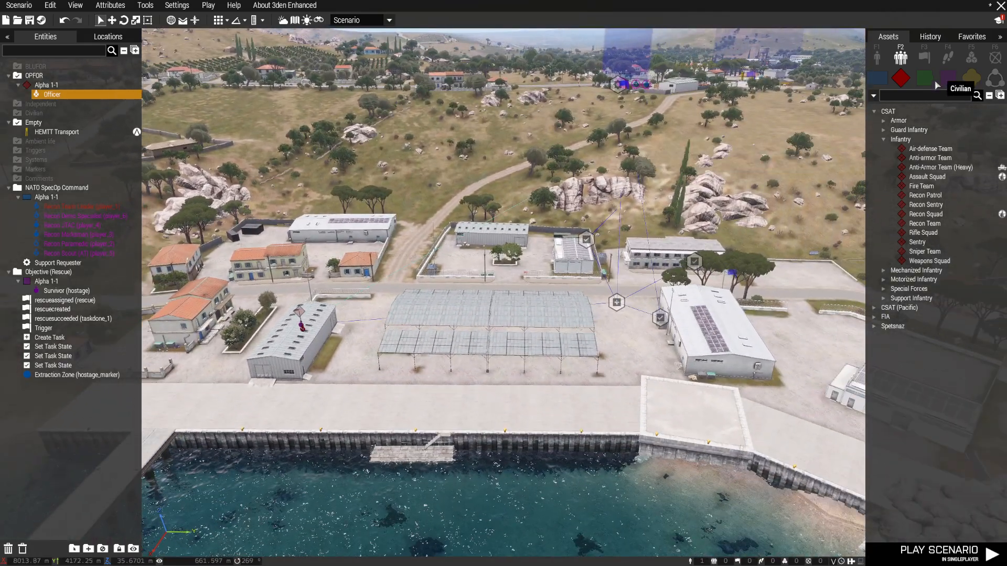
pyautogui.click(987, 79)
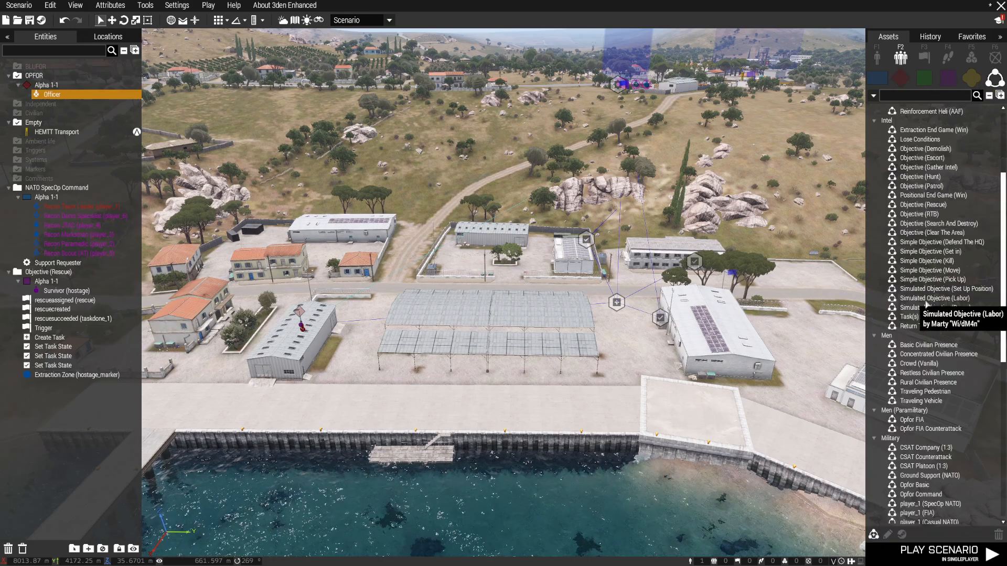
pyautogui.scroll(-1, 927, 313)
pyautogui.scroll(3, 927, 315)
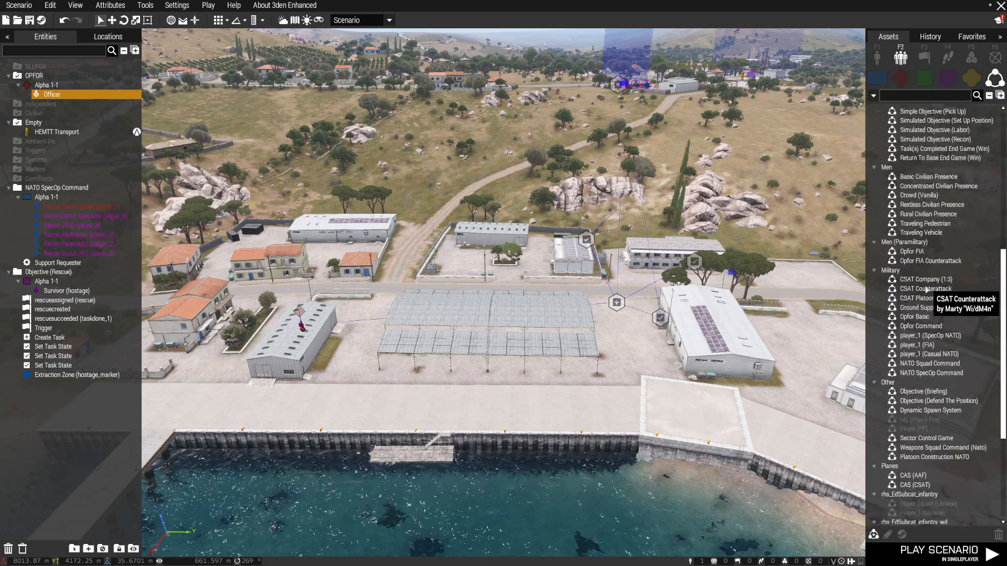
pyautogui.click(915, 252)
pyautogui.press('d')
pyautogui.scroll(-2, 476, 261)
pyautogui.press('s')
pyautogui.moveTo(498, 325); pyautogui.dragTo(513, 392, button='right')
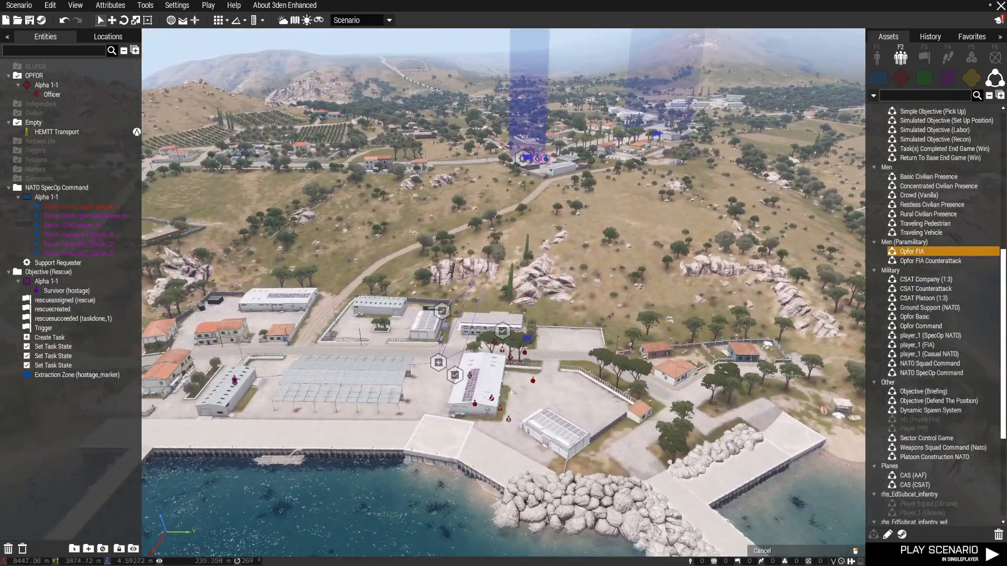
pyautogui.click(567, 367)
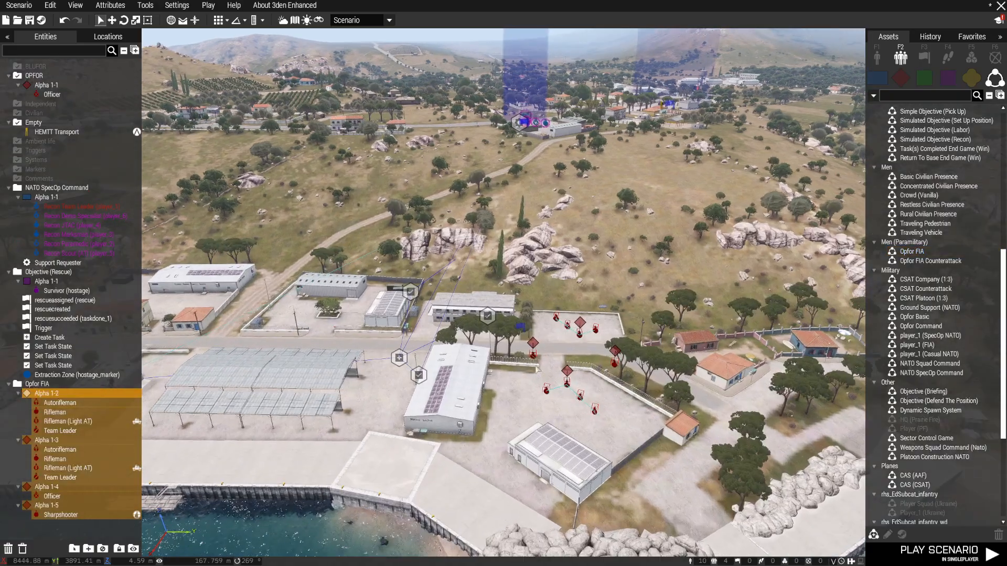
# Step: Move the single-Officer group Alpha 1-4 into the walled yard behind the orange-roofed houses near the hostage warehouse
pyautogui.click(535, 345)
pyautogui.press('a')
pyautogui.moveTo(534, 346); pyautogui.dragTo(328, 368)
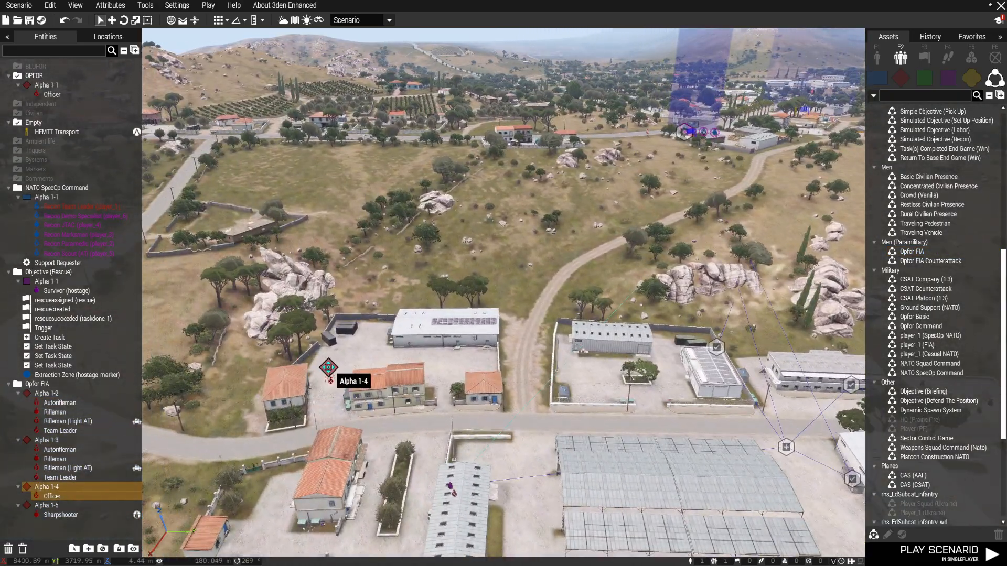
# Step: Move the FIA fire team Alpha 1-3 within its harbor yard, closer to the large warehouse
pyautogui.press('s')
pyautogui.click(605, 371)
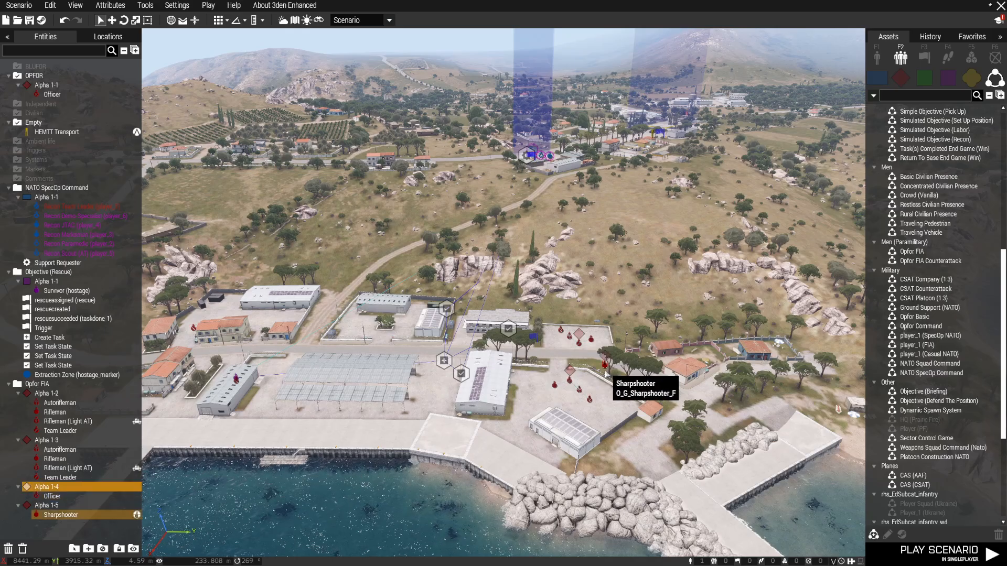
pyautogui.moveTo(570, 371); pyautogui.dragTo(535, 394)
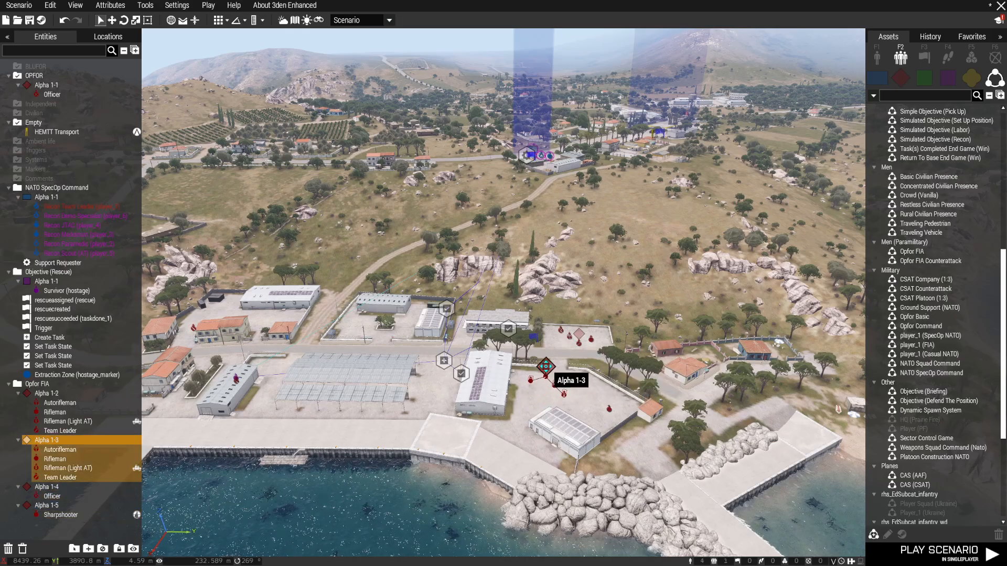
# Step: Move the FIA fire team Alpha 1-2 into the walled yard behind the orange-roofed houses, alongside the Alpha 1-4 Officer
pyautogui.press('a')
pyautogui.moveTo(579, 336); pyautogui.dragTo(421, 368)
pyautogui.press('w')
pyautogui.press('s')
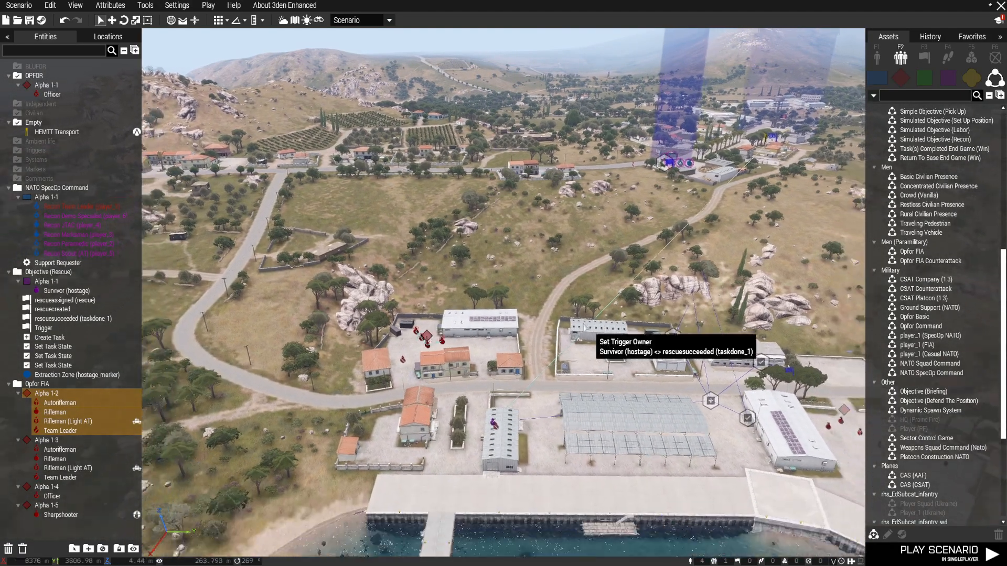
# Step: Examine the hostage warehouse and the OPFOR group positions around the harbor, in the 3D view and on the map
pyautogui.scroll(10, 483, 470)
pyautogui.press('w')
pyautogui.scroll(6, 460, 441)
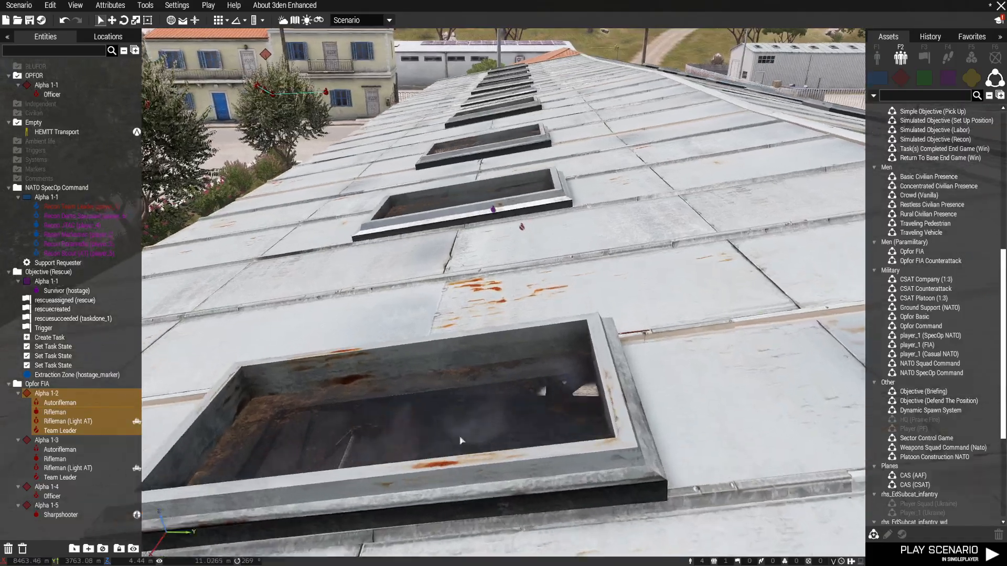
pyautogui.press('w')
pyautogui.scroll(-8, 460, 442)
pyautogui.scroll(-10, 461, 444)
pyautogui.press('d')
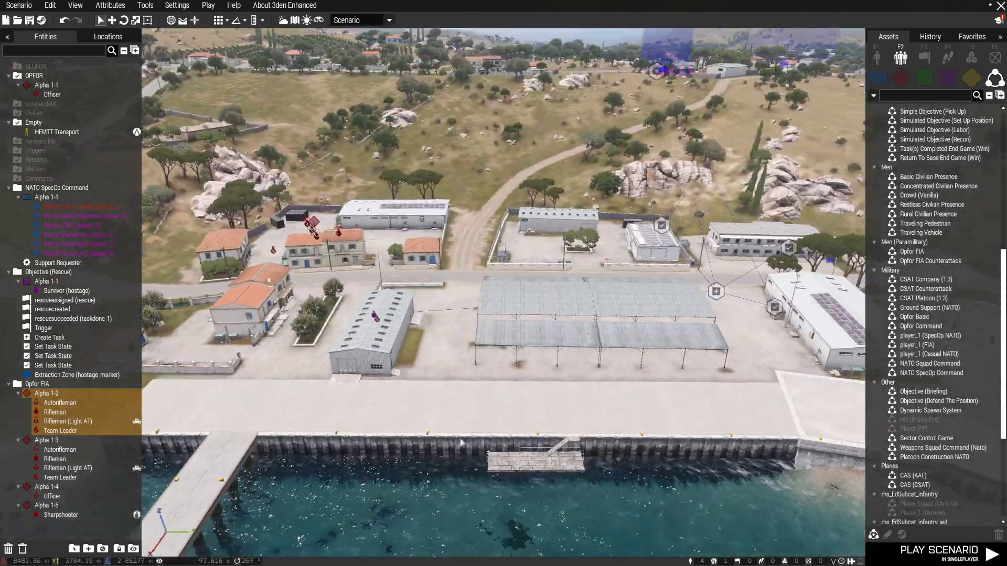
pyautogui.scroll(2, 498, 420)
pyautogui.press('m')
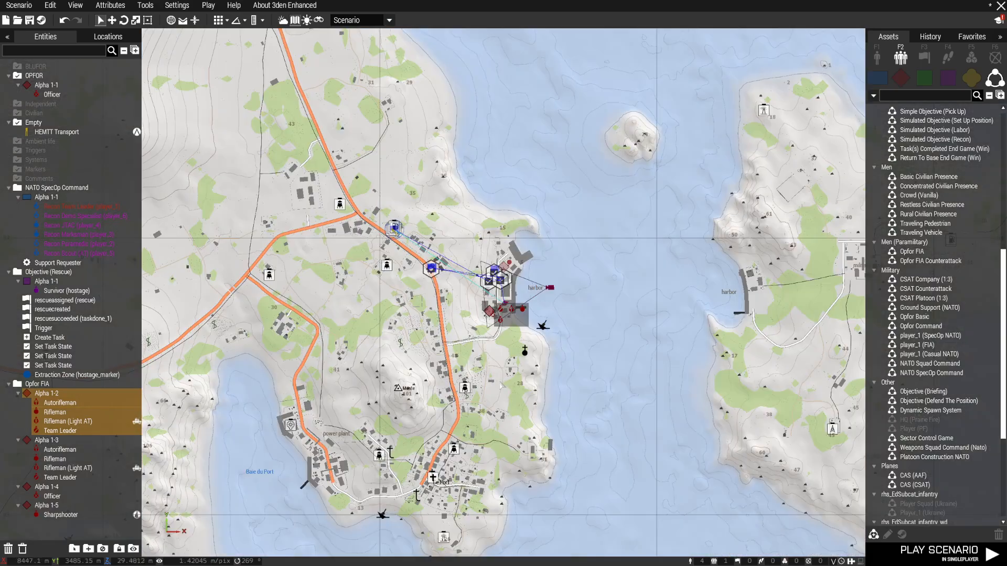
pyautogui.scroll(6, 496, 272)
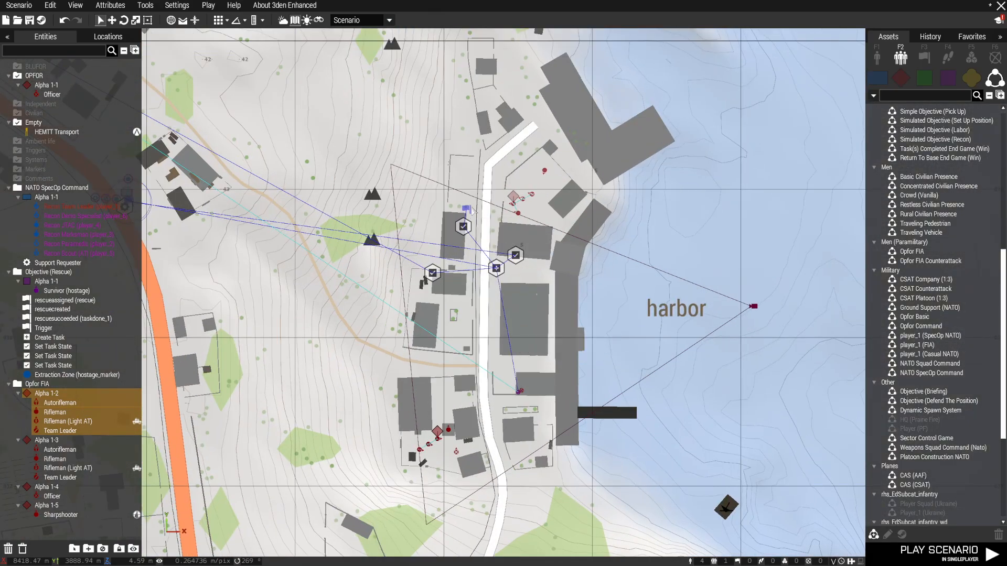
# Step: Look over the harbor, the player squad's start by the main road and the surrounding coast on the map
pyautogui.scroll(-2, 468, 212)
pyautogui.scroll(4, 549, 323)
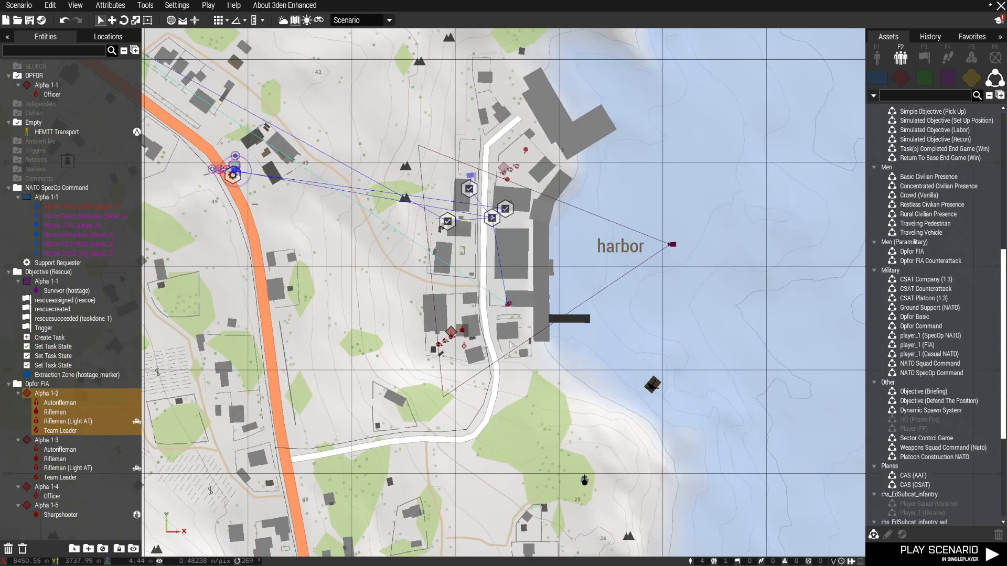
pyautogui.scroll(-2, 489, 351)
pyautogui.scroll(-1, 489, 352)
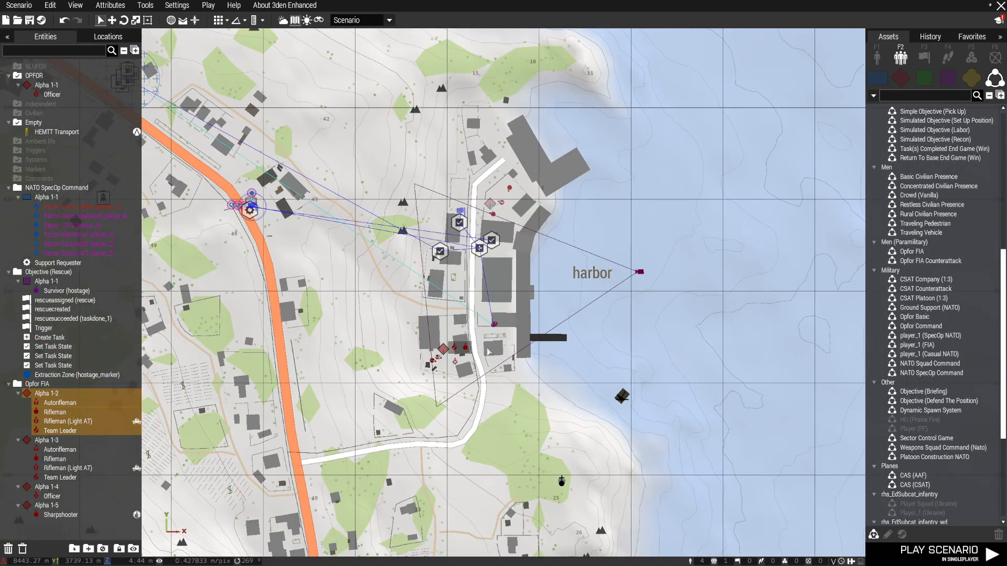
pyautogui.scroll(-3, 276, 247)
pyautogui.scroll(3, 350, 269)
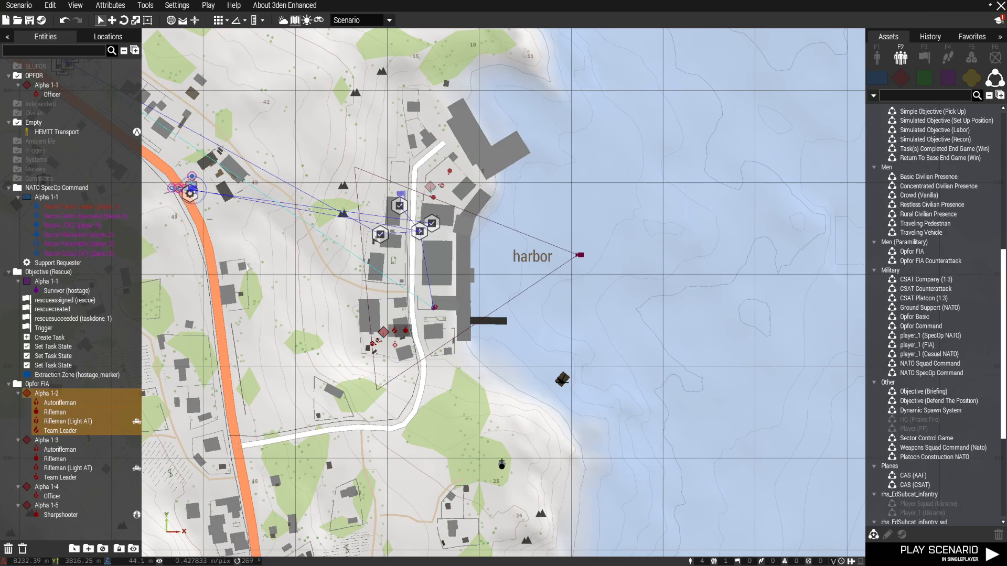
pyautogui.moveTo(311, 287); pyautogui.dragTo(424, 324, button='right')
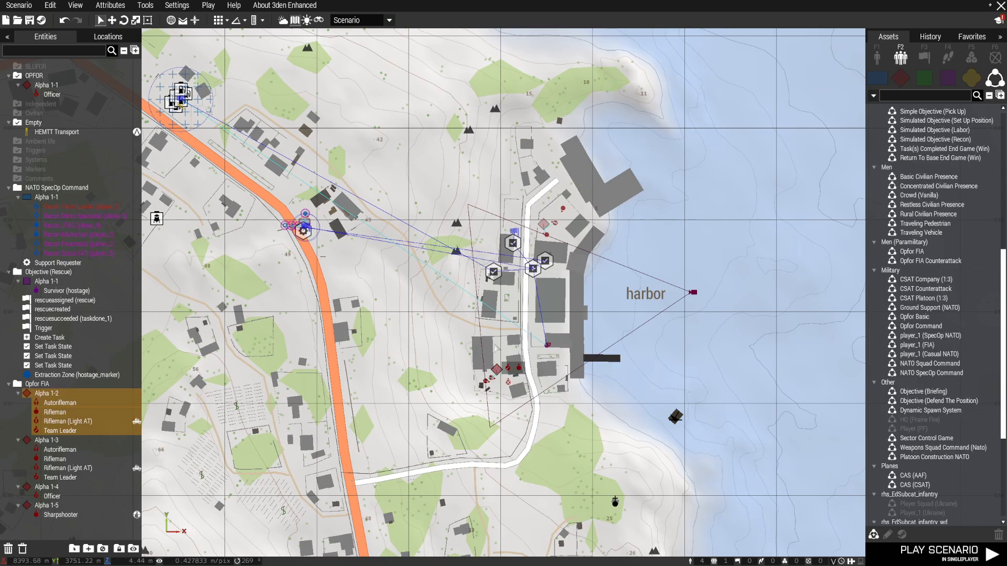
pyautogui.scroll(-3, 271, 308)
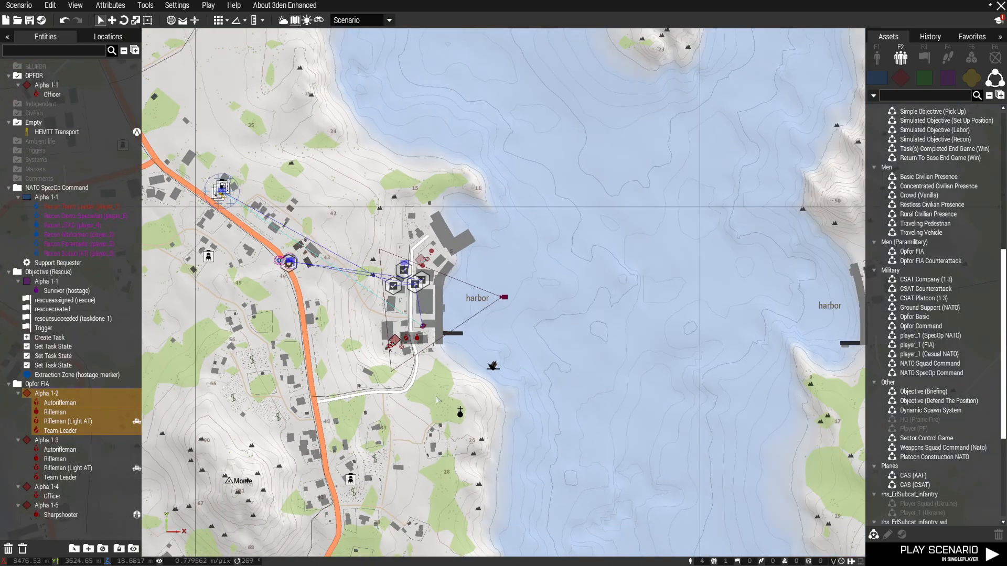
# Step: Place the Mission Auxiliary composition at the shore of the bay north of the harbor
pyautogui.scroll(10, 924, 215)
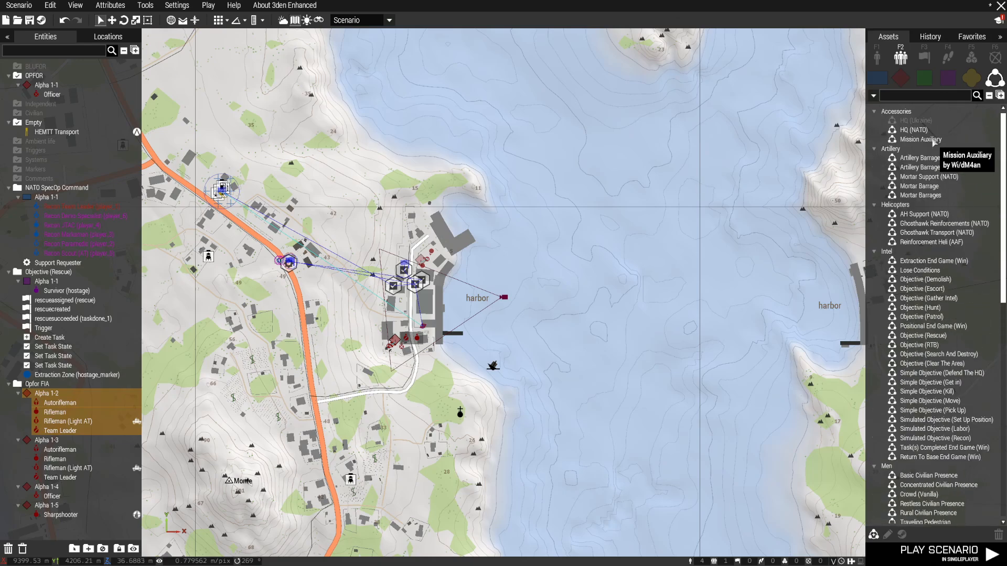
pyautogui.click(920, 139)
pyautogui.click(378, 131)
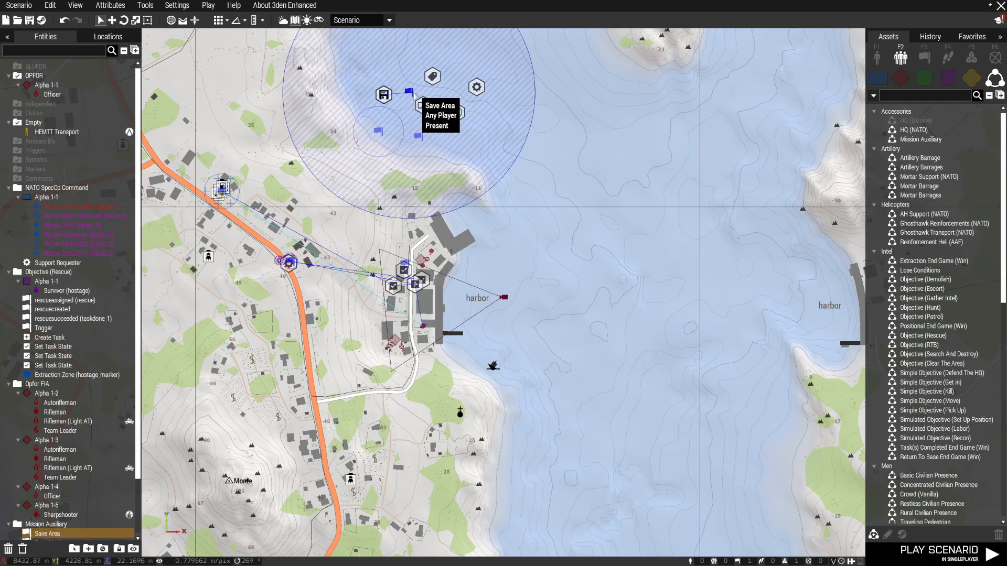
# Step: Move the Save Area trigger over the harbor and the Start Music trigger onto the player squad's position on the main road
pyautogui.moveTo(411, 99)
pyautogui.mouseDown()
pyautogui.moveTo(473, 279)
pyautogui.moveTo(457, 293)
pyautogui.moveTo(478, 306)
pyautogui.moveTo(466, 313)
pyautogui.moveTo(484, 304)
pyautogui.mouseUp()
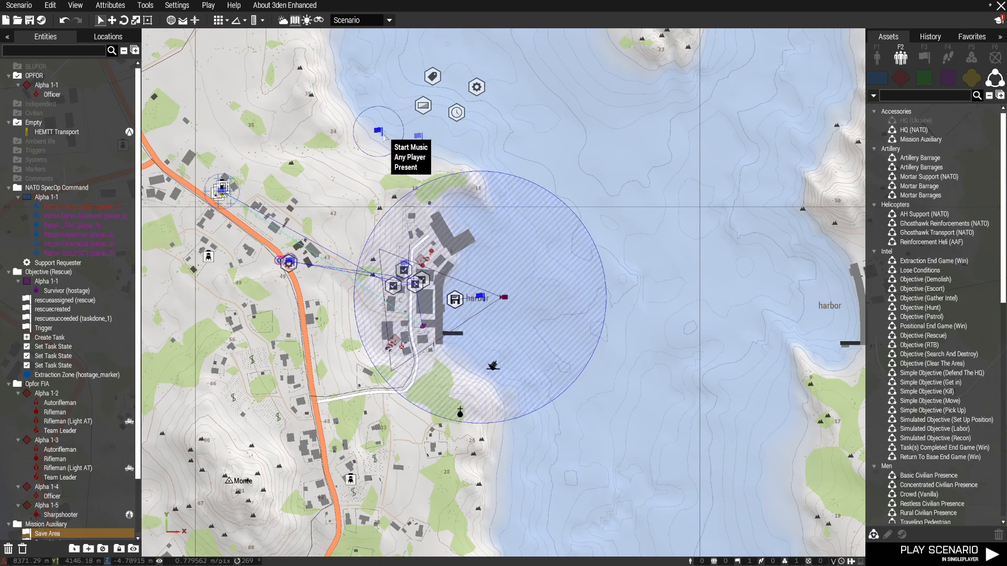
pyautogui.moveTo(383, 136); pyautogui.dragTo(294, 266)
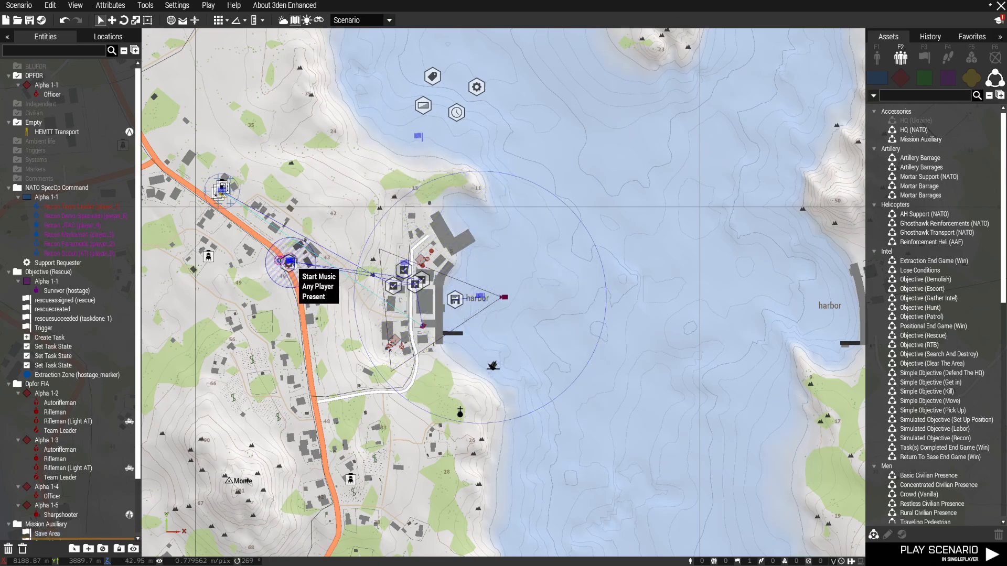
# Step: Check the Task Completed Music trigger's condition and set the Post-Process module's template to 'Real is Brown'
pyautogui.doubleClick(419, 136)
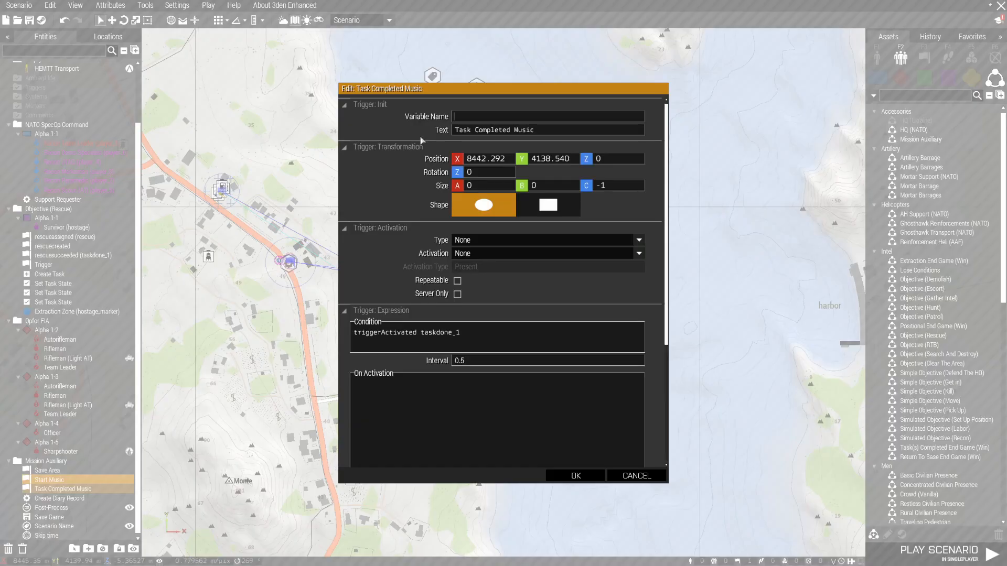
pyautogui.click(576, 478)
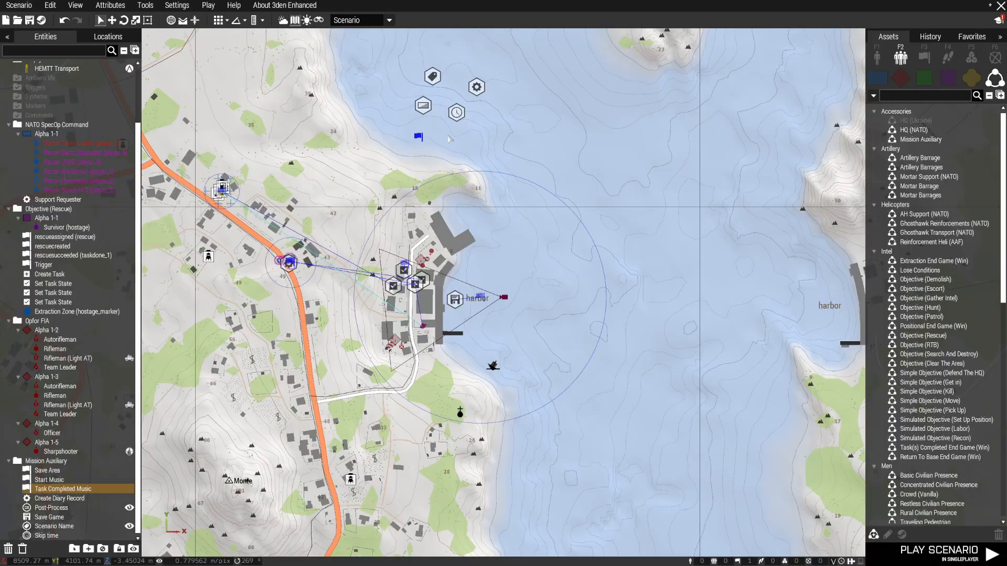
pyautogui.doubleClick(423, 105)
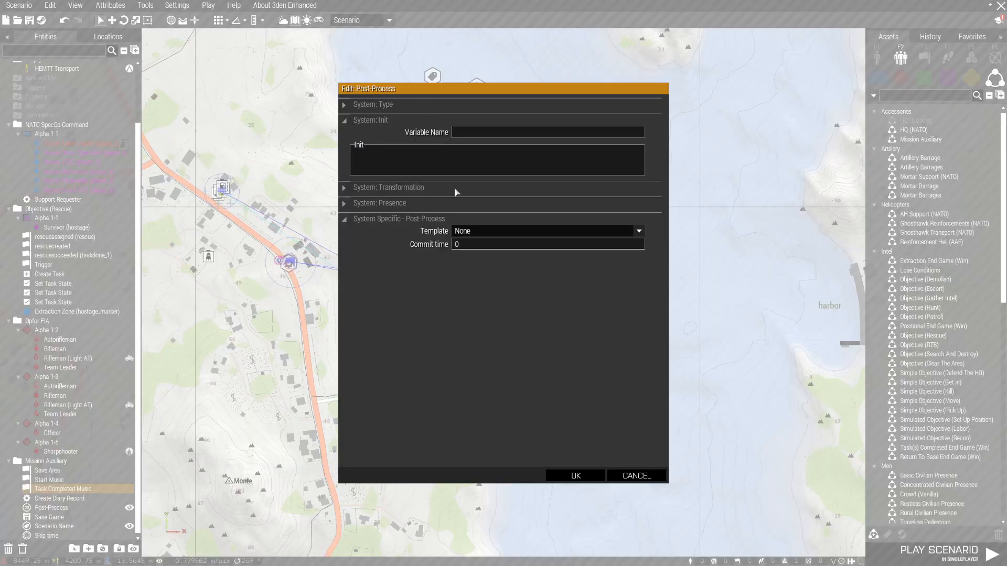
pyautogui.click(474, 231)
pyautogui.click(478, 269)
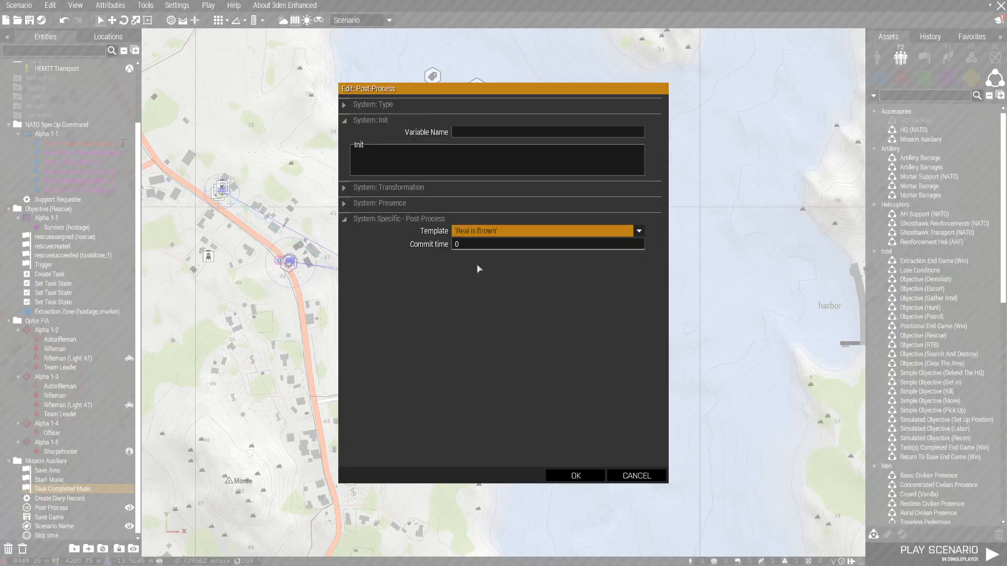
pyautogui.click(592, 474)
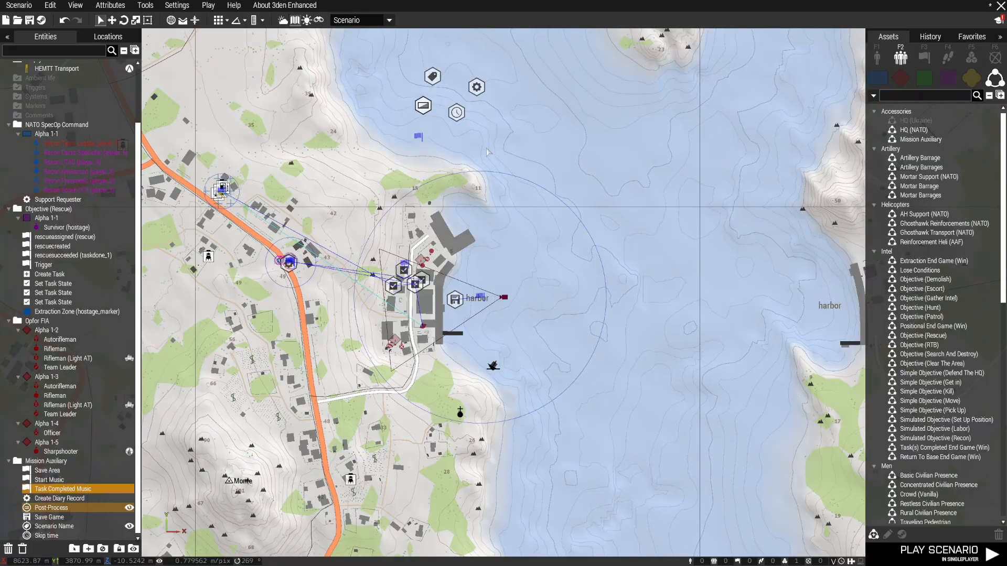
# Step: Set the Skip time module to skip 7 hours
pyautogui.doubleClick(457, 112)
pyautogui.doubleClick(455, 235)
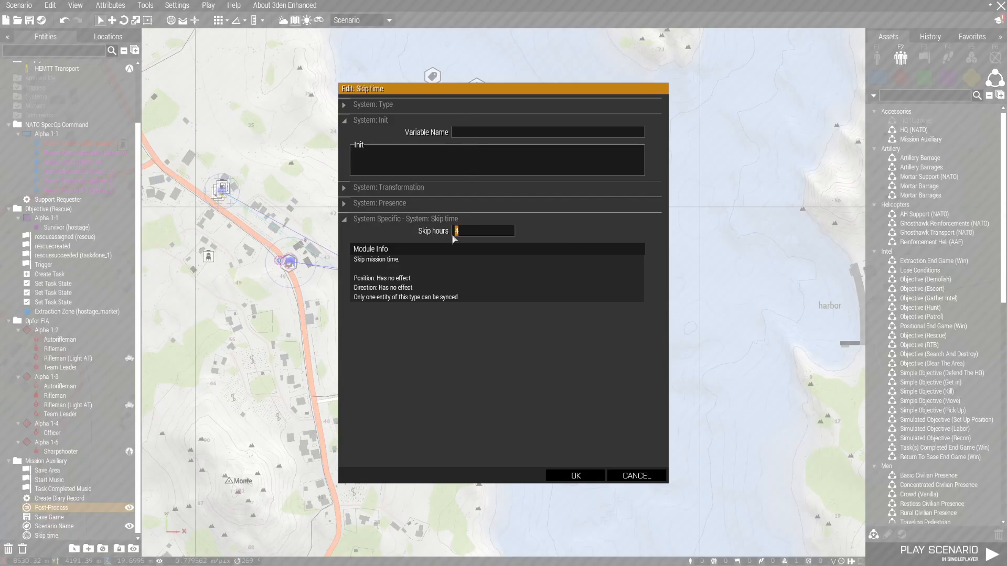
pyautogui.write('7')
pyautogui.click(586, 475)
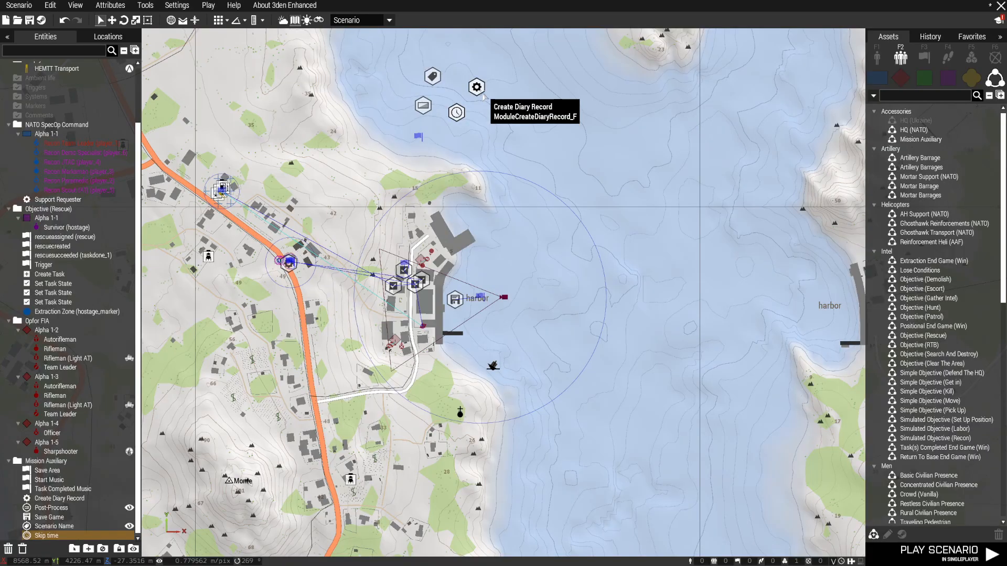
# Step: Set the diary record's description to "They took our man! We need him back!" and the scenario name to "The Rescue"
pyautogui.doubleClick(483, 95)
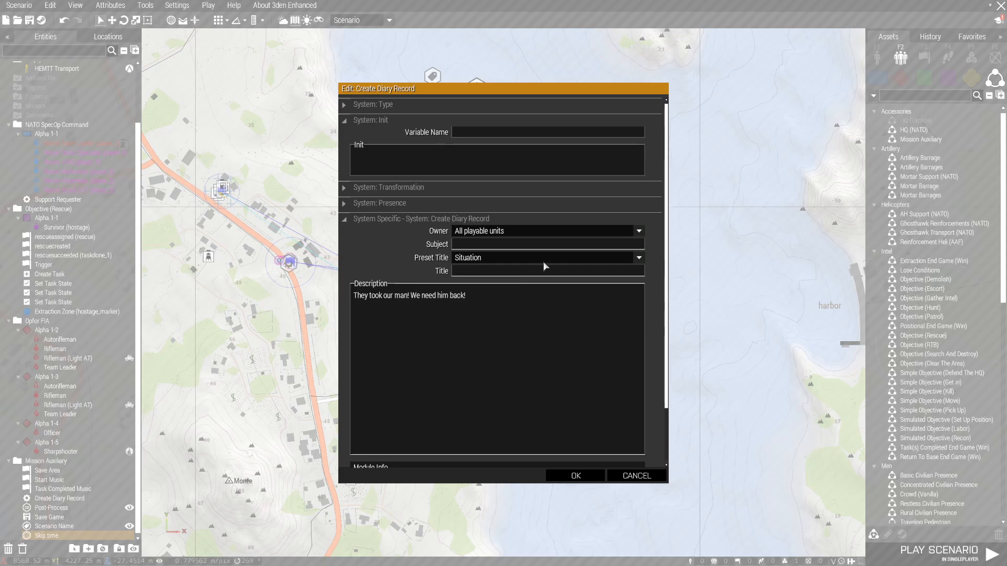
pyautogui.click(575, 476)
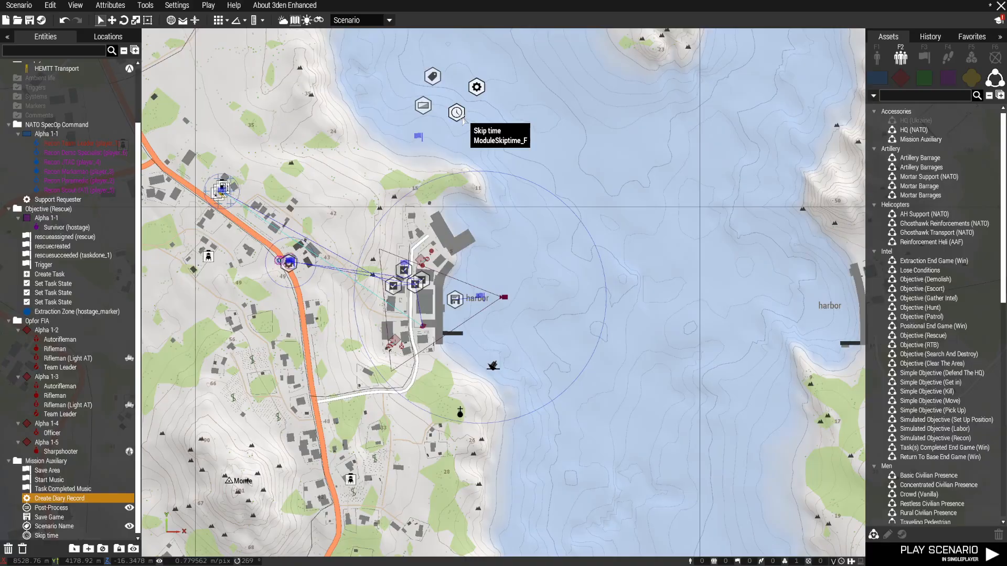
pyautogui.doubleClick(437, 82)
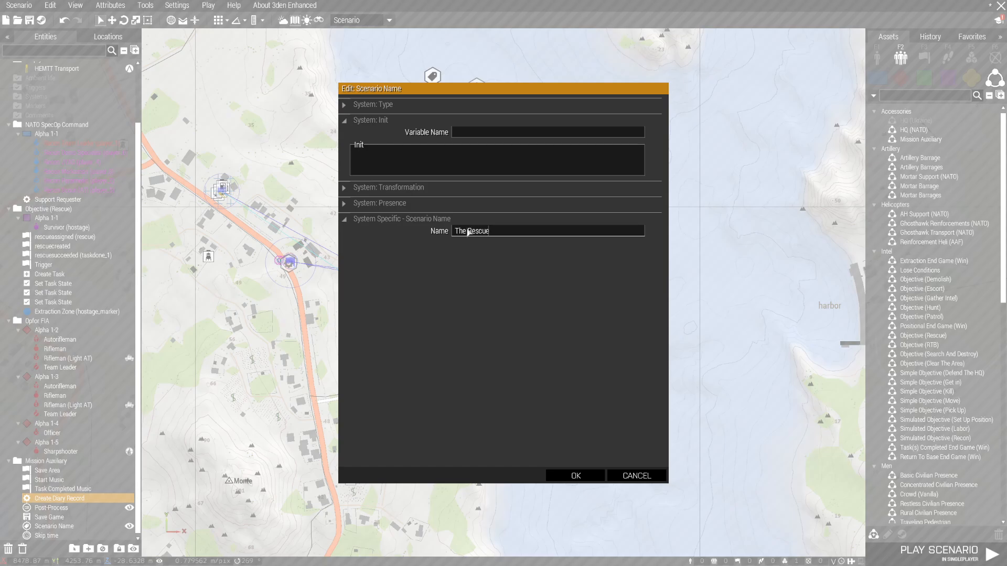
pyautogui.click(567, 475)
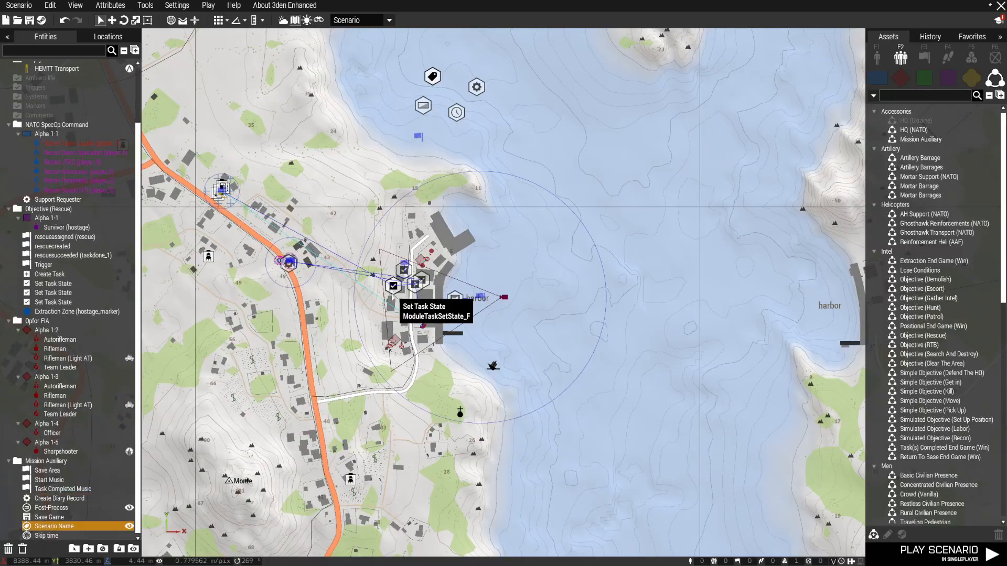
# Step: Place the Task(s) Completed End Game (Win) composition on the open hillside northwest of the harbor
pyautogui.scroll(-4, 950, 421)
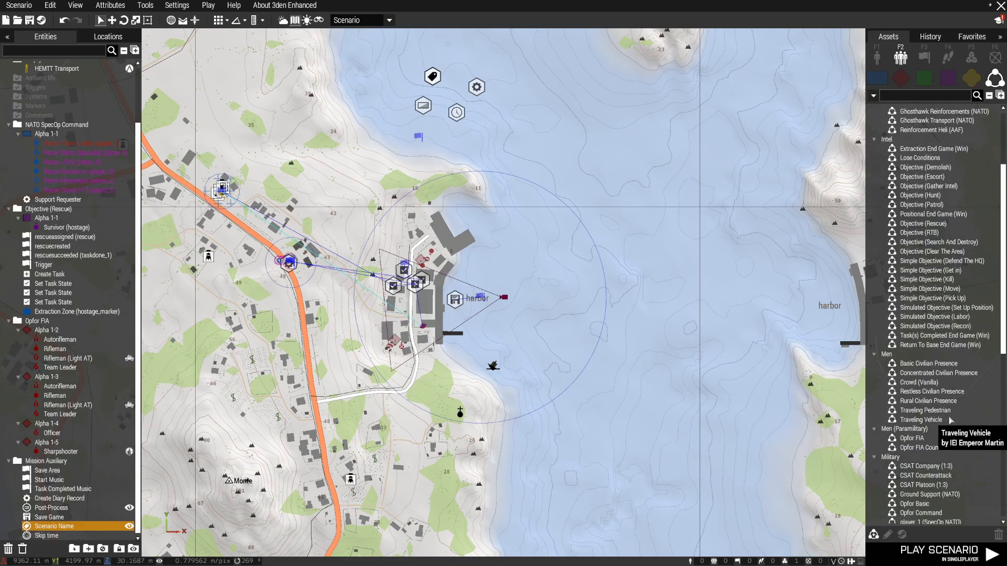
pyautogui.scroll(-1, 939, 357)
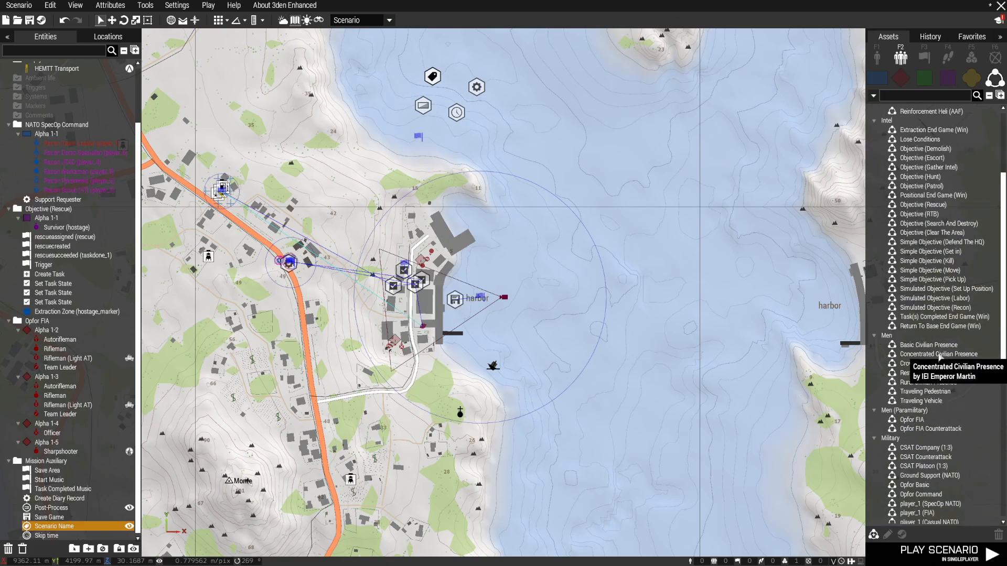
pyautogui.click(939, 317)
pyautogui.click(333, 160)
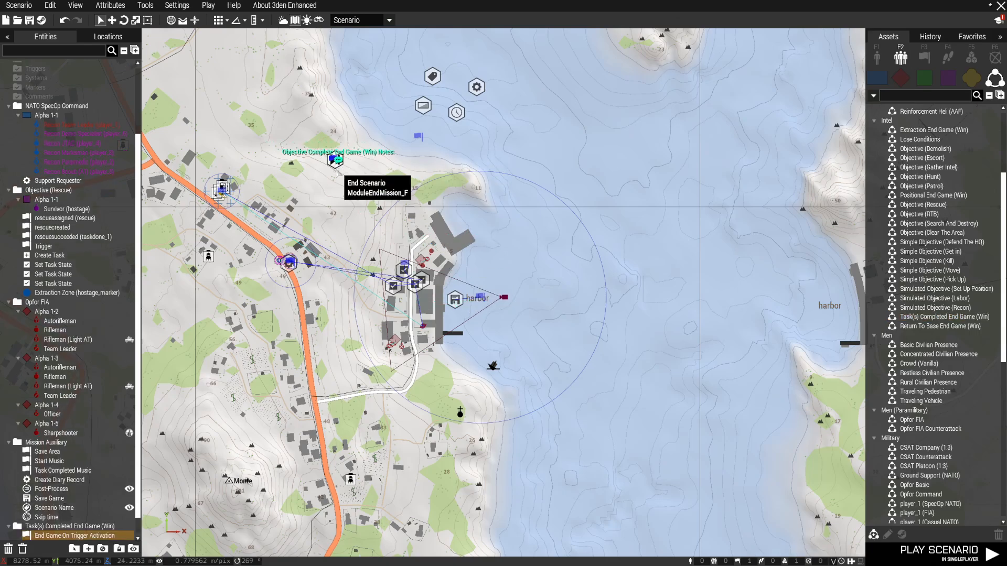
# Step: Check the condition of the End Game On Trigger Activation trigger and the ending type of the End Scenario module
pyautogui.scroll(5, 334, 158)
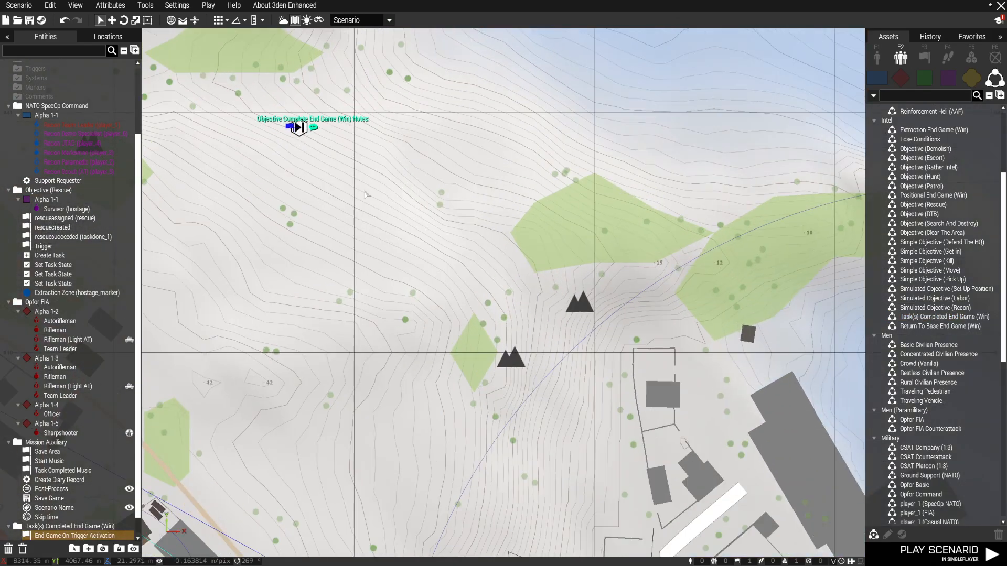
pyautogui.doubleClick(300, 128)
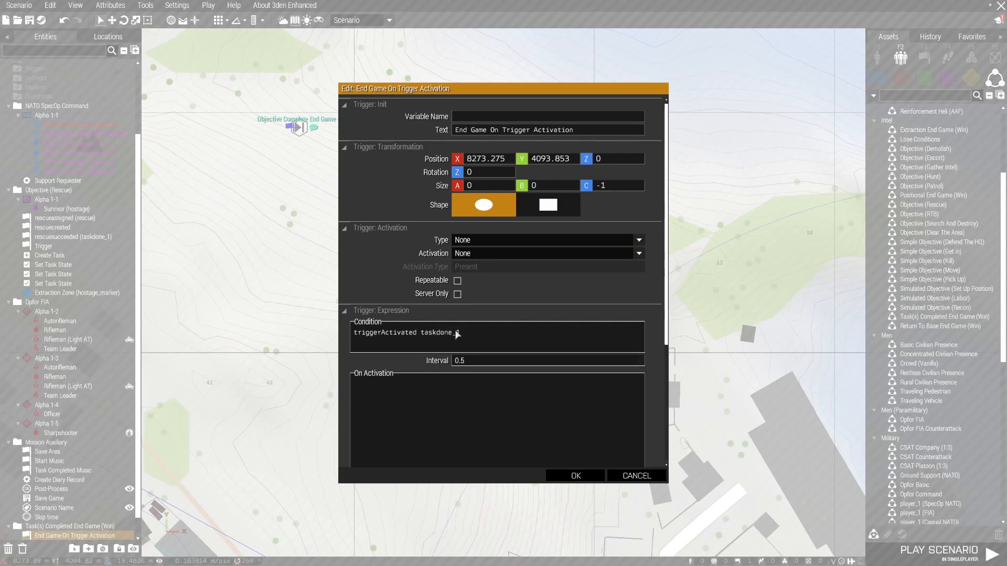
pyautogui.click(575, 476)
pyautogui.scroll(-4, 292, 381)
pyautogui.scroll(2, 292, 381)
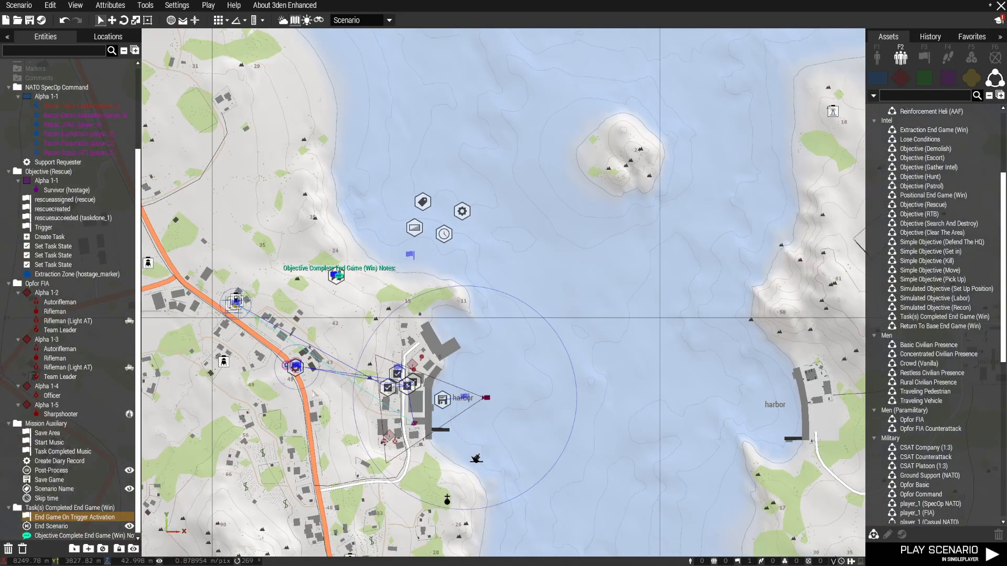
pyautogui.scroll(-3, 341, 291)
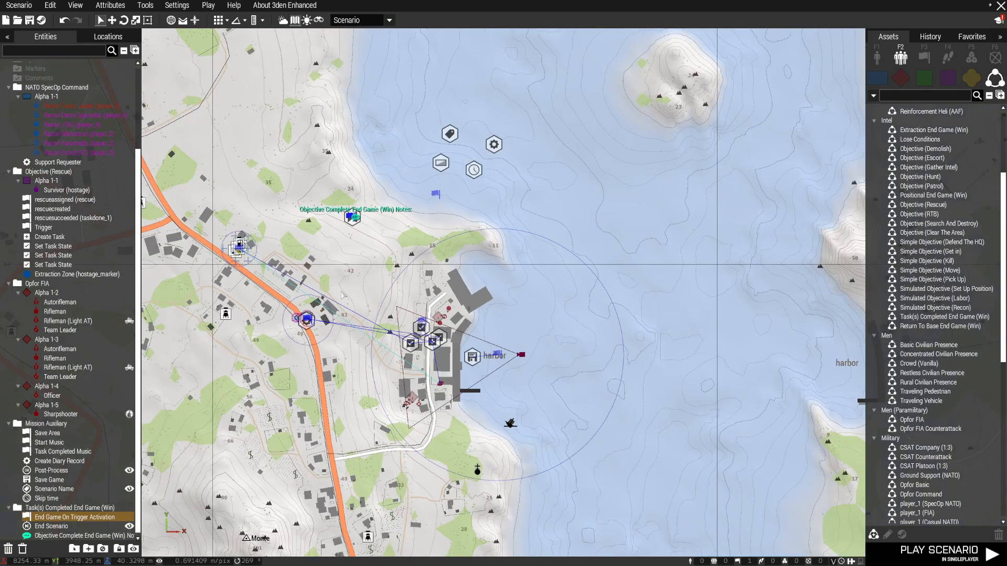
pyautogui.scroll(5, 346, 206)
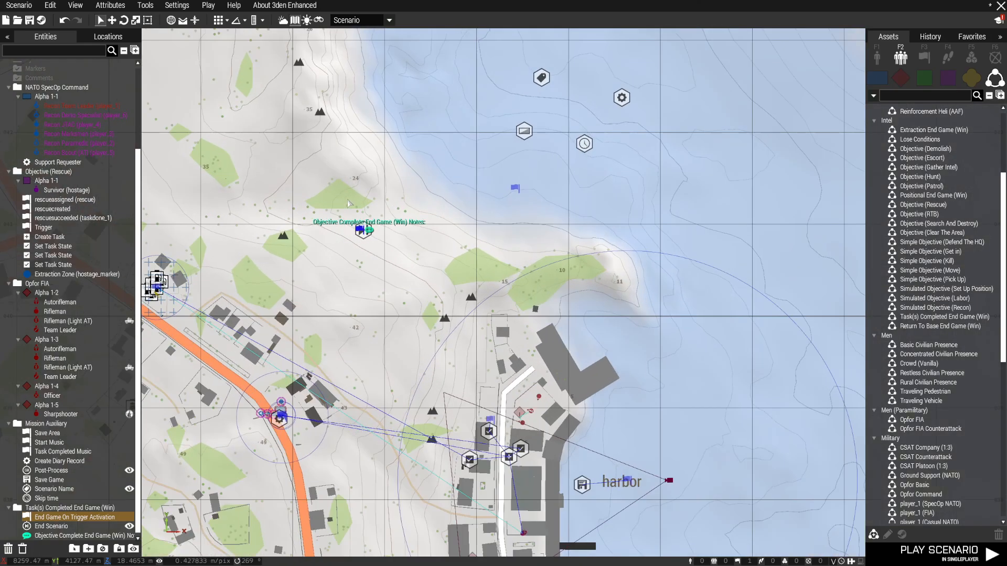
pyautogui.scroll(3, 372, 244)
pyautogui.doubleClick(367, 264)
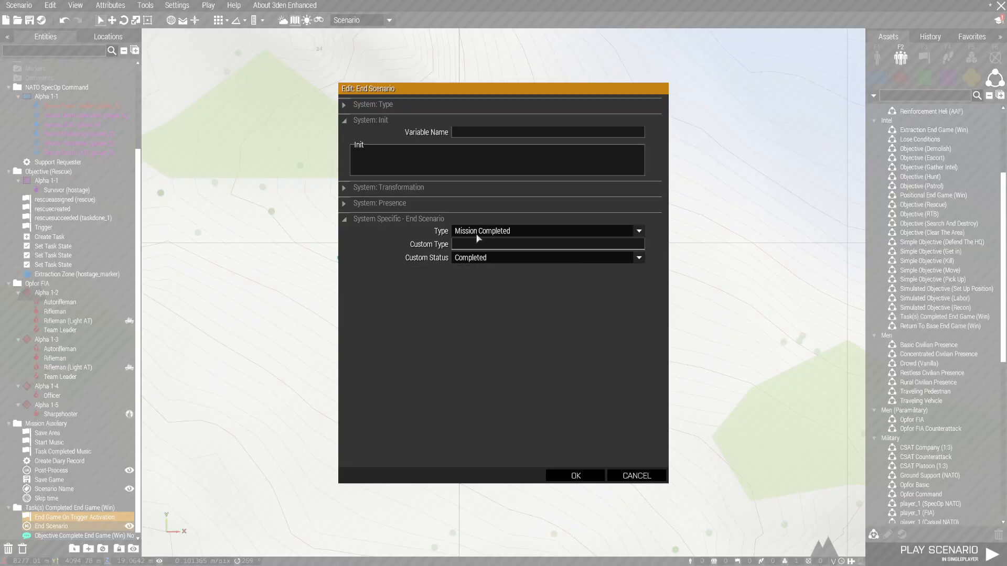
pyautogui.click(576, 475)
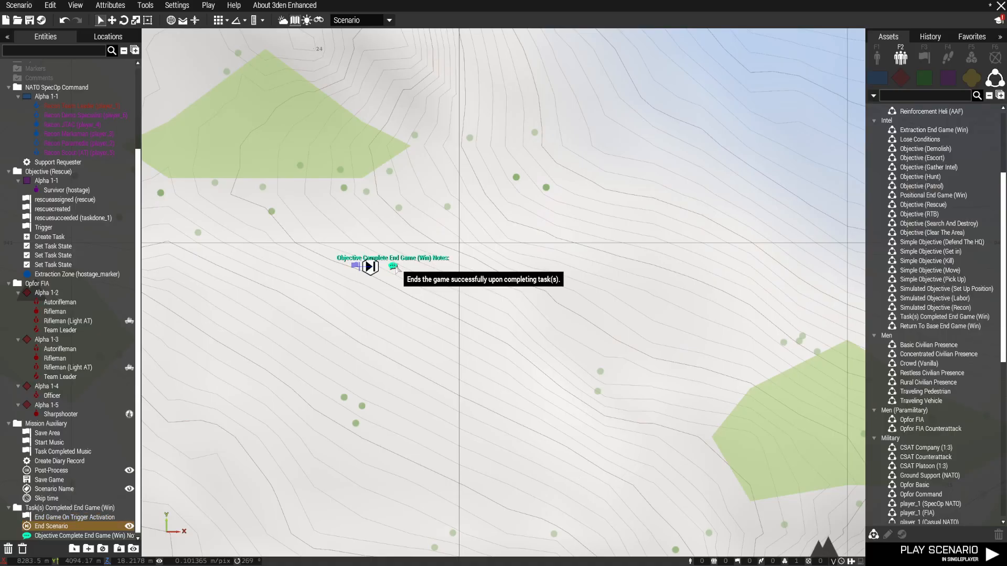
# Step: Place the Mortar Support (NATO) composition beside the walled house on the west side of the road, near the player squad
pyautogui.scroll(-10, 366, 265)
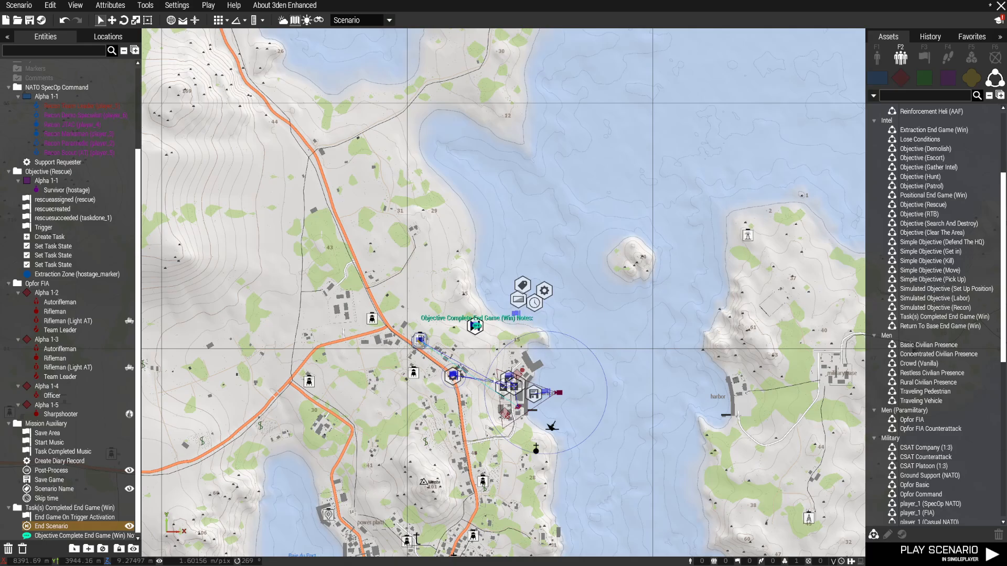
pyautogui.scroll(4, 523, 425)
pyautogui.moveTo(417, 204); pyautogui.dragTo(402, 154, button='right')
pyautogui.scroll(-2, 402, 324)
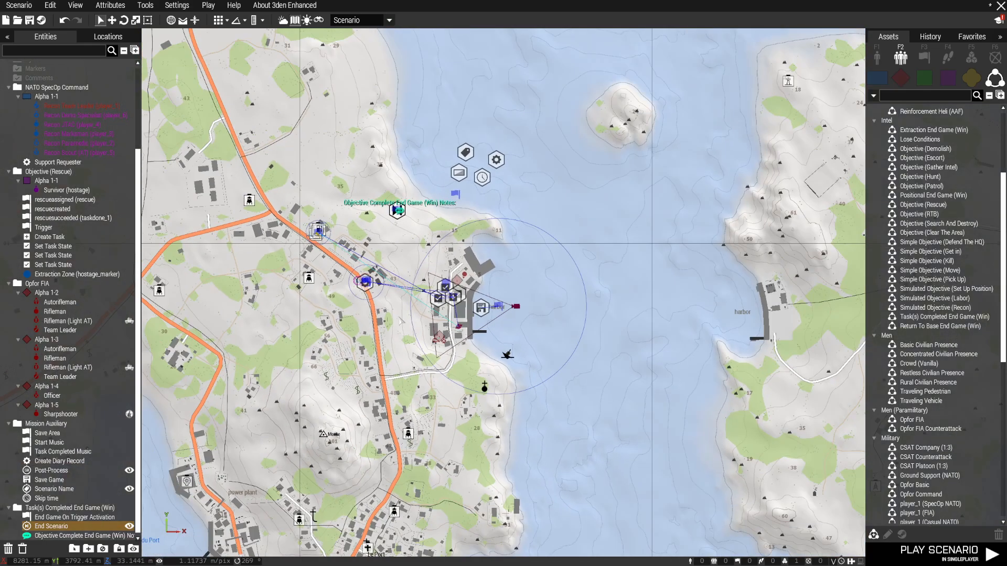
pyautogui.scroll(4, 401, 329)
pyautogui.scroll(5, 929, 251)
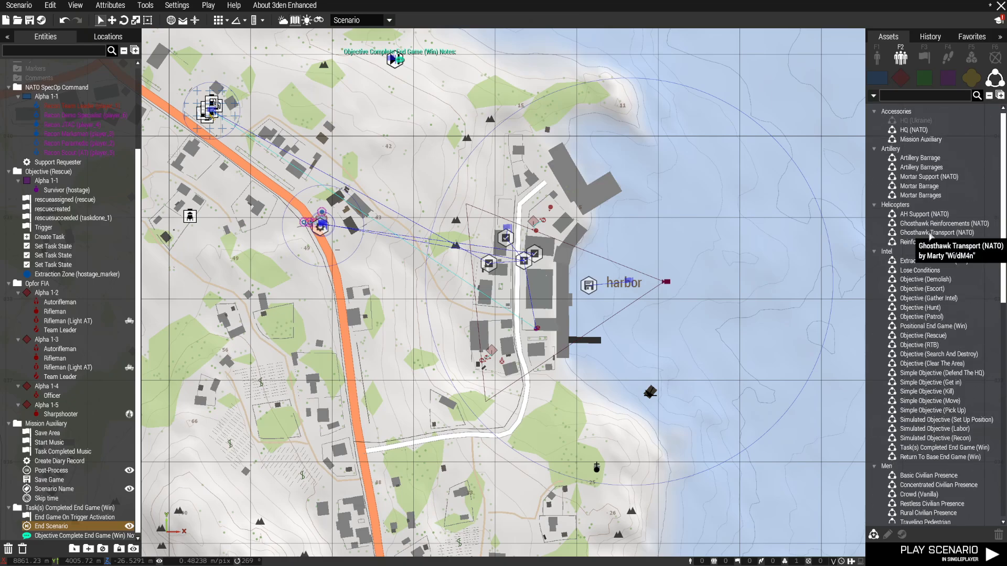
pyautogui.click(925, 214)
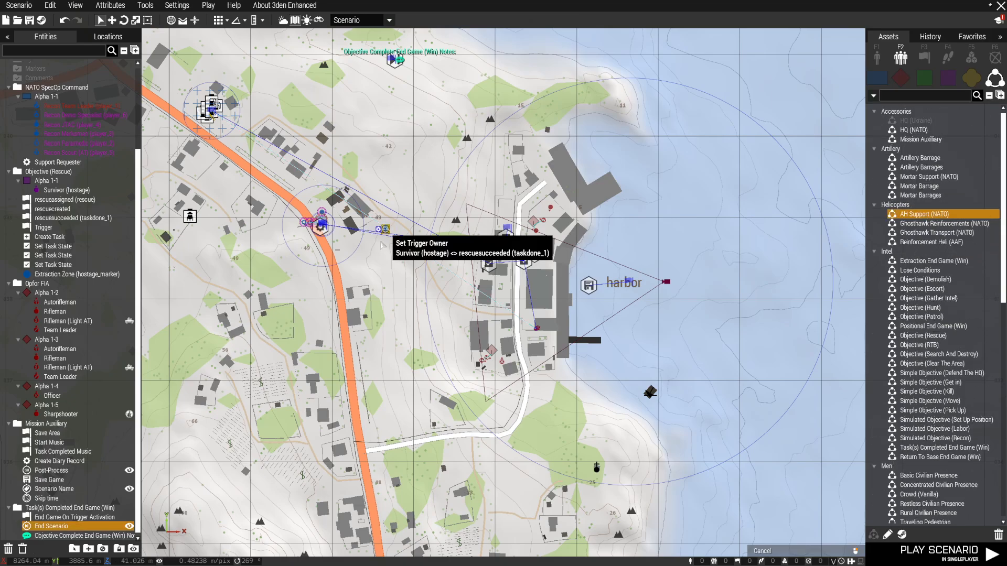
pyautogui.scroll(-3, 388, 254)
pyautogui.moveTo(262, 305); pyautogui.dragTo(447, 285, button='right')
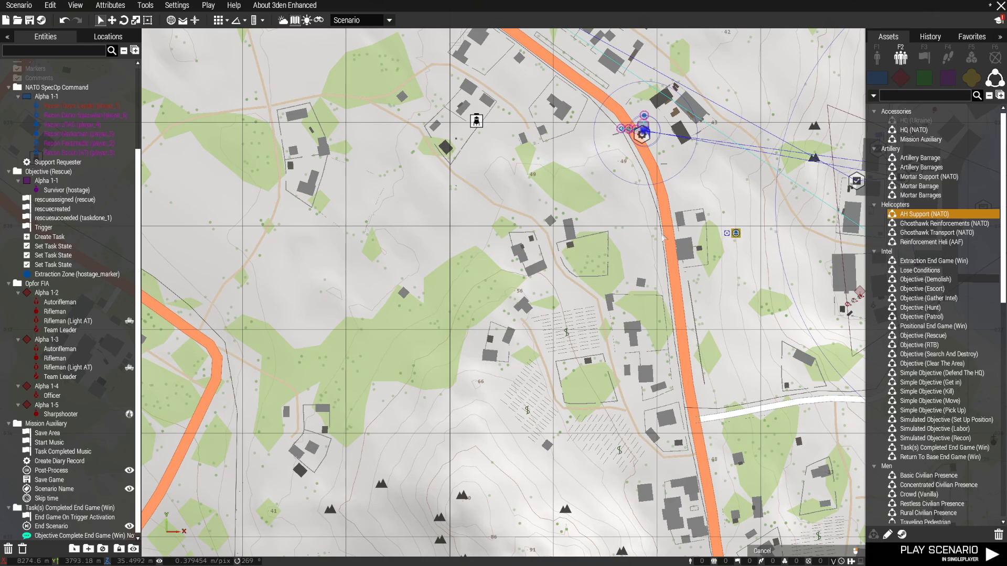
pyautogui.click(929, 176)
pyautogui.scroll(5, 610, 263)
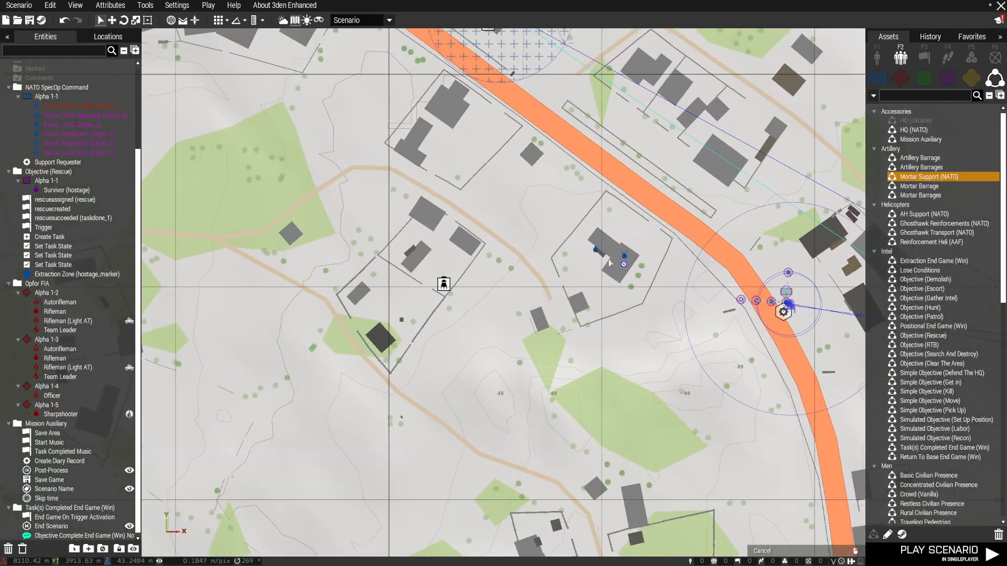
pyautogui.click(593, 273)
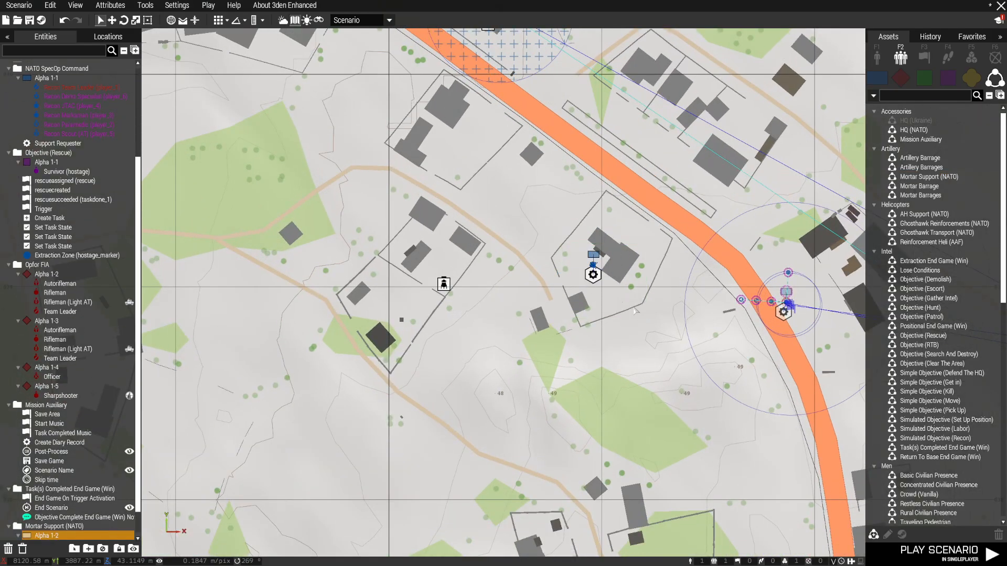
# Step: Move the Support Provider: Artillery module just south of the mortar and sync it to the squad's Support Requester
pyautogui.moveTo(594, 274); pyautogui.dragTo(604, 303)
pyautogui.rightClick(603, 303)
pyautogui.moveTo(719, 314)
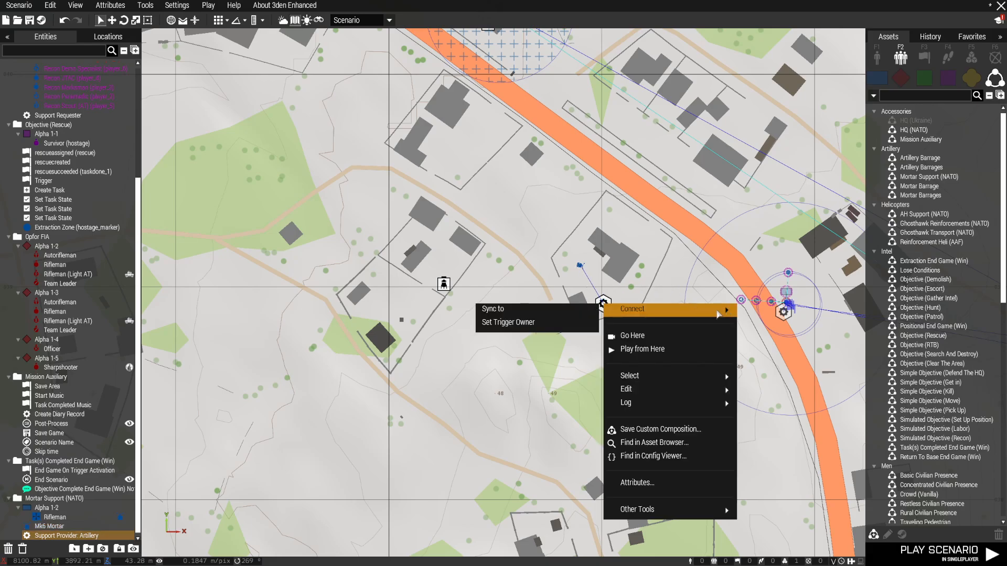
pyautogui.click(548, 310)
pyautogui.scroll(-5, 771, 323)
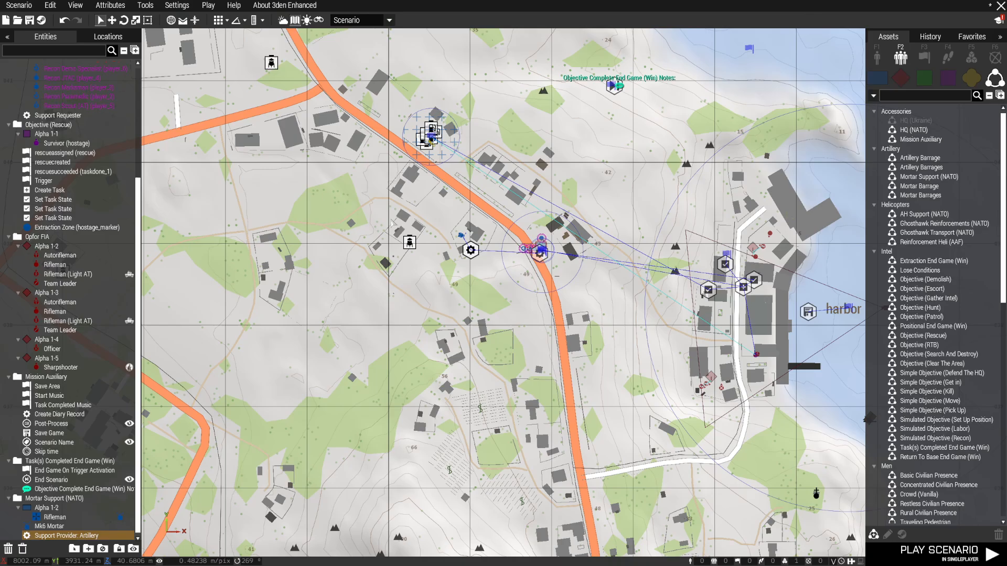
# Step: Examine the mission layout on the map and in the 3D view, from the coast to the squad's starting point and harbor
pyautogui.scroll(3, 498, 324)
pyautogui.scroll(-5, 499, 324)
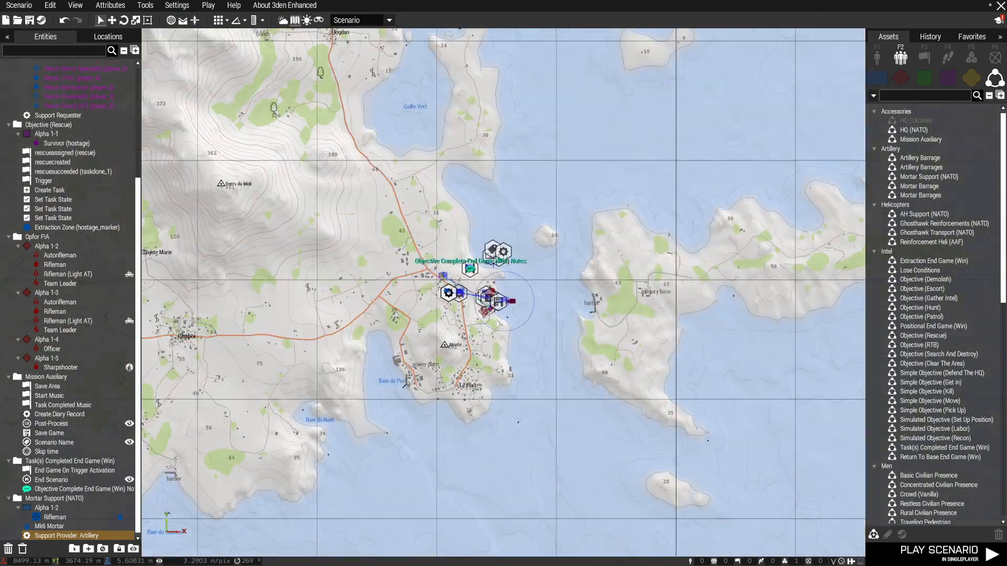
pyautogui.scroll(2, 475, 297)
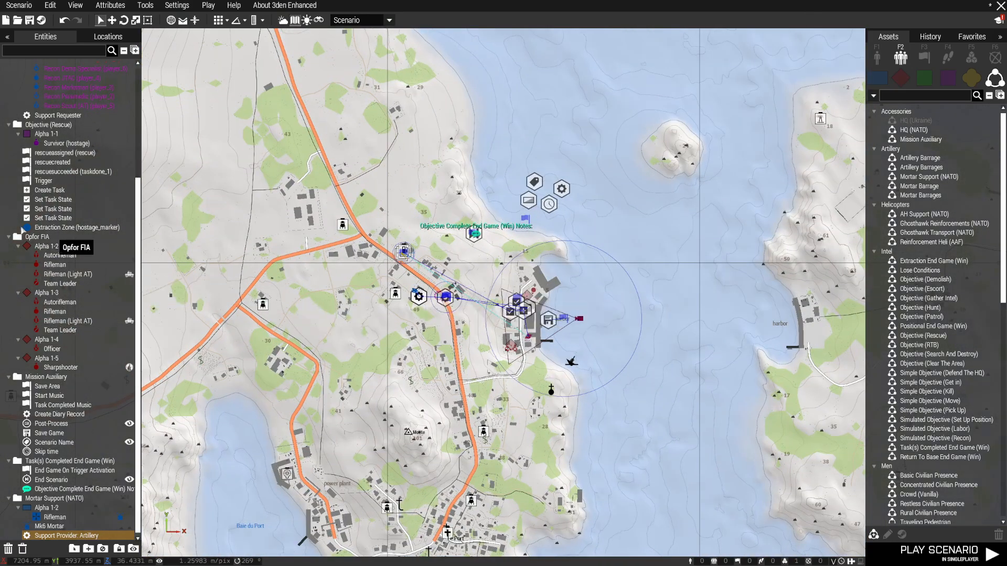
pyautogui.scroll(5, 79, 304)
pyautogui.scroll(-4, 336, 324)
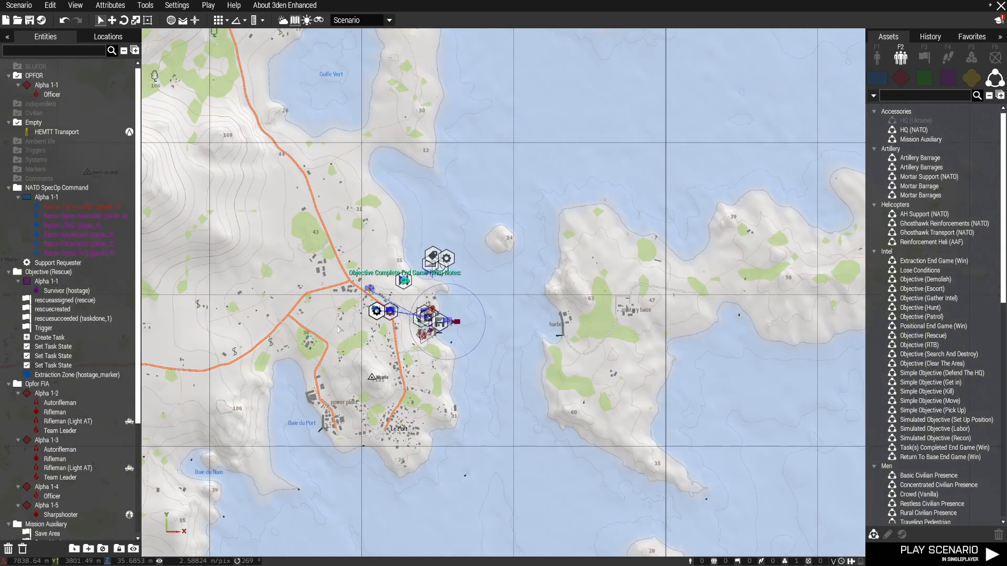
pyautogui.scroll(2, 358, 331)
pyautogui.press('m')
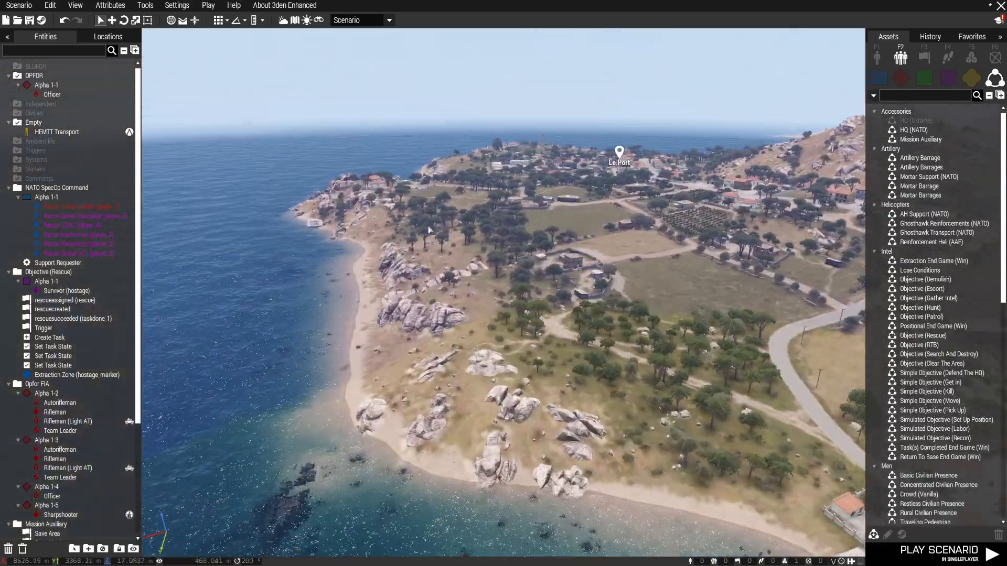
pyautogui.press('w')
pyautogui.moveTo(429, 229); pyautogui.dragTo(189, 330, button='right')
pyautogui.press('s')
pyautogui.press('d')
pyautogui.press('w')
pyautogui.press('w')
pyautogui.press('s')
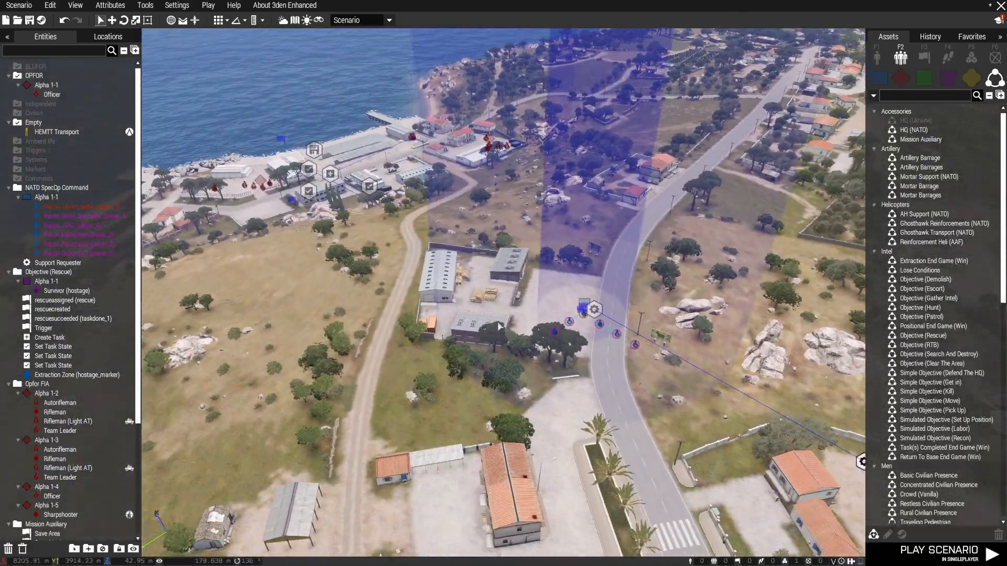
pyautogui.press('w')
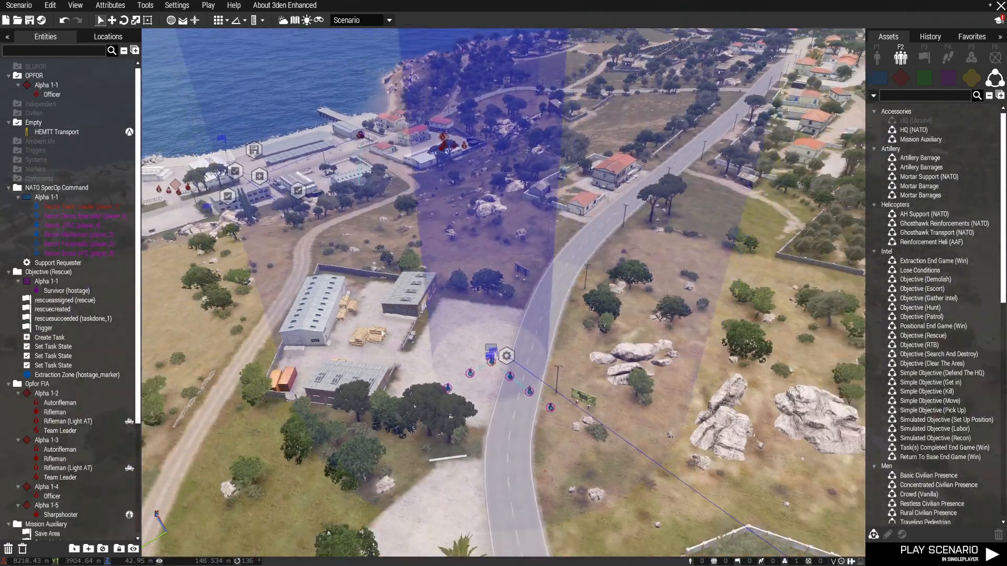
pyautogui.moveTo(382, 334); pyautogui.dragTo(351, 333, button='right')
pyautogui.press('s')
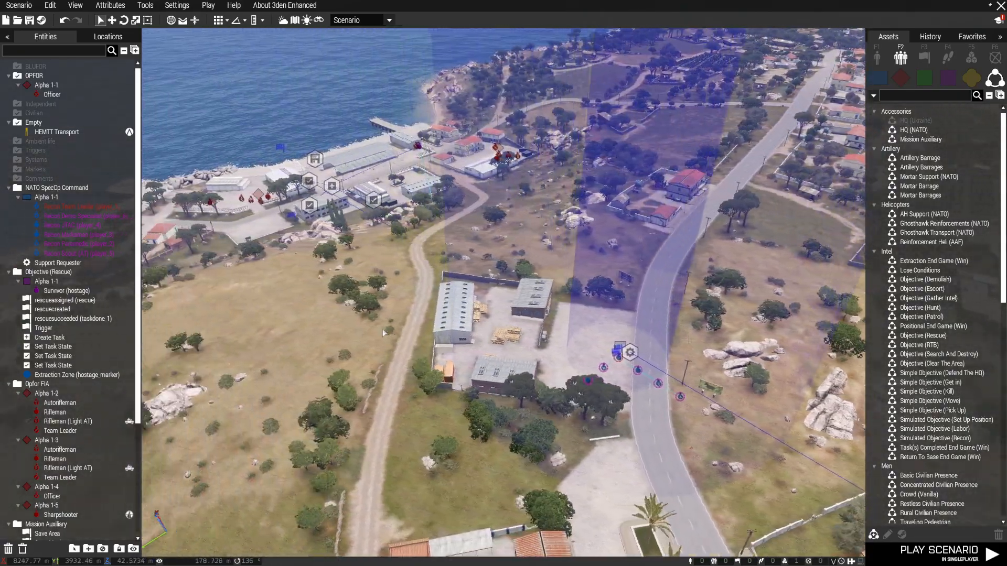
pyautogui.press('w')
pyautogui.press('a')
pyautogui.press('d')
pyautogui.press('s')
pyautogui.press('s')
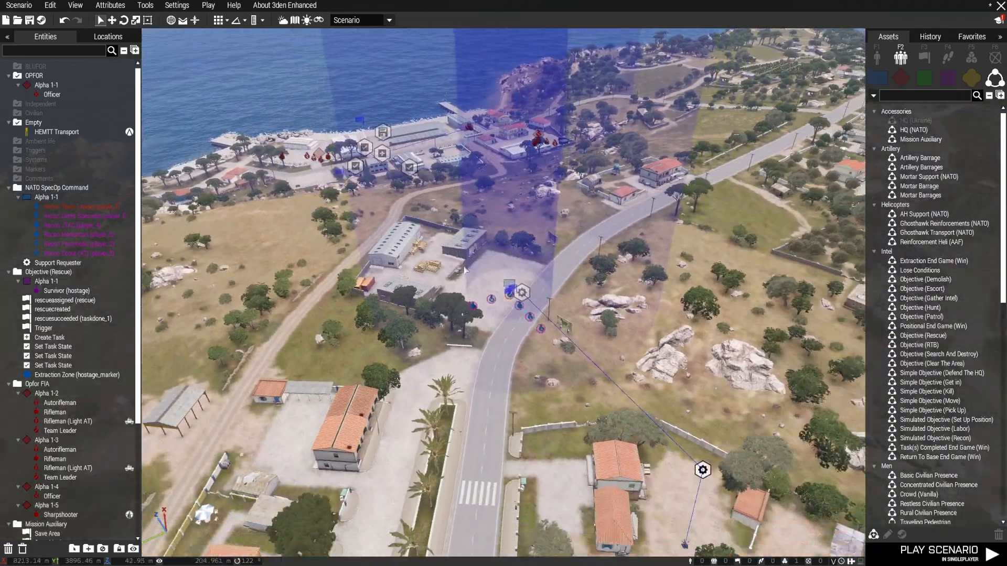
# Step: Preview the scenario in single player from the squad leader's starting position and return to the editor
pyautogui.press('w')
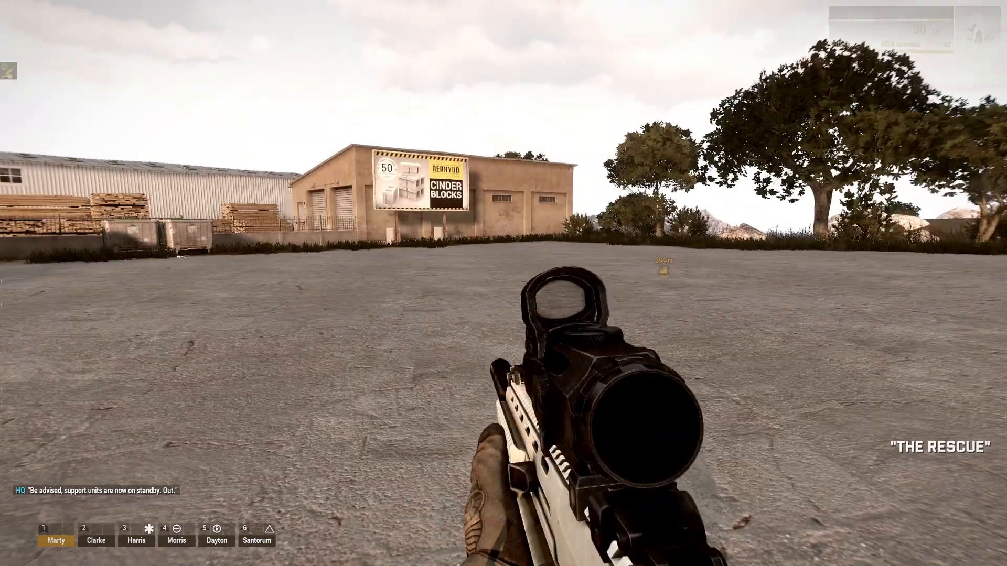
pyautogui.press('Escape')
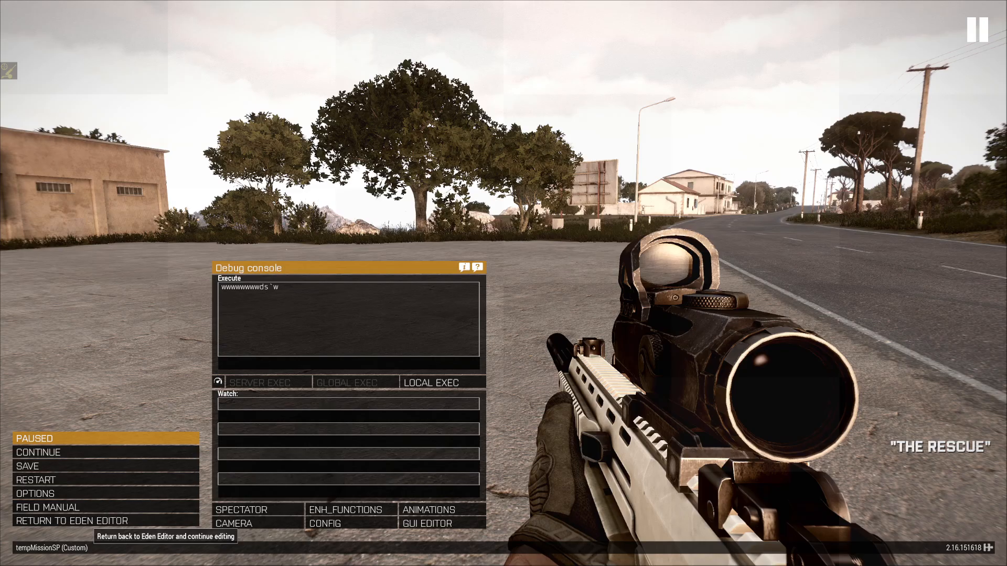
pyautogui.click(92, 521)
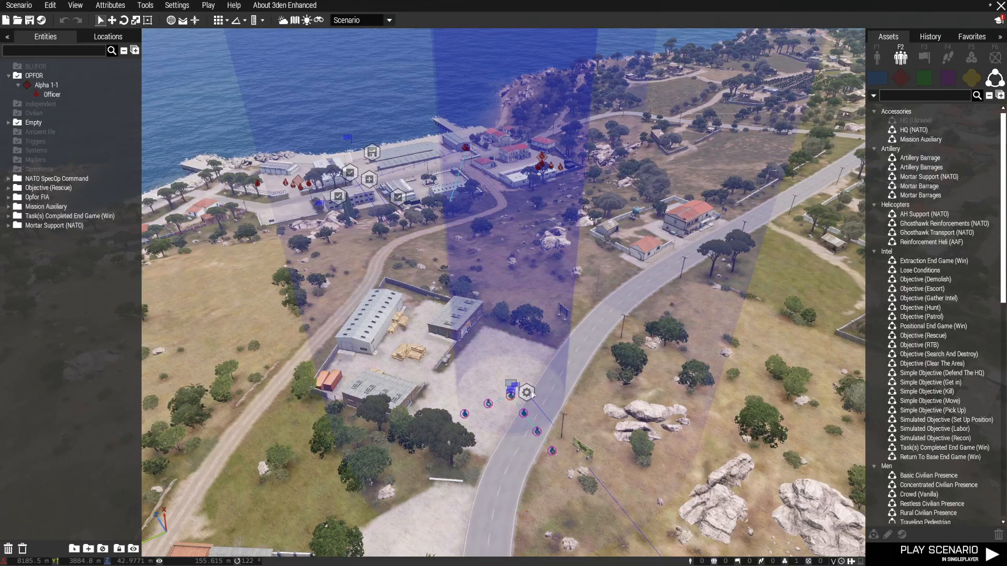
# Step: Change the skip hours of the Skip time module in Mission Auxiliary so the mission takes place at night
pyautogui.scroll(-2, 388, 308)
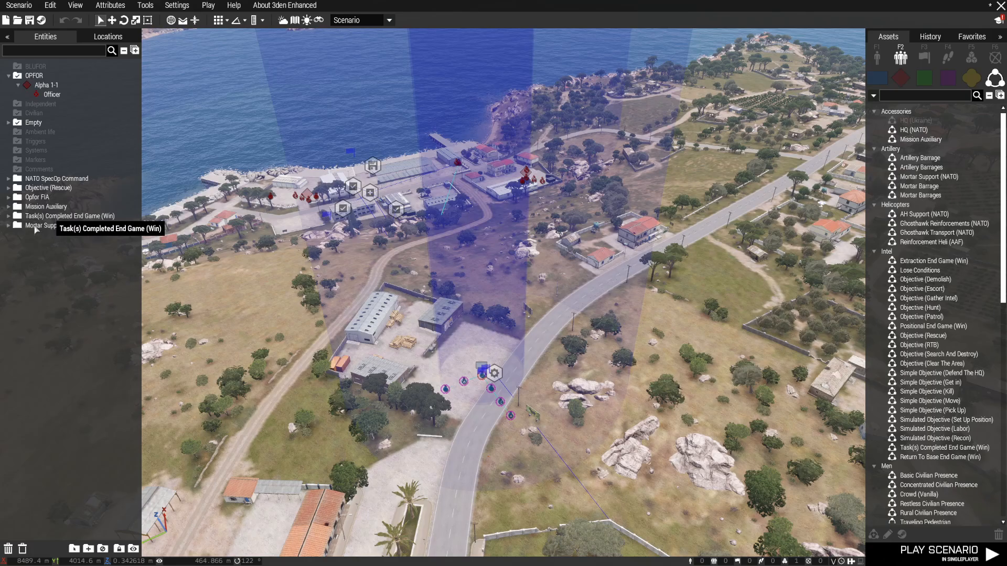
pyautogui.click(8, 208)
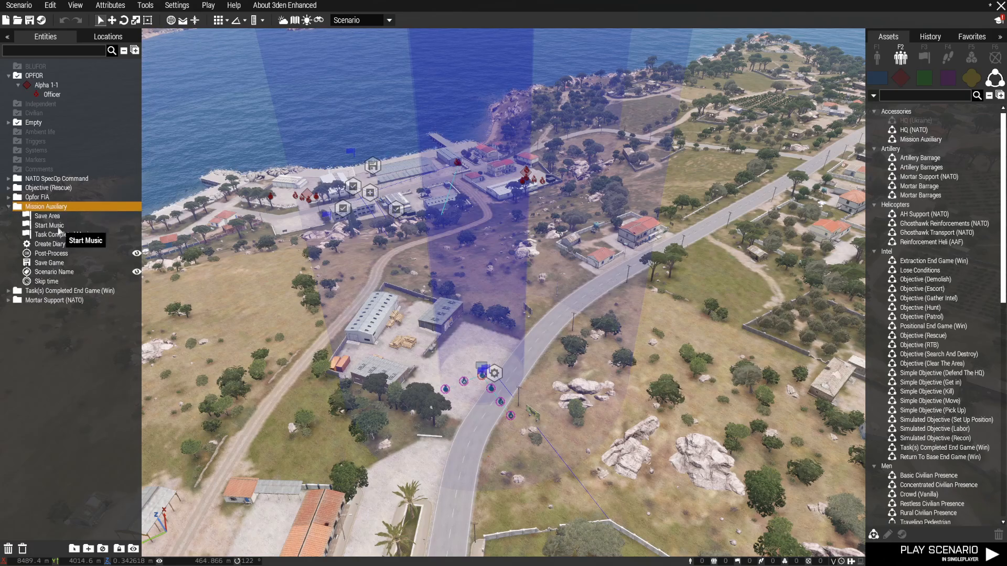
pyautogui.doubleClick(49, 283)
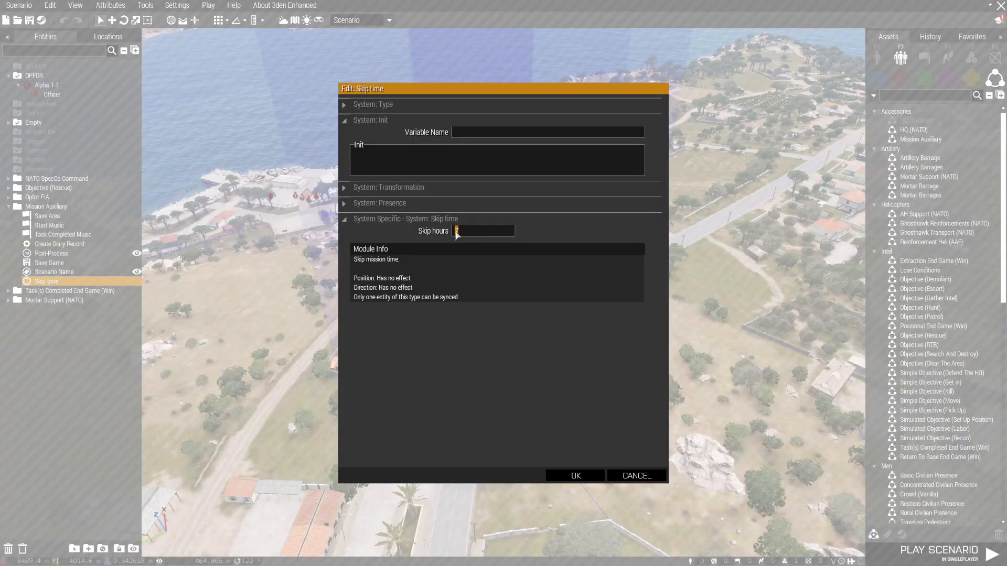
pyautogui.click(576, 476)
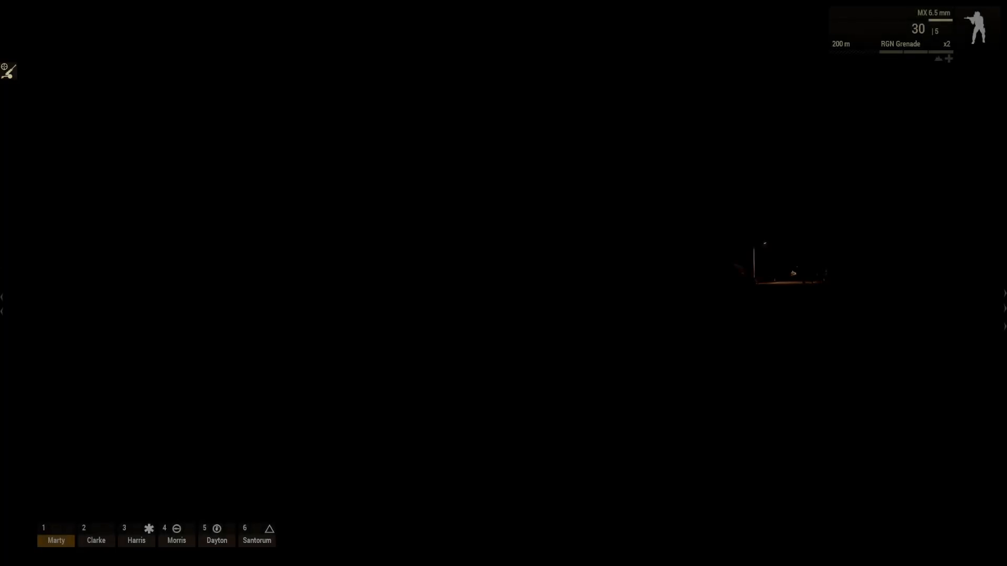
# Step: Playtest the night mission with night vision on, advance across the field toward the harbor objective, and return to the editor
pyautogui.press('n')
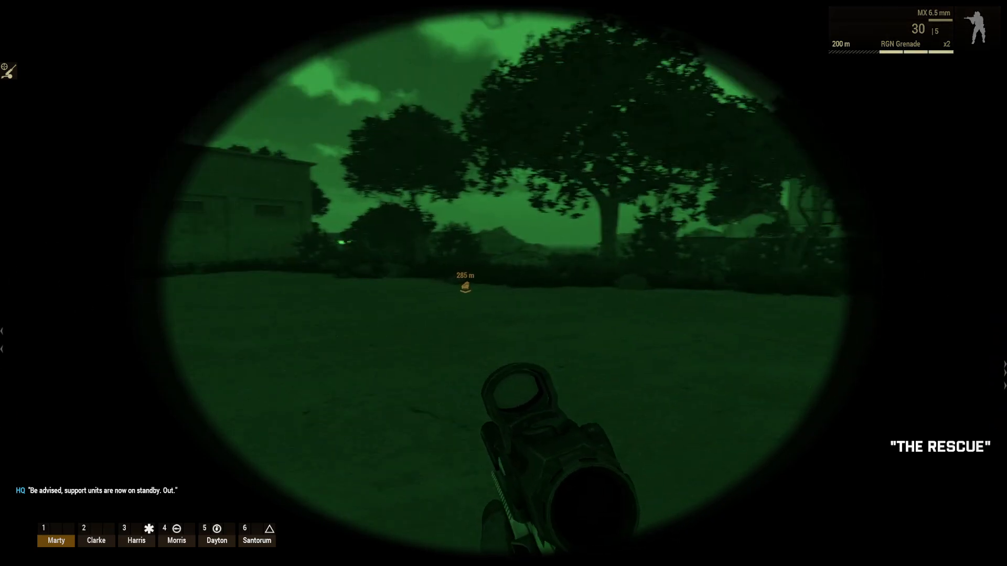
pyautogui.hotkey('shift', 'w')
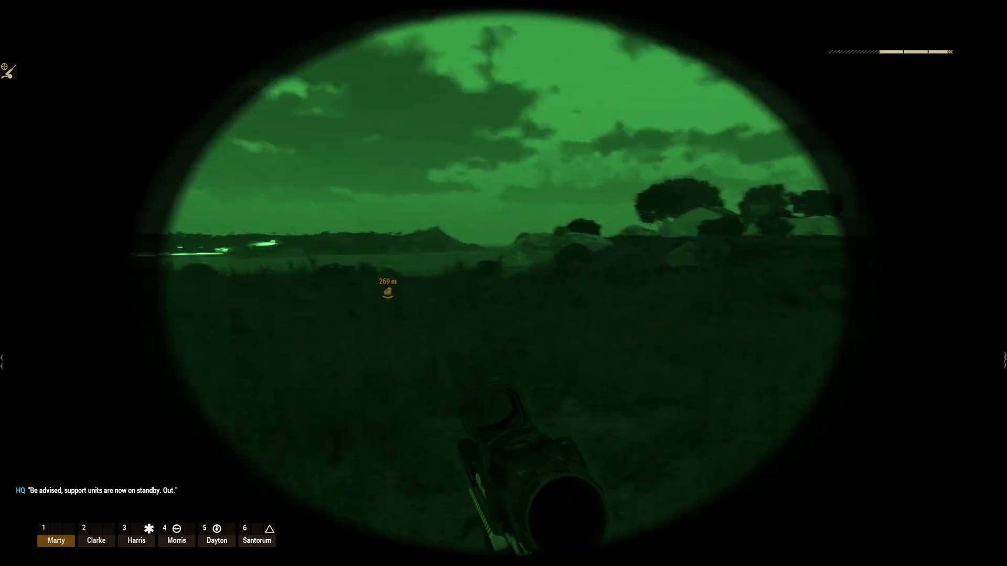
pyautogui.press('x')
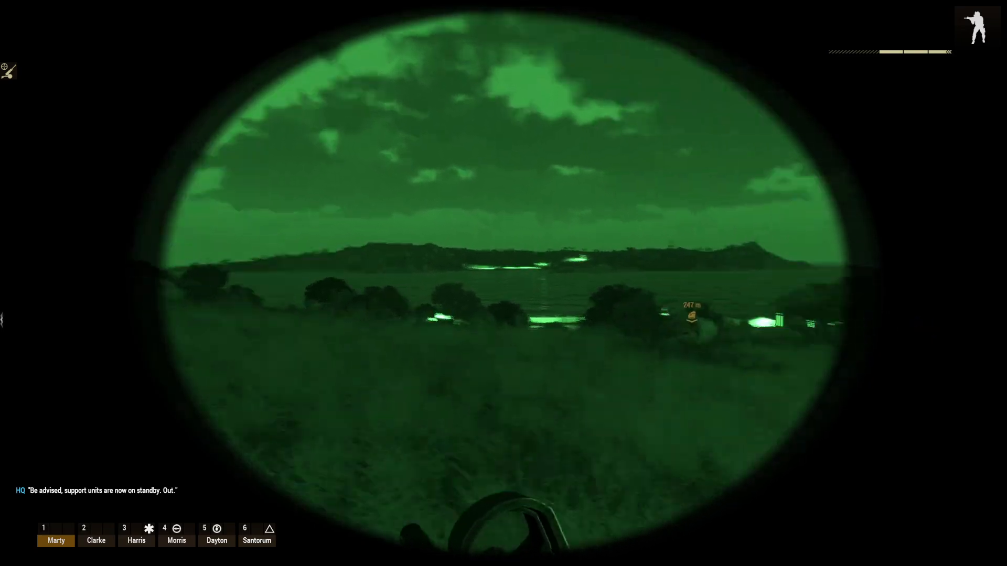
pyautogui.press('w')
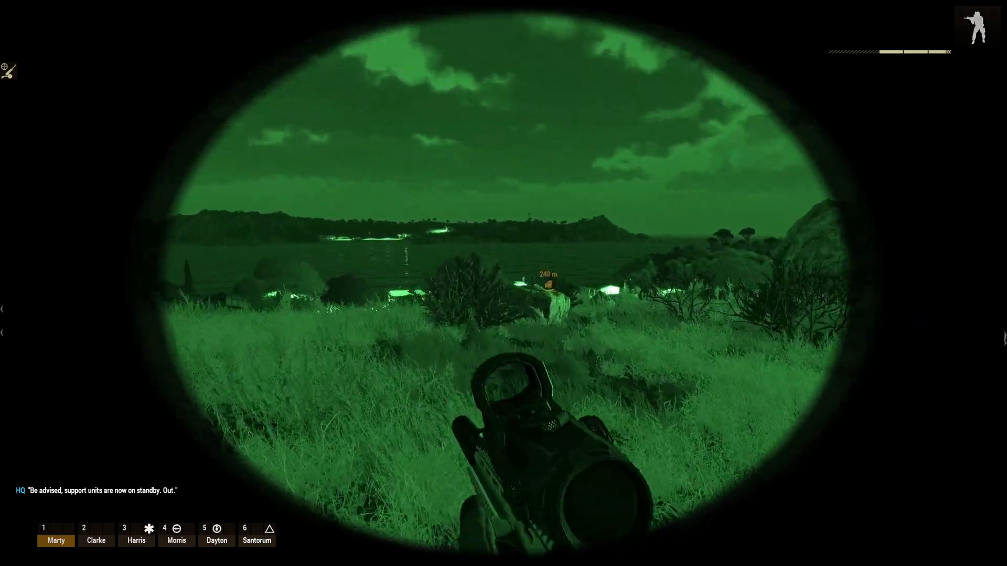
pyautogui.press('w')
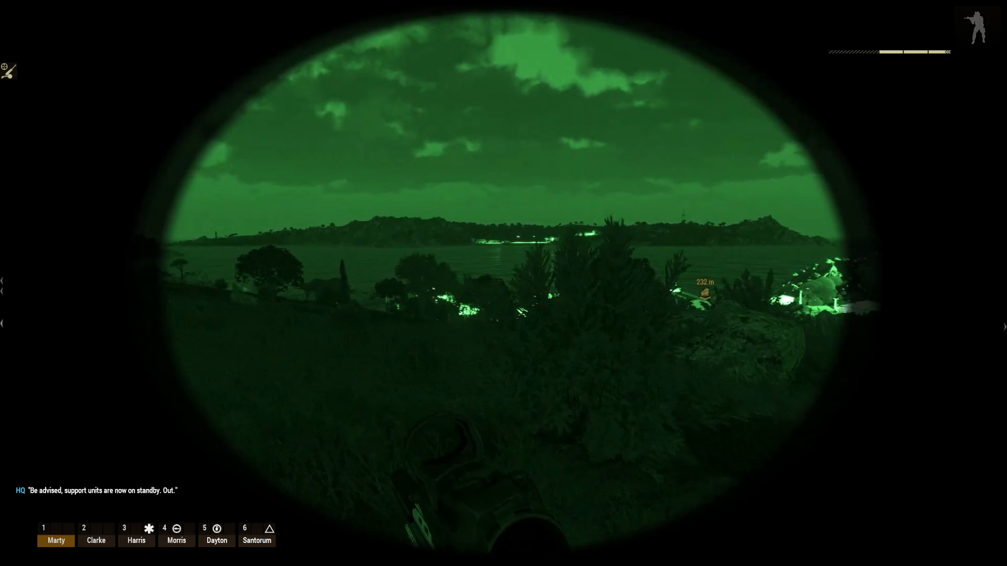
pyautogui.press('Escape')
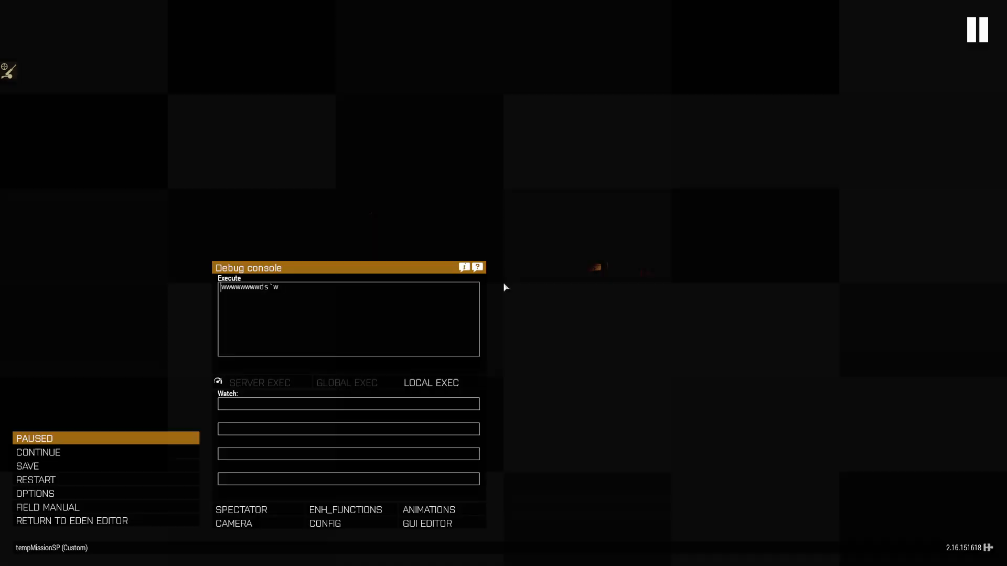
pyautogui.press('Escape')
pyautogui.press('Escape')
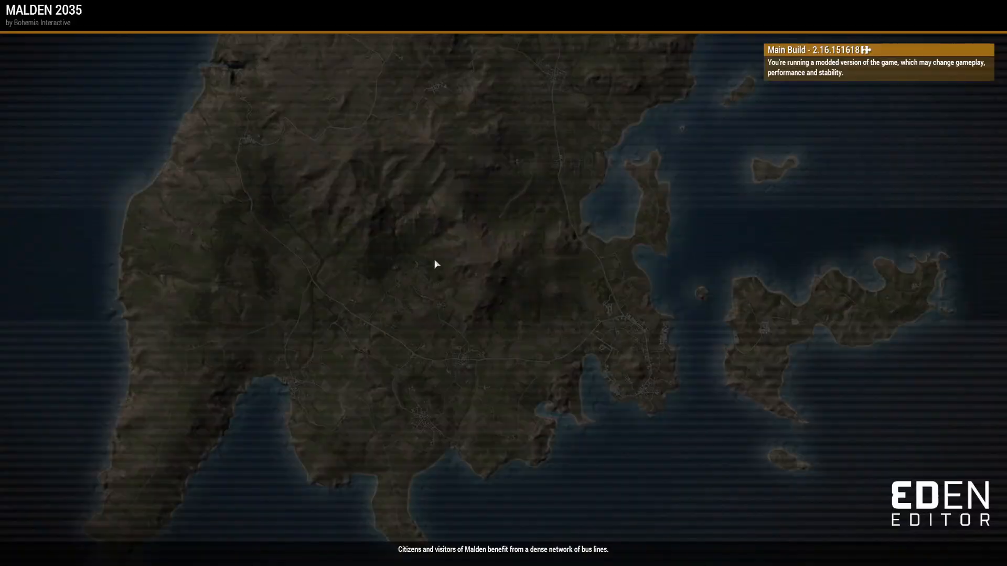
# Step: Set the countdown timer's min, mid and max values to 10 on the rescueassigned trigger of Objective (Rescue)
pyautogui.press('s')
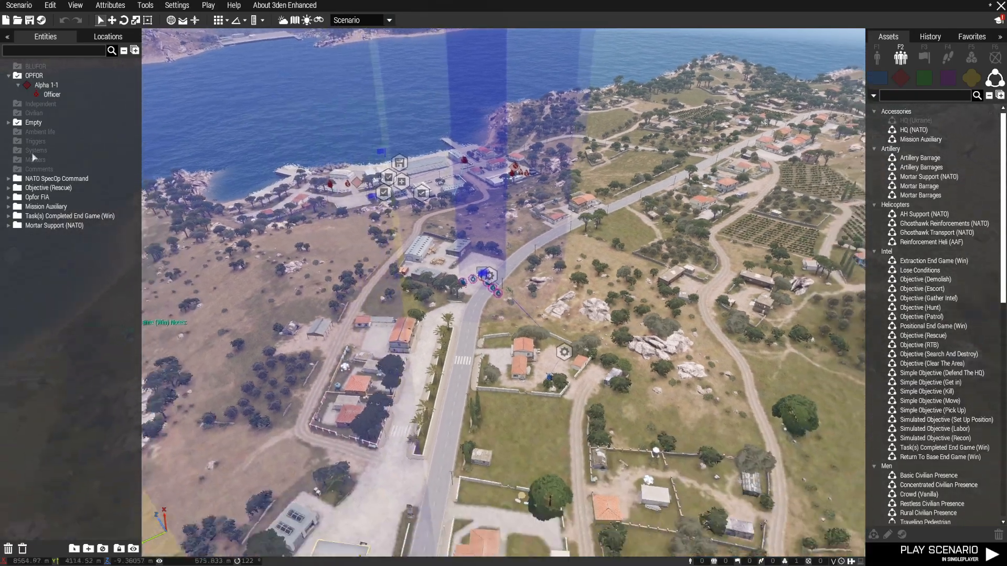
pyautogui.click(9, 188)
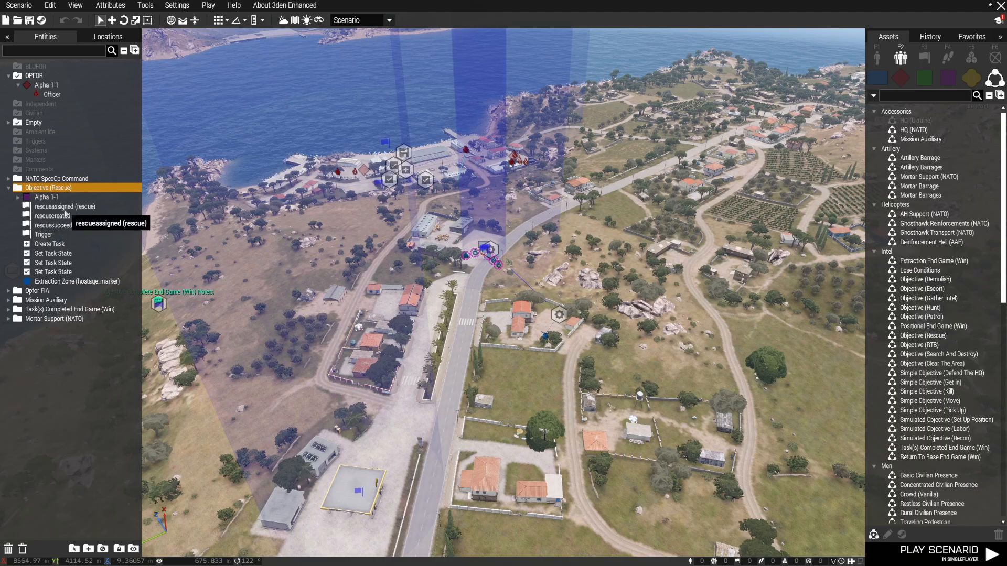
pyautogui.doubleClick(63, 207)
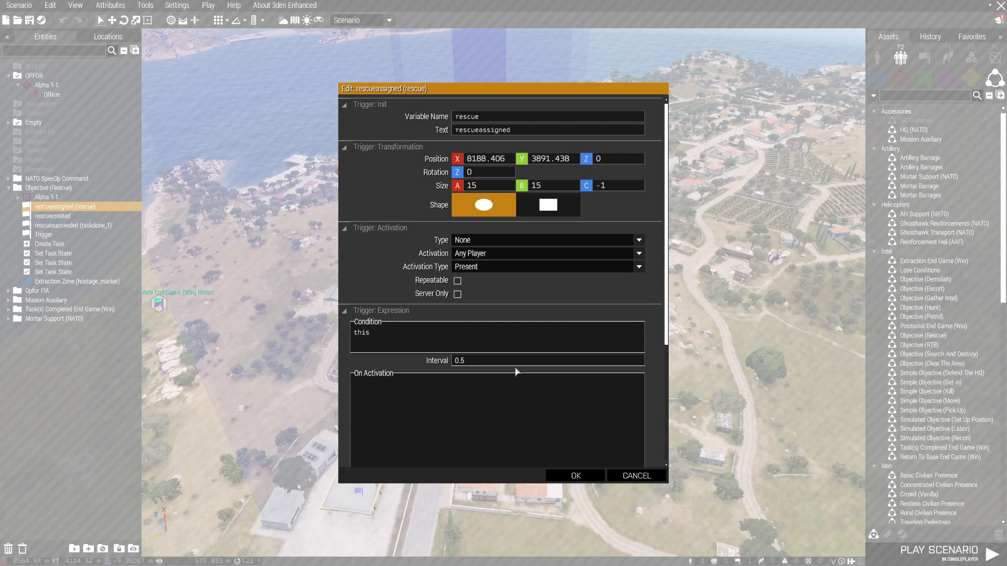
pyautogui.scroll(-5, 520, 370)
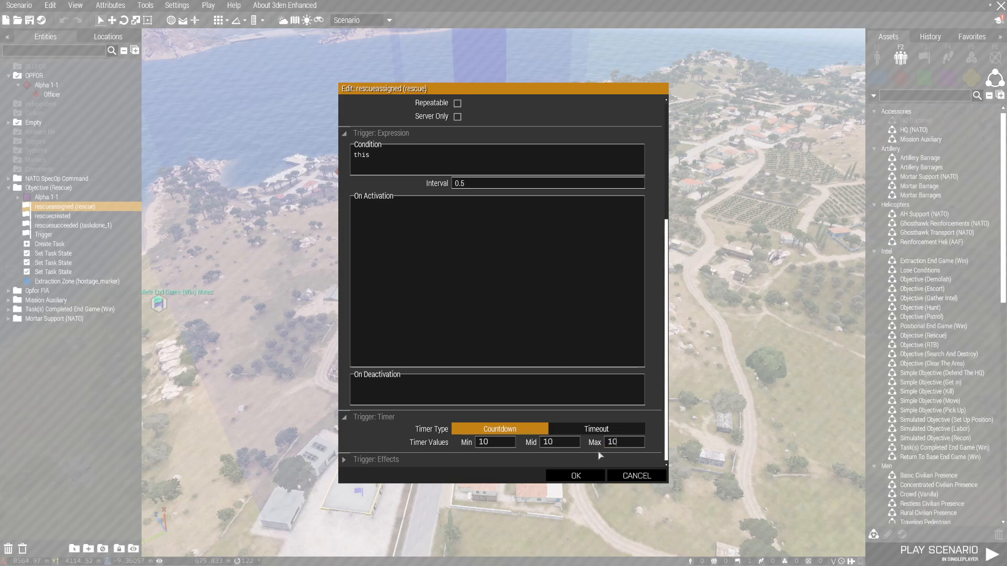
pyautogui.click(588, 478)
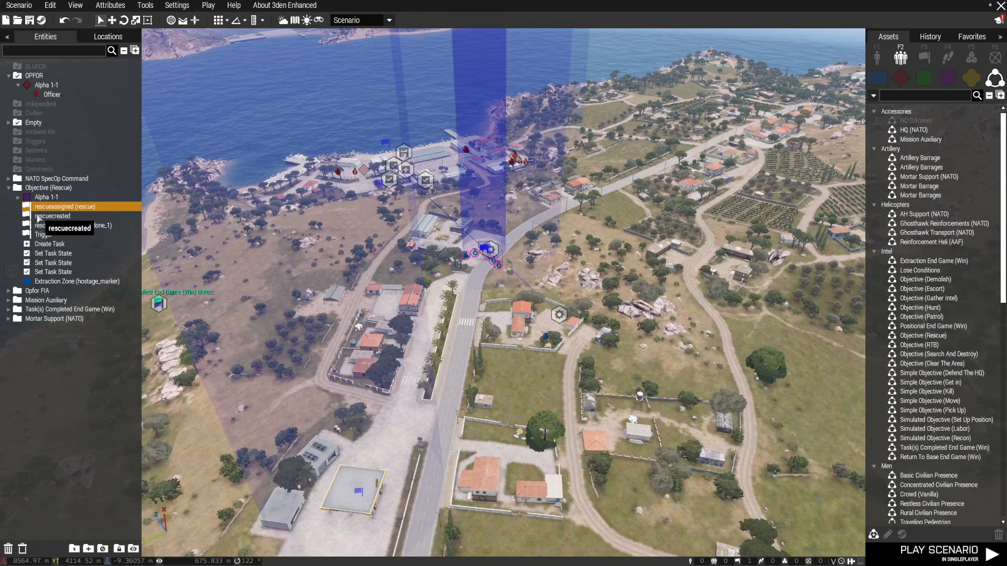
# Step: Set the countdown timer values of the rescuecreated trigger to 8
pyautogui.doubleClick(53, 215)
pyautogui.scroll(-5, 420, 391)
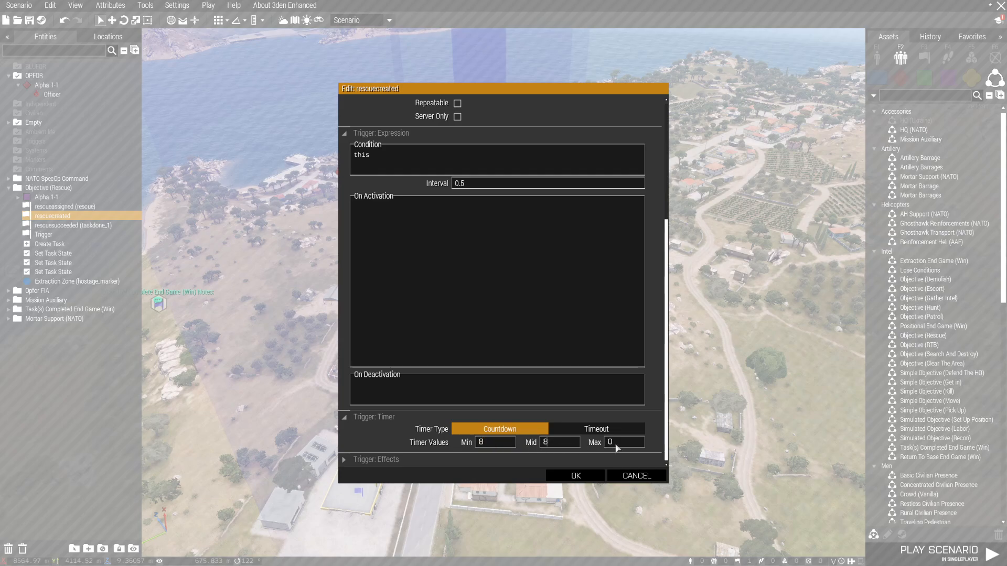
pyautogui.click(573, 479)
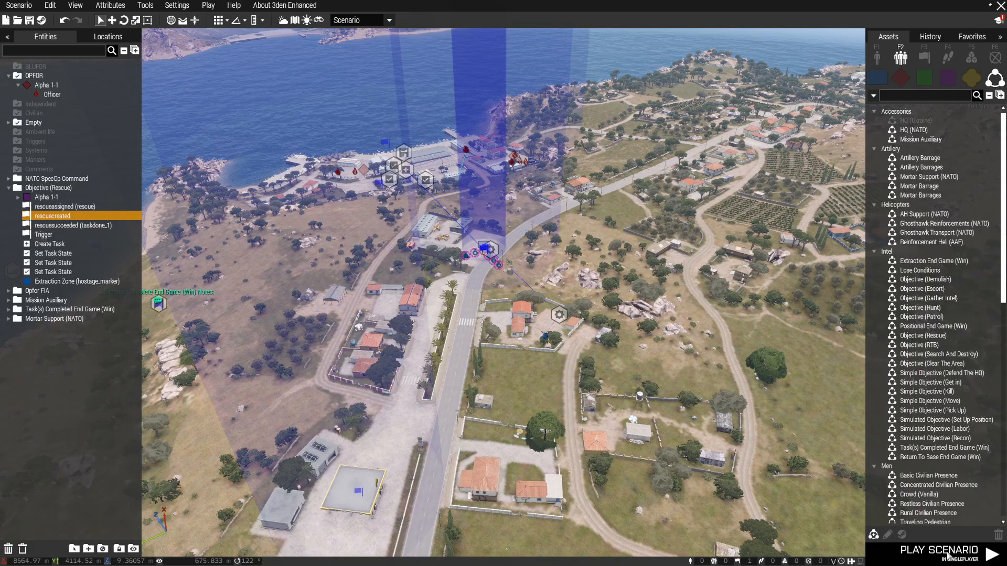
# Step: Play the scenario in single player with night vision on and order the whole squad into Stealth combat mode
pyautogui.press('w')
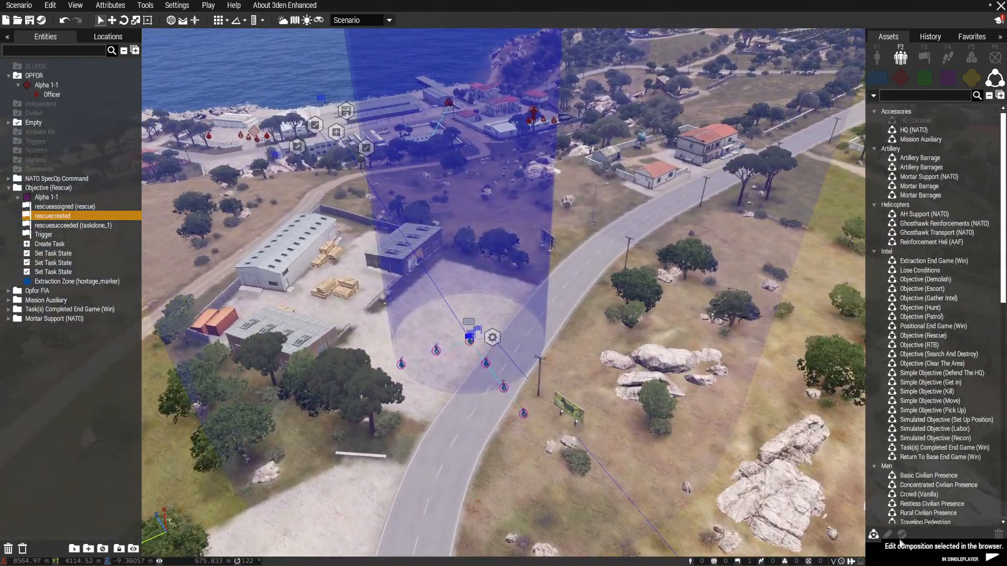
pyautogui.click(936, 559)
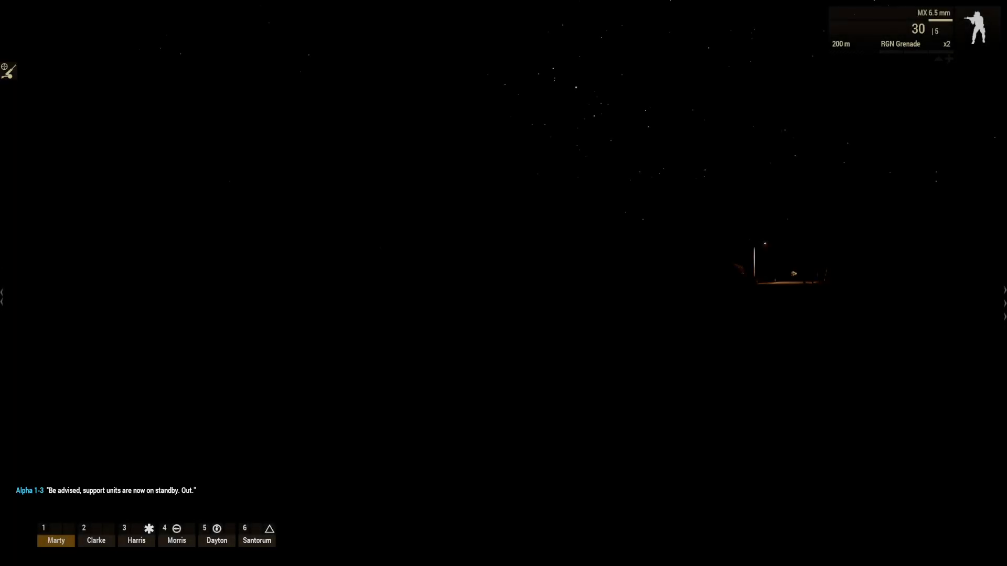
pyautogui.press('n')
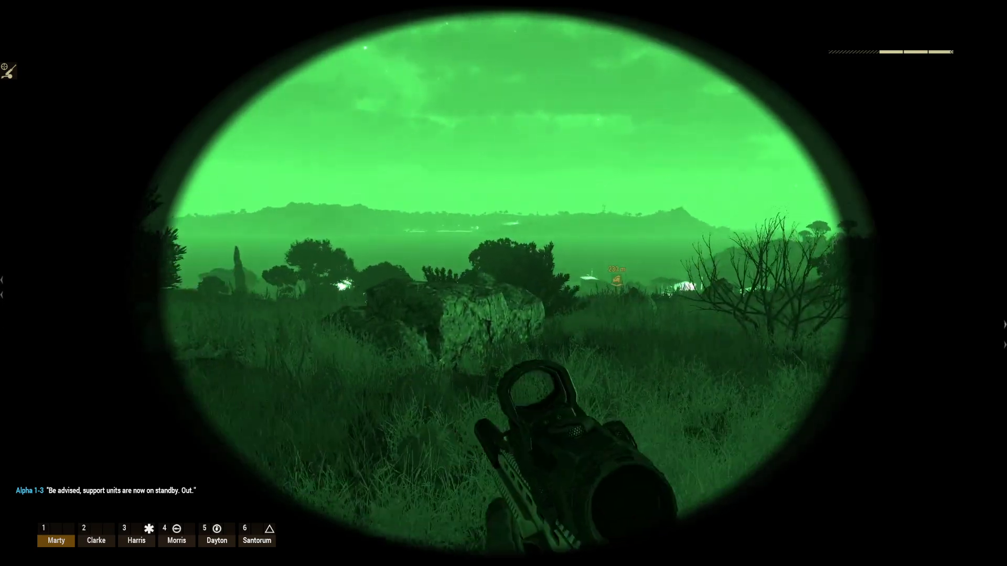
pyautogui.press('BackSpace')
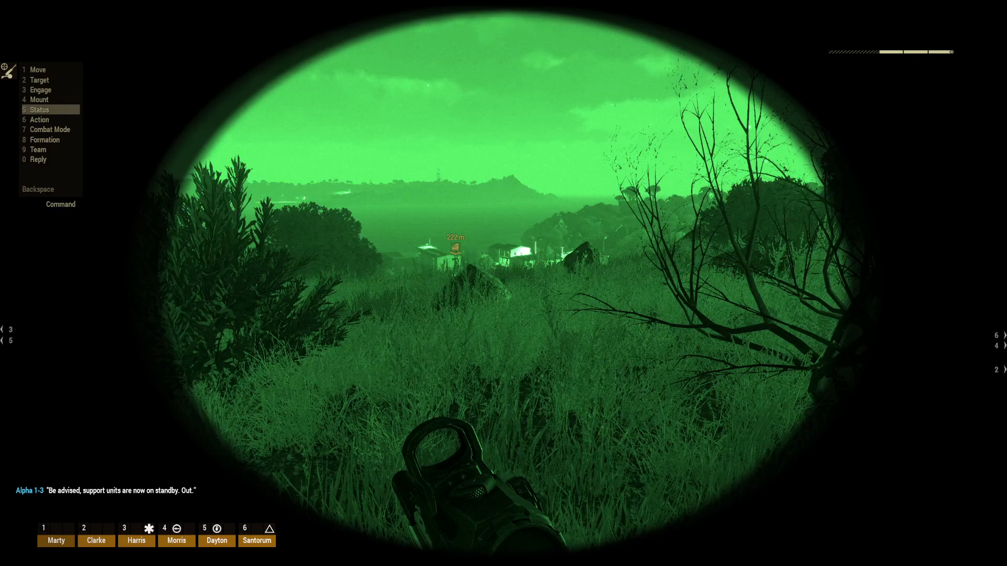
pyautogui.press('7')
pyautogui.press('1')
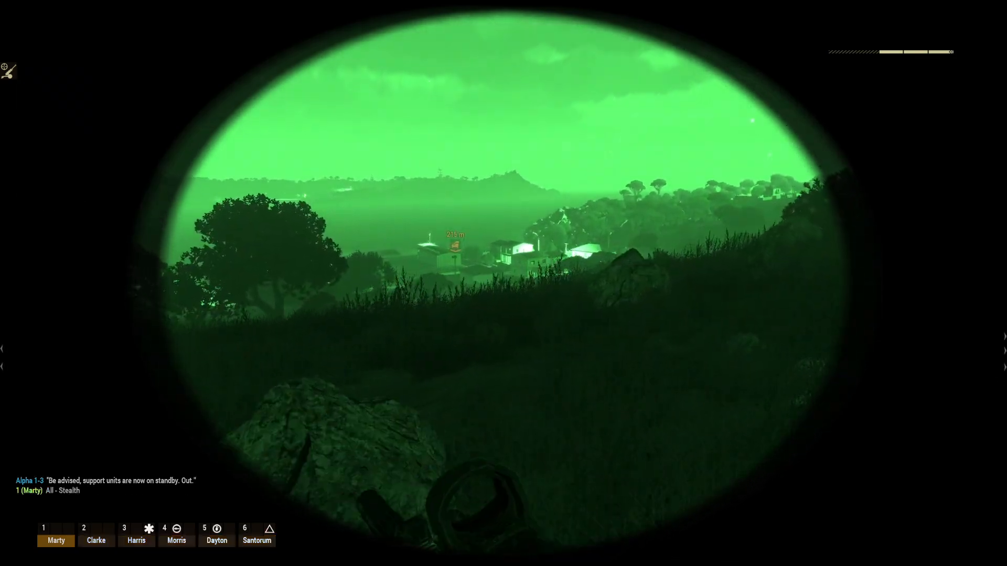
pyautogui.press('`')
pyautogui.press('6')
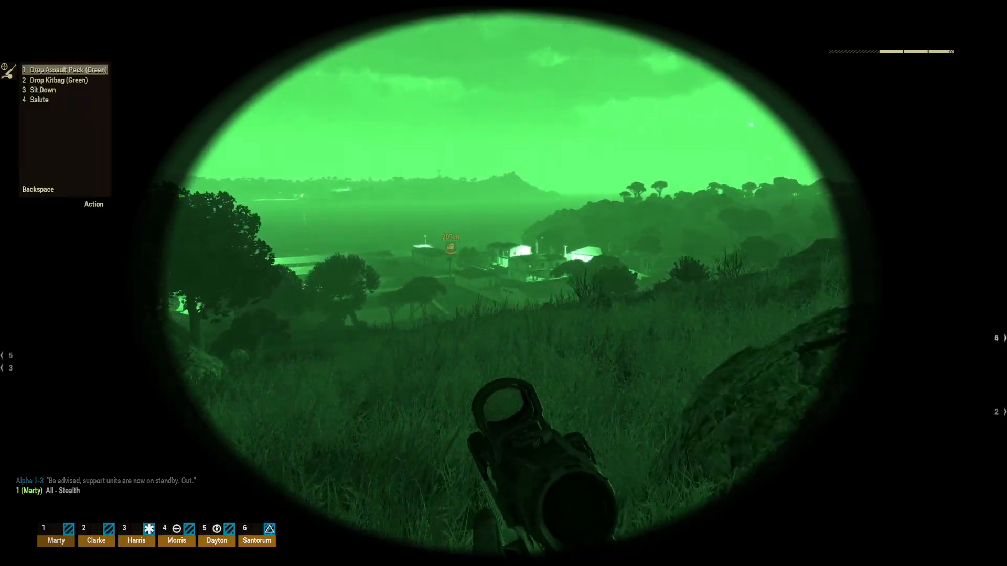
pyautogui.press('BackSpace')
pyautogui.press('BackSpace')
pyautogui.press('`')
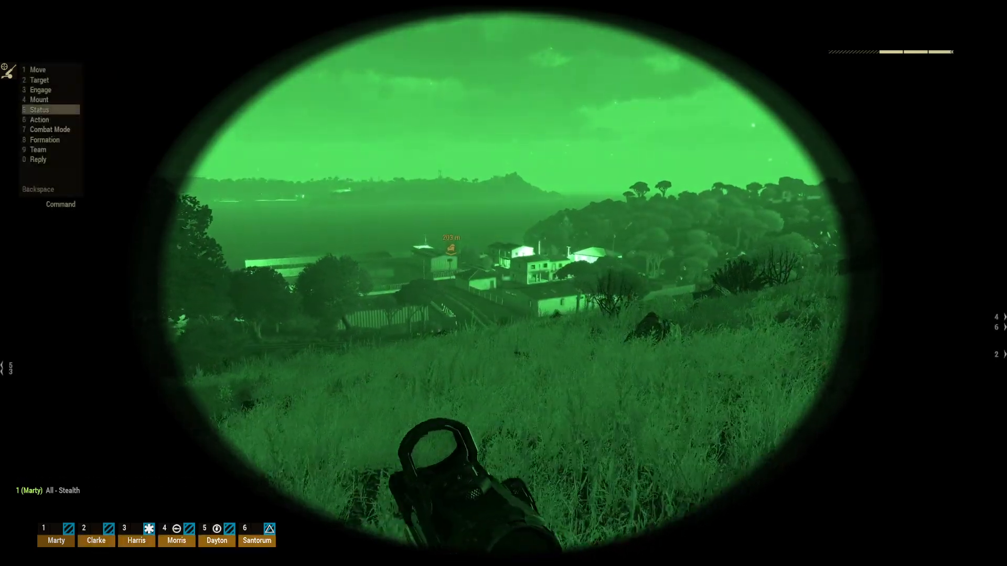
pyautogui.press('7')
pyautogui.scroll(-4, 51, 105)
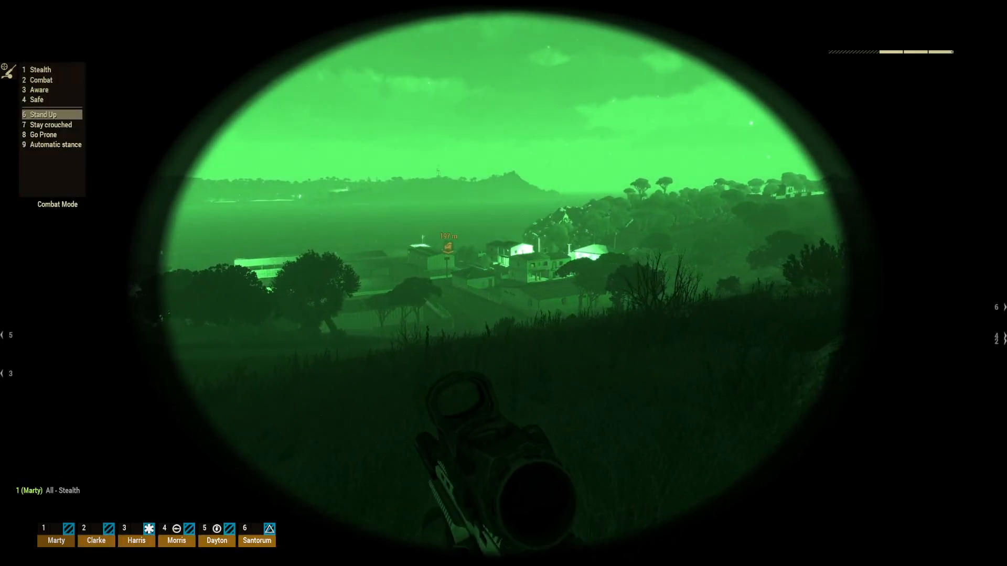
pyautogui.press('BackSpace')
pyautogui.press('BackSpace')
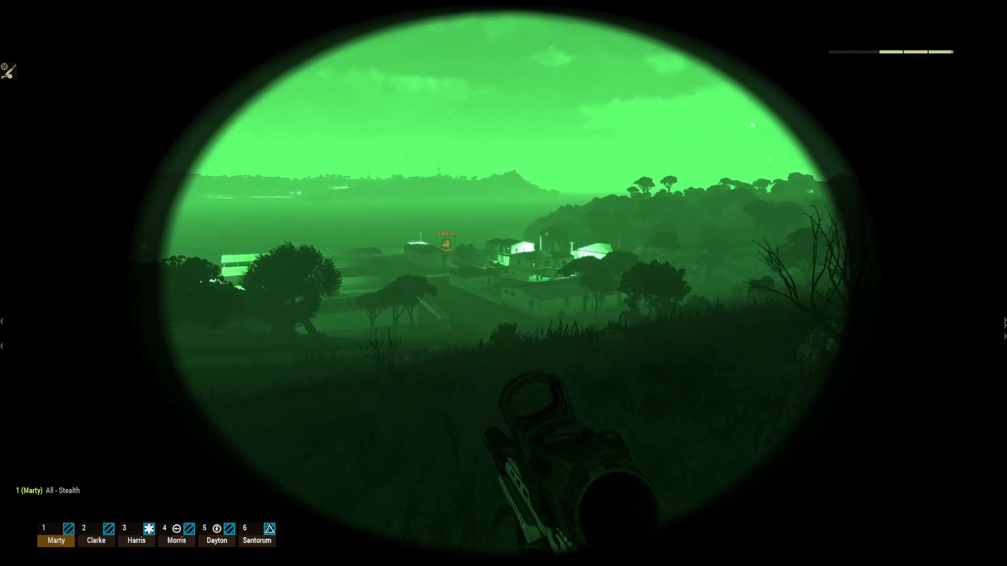
# Step: Toggle night vision off and back on, and advance down the grassy slope toward the harbor
pyautogui.press('n')
pyautogui.press('n')
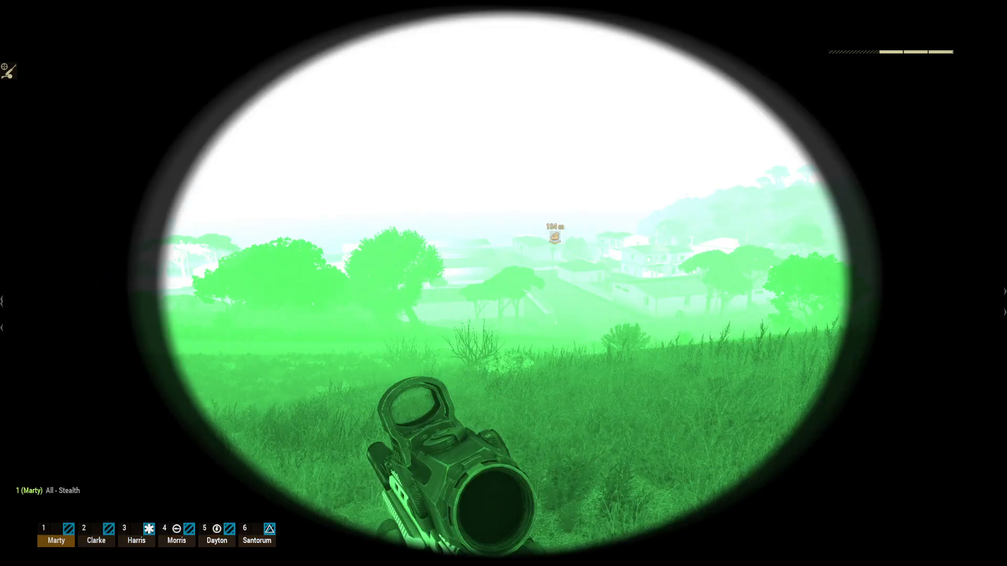
pyautogui.press('w')
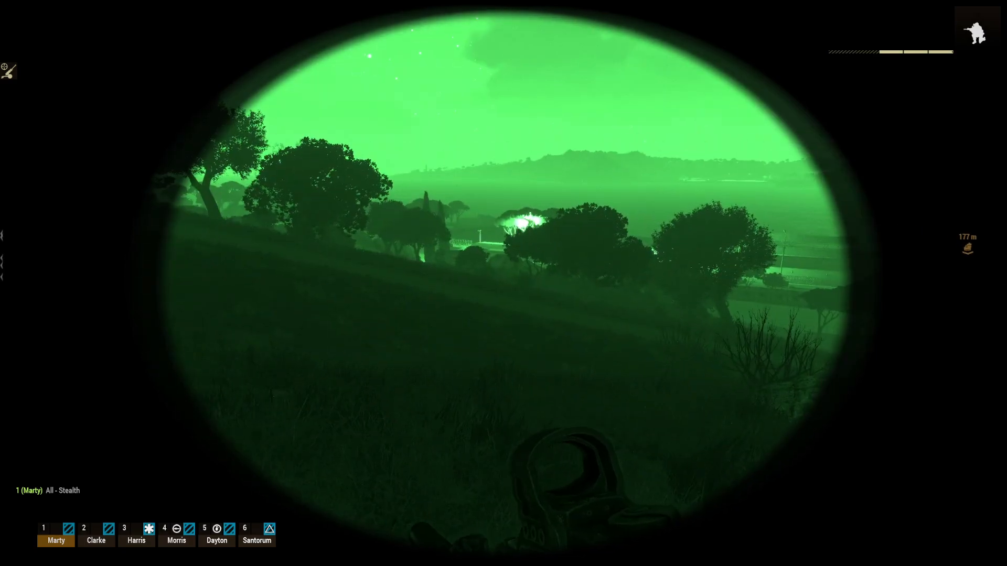
pyautogui.press('w')
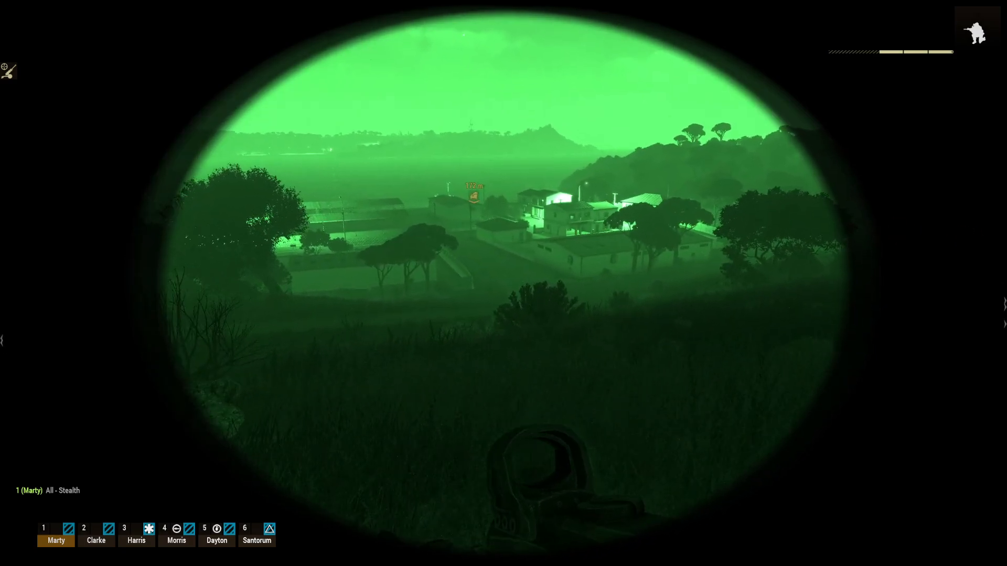
pyautogui.press('w')
# Step: Order the whole squad to hold fire while advancing toward the harbor
pyautogui.press('`')
pyautogui.press('w')
pyautogui.scroll(-2, 503, 284)
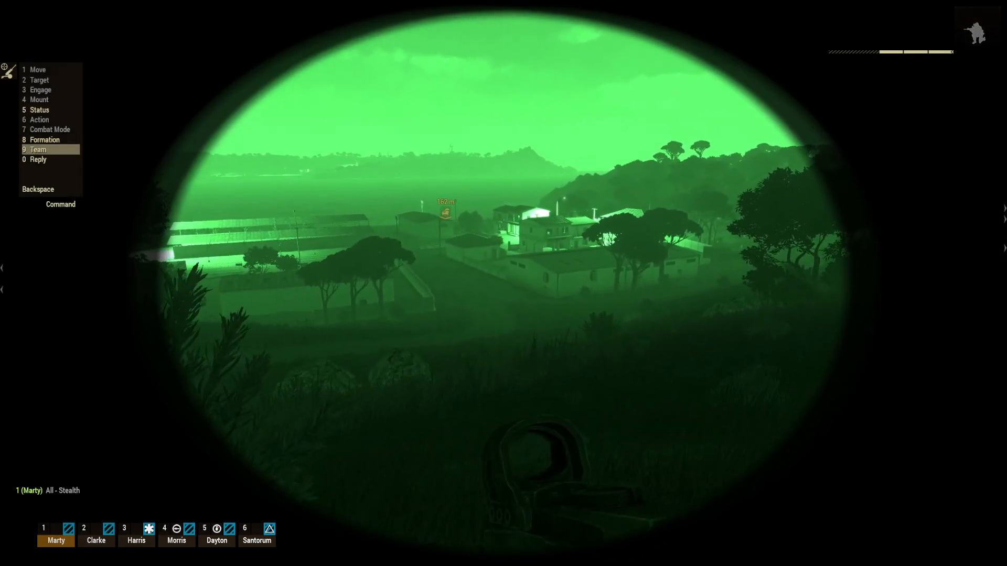
pyautogui.press('w')
pyautogui.press('`')
pyautogui.scroll(2, 503, 283)
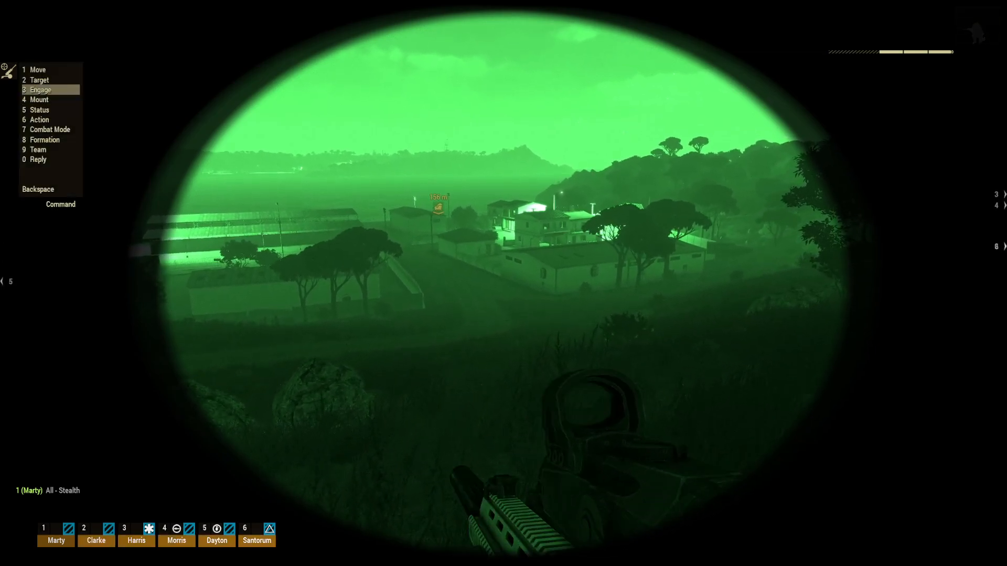
pyautogui.press('w')
pyautogui.press('3')
pyautogui.scroll(-1, 504, 284)
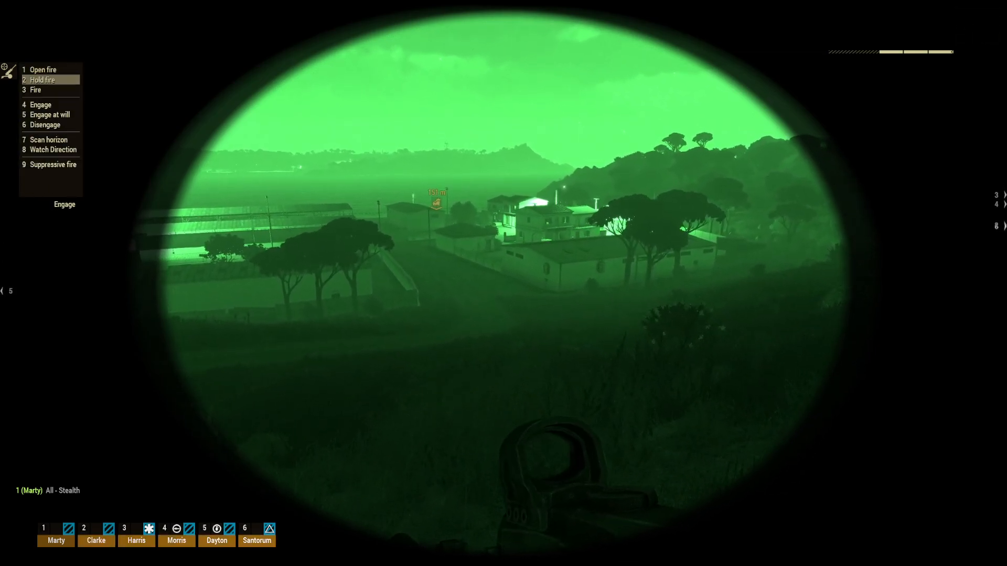
pyautogui.press('2')
# Step: Advance from the hillside along the dirt track to the harbor buildings, toggling night vision off and back on
pyautogui.press('w')
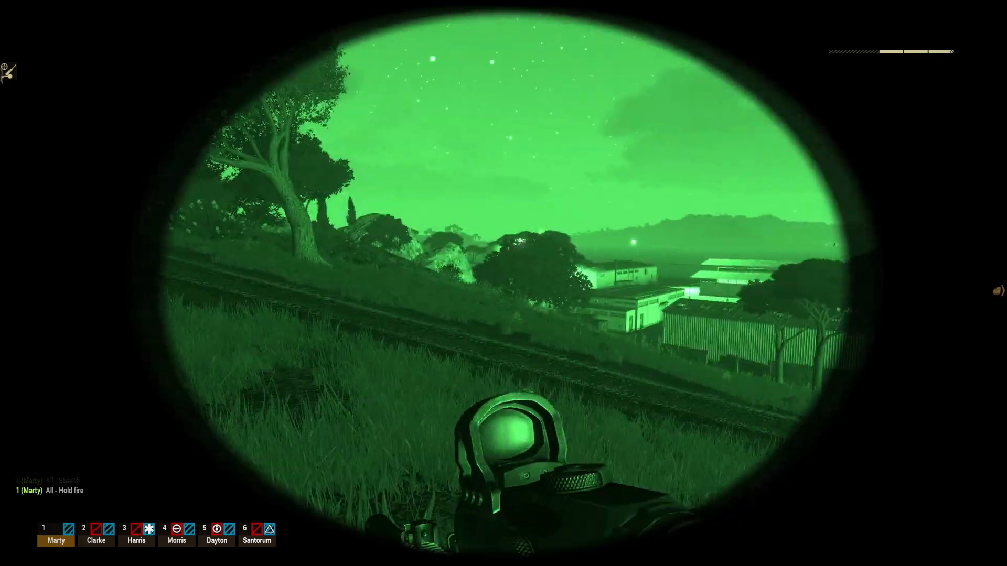
pyautogui.press('w')
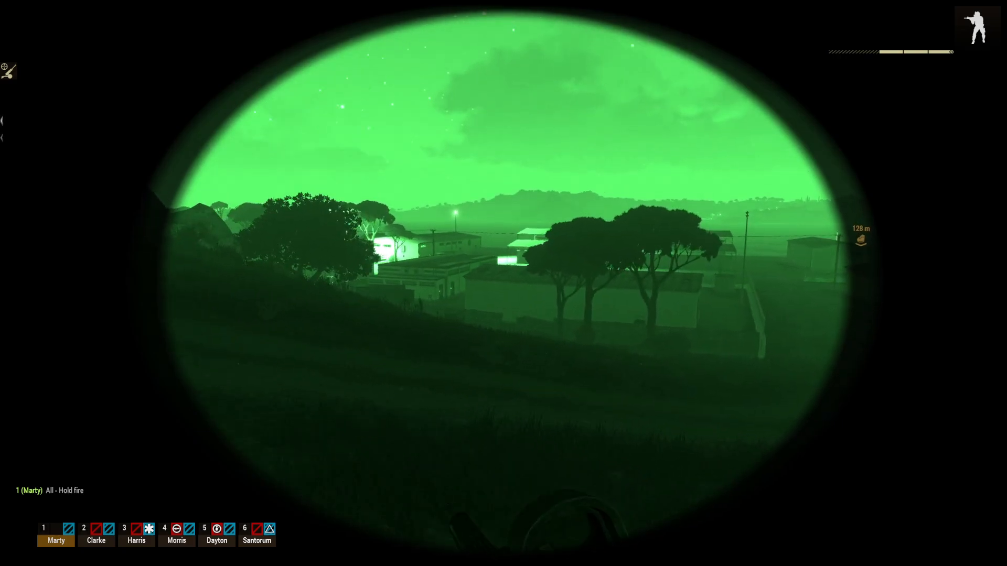
pyautogui.press('w')
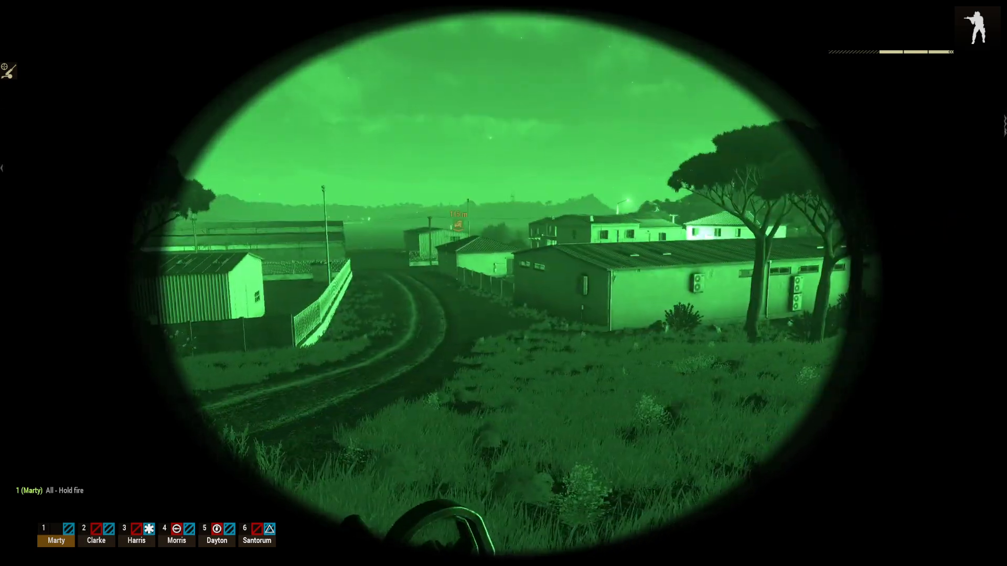
pyautogui.press('n')
pyautogui.press('n')
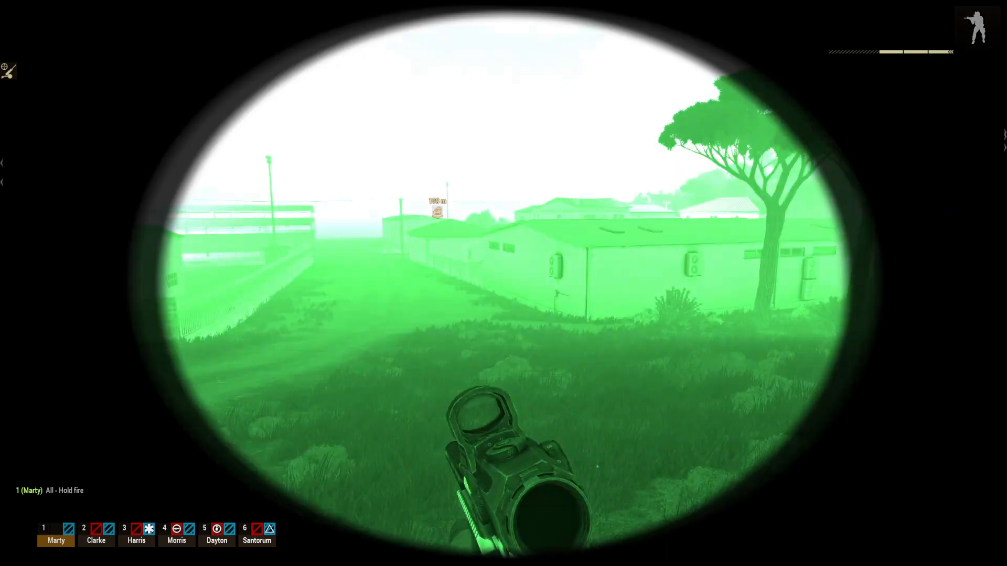
pyautogui.hotkey('shift', 'w')
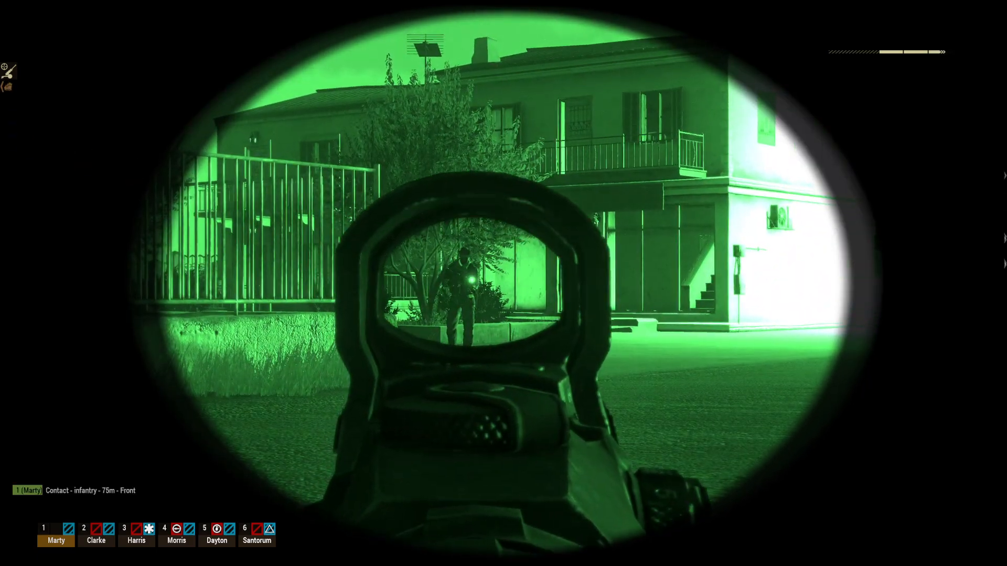
# Step: Shoot the guard in front of the two-storey house and engage further enemies from the building corner
pyautogui.click(503, 283)
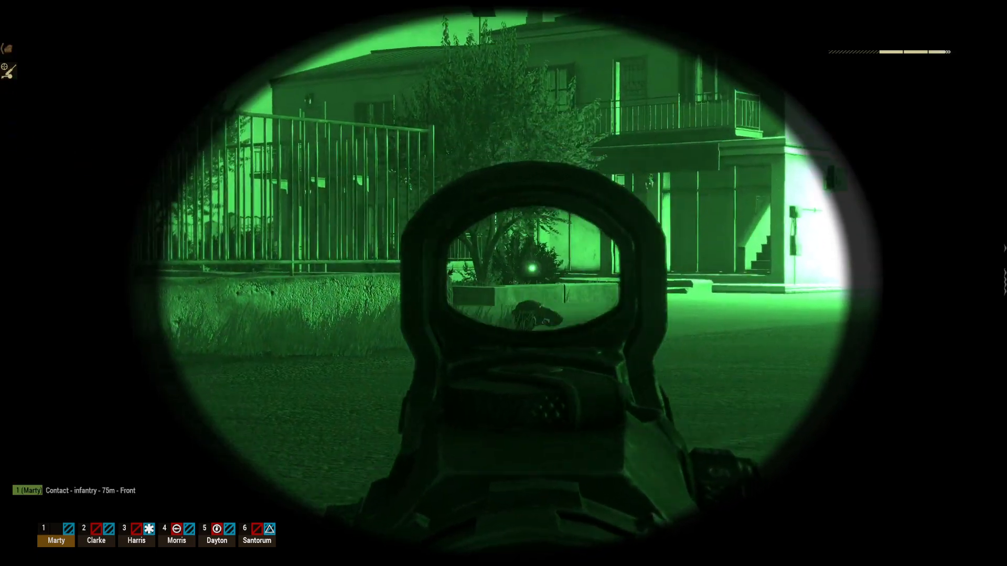
pyautogui.press('s')
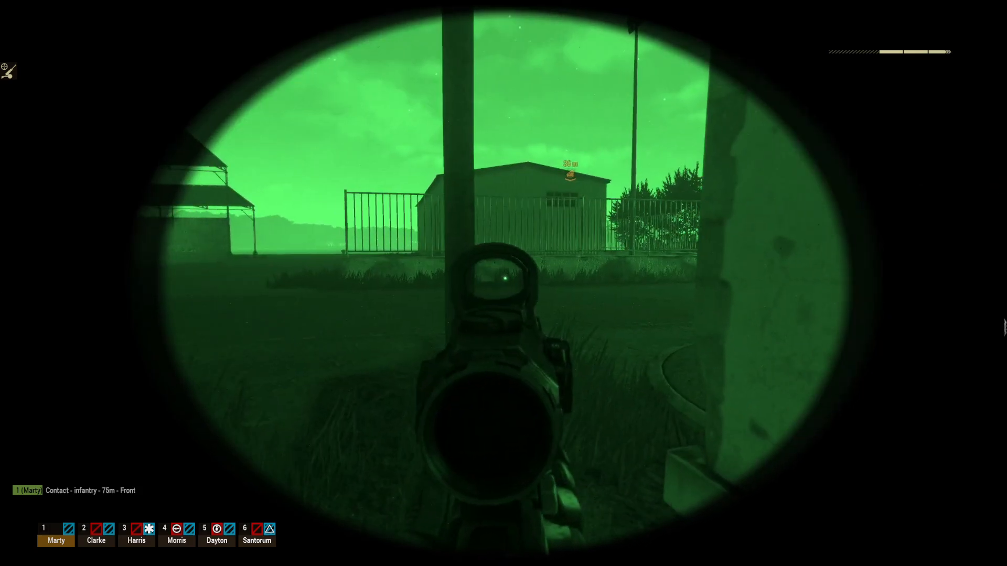
pyautogui.press('w')
pyautogui.click(504, 283)
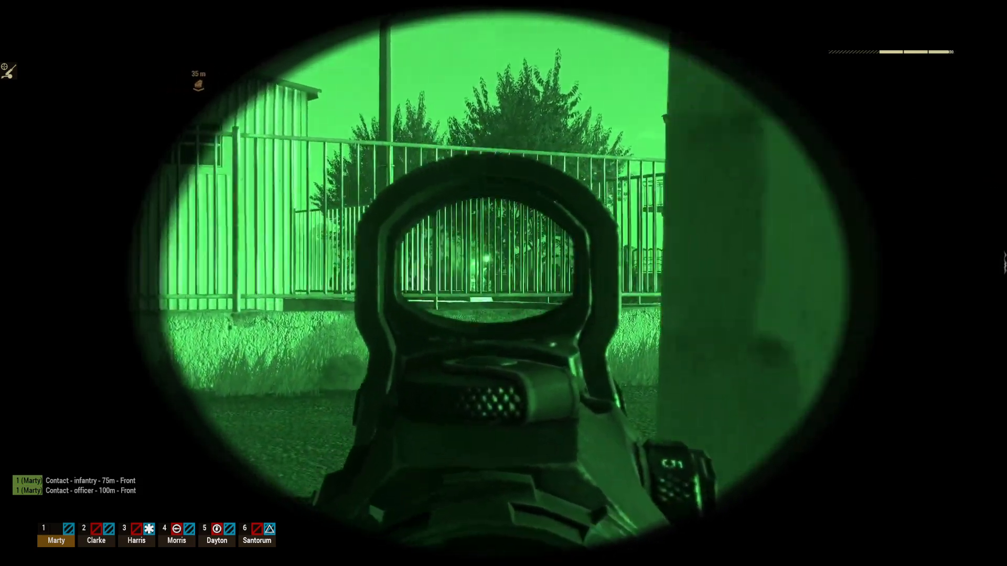
pyautogui.press('d')
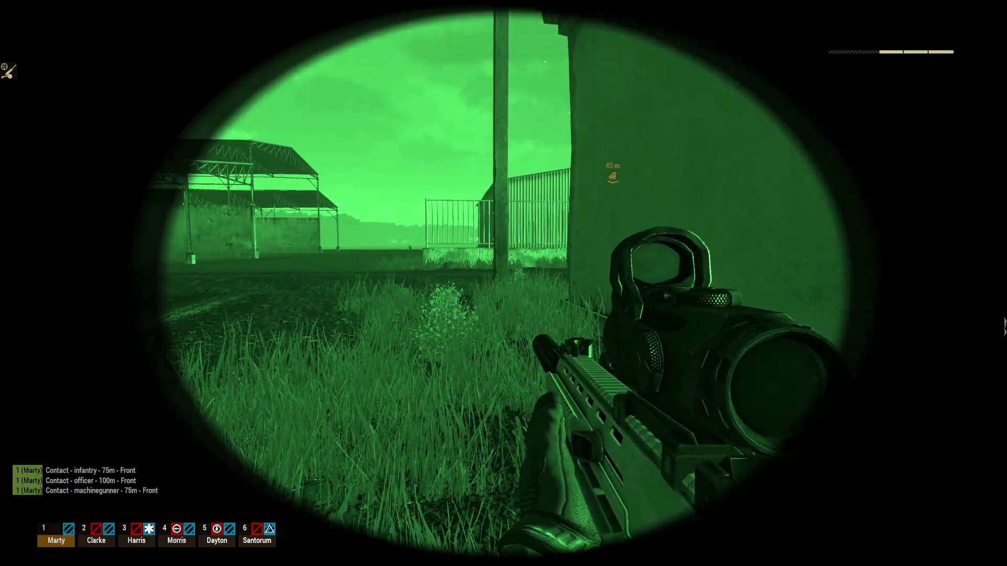
# Step: Check the map briefly, return to the building corner and shoot the guard kneeling by the fence
pyautogui.press('m')
pyautogui.press('m')
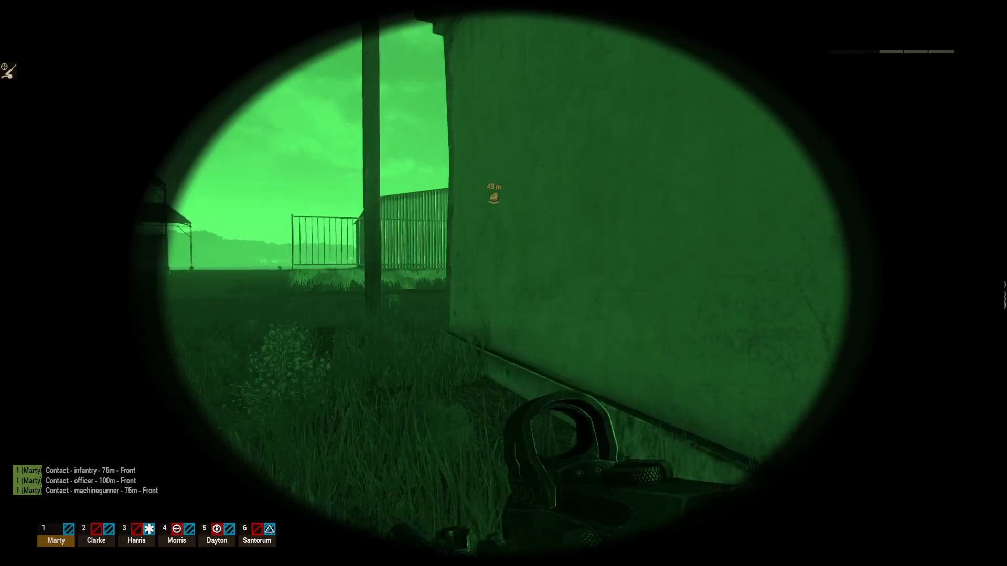
pyautogui.press('w')
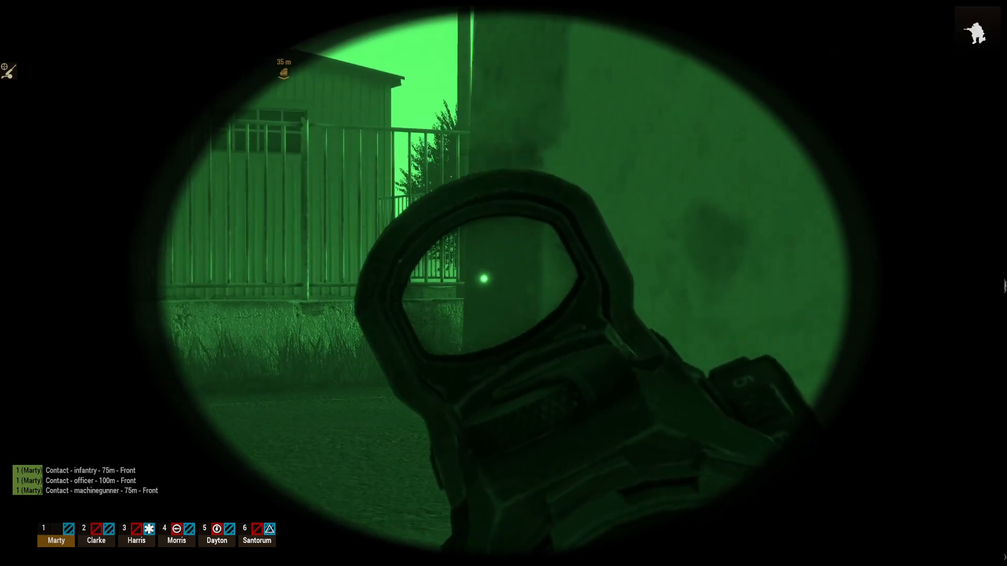
pyautogui.click(503, 284)
pyautogui.click(504, 283)
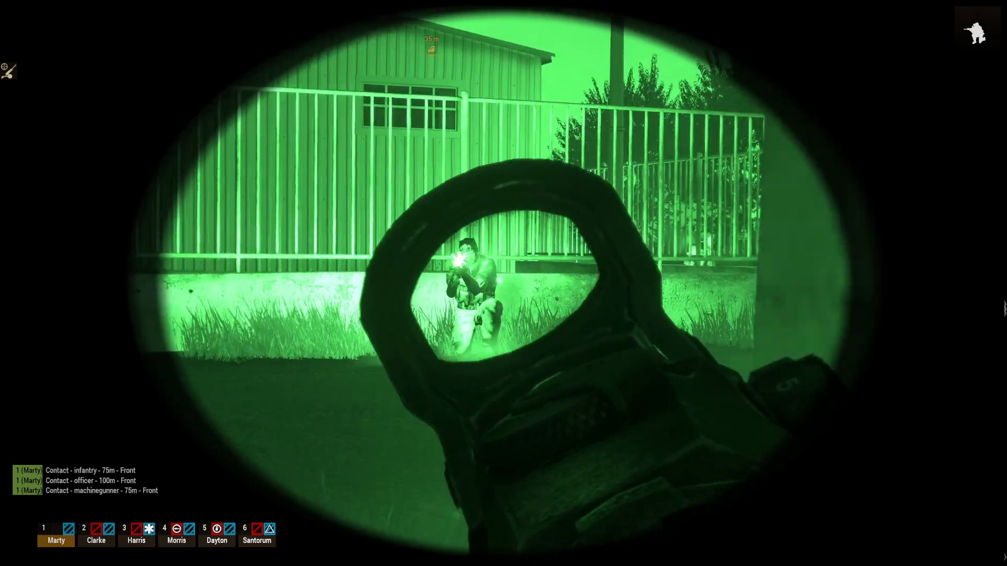
pyautogui.click(503, 284)
pyautogui.click(503, 283)
pyautogui.press('a')
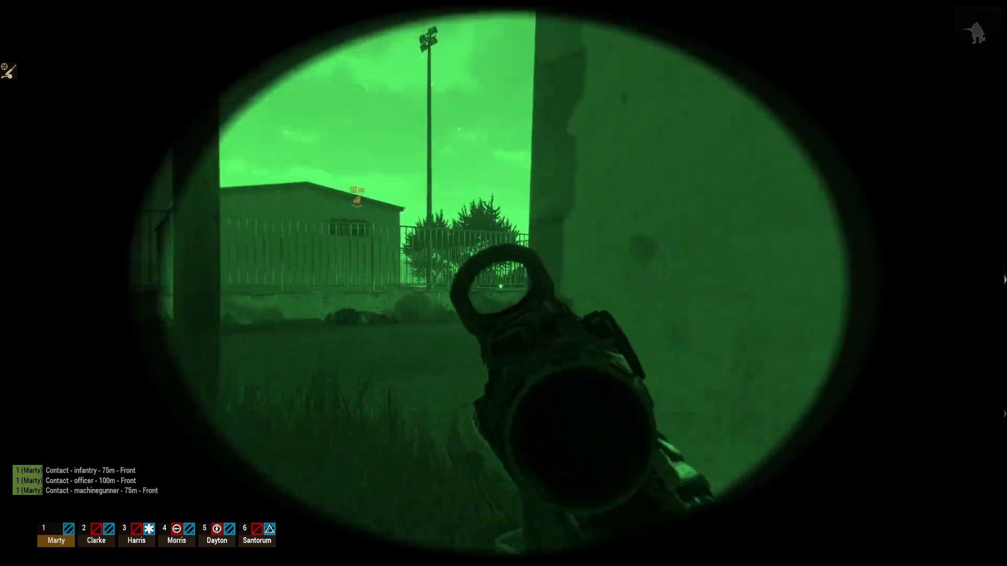
# Step: Order the whole squad to open fire while holding at the building corner
pyautogui.rightClick(504, 283)
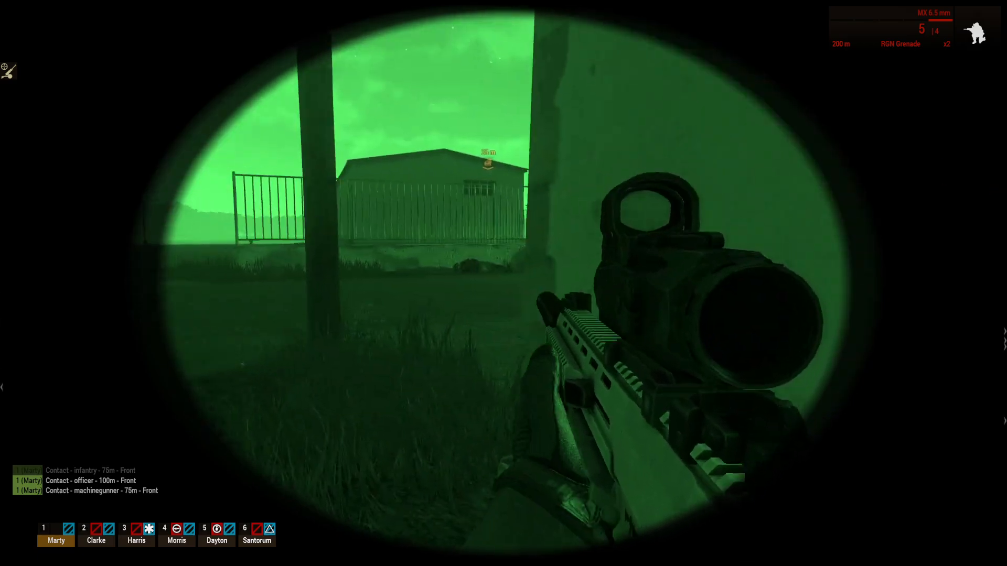
pyautogui.press('`')
pyautogui.scroll(-1, 503, 283)
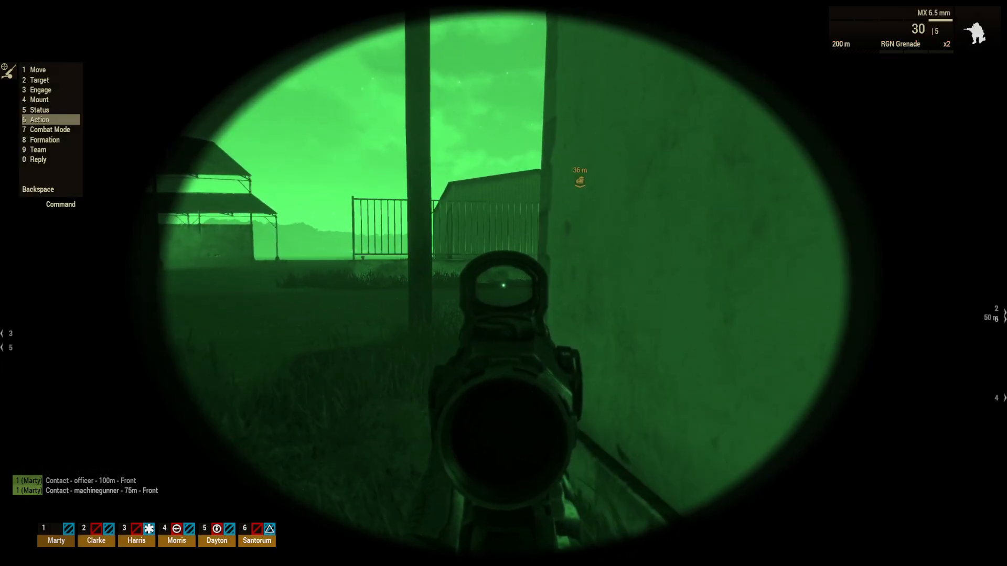
pyautogui.scroll(2, 503, 283)
pyautogui.scroll(1, 504, 283)
pyautogui.middleClick(503, 283)
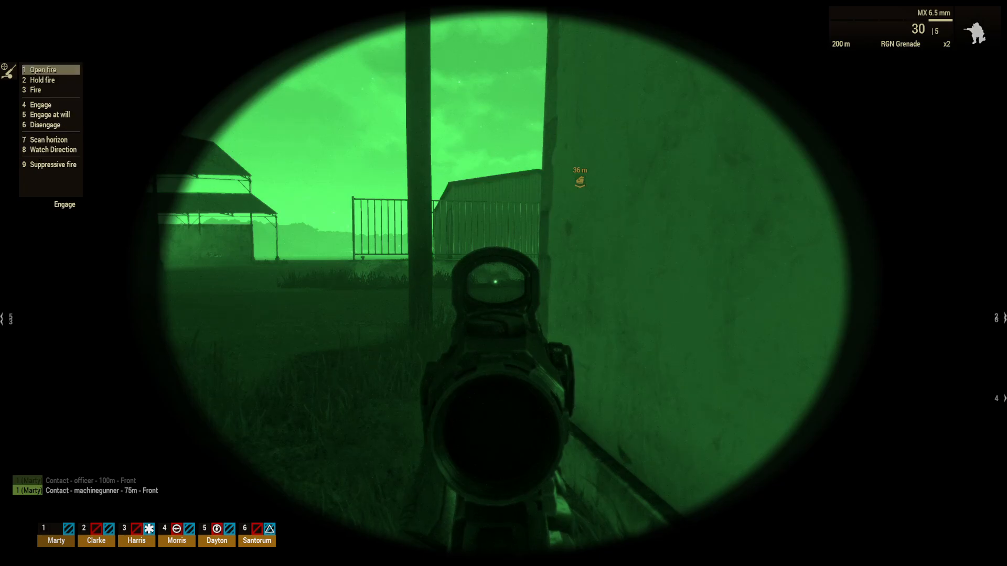
pyautogui.middleClick(503, 284)
# Step: Advance from the building corner past the guard's body and along the warehouse's side wall toward the waterfront
pyautogui.press('w')
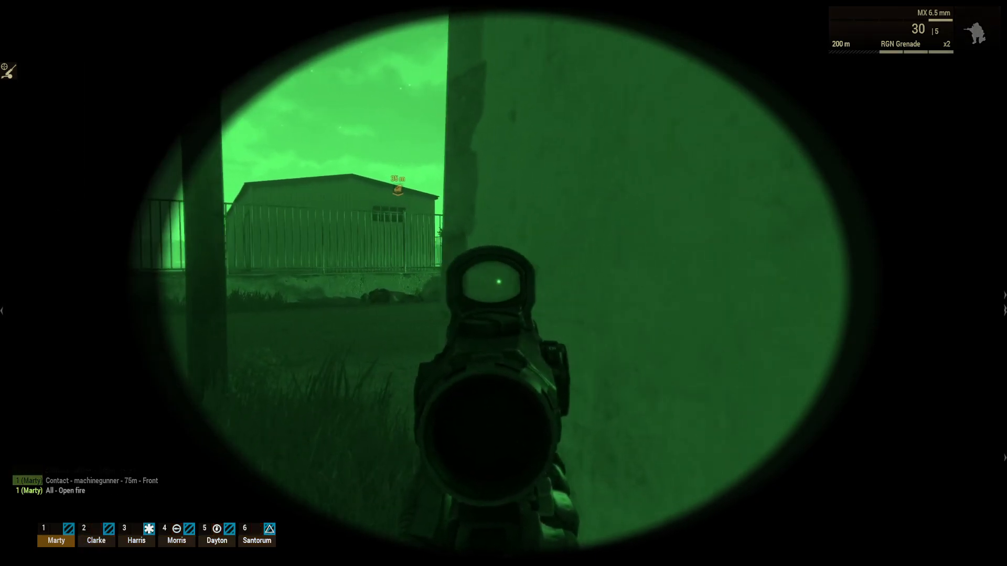
pyautogui.rightClick(504, 283)
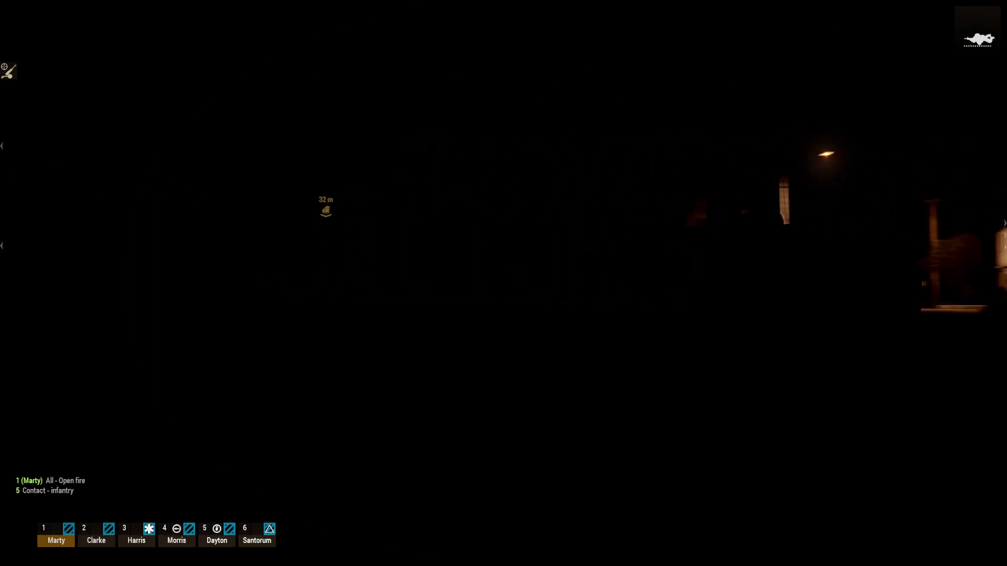
pyautogui.press('x')
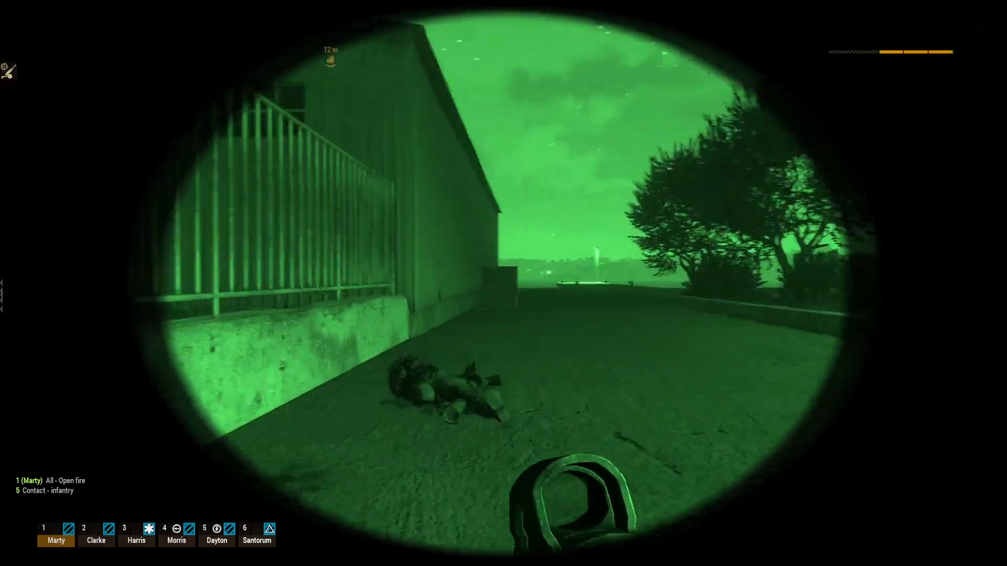
pyautogui.press('w')
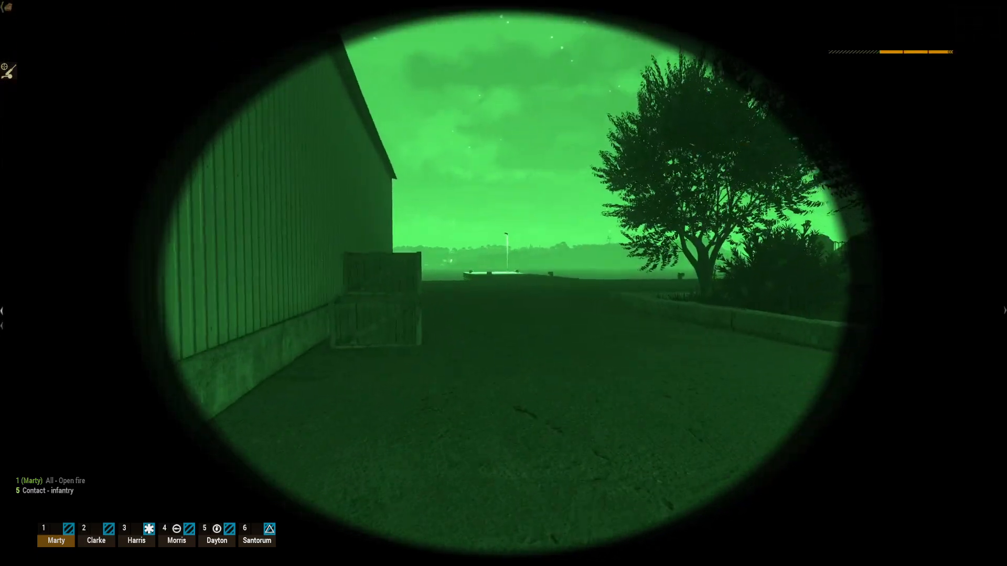
pyautogui.press('w')
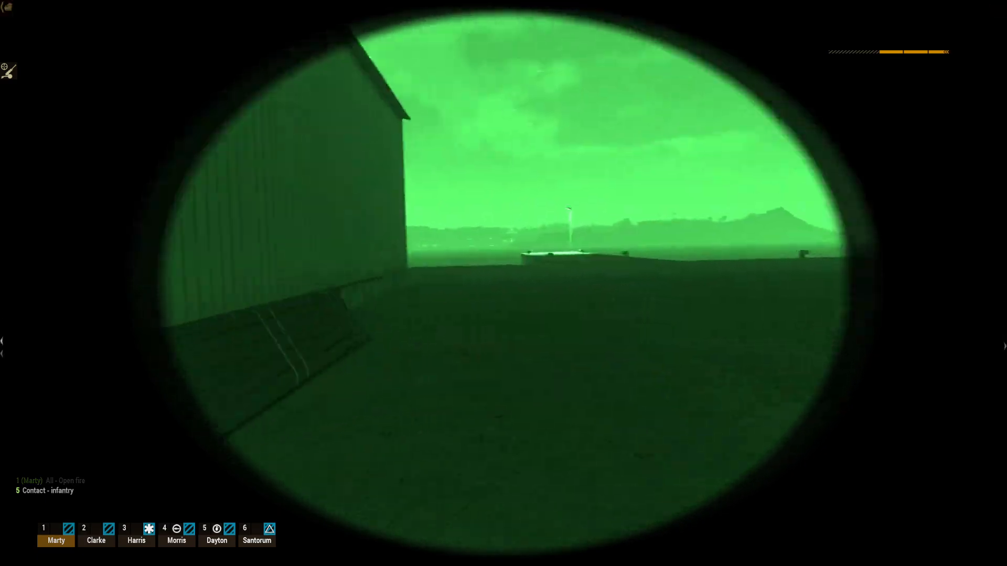
pyautogui.press('w')
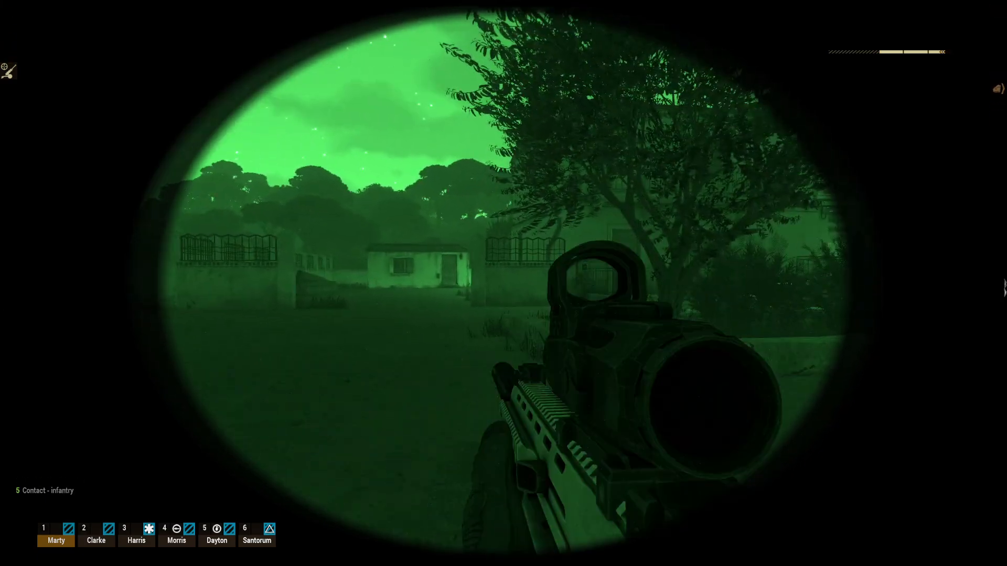
# Step: Round the warehouse to its waterfront side and open the metal door
pyautogui.press('w')
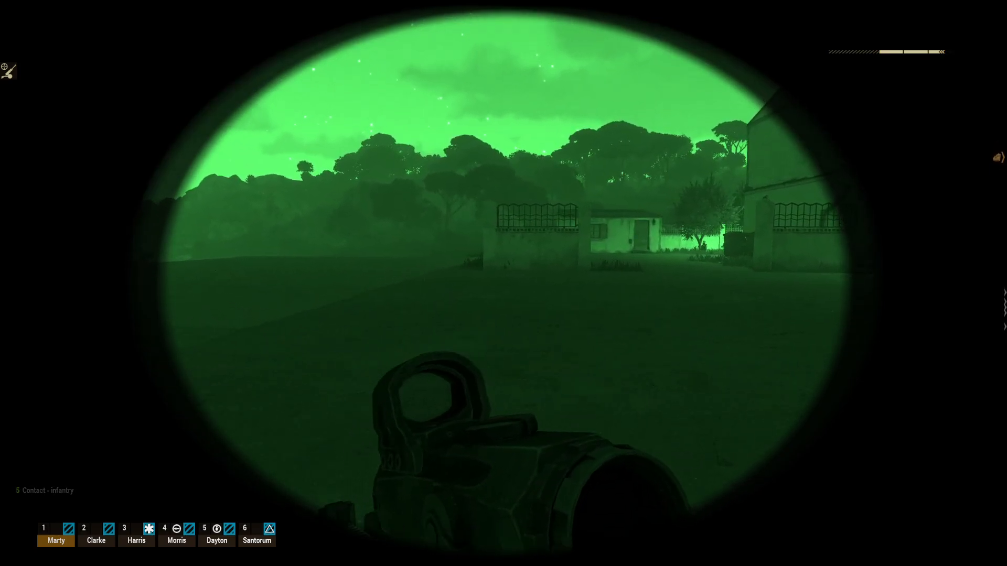
pyautogui.press('w')
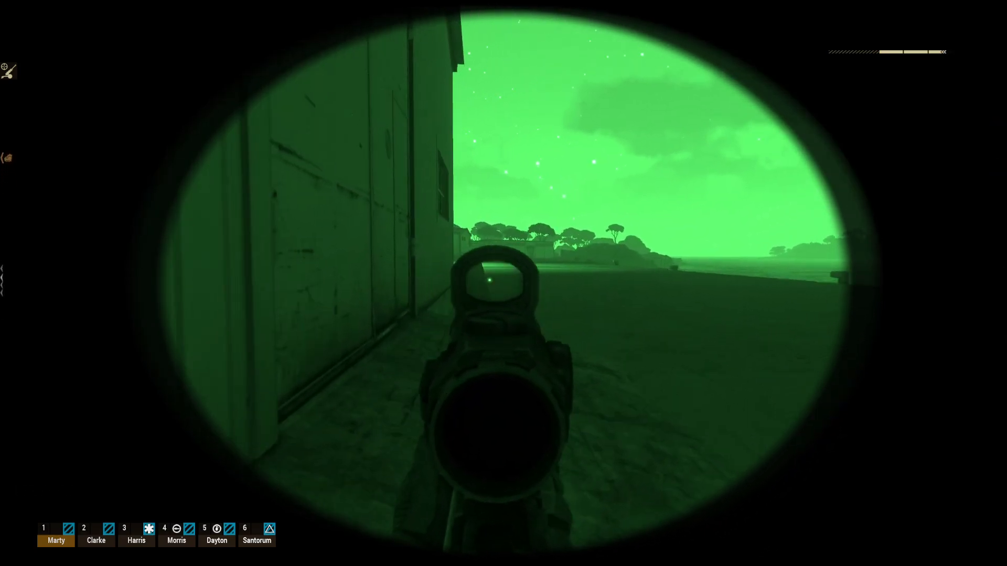
pyautogui.press('w')
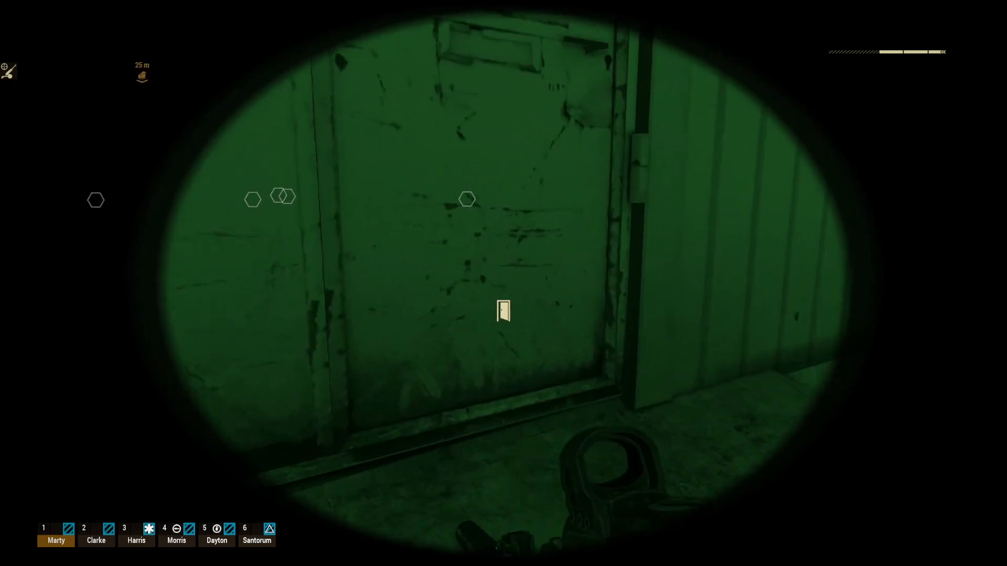
pyautogui.press('s')
pyautogui.press('space')
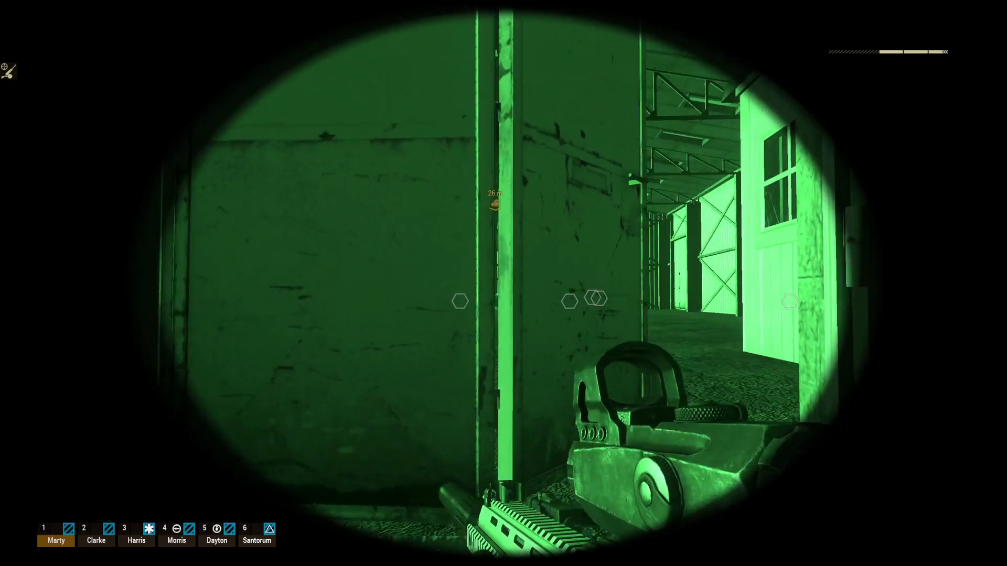
# Step: Enter the warehouse with the weapon sighted, close in on the officer beside the hostage and shoot at him
pyautogui.rightClick(504, 283)
pyautogui.press('w')
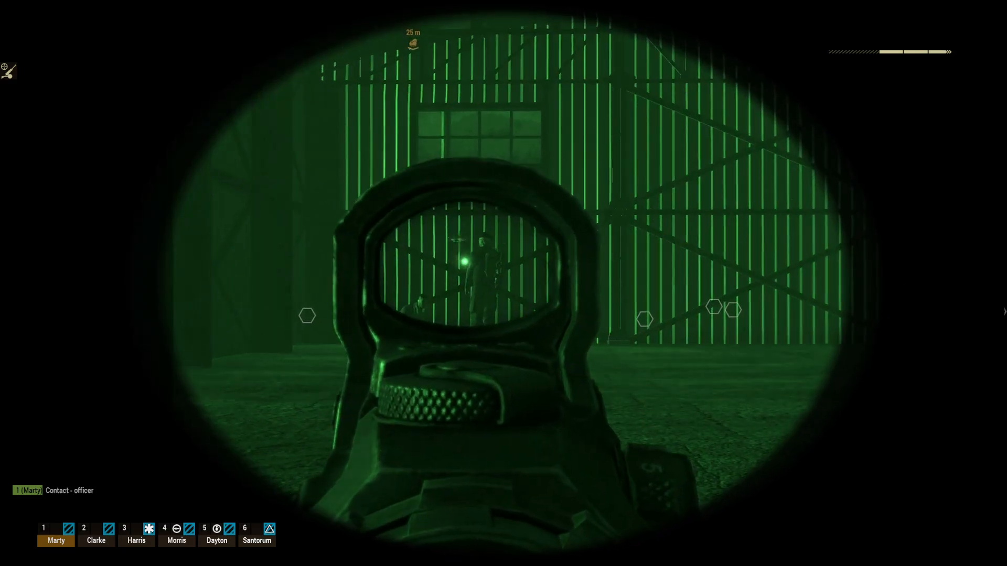
pyautogui.rightClick(504, 283)
pyautogui.press('w')
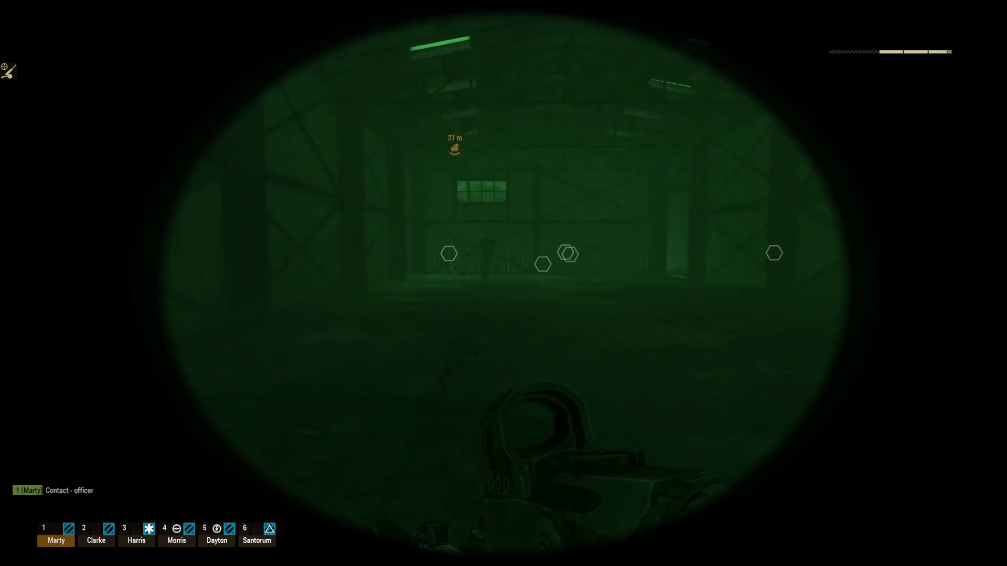
pyautogui.rightClick(504, 284)
pyautogui.press('w')
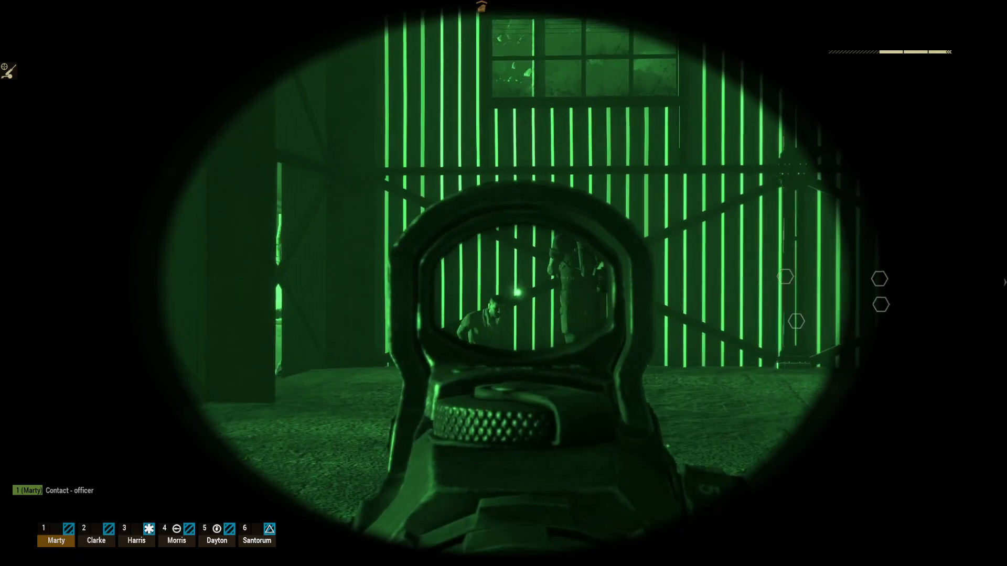
pyautogui.press('w')
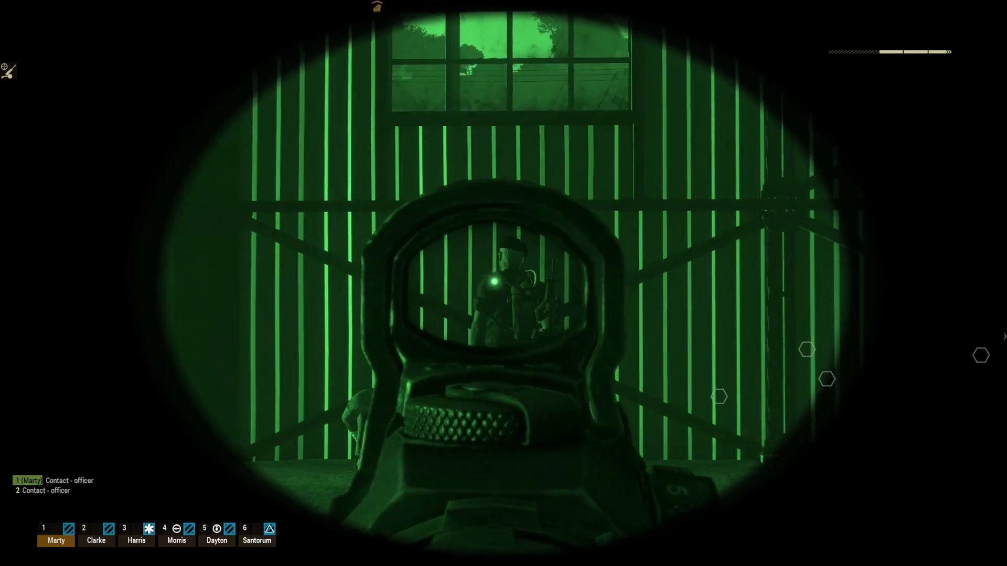
pyautogui.click(503, 283)
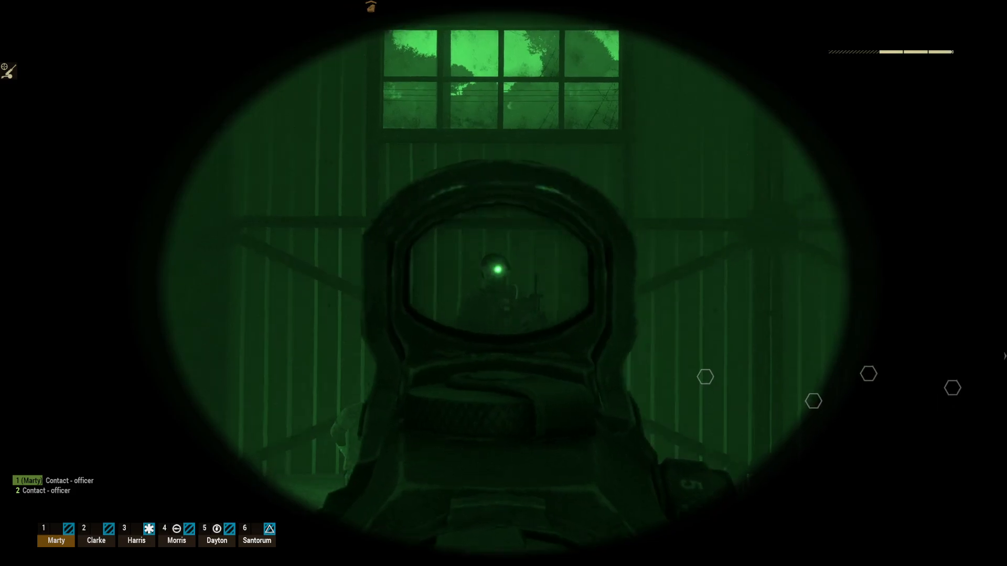
# Step: Move up to the back wall of the warehouse and shoot the officer still standing beside the hostage
pyautogui.press('w')
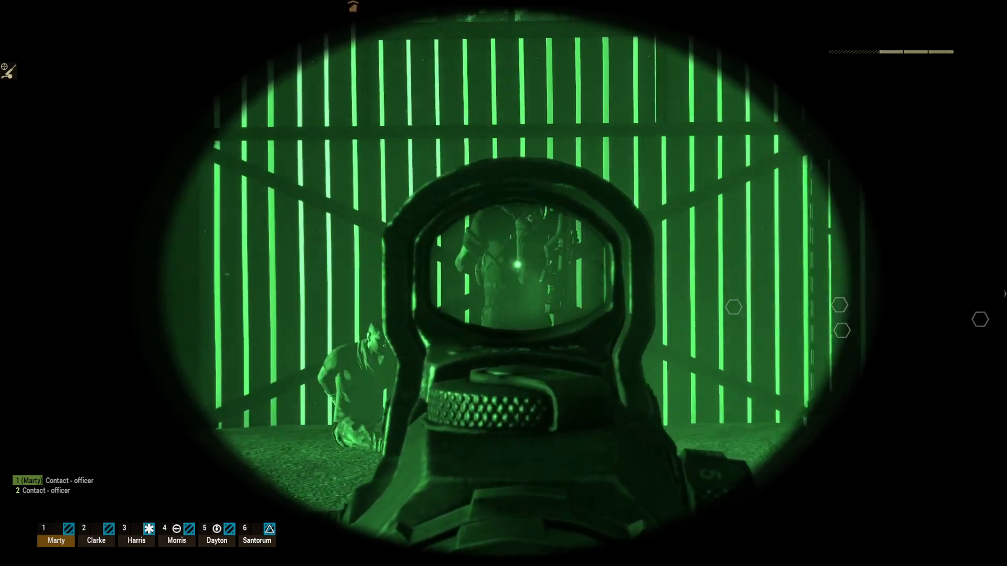
pyautogui.rightClick(503, 283)
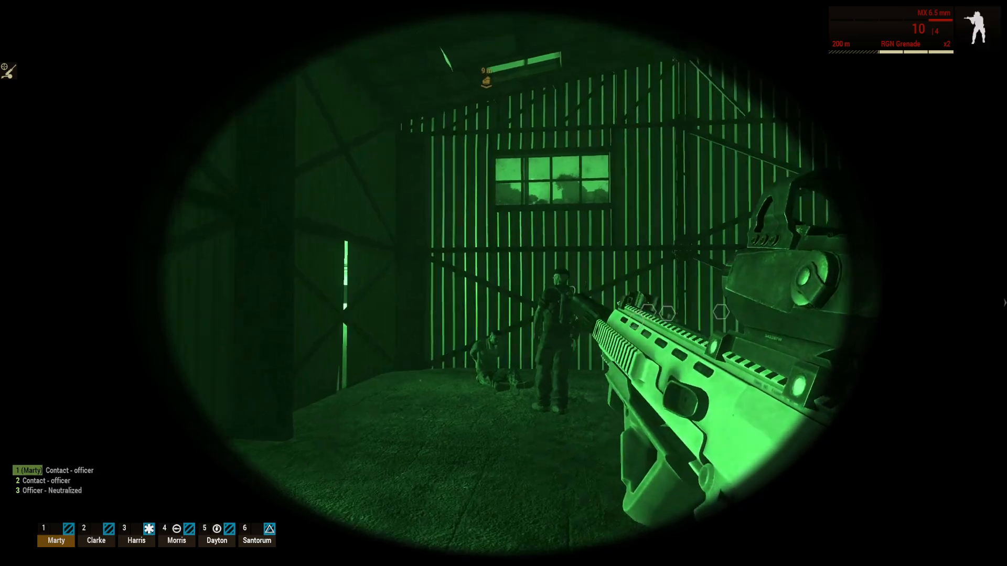
pyautogui.press('w')
pyautogui.rightClick(503, 283)
pyautogui.click(503, 283)
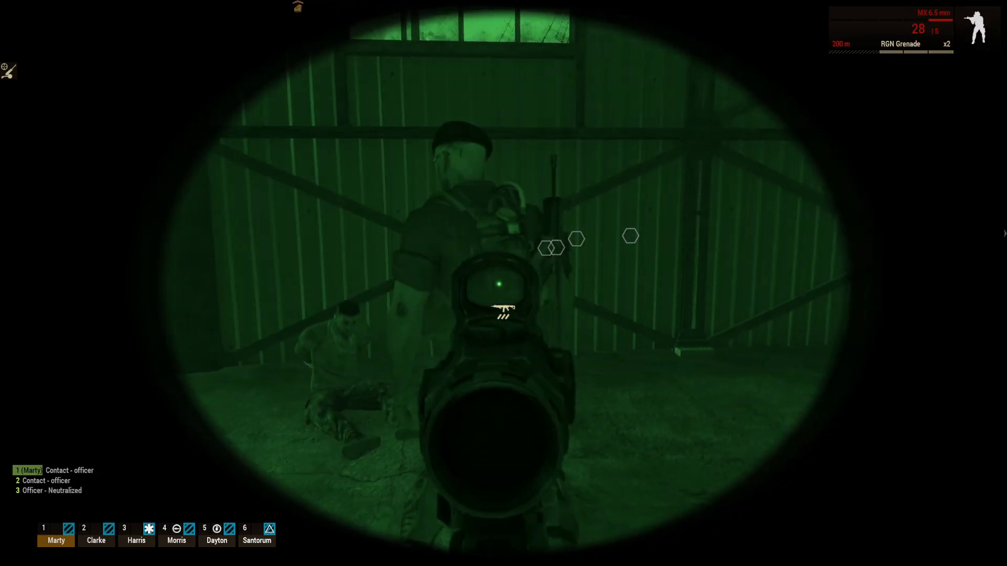
pyautogui.rightClick(503, 283)
# Step: Crouch beside the bound hostage and give him the Follow! order to bring him into the squad
pyautogui.press('c')
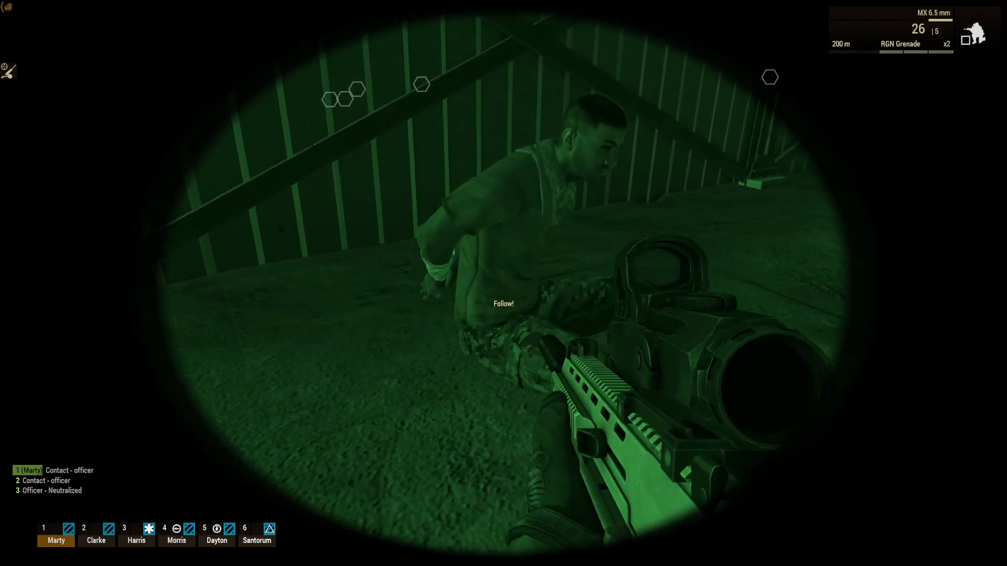
pyautogui.scroll(-2, 504, 283)
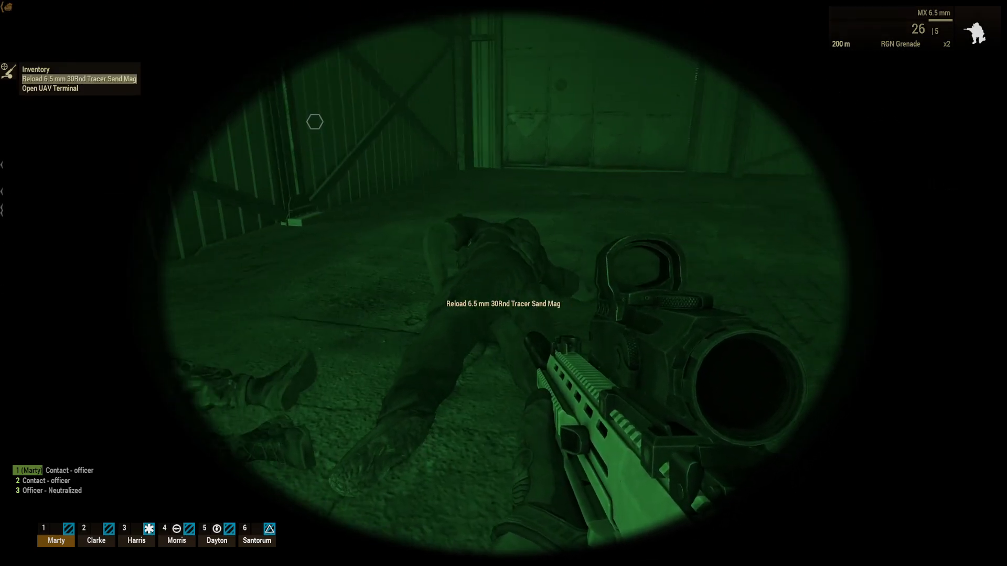
pyautogui.scroll(-1, 504, 284)
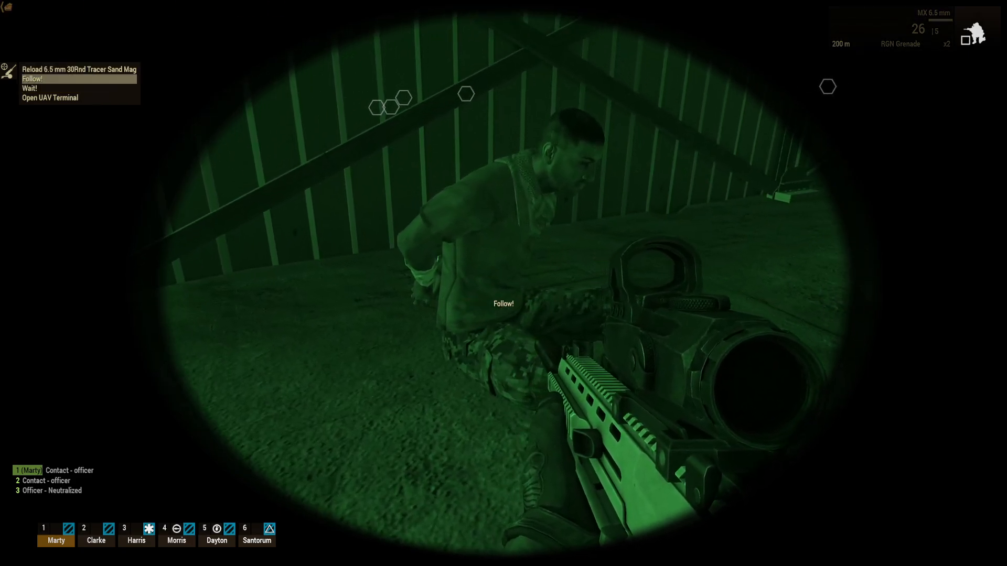
pyautogui.middleClick(503, 284)
pyautogui.press('w')
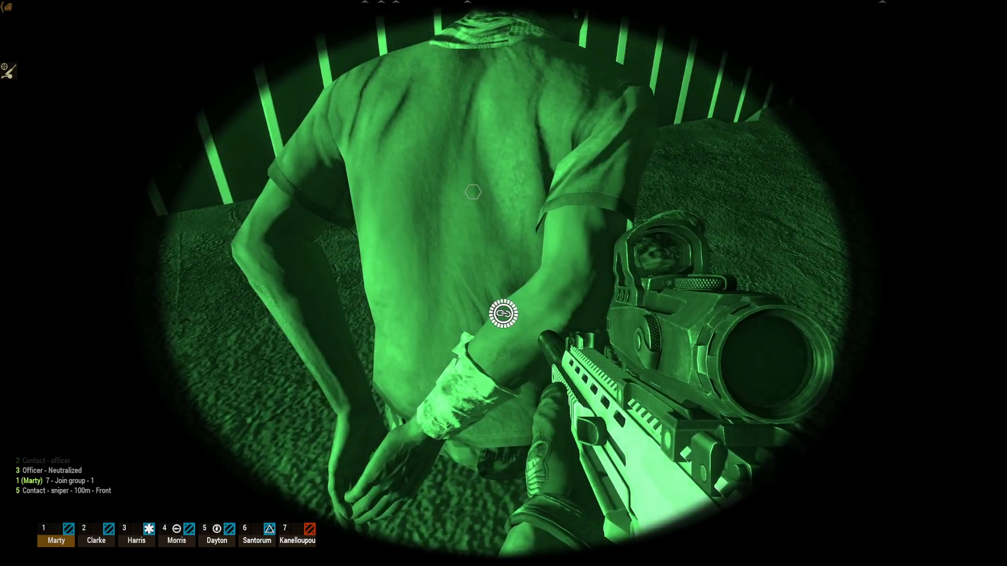
pyautogui.press('s')
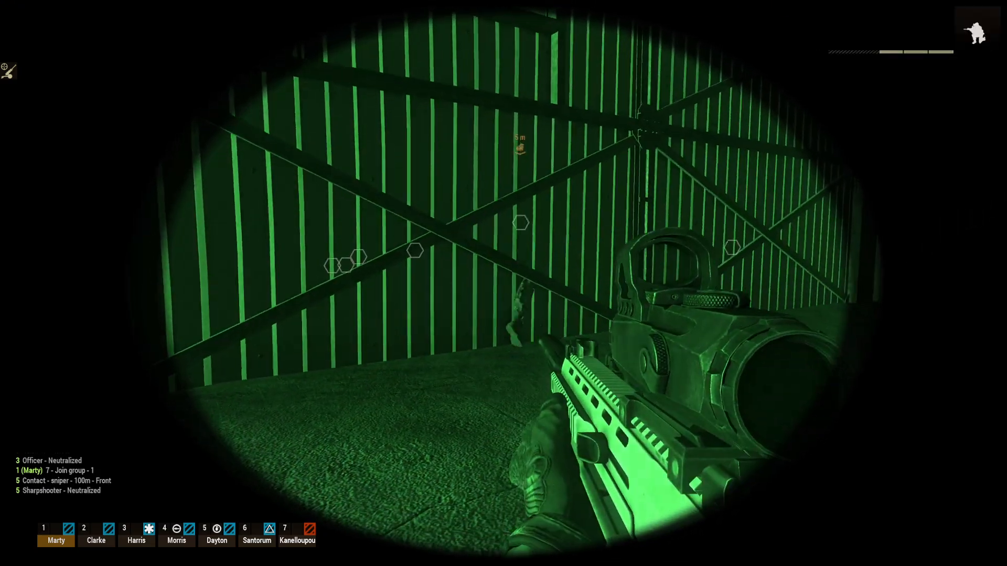
# Step: Open the other warehouse door and move out across the yard toward the fence facing the houses
pyautogui.press('w')
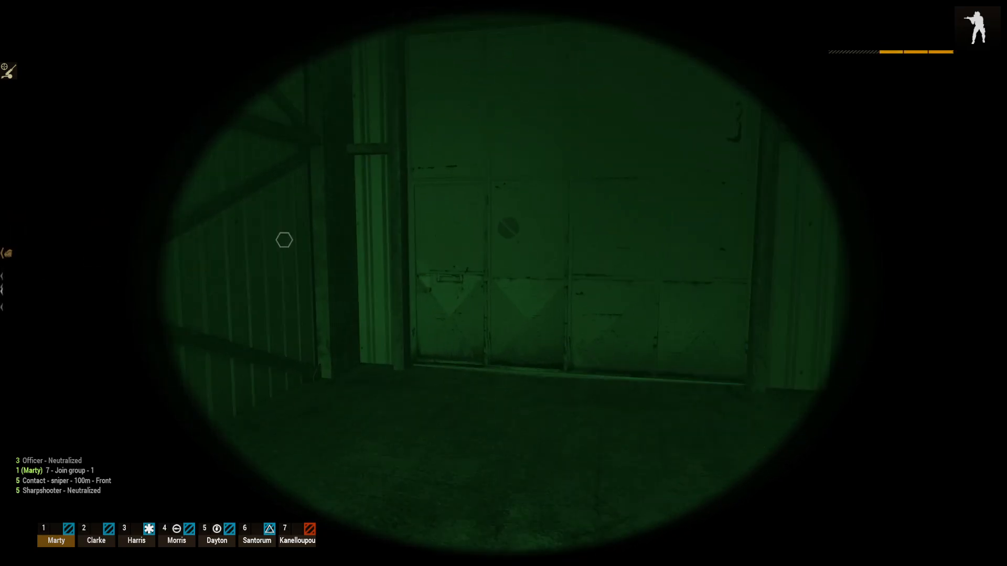
pyautogui.press('space')
pyautogui.press('s')
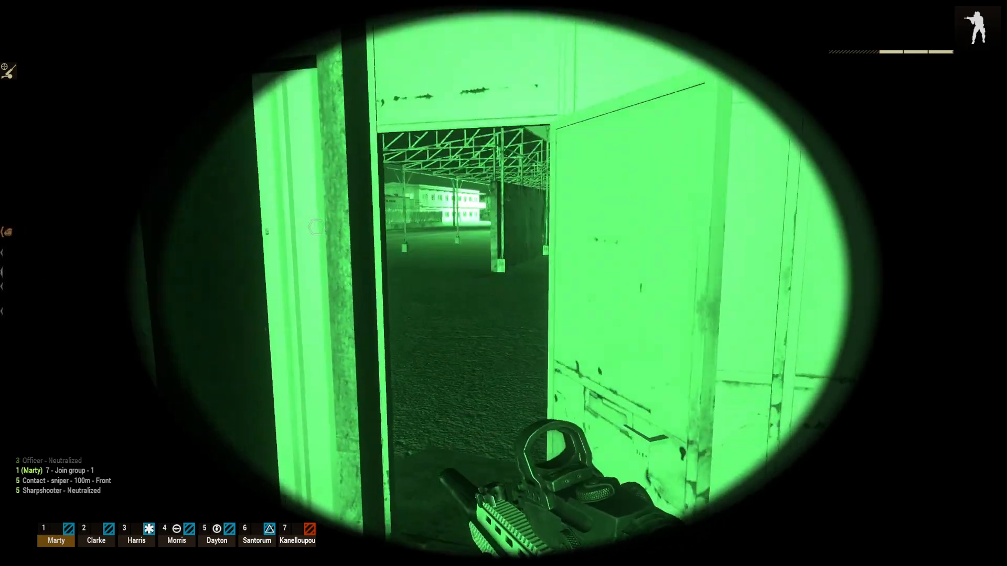
pyautogui.press('w')
pyautogui.press('w')
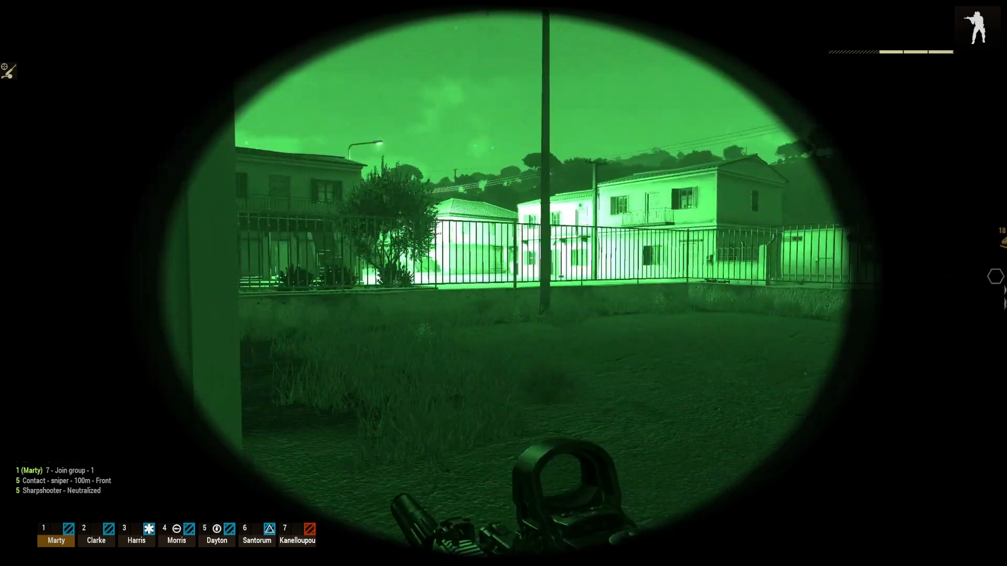
pyautogui.press('w')
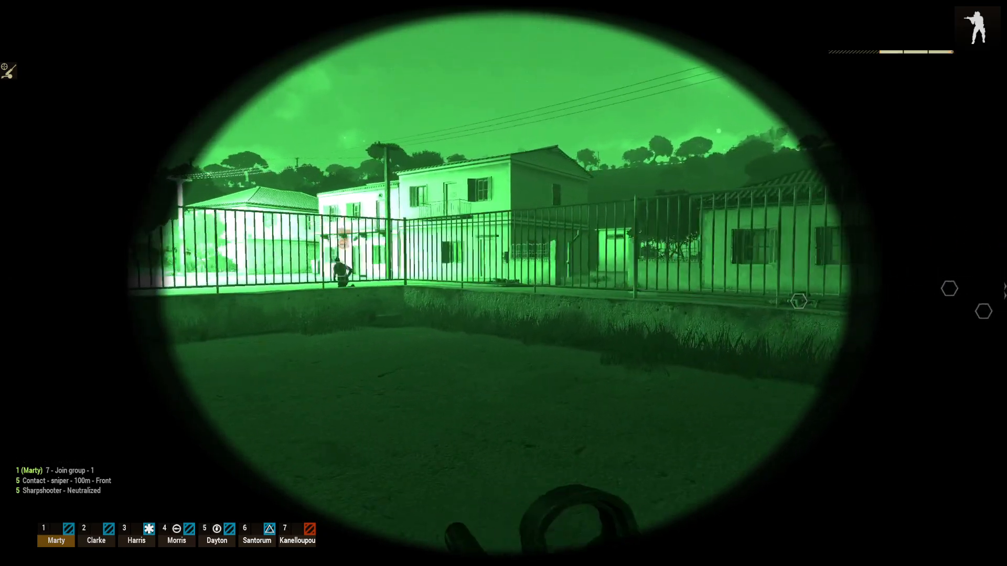
# Step: Order the hostage, unit 7, to move to a spot in the fenced yard
pyautogui.press('F7')
pyautogui.click(508, 289)
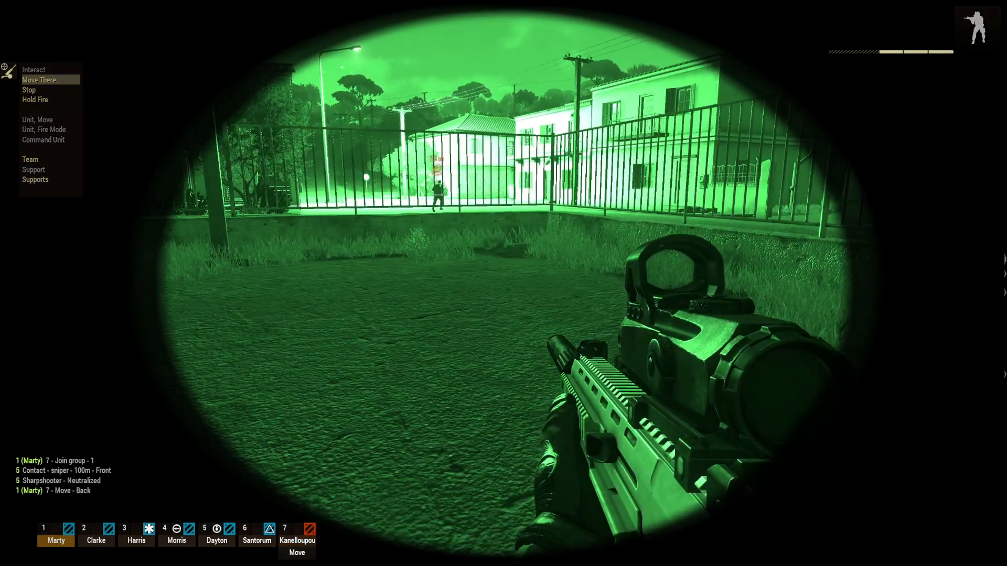
pyautogui.press('s')
# Step: Move around the end of the fence onto the street and check it in both directions
pyautogui.press('w')
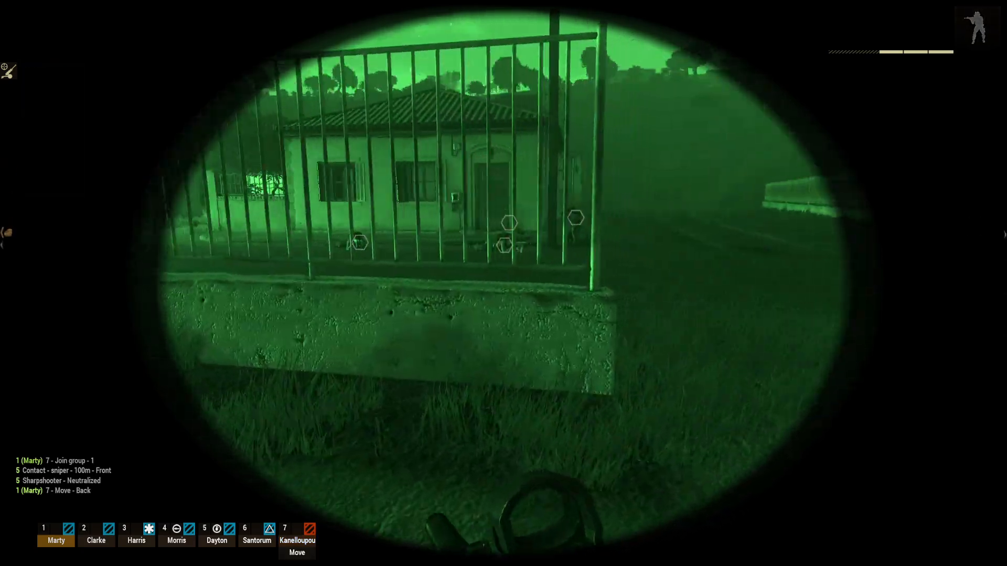
pyautogui.press('w')
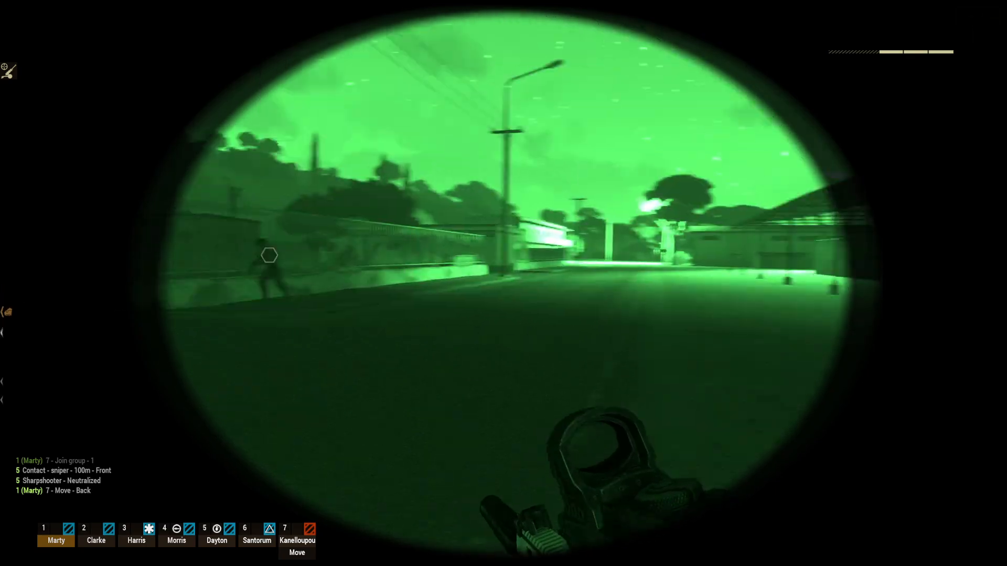
pyautogui.press('s')
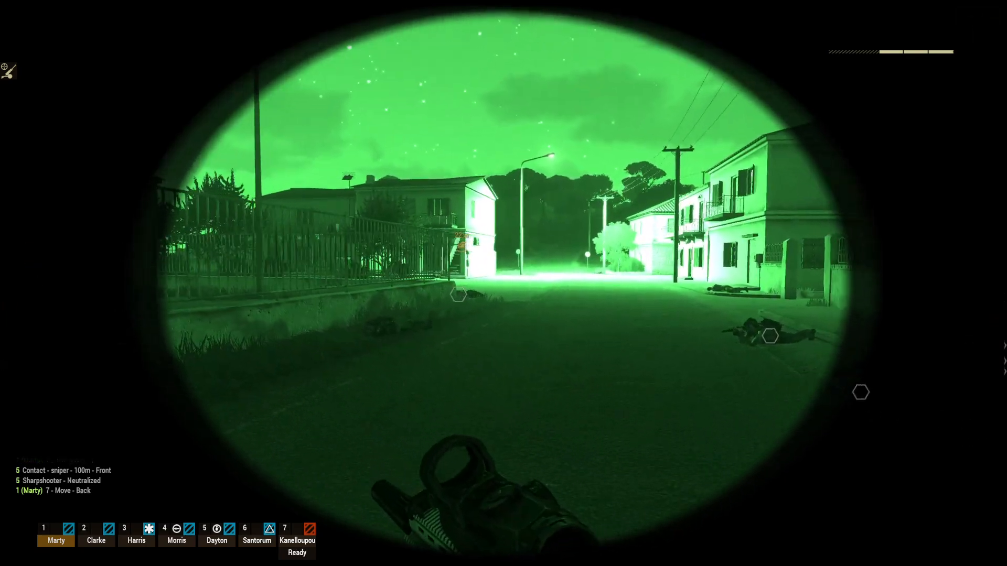
# Step: Set the combat mode of the hostage, unit 7, to Stealth
pyautogui.press('space')
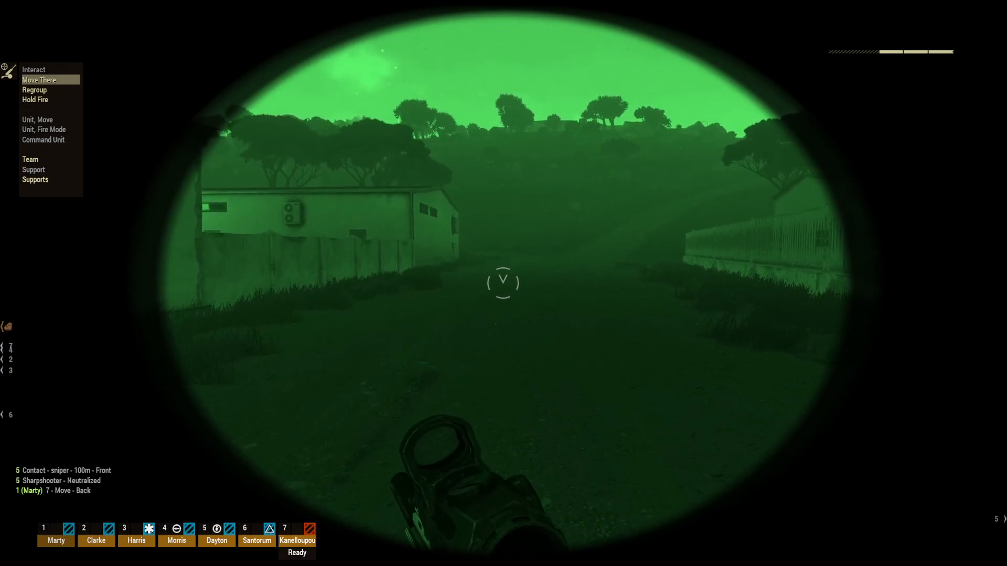
pyautogui.scroll(-2, 503, 284)
pyautogui.scroll(1, 503, 283)
pyautogui.middleClick(503, 283)
pyautogui.press('space')
pyautogui.press('space')
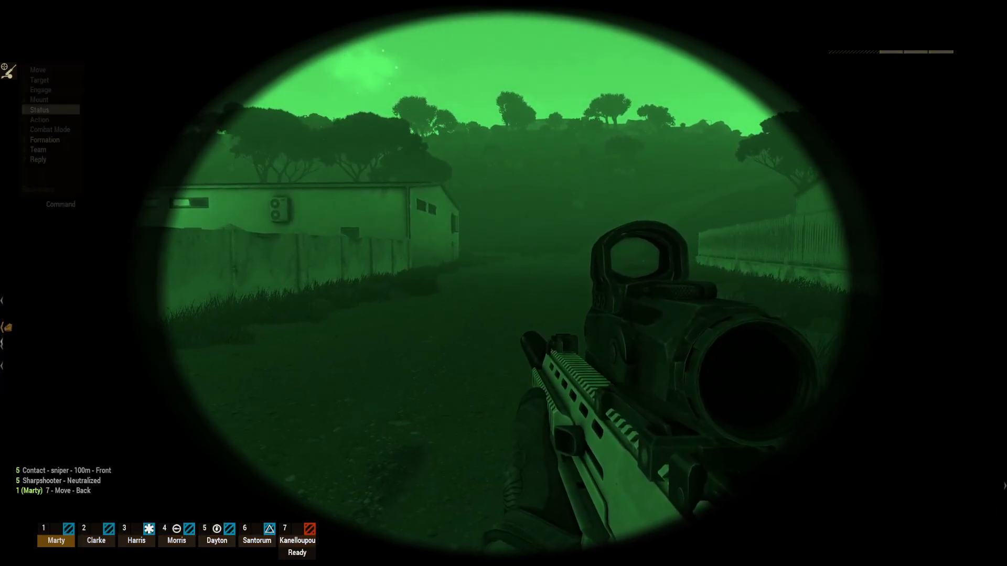
pyautogui.press('`')
pyautogui.press('w')
pyautogui.scroll(-2, 503, 284)
pyautogui.middleClick(503, 283)
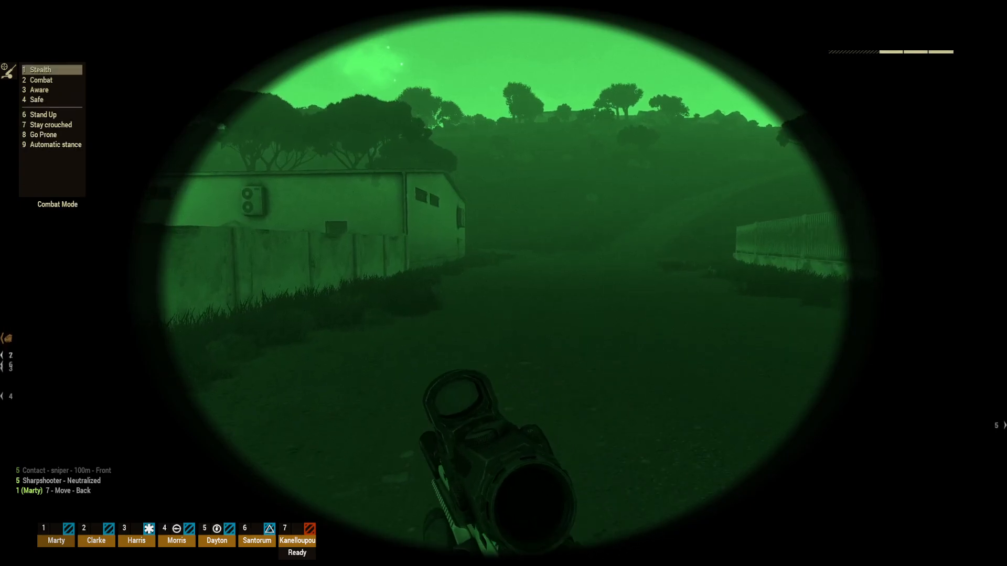
pyautogui.middleClick(503, 284)
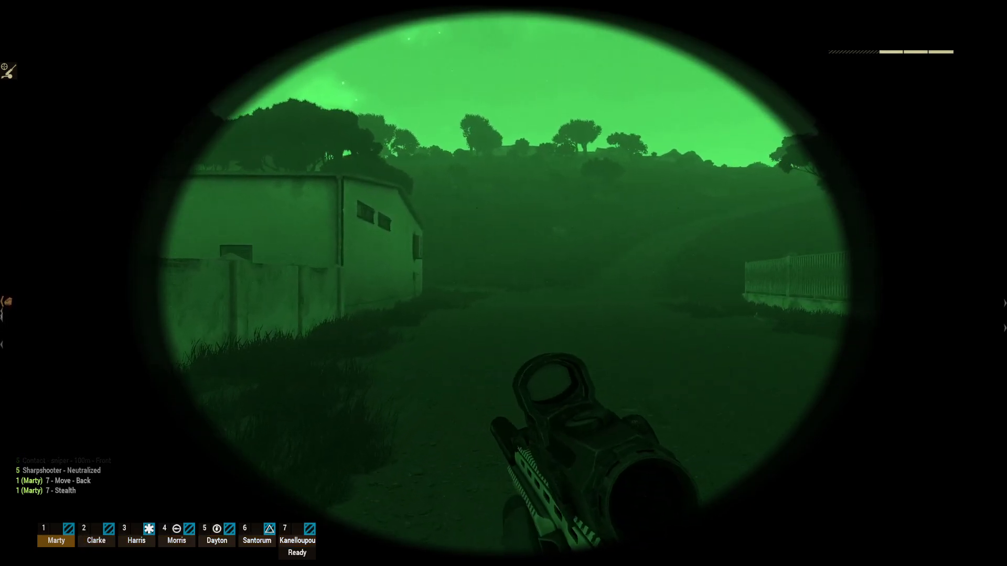
# Step: Order units 2 to 6 to move ahead along the dirt track and go up onto the hillside with them
pyautogui.press('`')
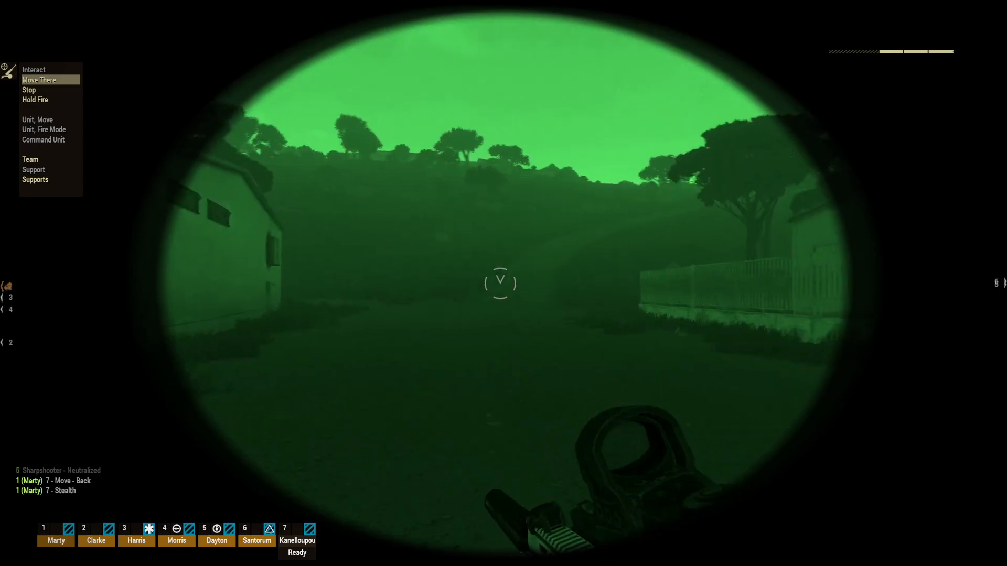
pyautogui.middleClick(503, 283)
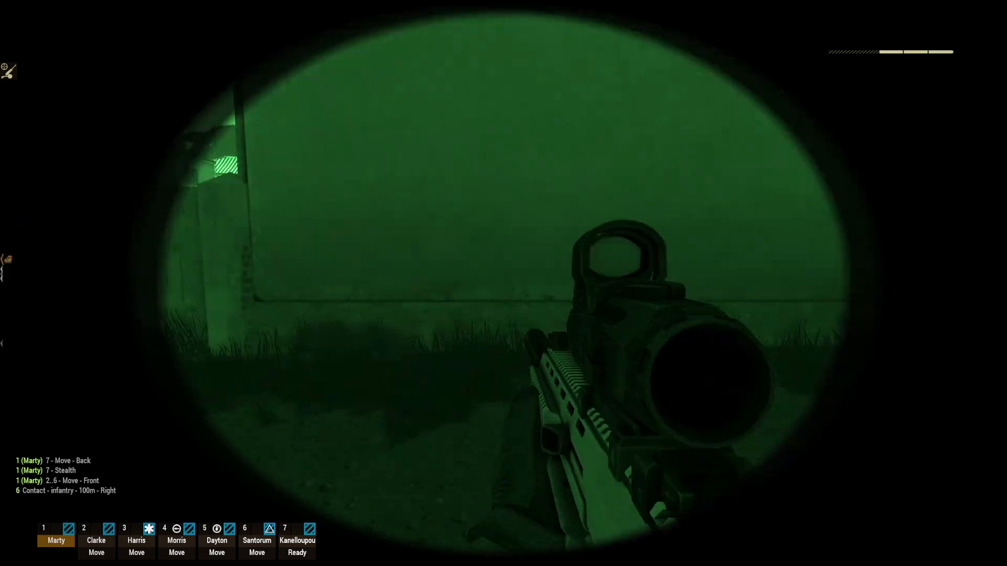
pyautogui.press('x')
pyautogui.press('z')
pyautogui.press('x')
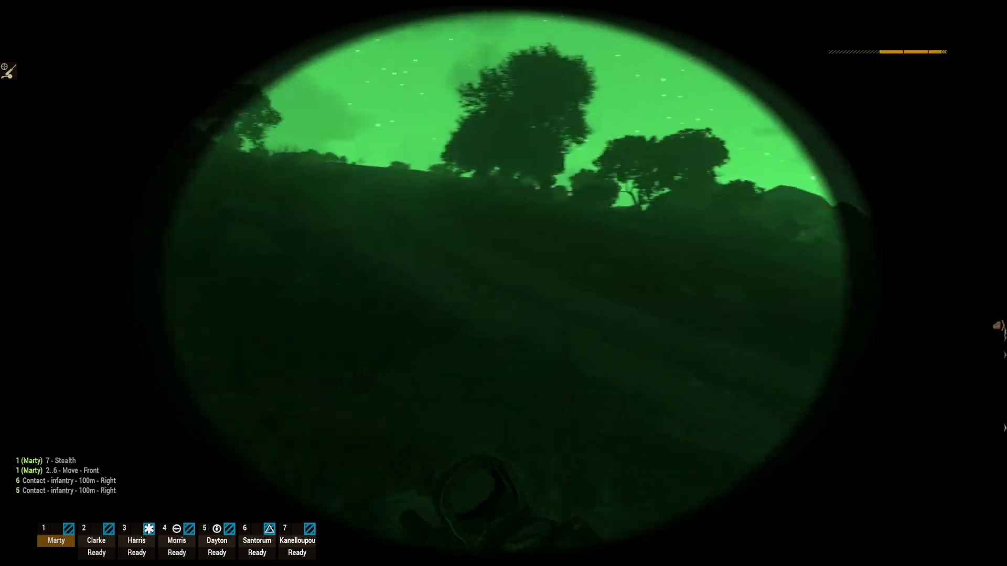
# Step: On the map, order the whole squad to move to the fuel station beside the main road in the town to the north-west
pyautogui.press('m')
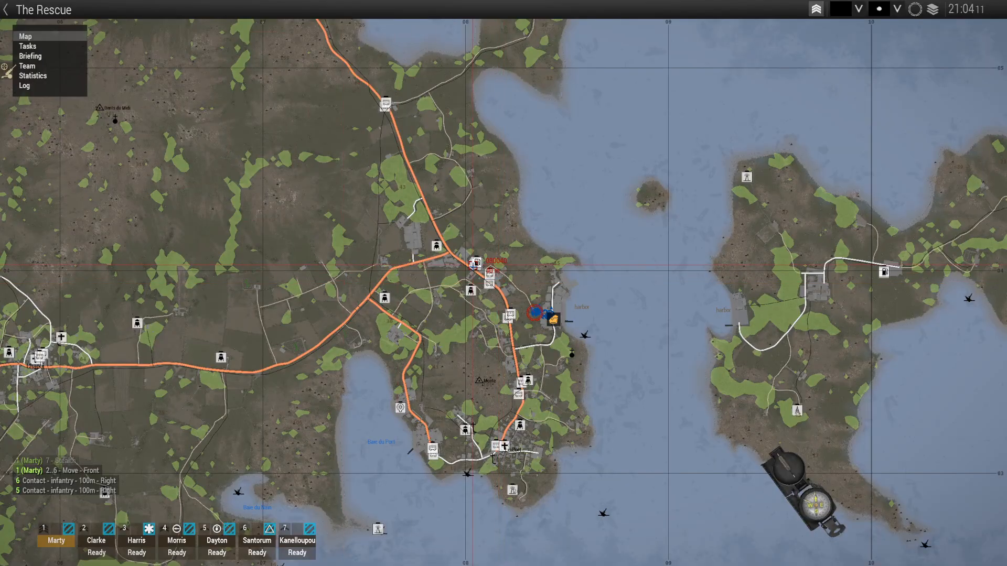
pyautogui.scroll(8, 473, 266)
pyautogui.press('`')
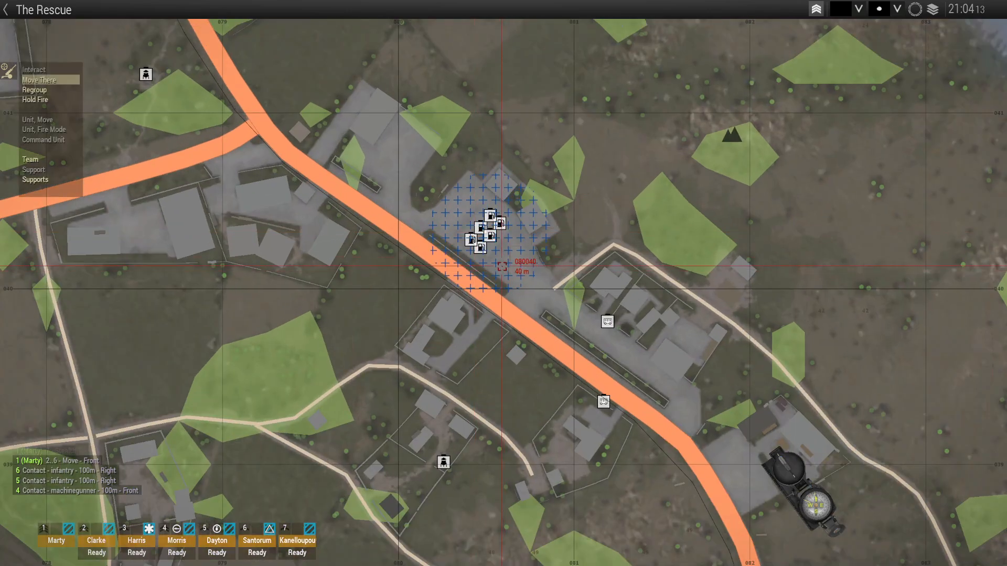
pyautogui.click(502, 267)
pyautogui.press('m')
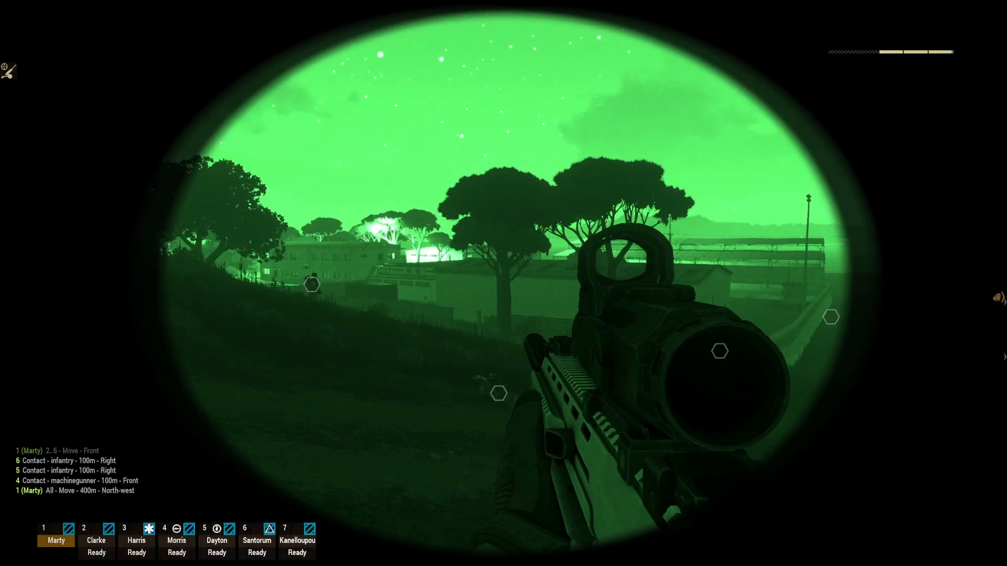
# Step: Examine the buildings below the hillside through the rifle sight for enemies
pyautogui.press('`')
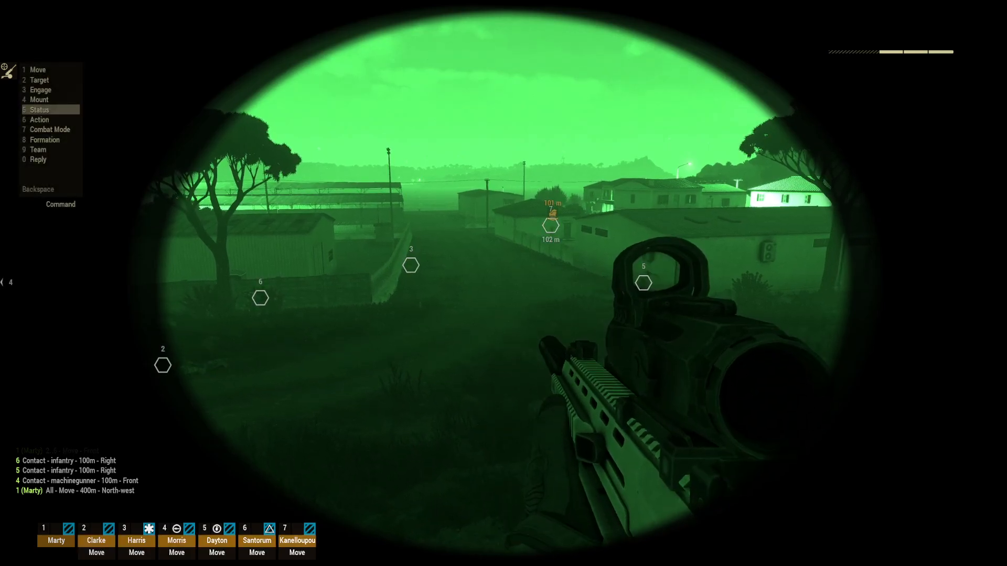
pyautogui.press('`')
pyautogui.rightClick(503, 283)
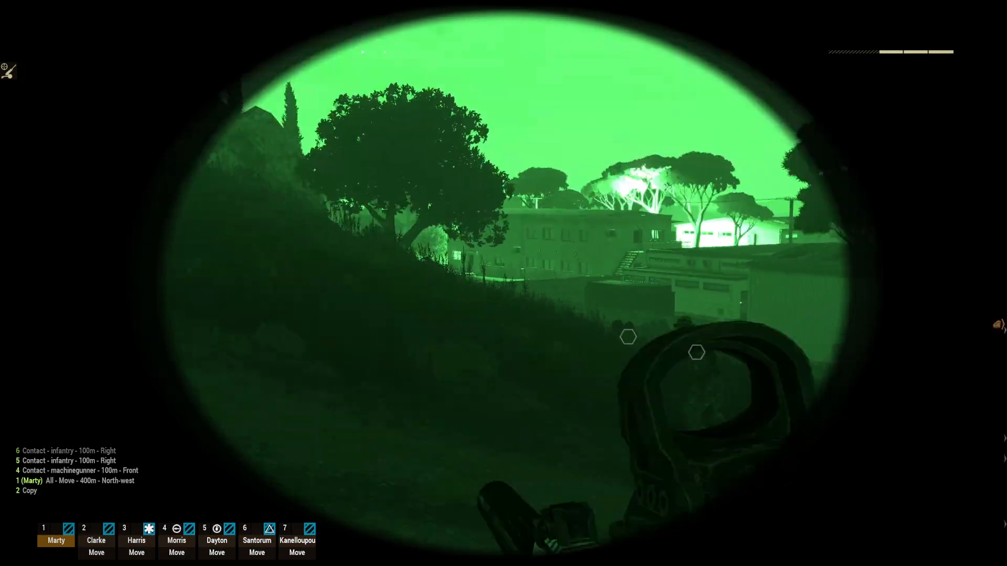
pyautogui.rightClick(504, 283)
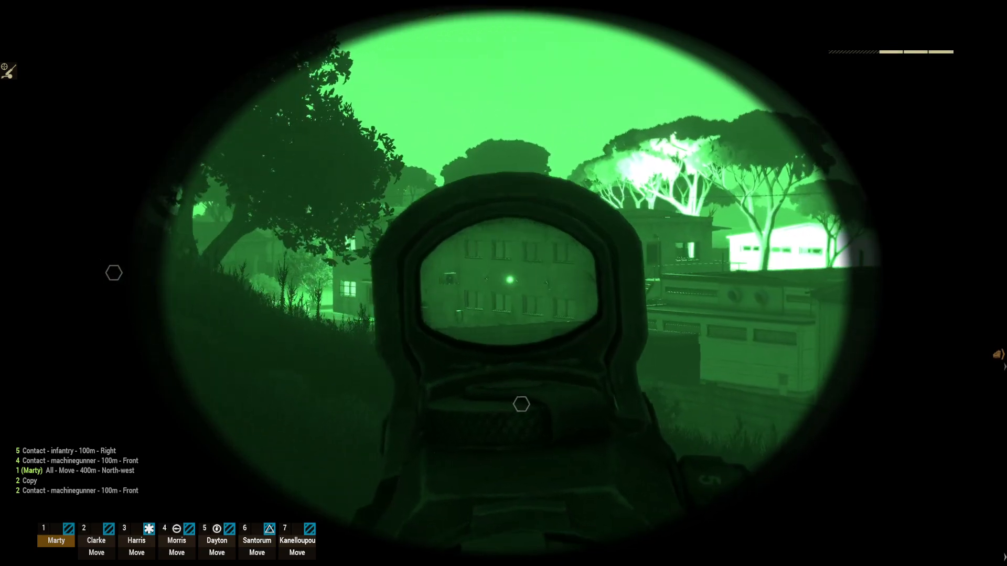
pyautogui.rightClick(503, 283)
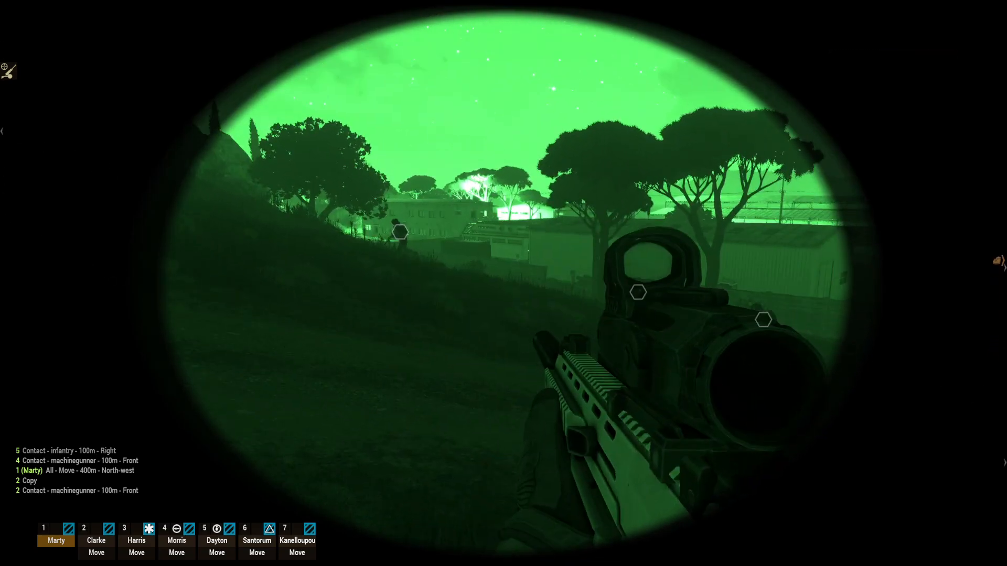
# Step: Set the whole squad's combat mode to Aware
pyautogui.hotkey('shift', 'w')
pyautogui.press('`')
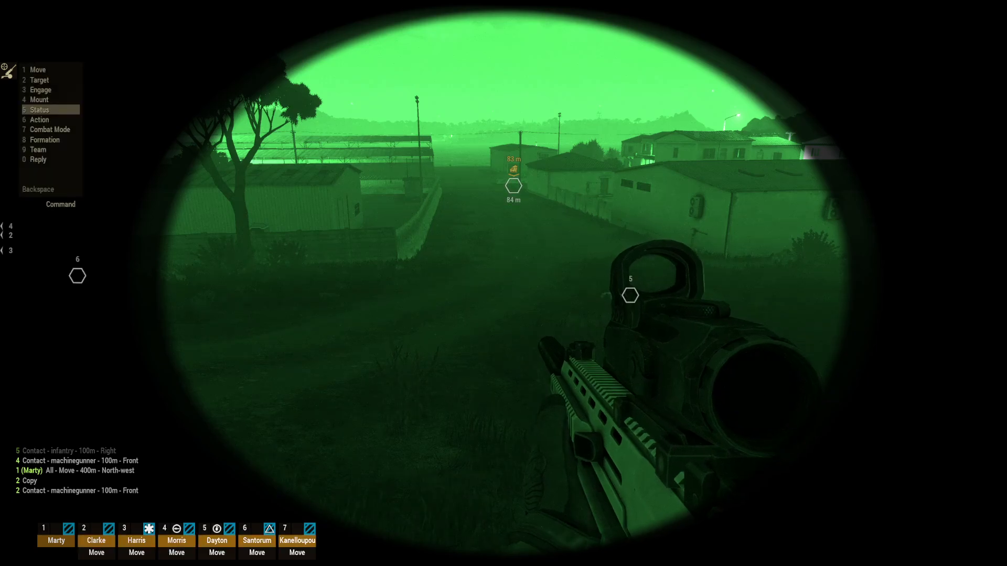
pyautogui.scroll(-2, 503, 283)
pyautogui.middleClick(504, 283)
pyautogui.scroll(-2, 503, 283)
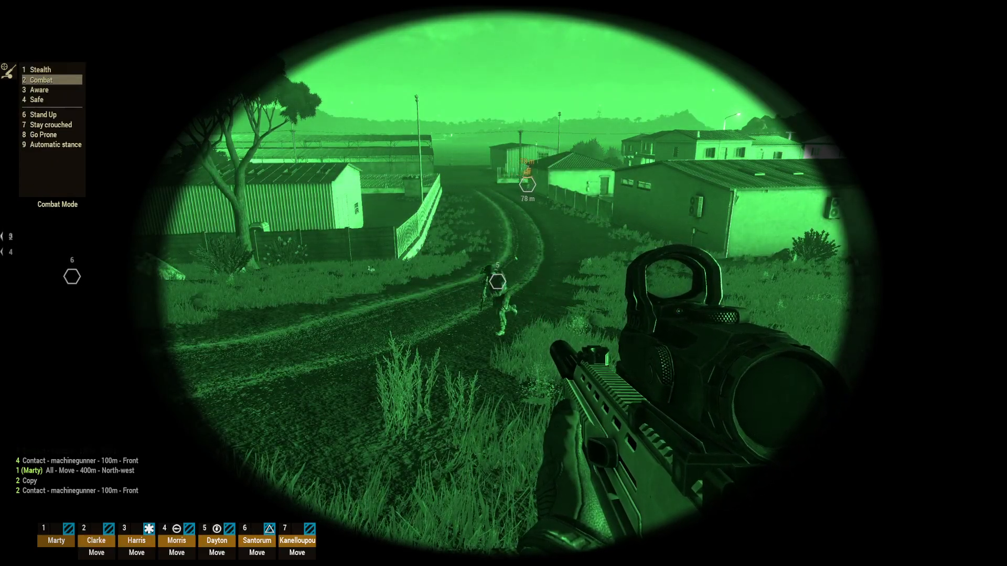
pyautogui.middleClick(504, 283)
# Step: Follow the squad over the tree-covered hill and up the dirt track to the large metal shed
pyautogui.hotkey('shift', 'w')
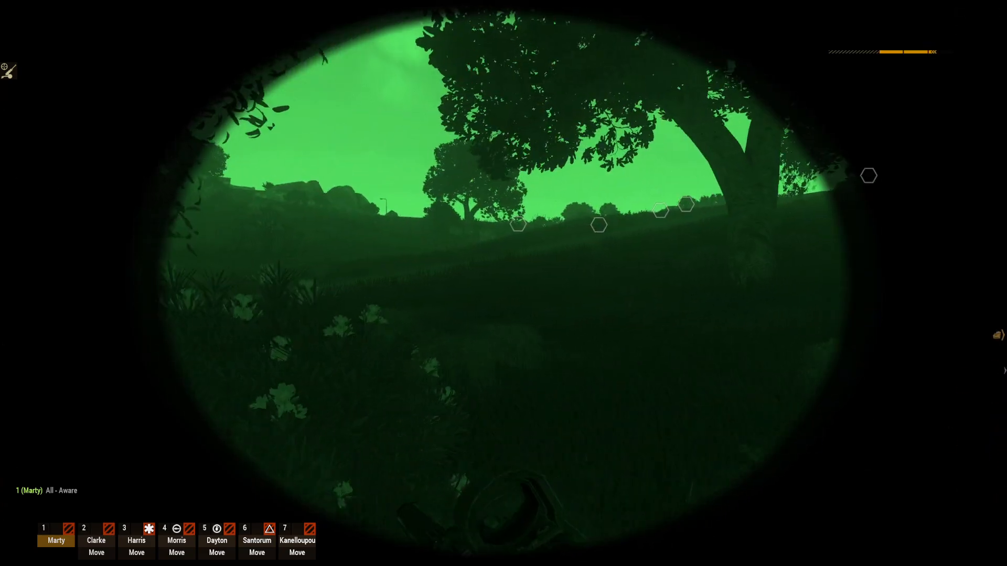
pyautogui.press('x')
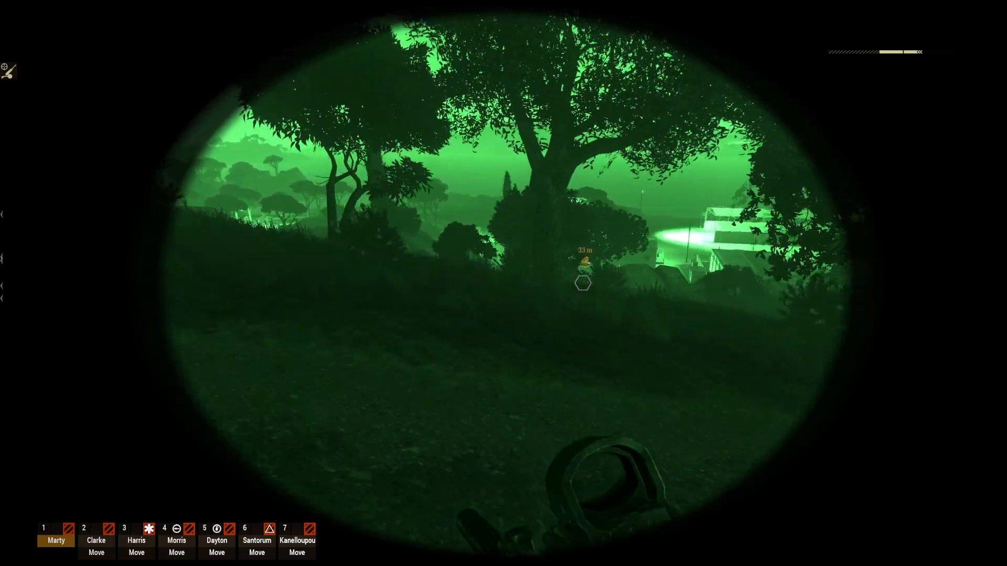
pyautogui.press('w')
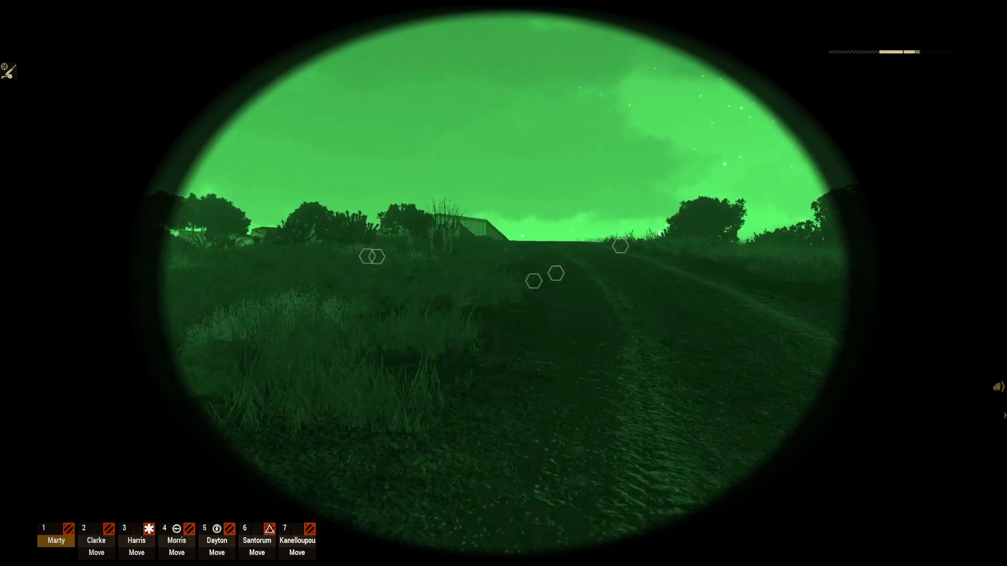
pyautogui.press('w')
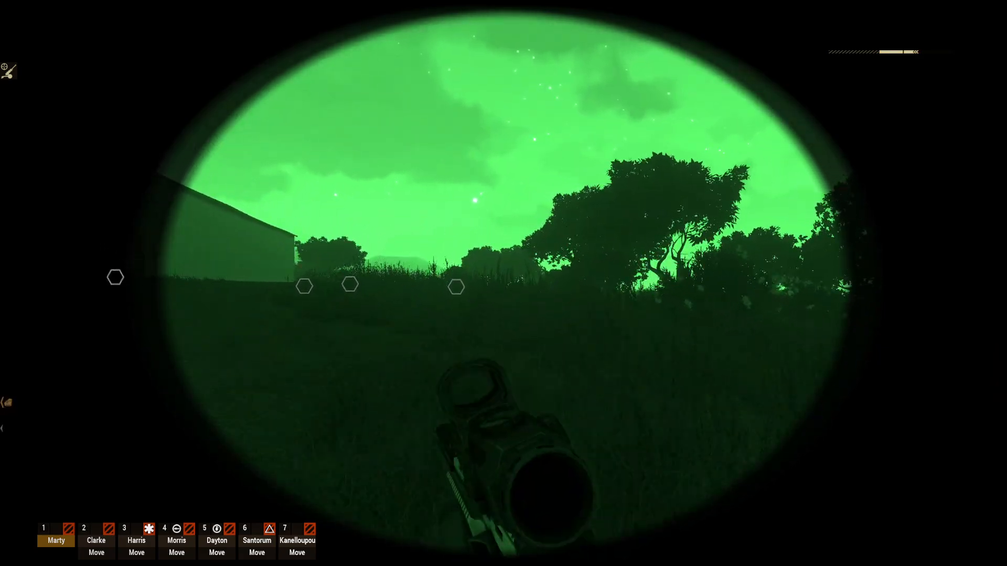
pyautogui.press('-')
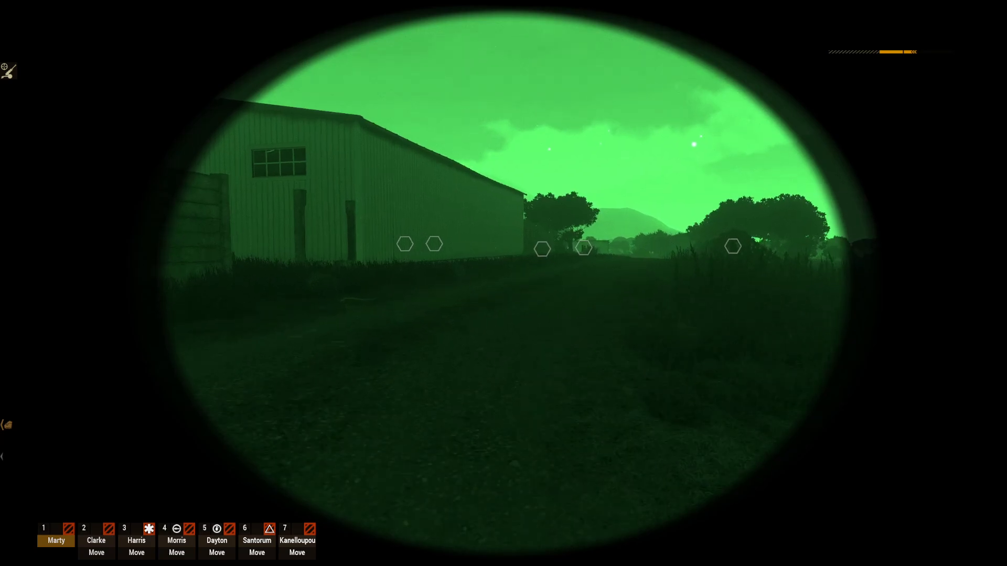
# Step: Advance with the squad along the track past the sheds and walled yards to the wall corner facing the fuel station
pyautogui.press('w')
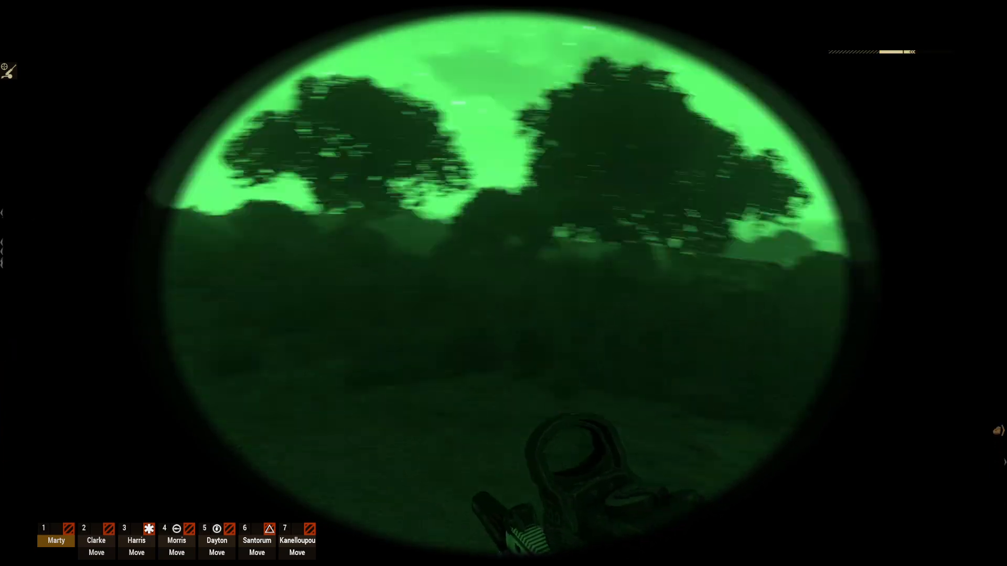
pyautogui.press('w')
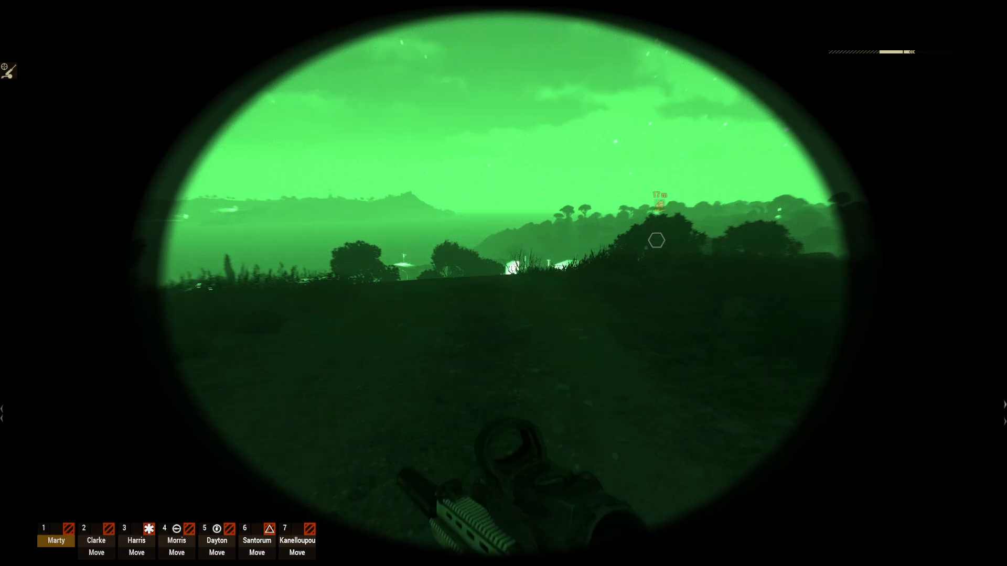
pyautogui.press('w')
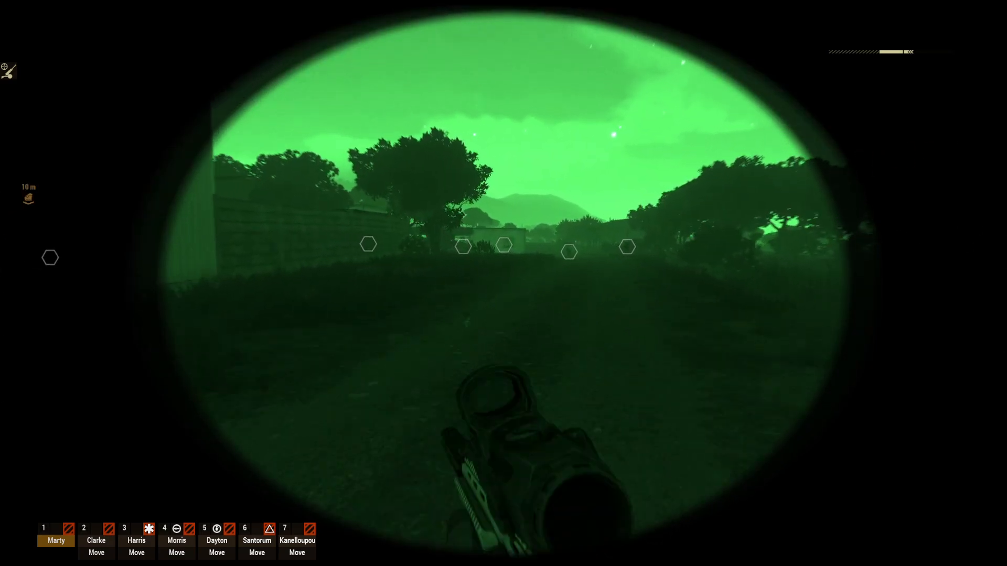
pyautogui.press('w')
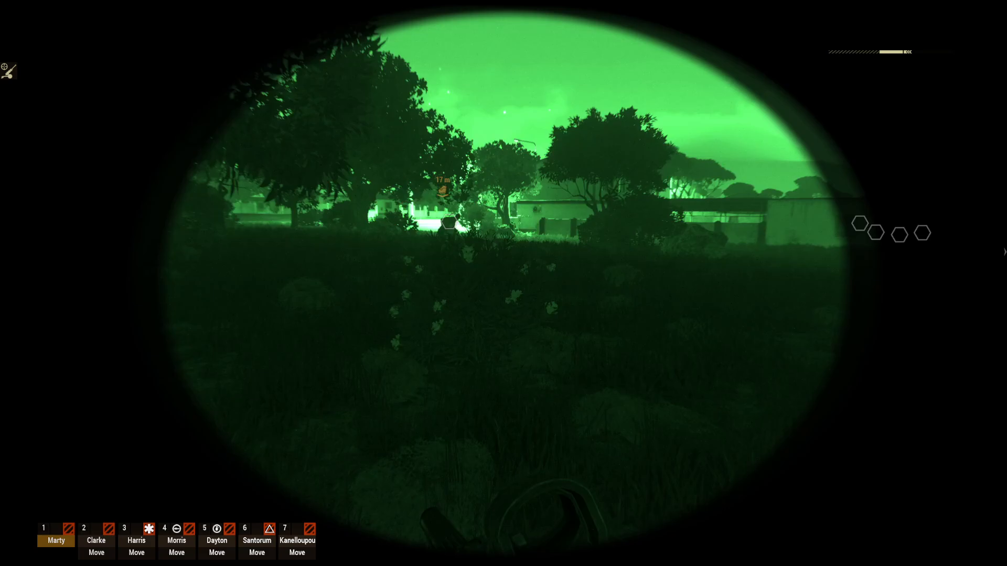
pyautogui.press('w')
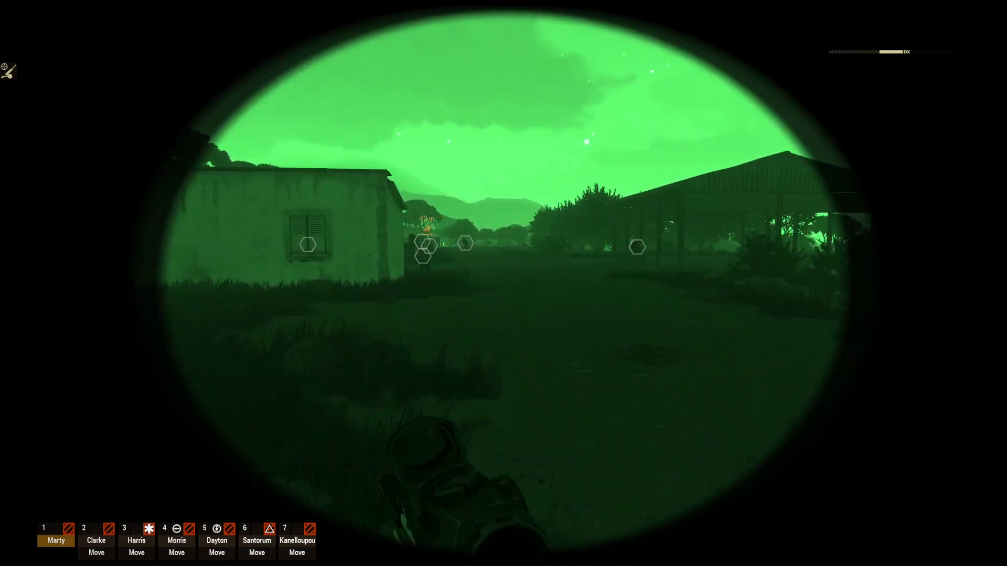
pyautogui.press('w')
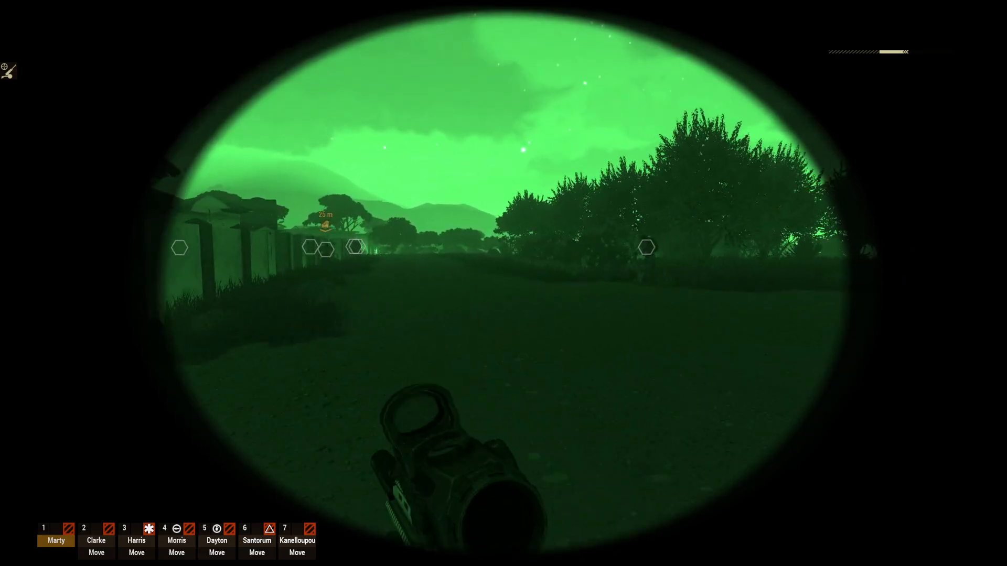
pyautogui.press('w')
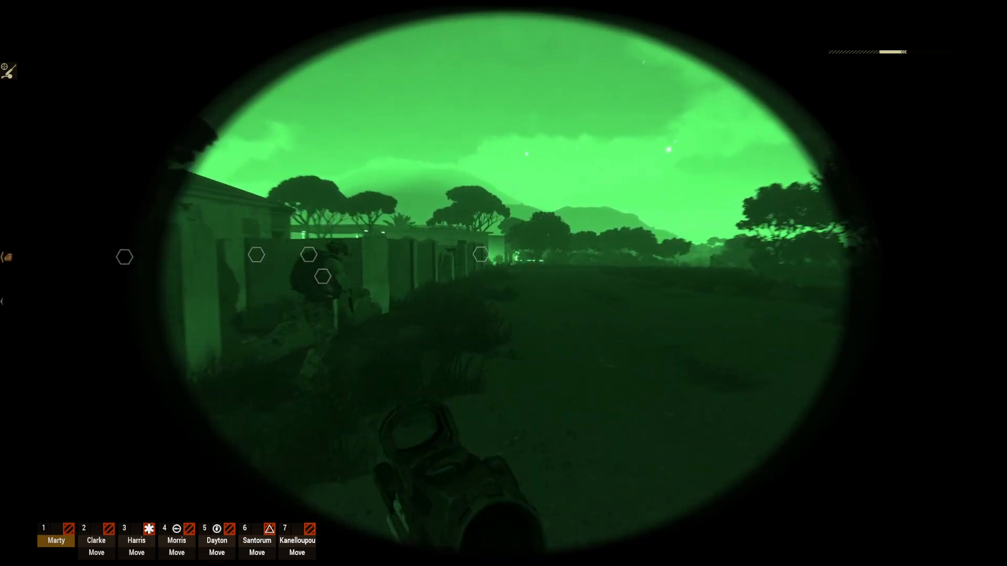
pyautogui.press('w')
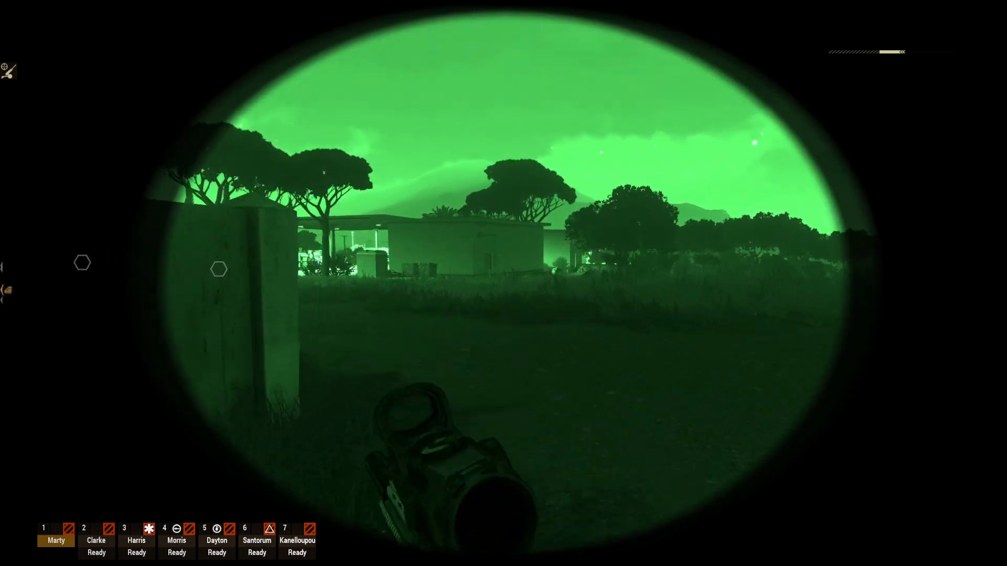
# Step: Order the whole squad to get in the vehicle and sprint toward the lit road beside the fuel station
pyautogui.hotkey('shift', 'w')
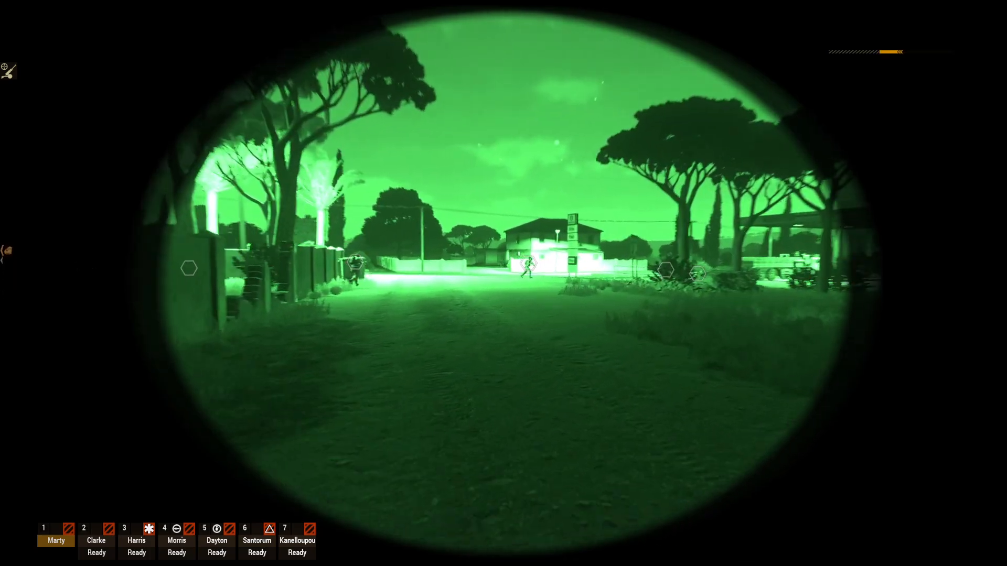
pyautogui.press('space')
pyautogui.press('space')
pyautogui.hotkey('shift', 'w')
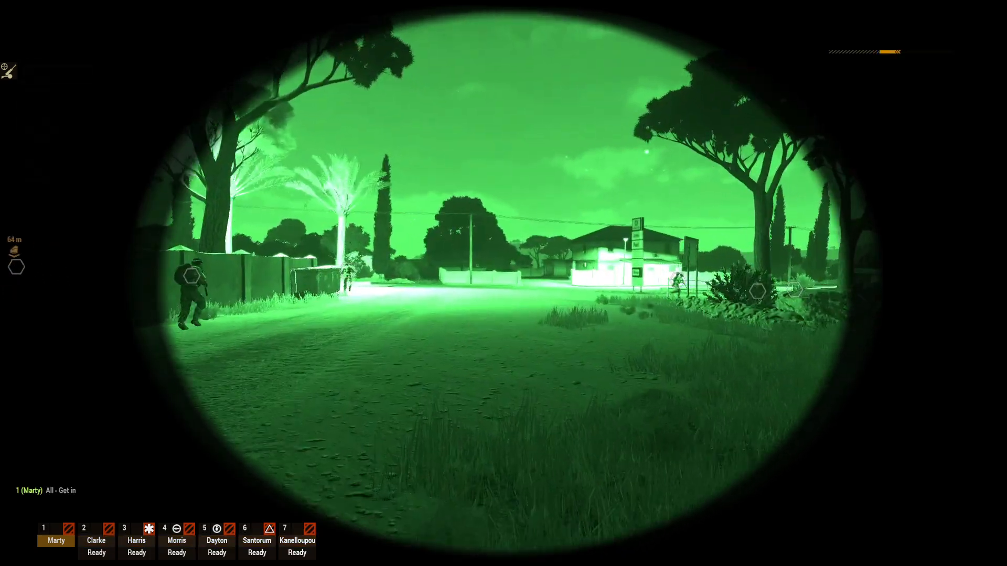
pyautogui.hotkey('shift', 'w')
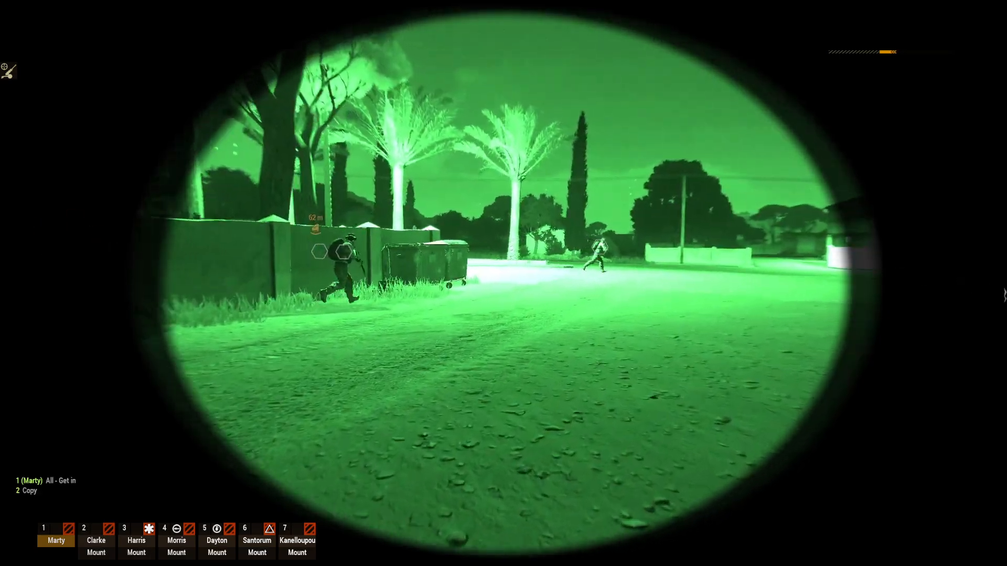
# Step: Sprint past the dumpsters onto the lit ground by the palm trees and switch off night vision
pyautogui.hotkey('shift', 'w')
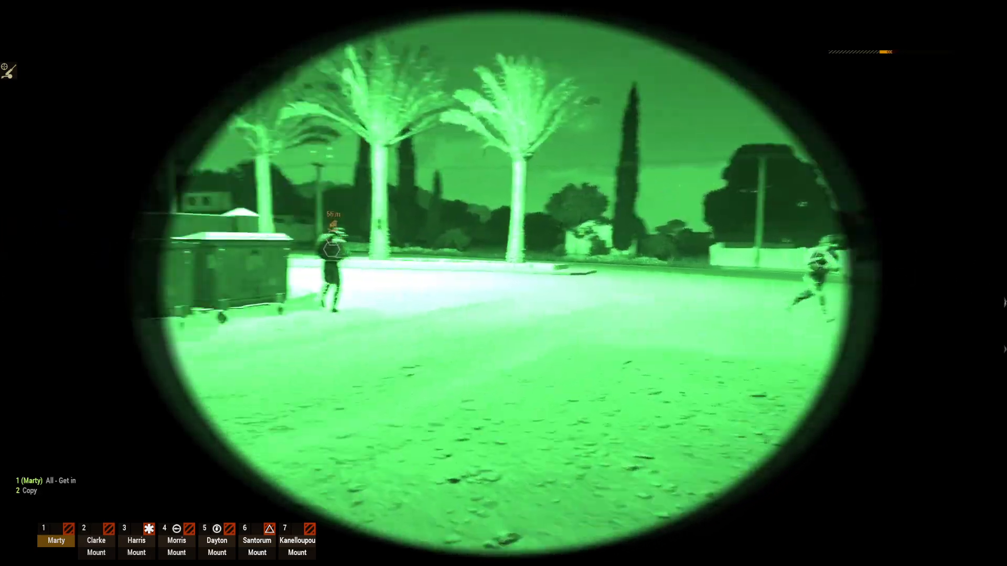
pyautogui.hotkey('shift', 'w')
pyautogui.press('n')
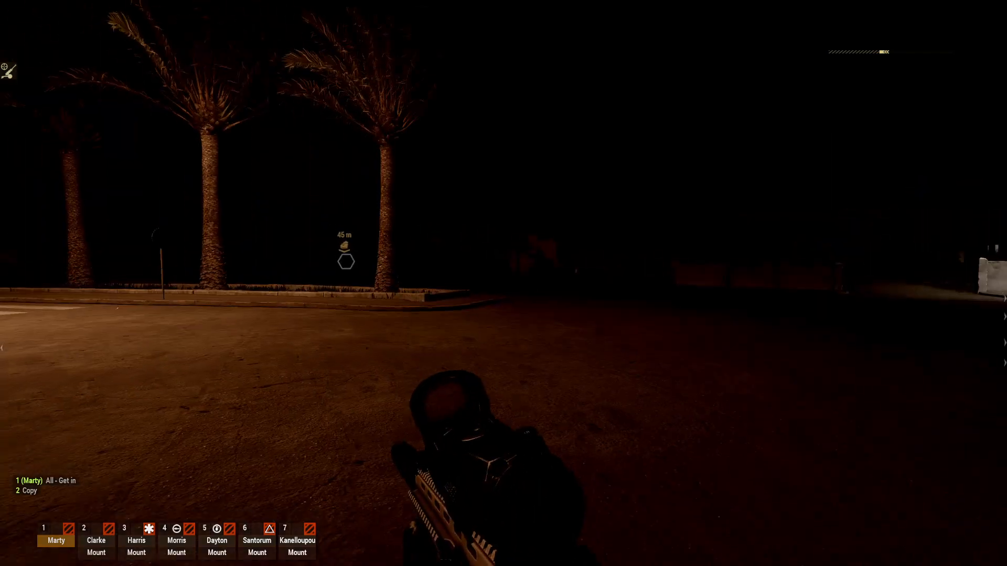
# Step: Cross the dark forecourt toward the fuel station, checking on the hostage and squad members coming along the road
pyautogui.press('w')
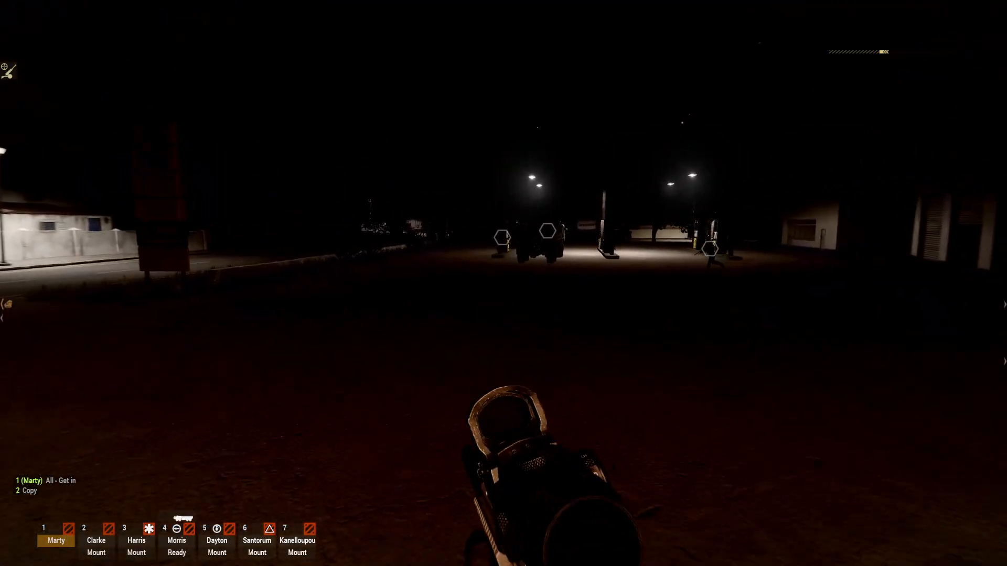
pyautogui.press('w')
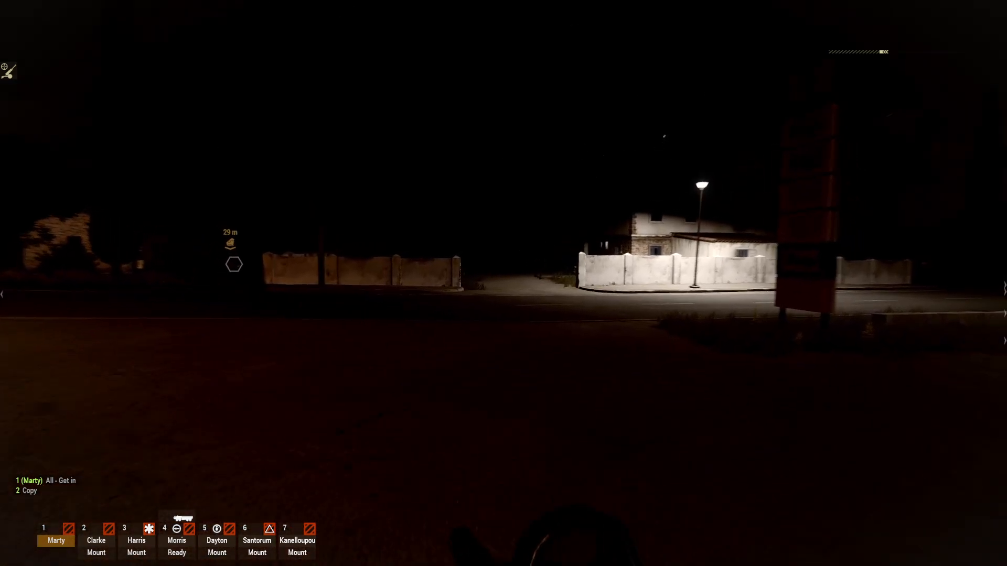
pyautogui.press('w')
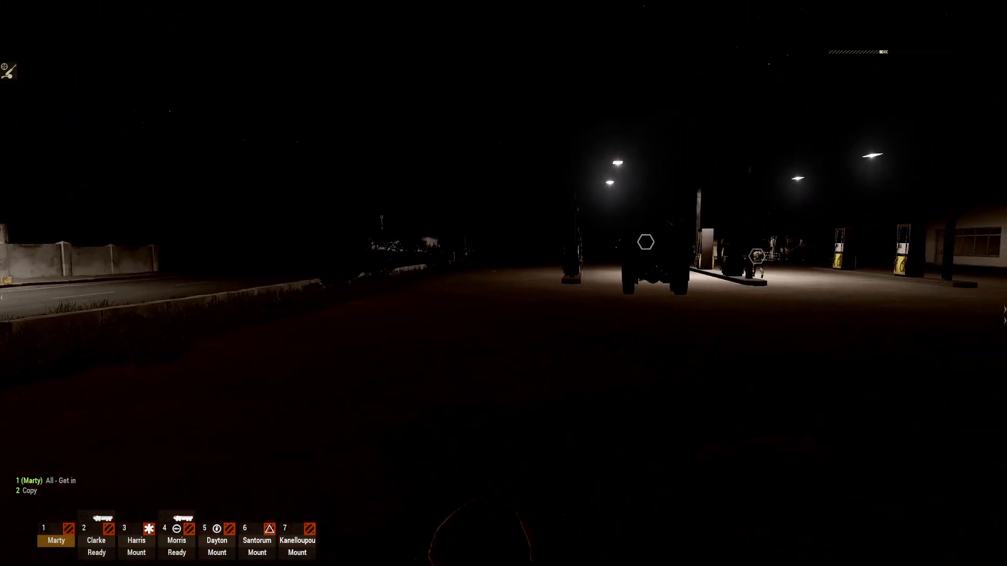
pyautogui.press('w')
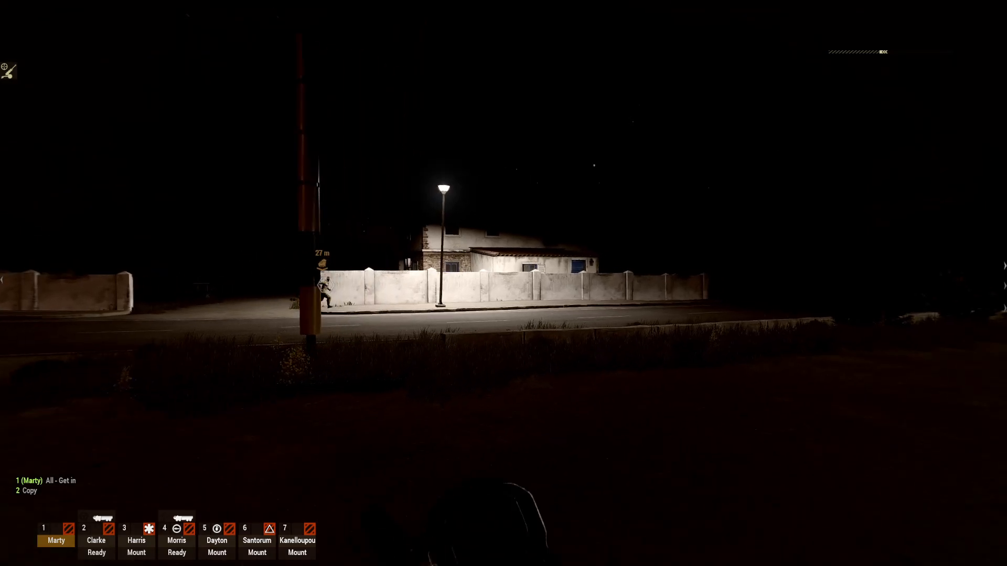
pyautogui.press('w')
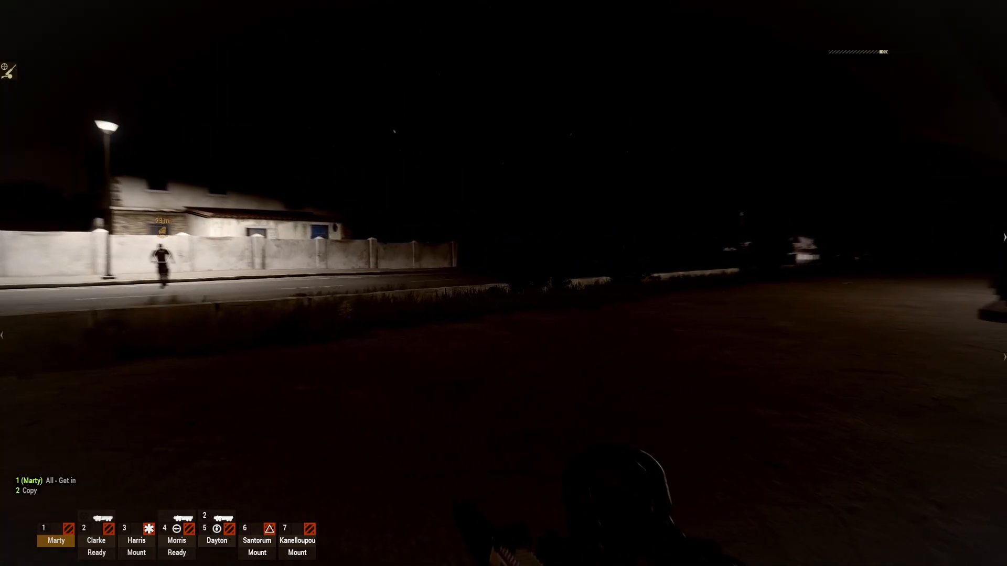
pyautogui.press('s')
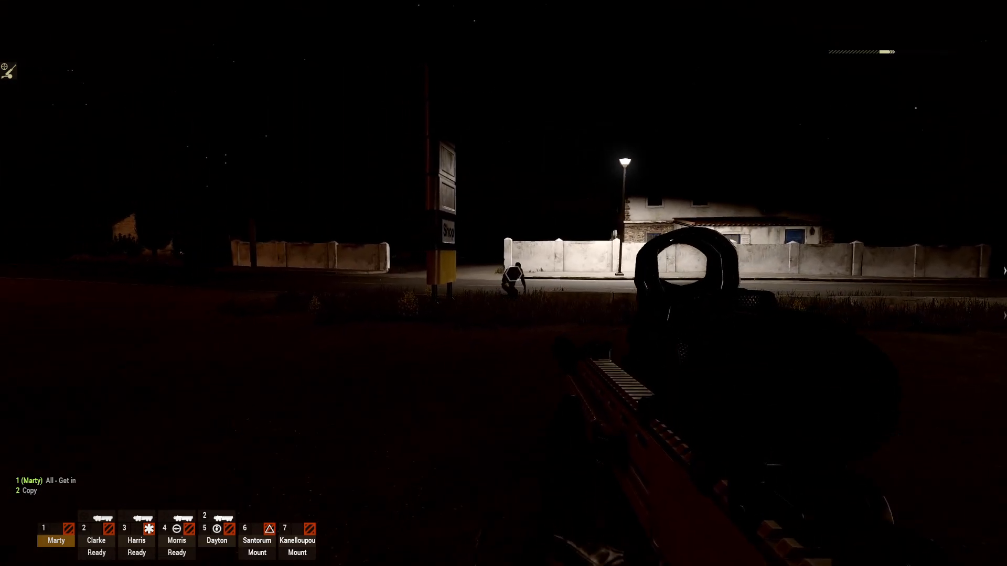
# Step: Go up to the vehicle parked at the fuel station and end the playtest, returning to the editor
pyautogui.press('d')
pyautogui.press('w')
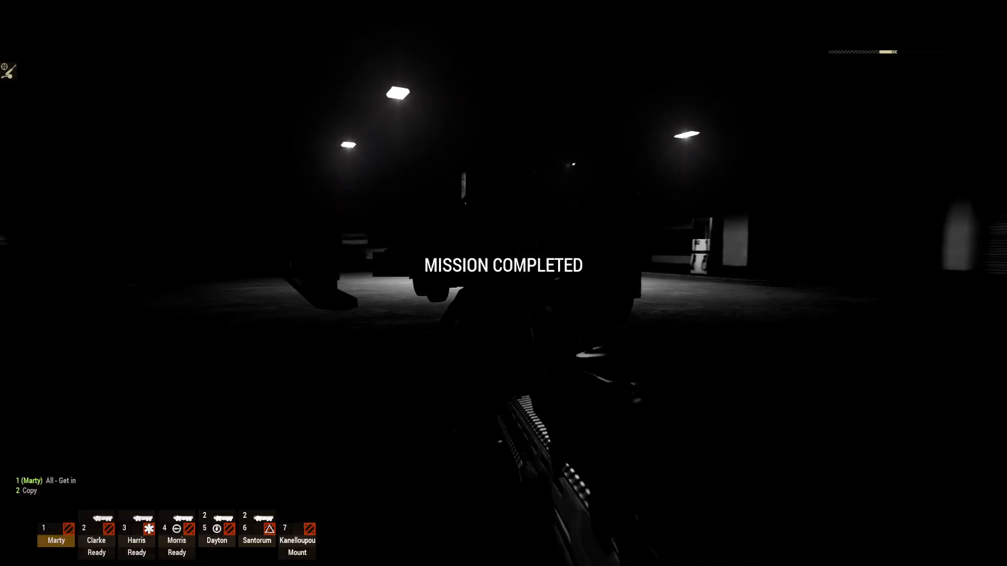
pyautogui.press('w')
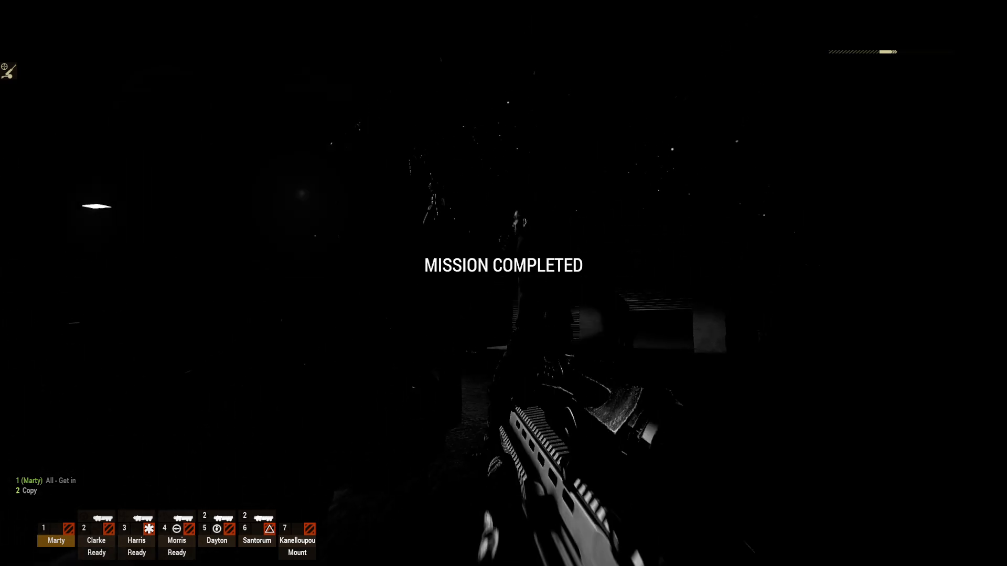
pyautogui.press('w')
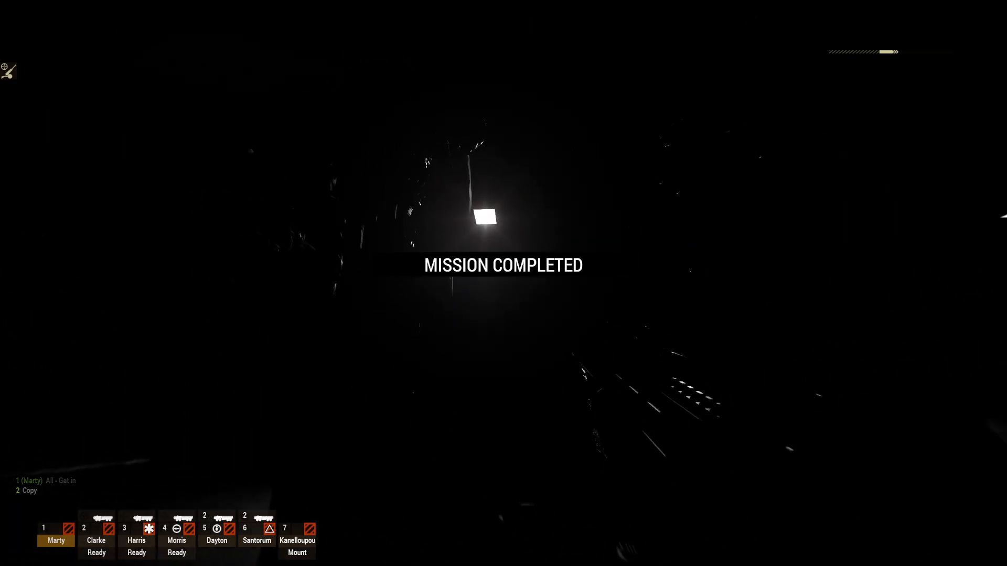
pyautogui.press('w')
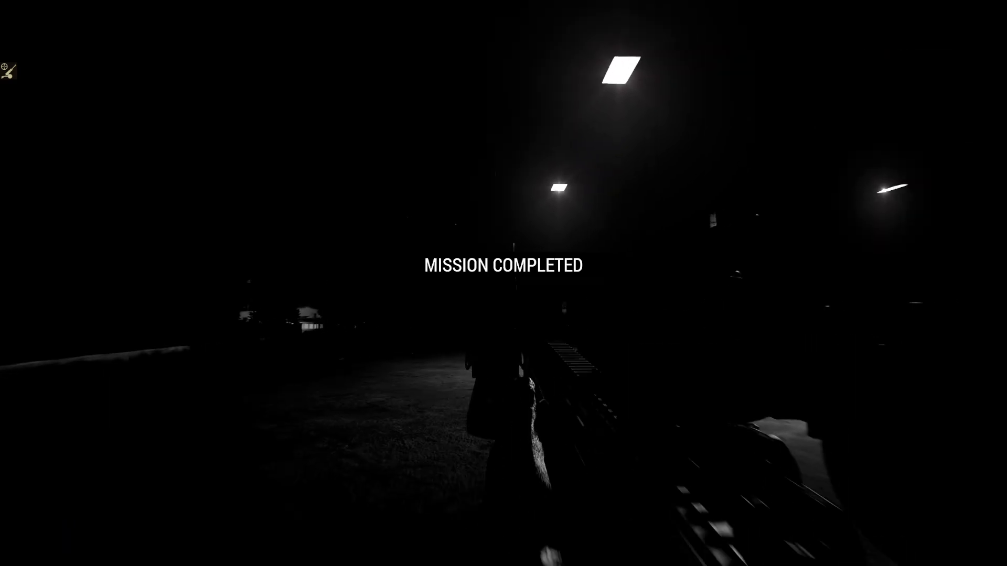
pyautogui.press('Escape')
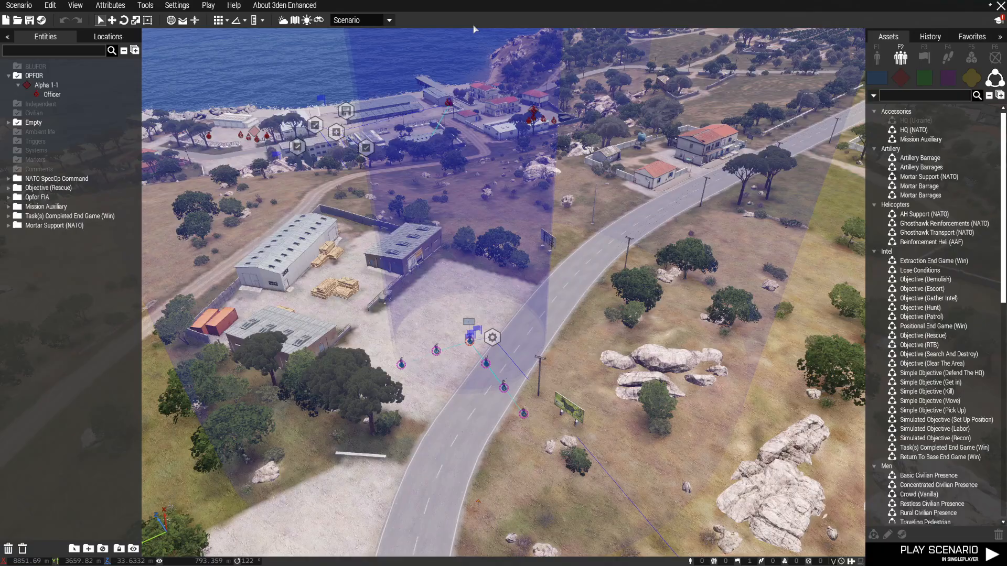
# Step: Look through the Intel compositions, including the objective, simple objective, simulated objective and end game entries
pyautogui.scroll(-2, 431, 266)
pyautogui.press('s')
pyautogui.scroll(3, 766, 288)
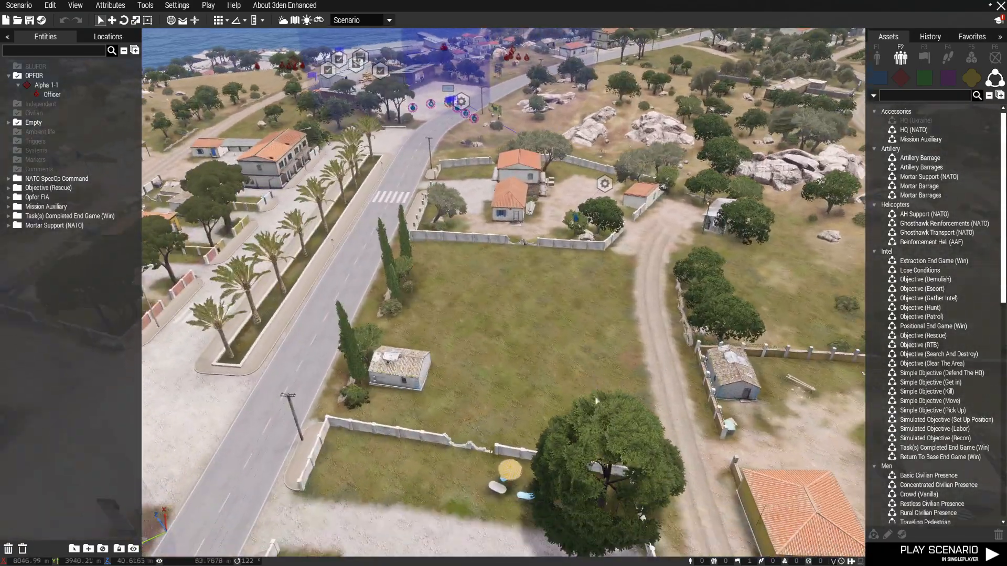
pyautogui.scroll(-3, 928, 242)
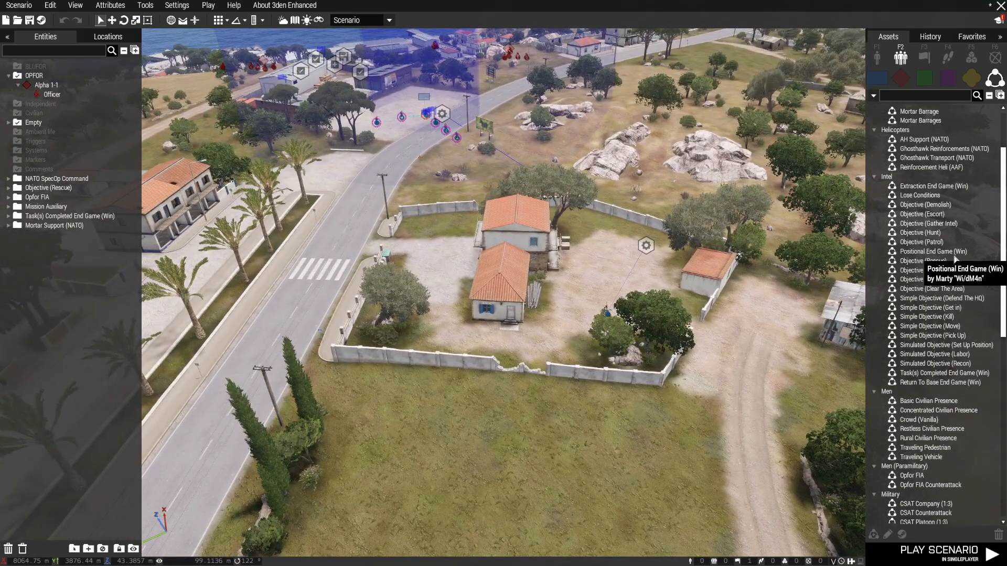
pyautogui.scroll(2, 925, 240)
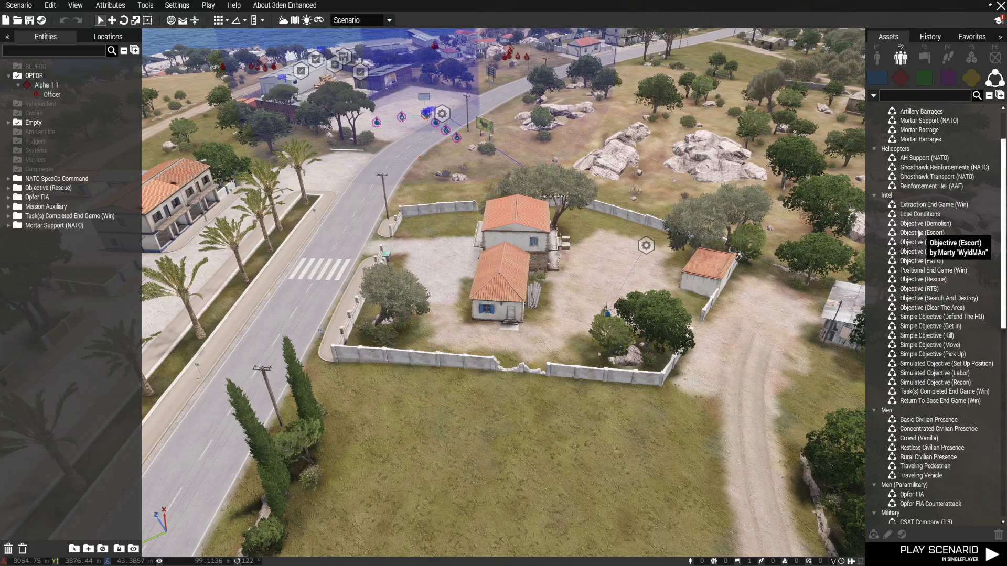
pyautogui.scroll(-2, 919, 233)
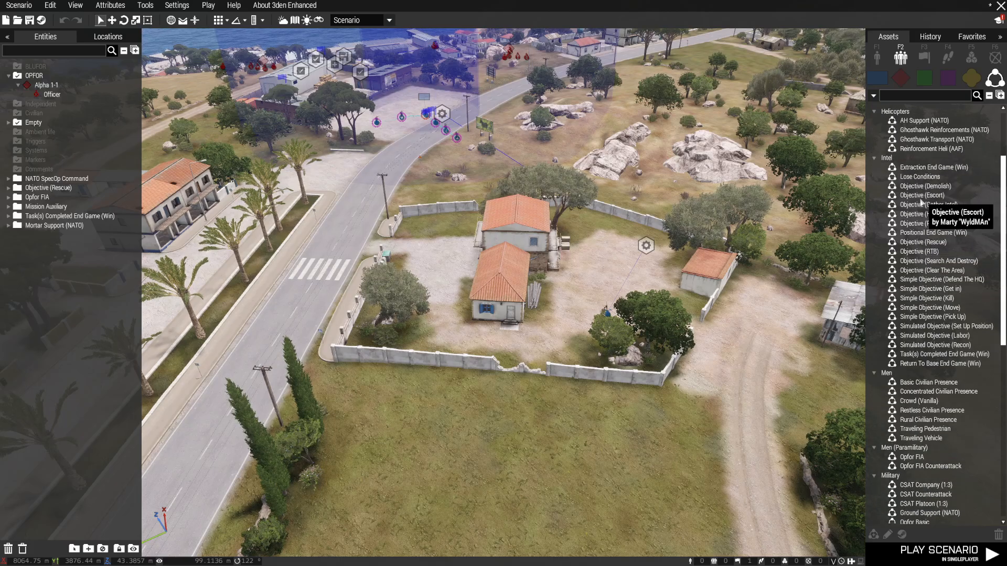
pyautogui.scroll(2, 920, 206)
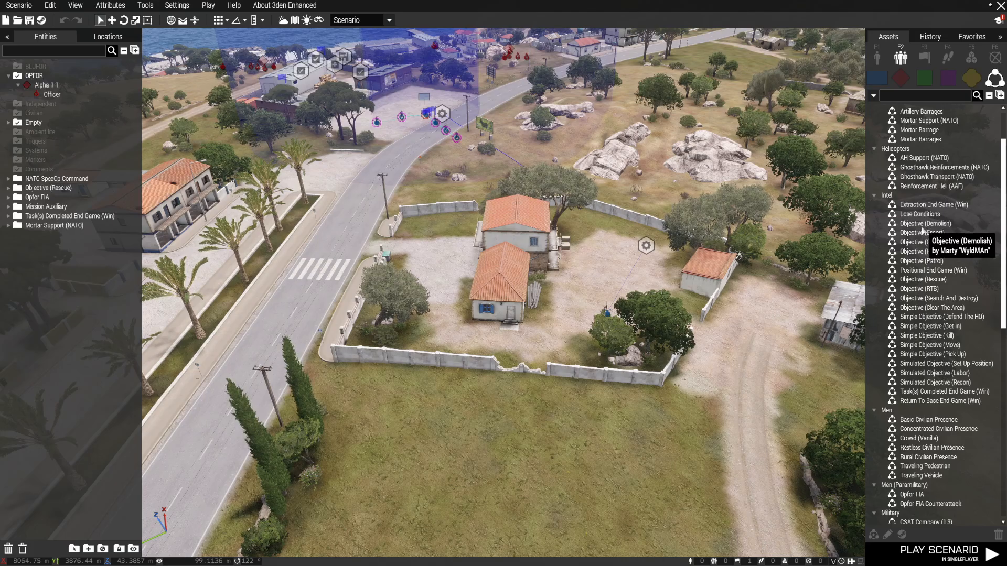
pyautogui.scroll(-1, 922, 231)
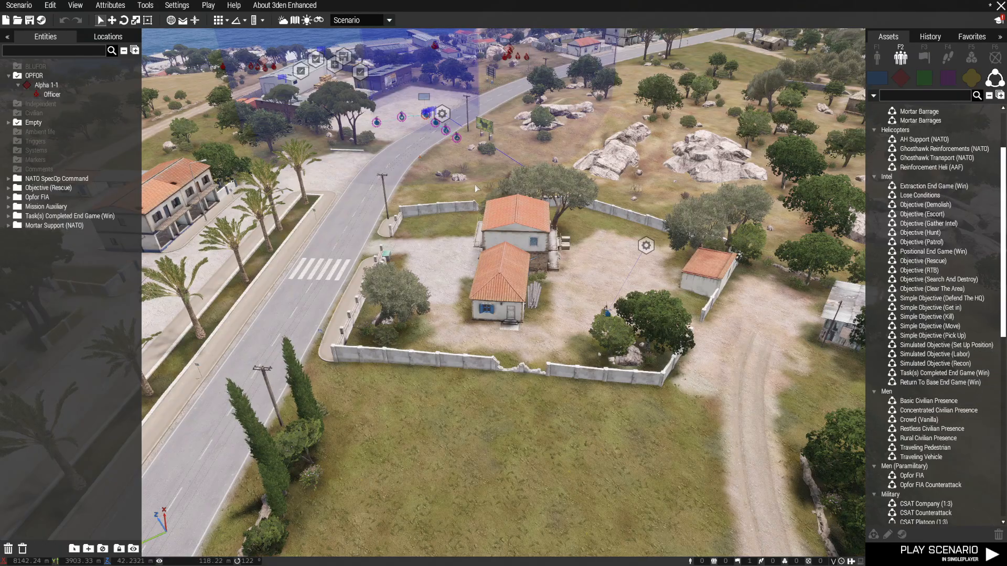
# Step: Examine the scenario layout around the walled houses, the main road, the squad's starting area and the coastal compound
pyautogui.press('a')
pyautogui.press('d')
pyautogui.press('w')
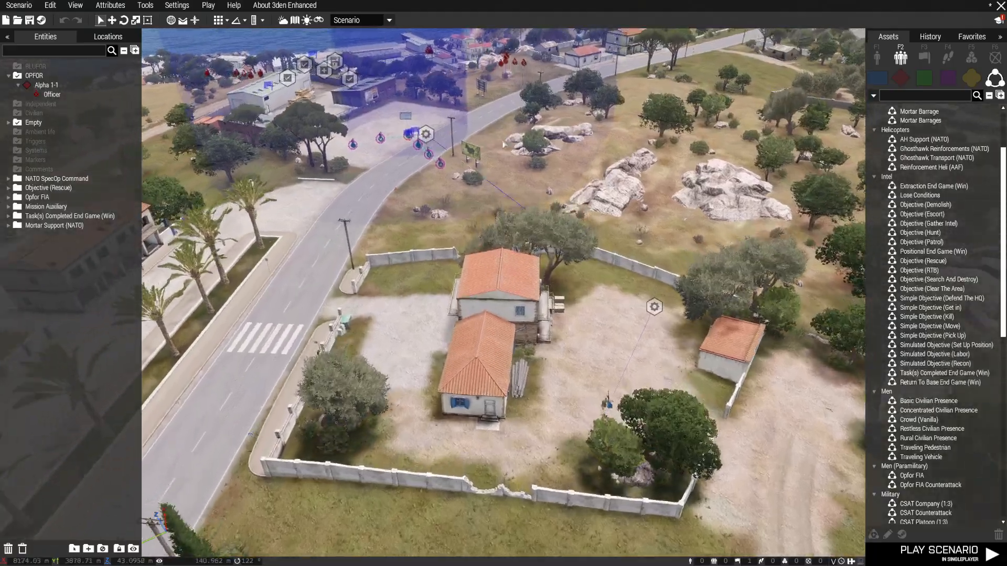
pyautogui.press('w')
pyautogui.press('s')
pyautogui.press('a')
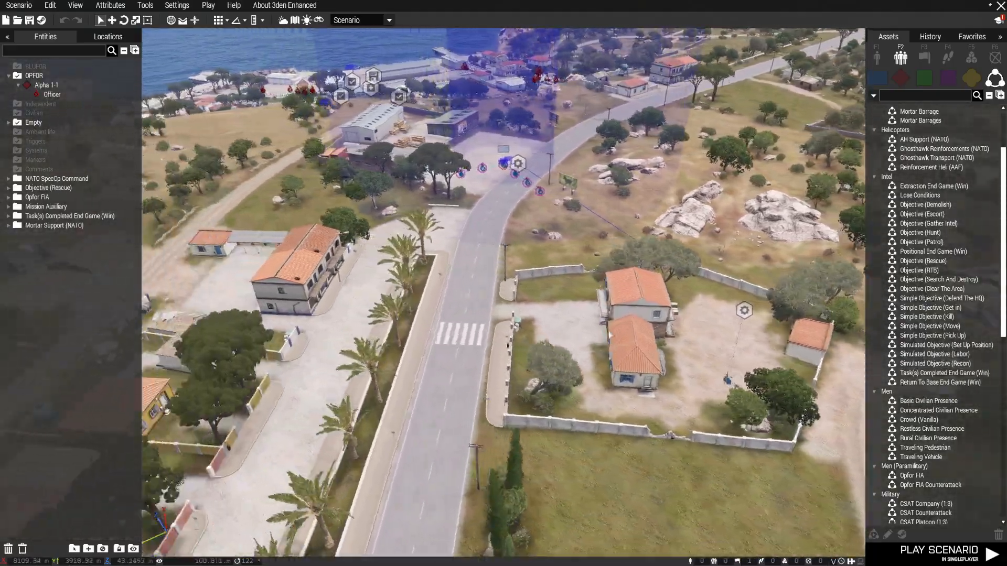
pyautogui.press('w')
pyautogui.scroll(4, 501, 381)
pyautogui.scroll(-4, 500, 381)
pyautogui.press('s')
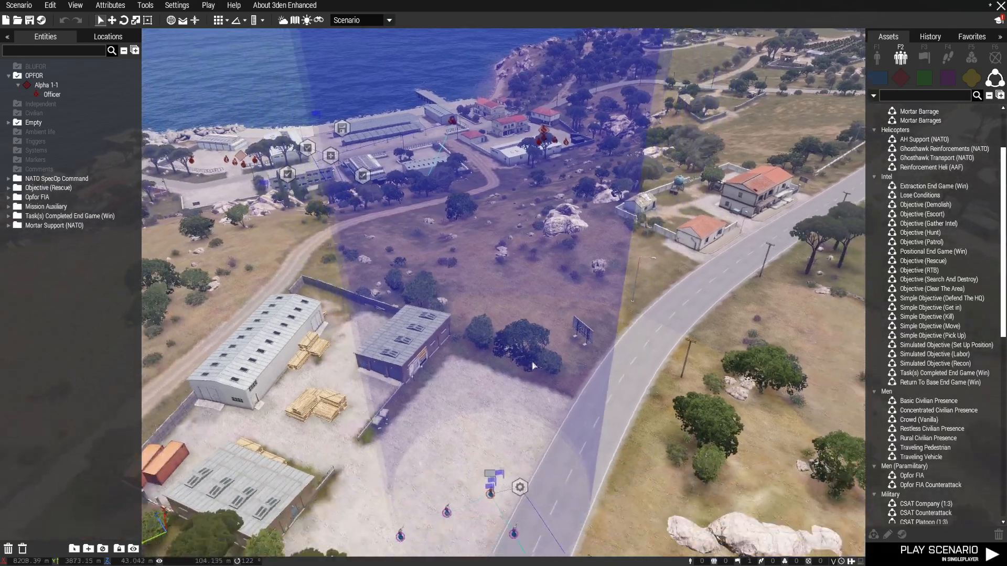
pyautogui.press('s')
pyautogui.press('d')
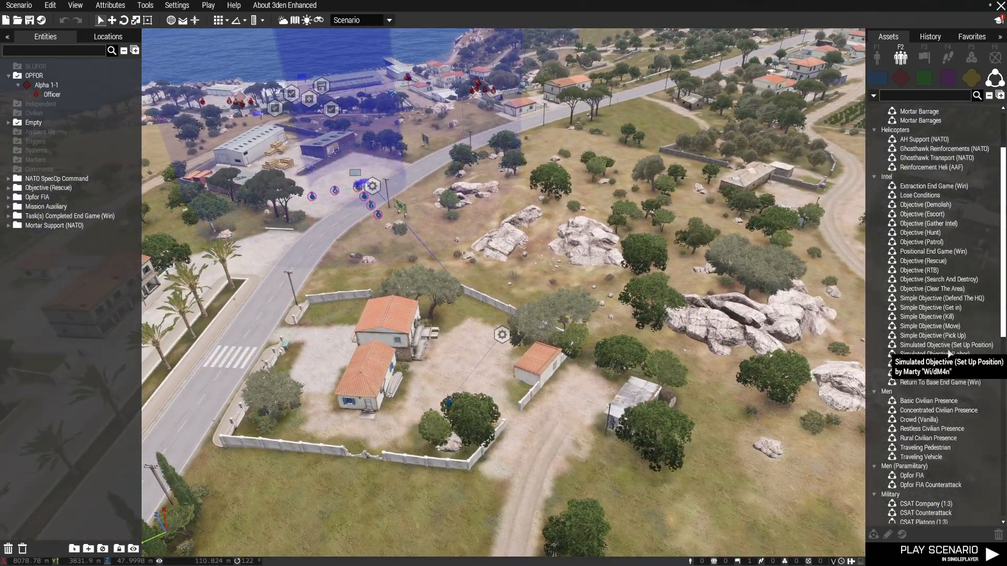
pyautogui.press('a')
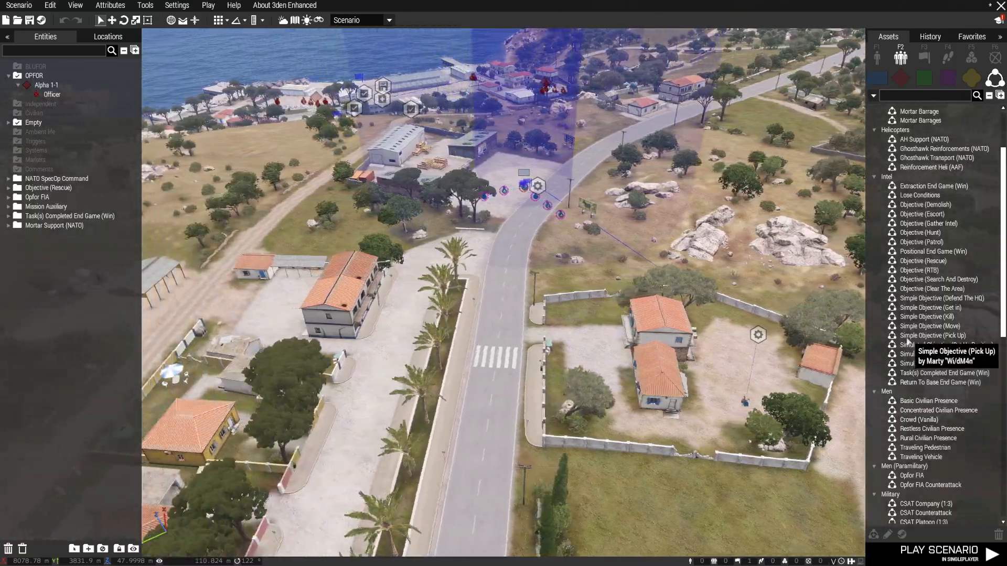
pyautogui.press('d')
pyautogui.press('a')
pyautogui.press('w')
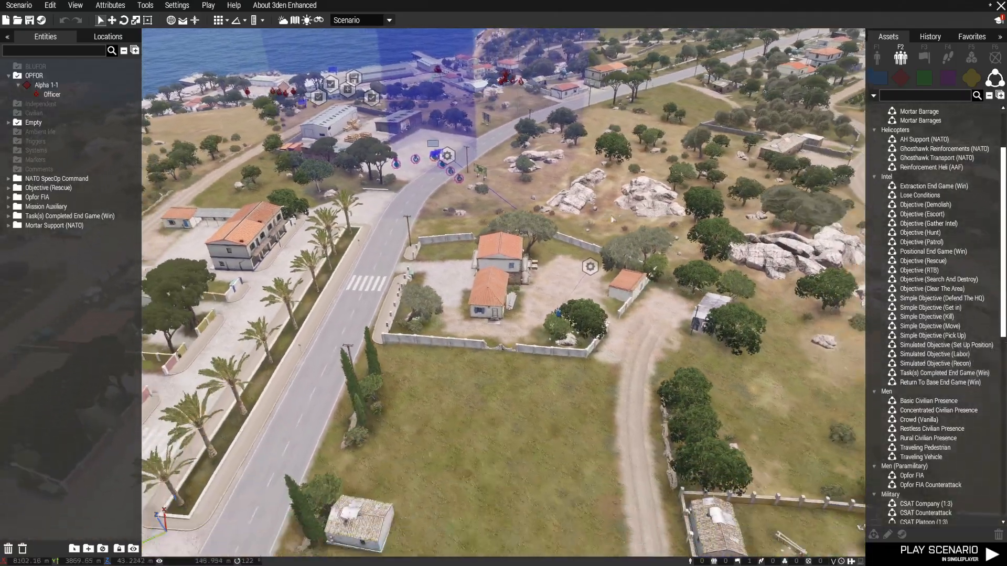
pyautogui.press('q')
pyautogui.press('w')
pyautogui.press('d')
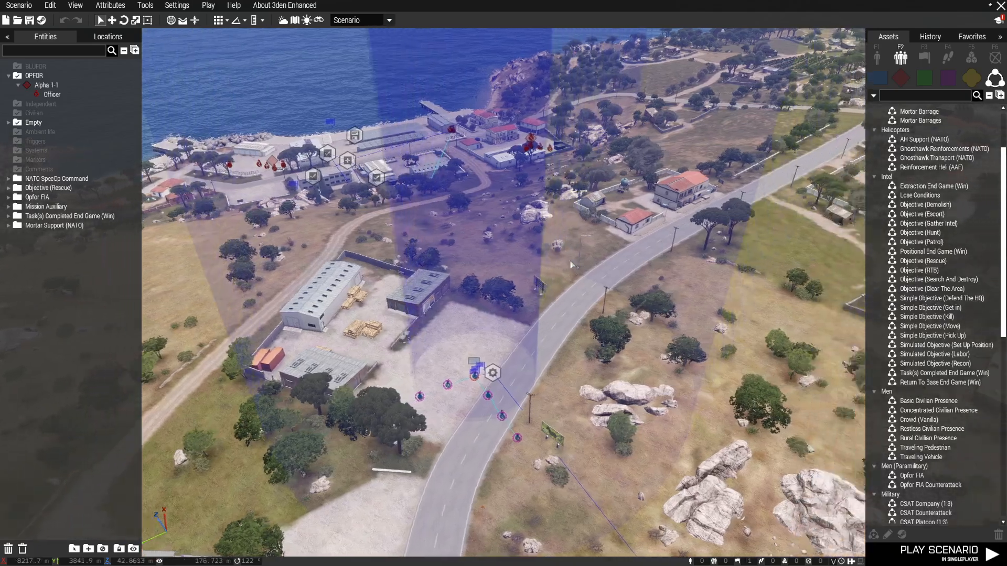
pyautogui.press('s')
pyautogui.press('w')
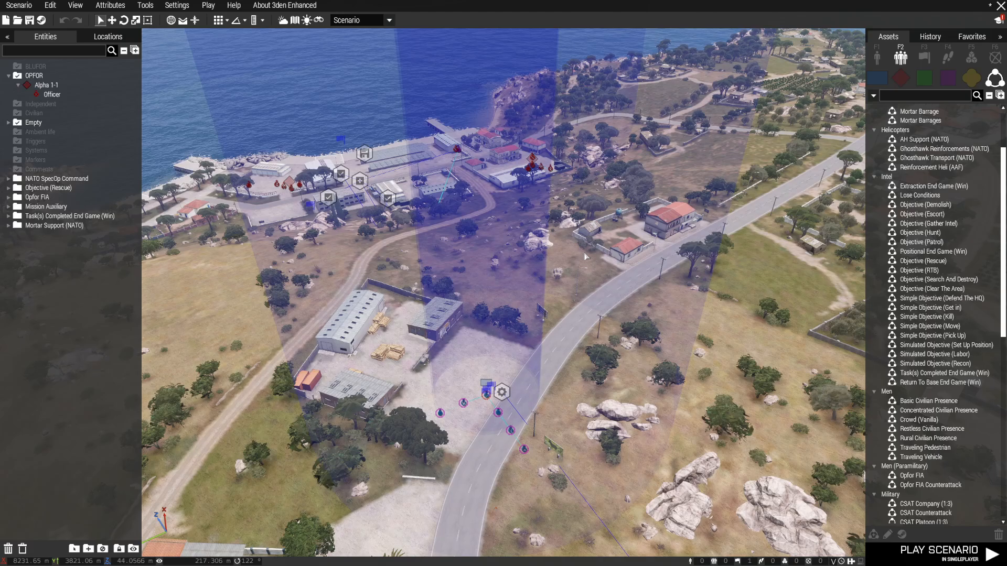
# Step: Save the scenario in the Missions folder under the name Company Assault, with the scenario file binarized
pyautogui.press('Escape')
pyautogui.press('Escape')
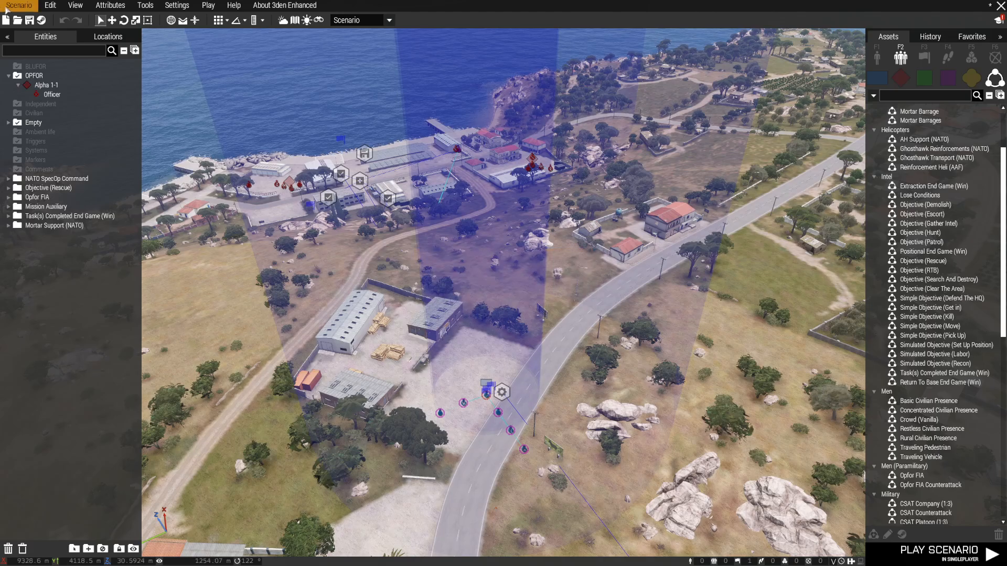
pyautogui.click(6, 8)
pyautogui.click(26, 48)
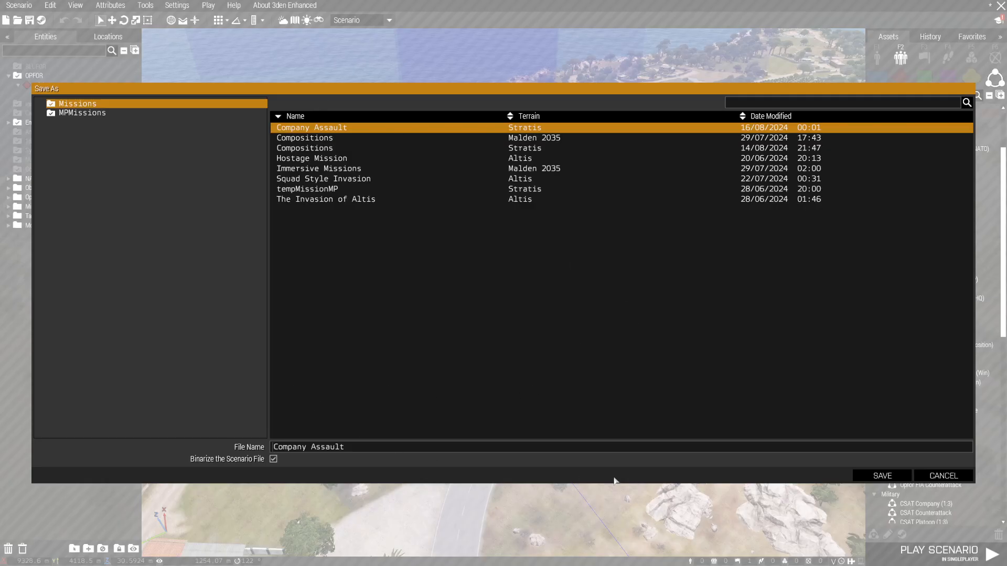
pyautogui.click(883, 475)
# Step: Exit the Eden Editor and return to the game's main menu
pyautogui.click(18, 5)
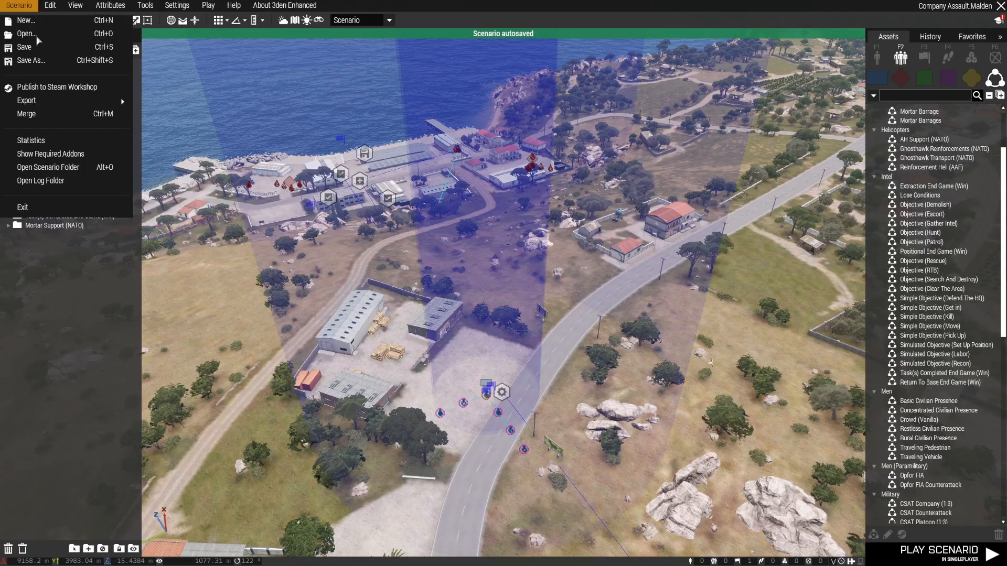
pyautogui.click(41, 207)
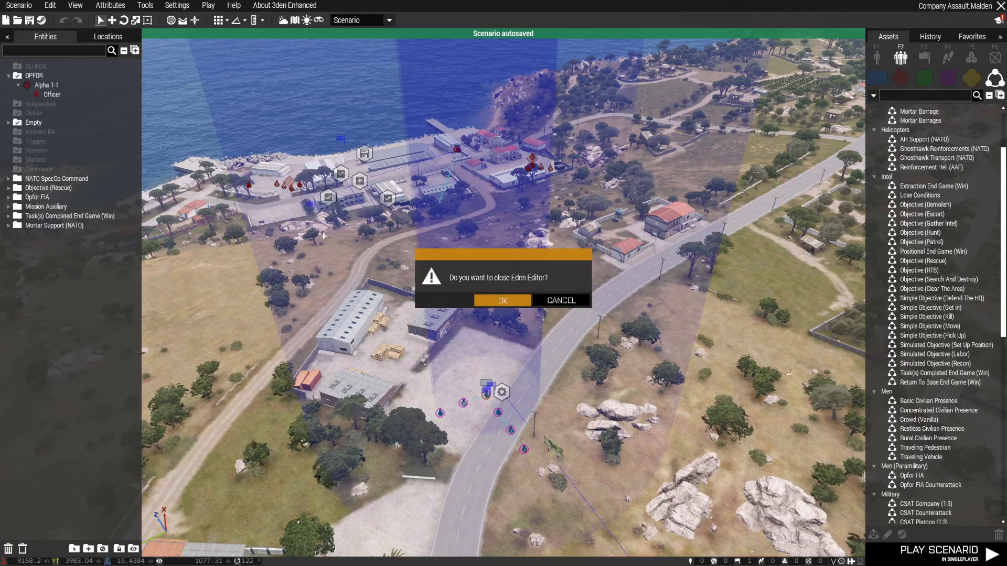
pyautogui.click(503, 300)
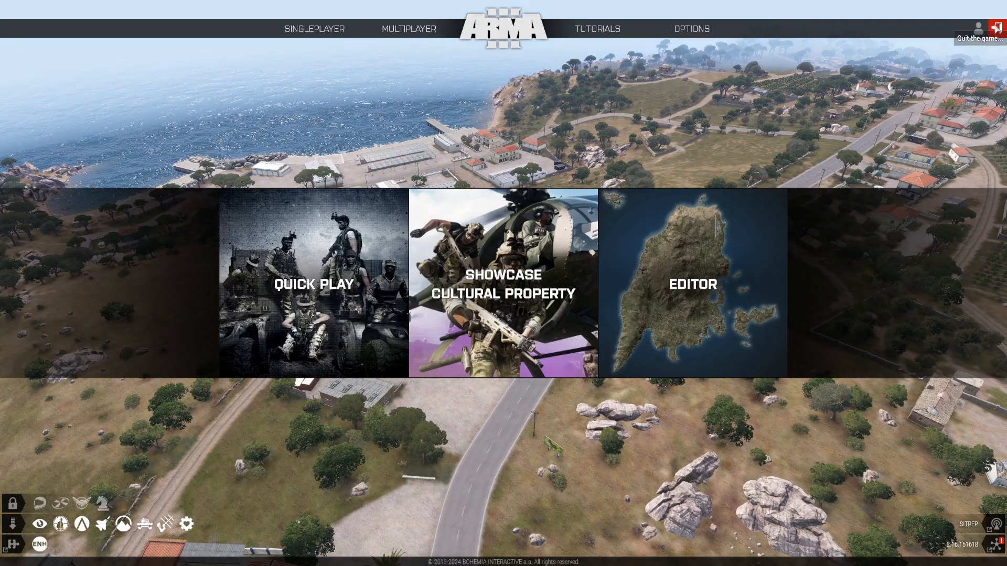